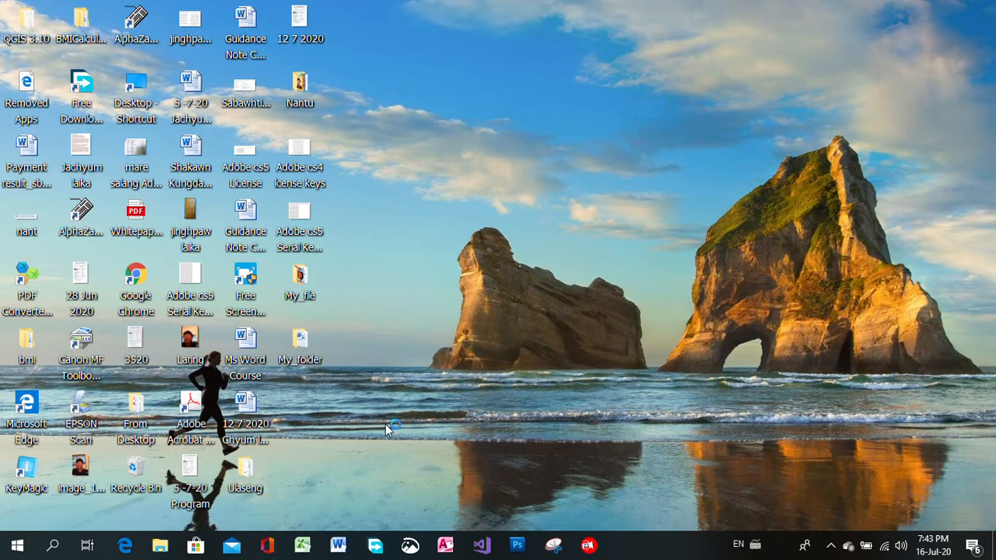
Launch Microsoft Word 2010 from the Microsoft Office program group
click(19, 547)
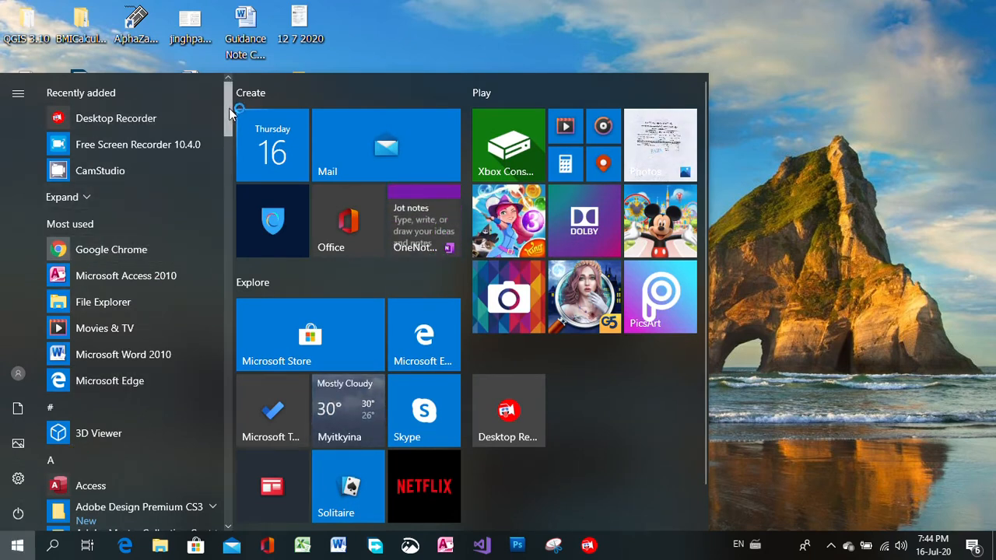
drag(228, 107, 228, 323)
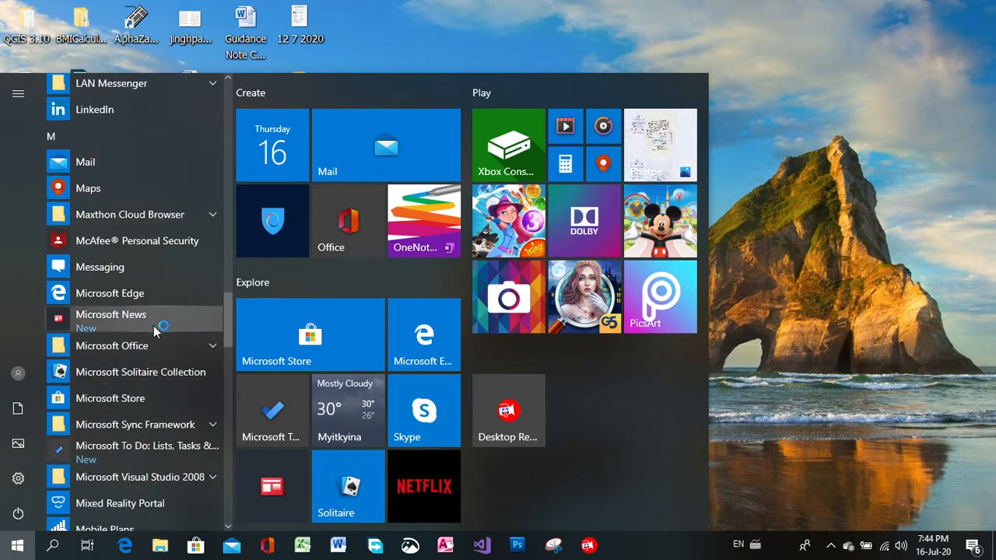
click(144, 346)
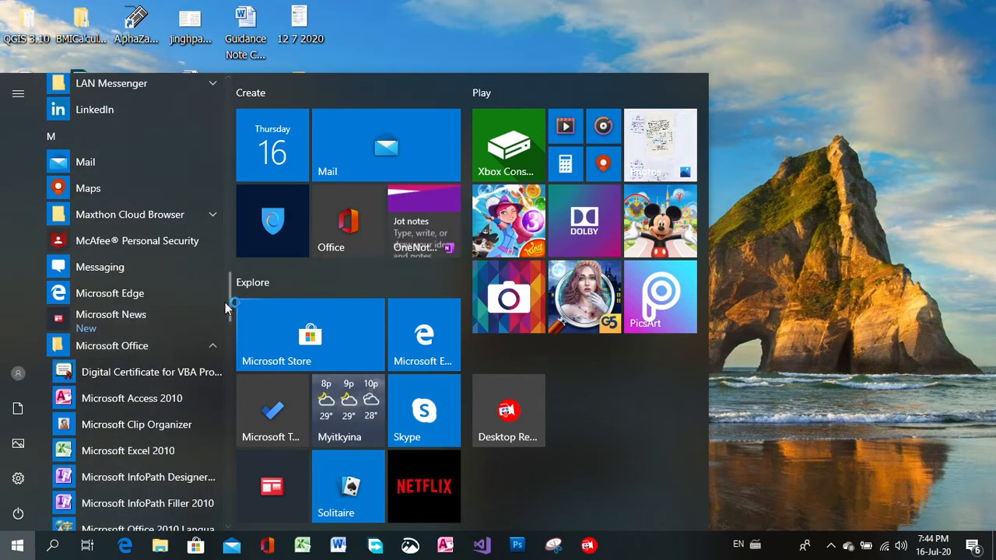
drag(228, 292, 229, 340)
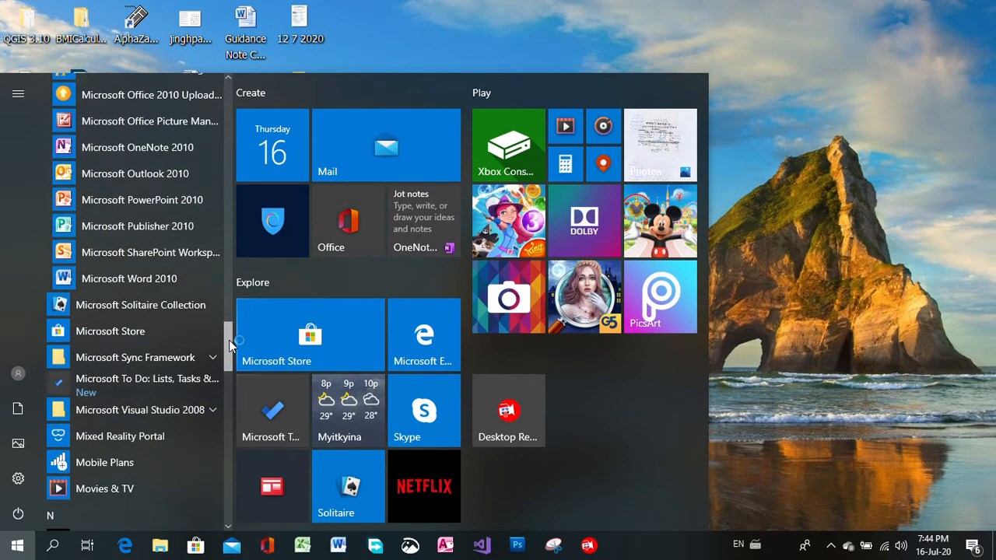
click(132, 286)
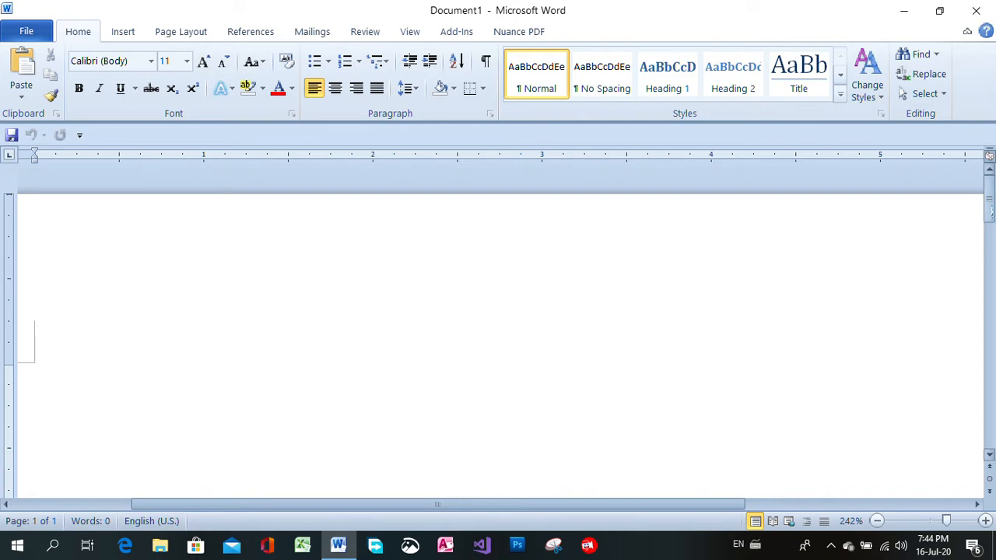
Look through the ribbon's Insert, Page Layout, References, Mailings, Review and View command groups
mouse_move(989, 206)
mouse_down()
mouse_move(988, 389)
mouse_move(989, 204)
mouse_up()
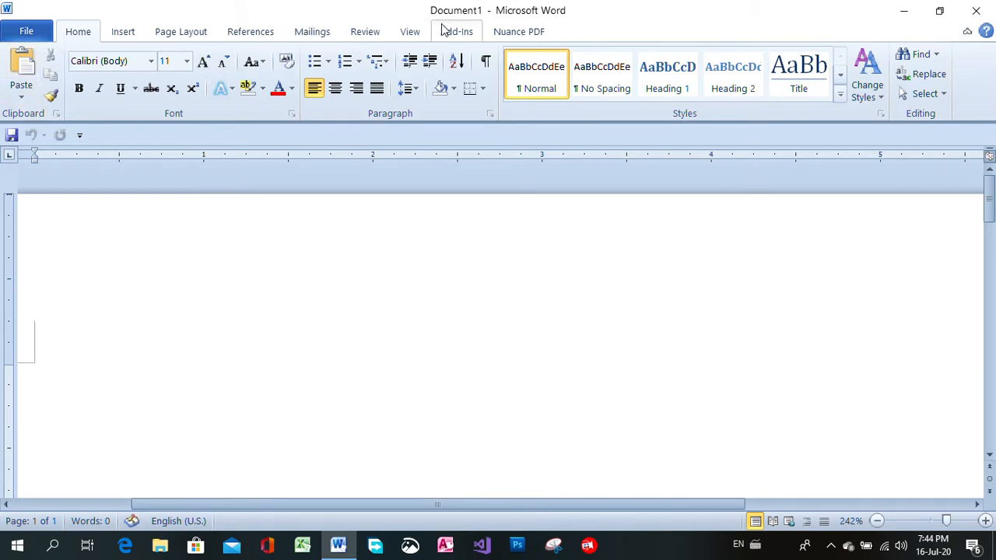
click(132, 32)
click(181, 32)
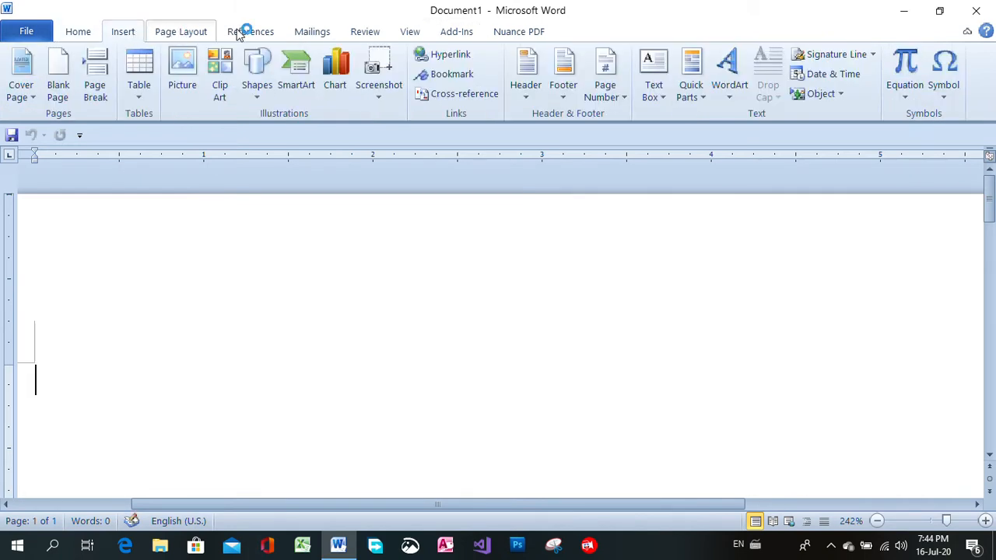
click(243, 32)
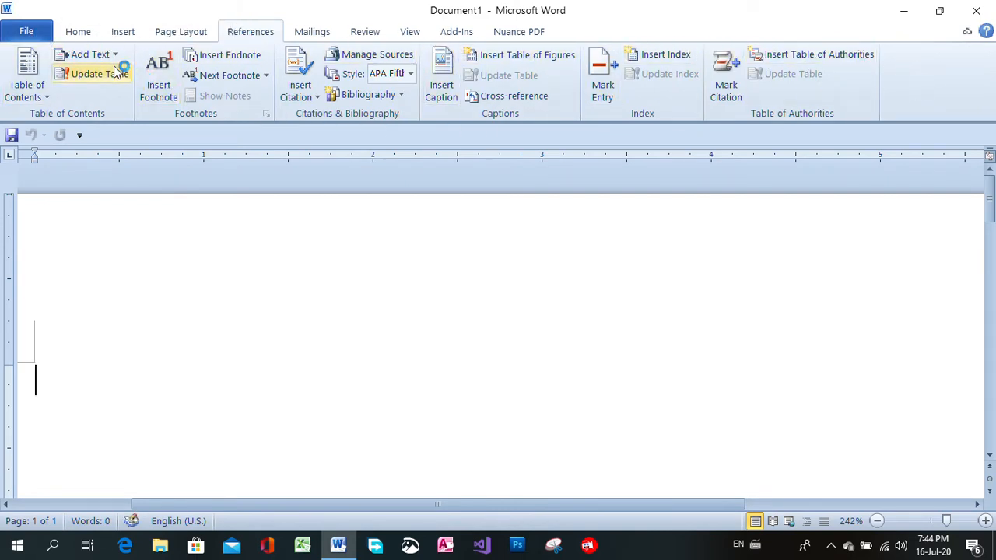
click(76, 32)
click(137, 32)
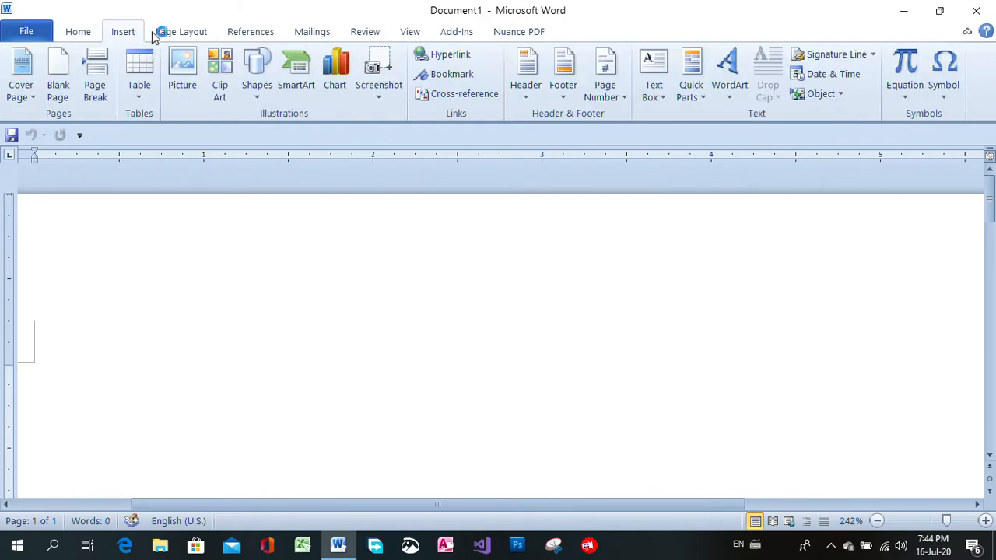
click(176, 33)
click(244, 33)
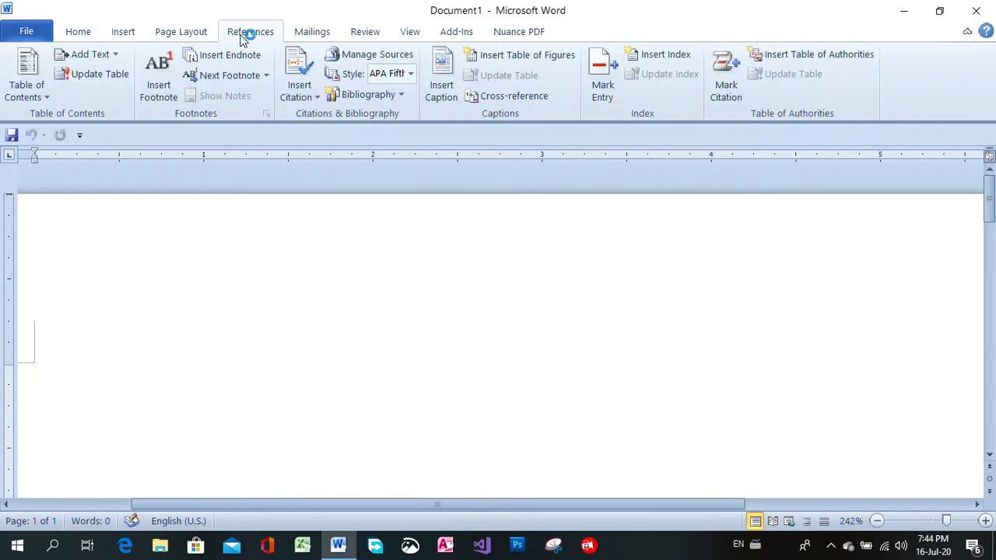
click(306, 36)
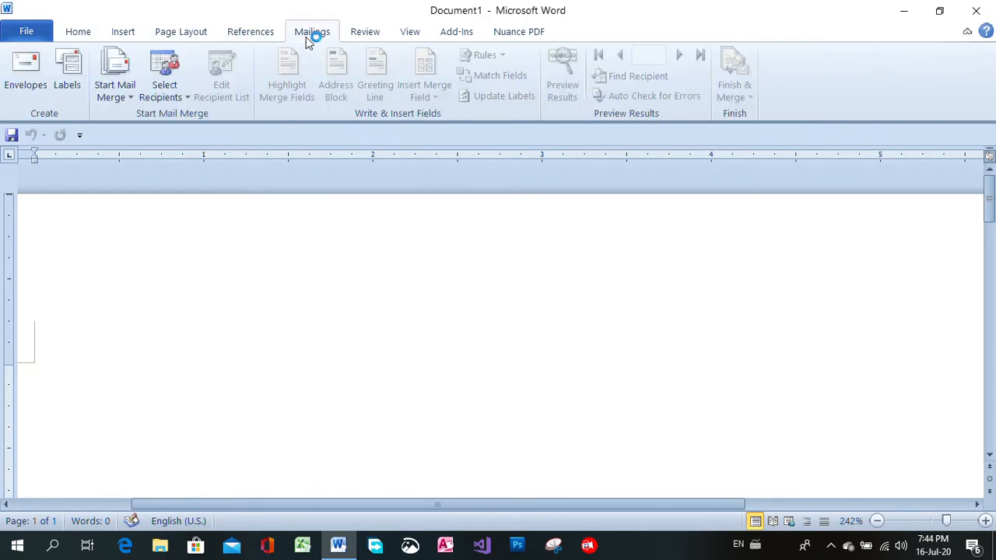
click(365, 36)
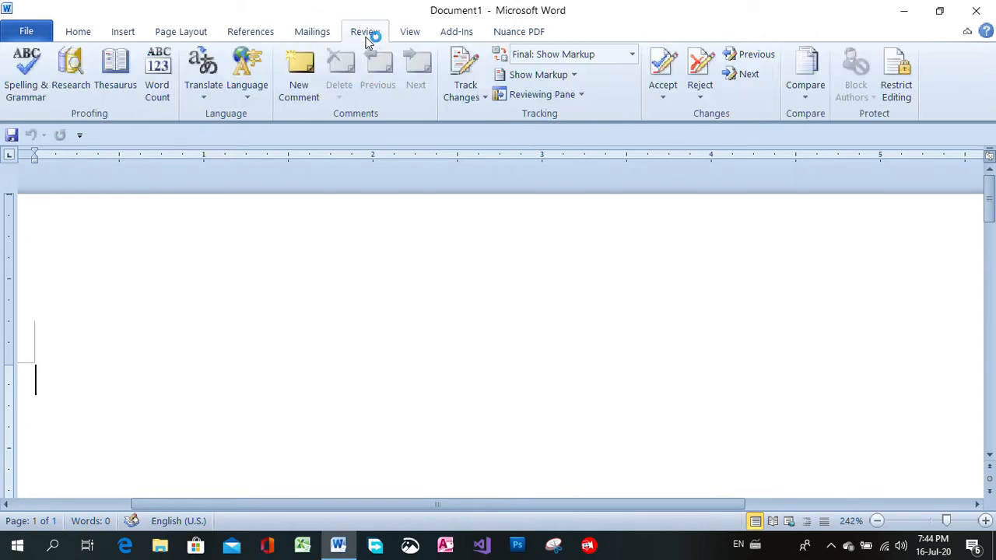
click(411, 32)
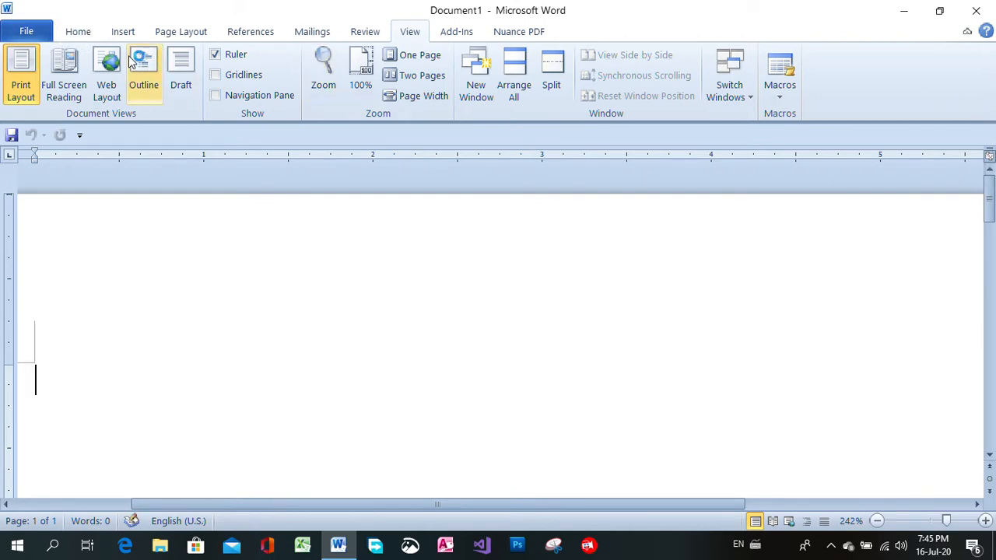
Close the open empty document and create a new blank document
click(34, 29)
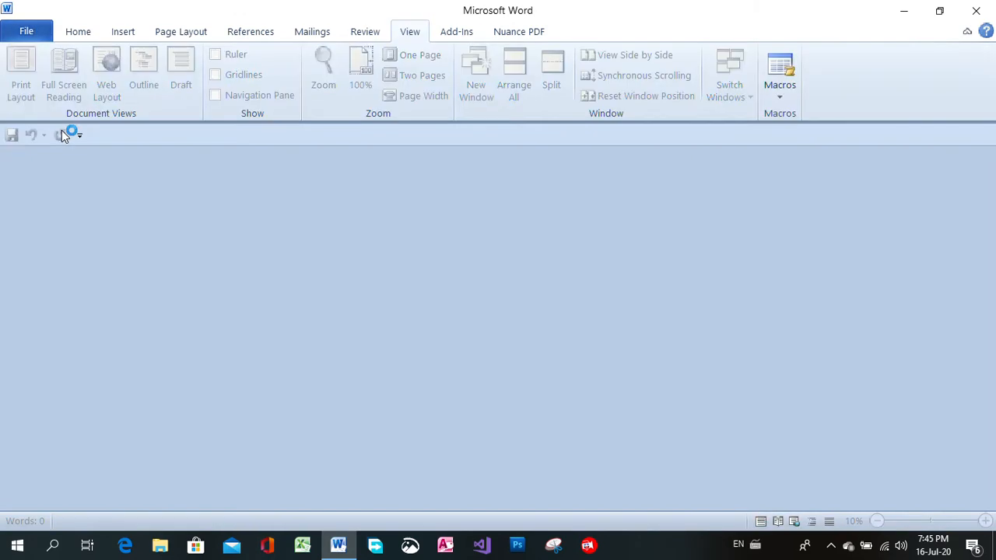
click(23, 32)
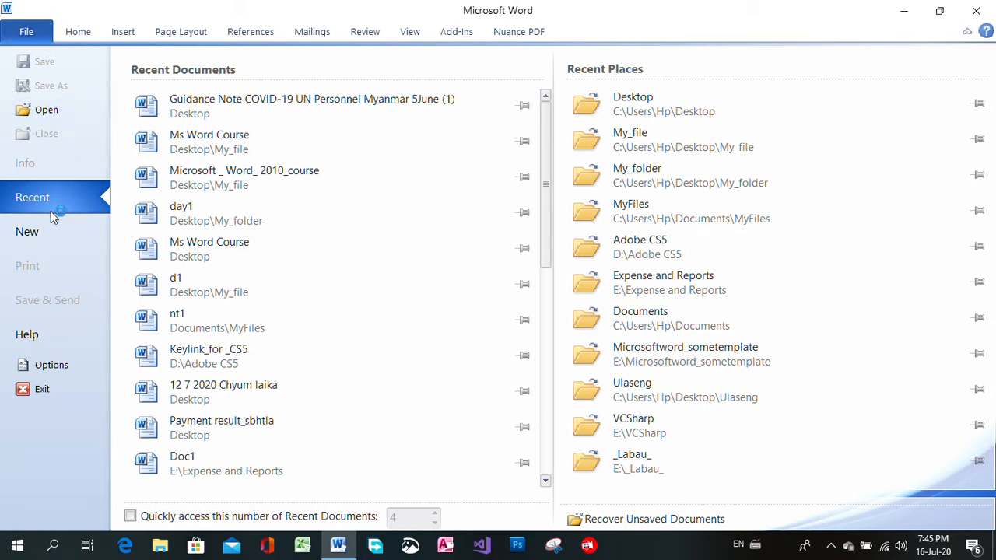
click(27, 232)
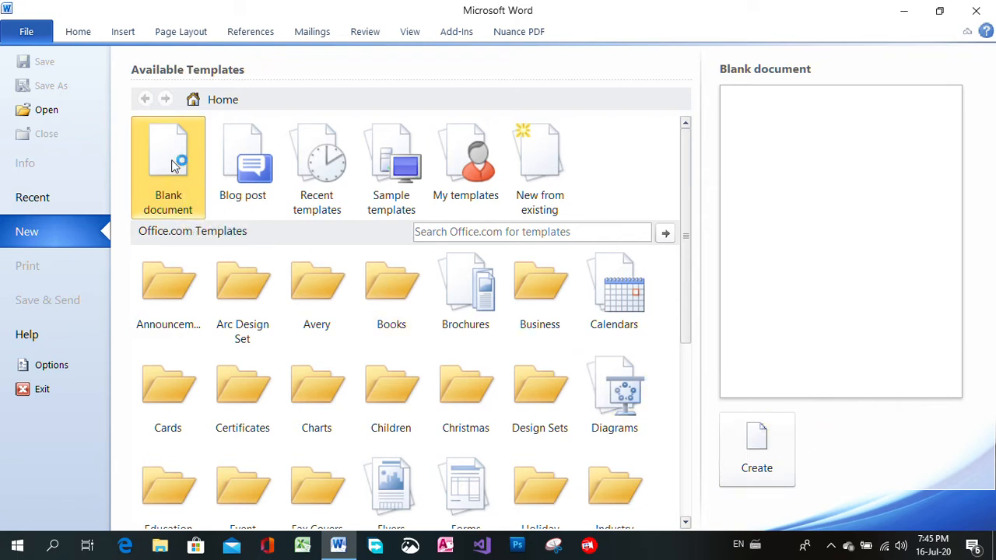
click(758, 444)
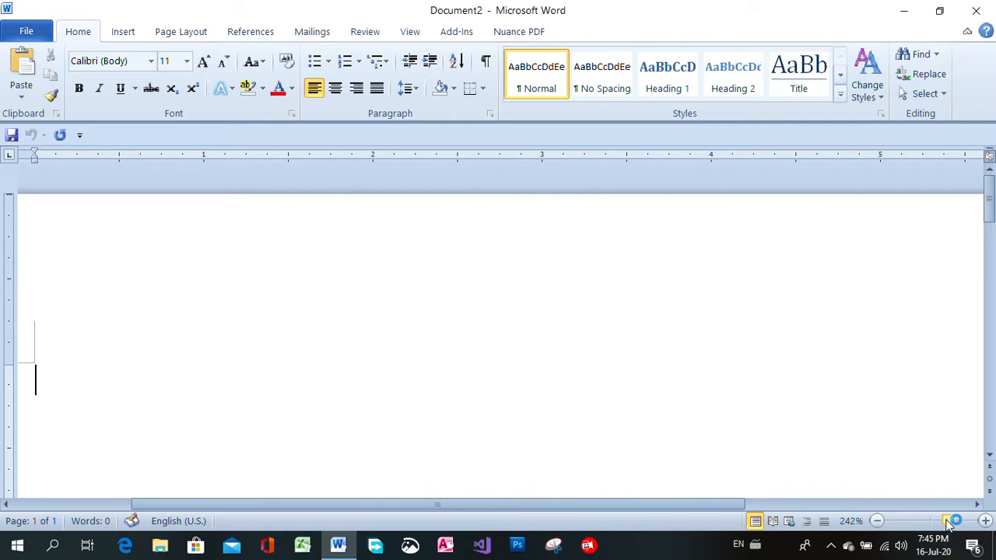
Apply the Normal 1-inch margins and choose a paper size about 8.3 inches wide for the page
drag(950, 525, 938, 527)
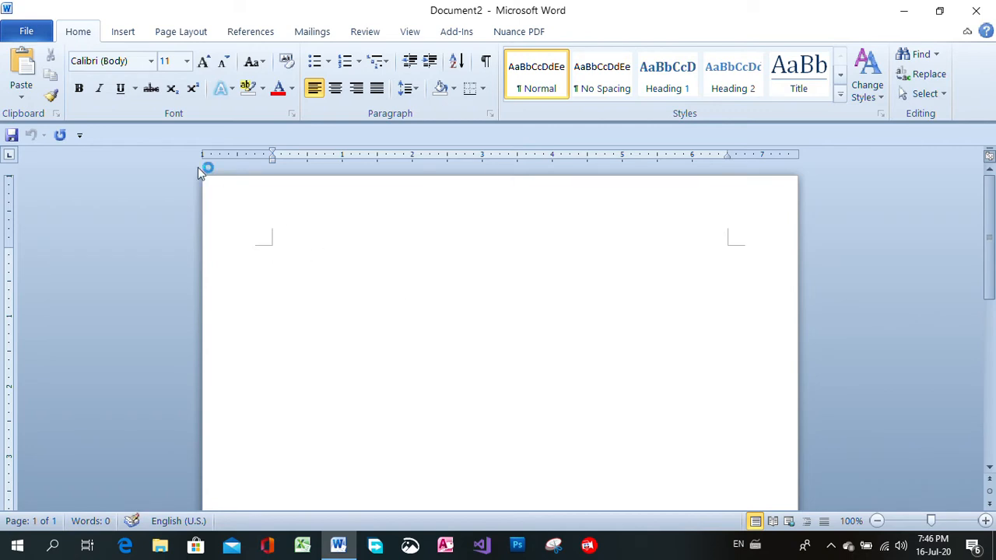
click(165, 36)
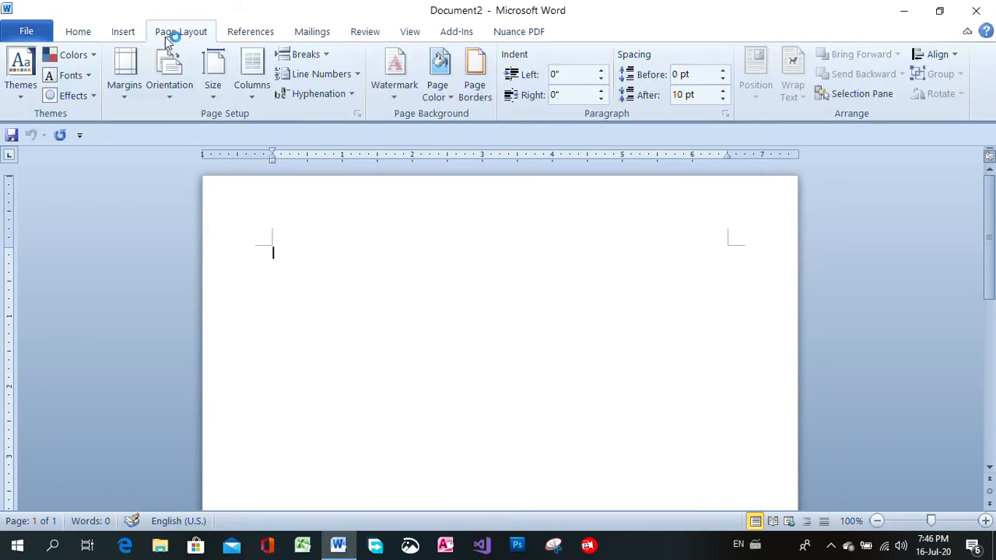
click(124, 94)
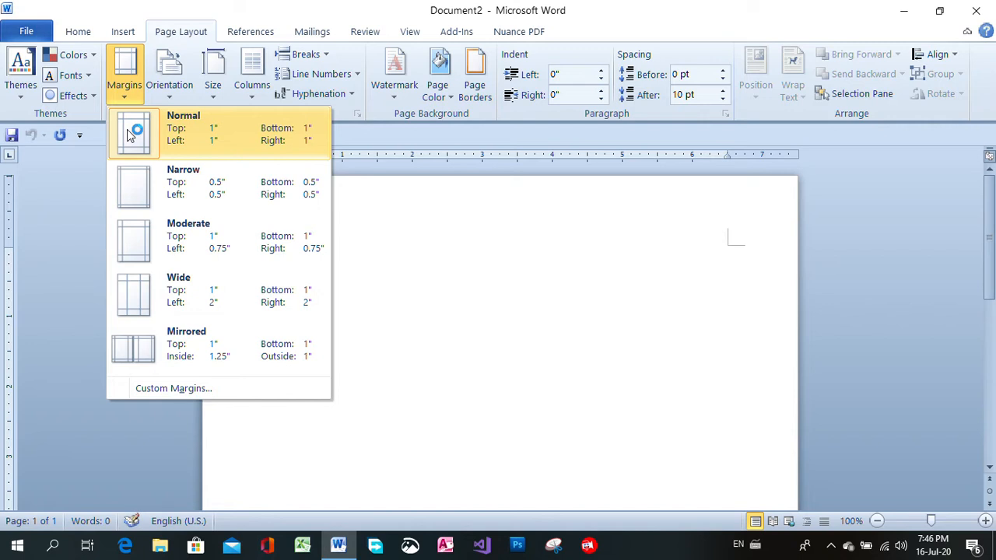
click(239, 138)
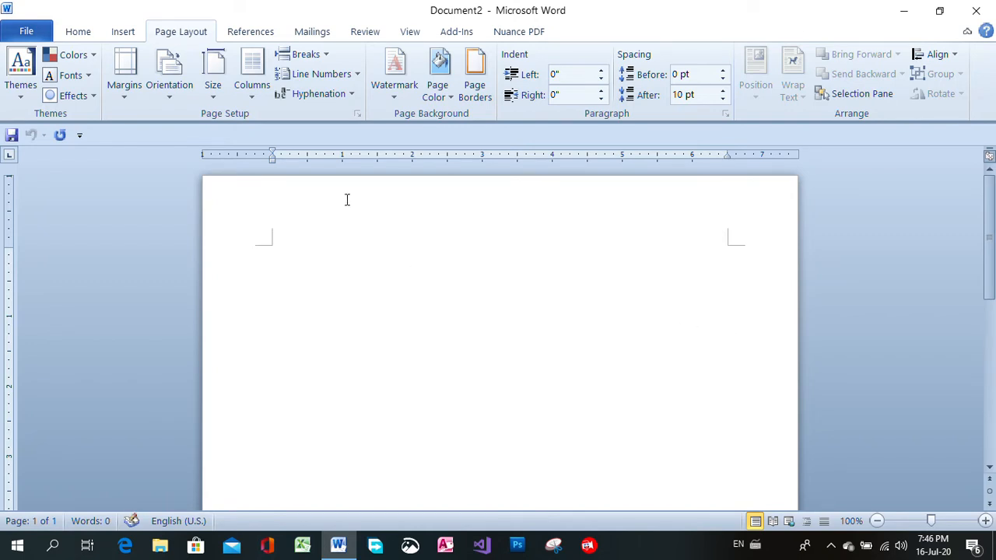
click(217, 101)
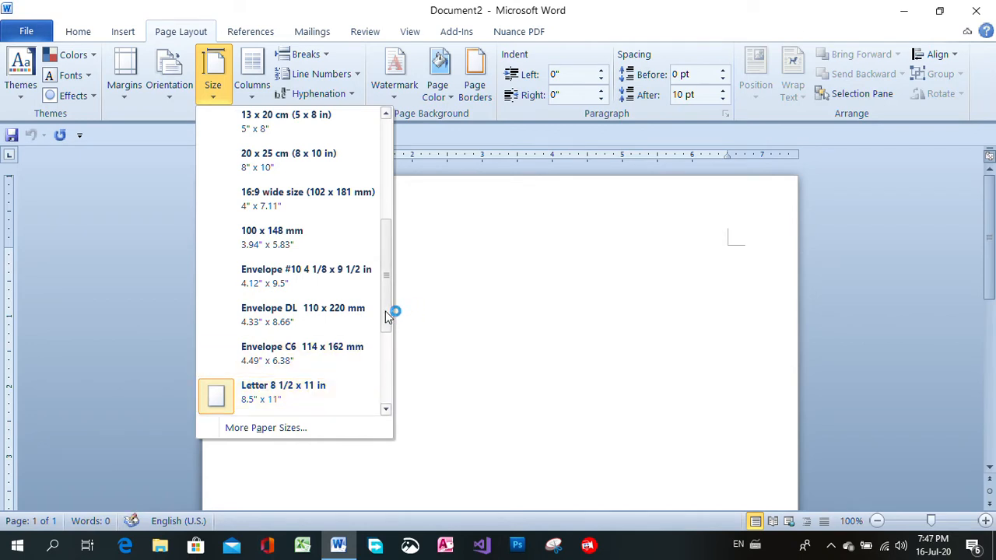
drag(387, 314, 391, 182)
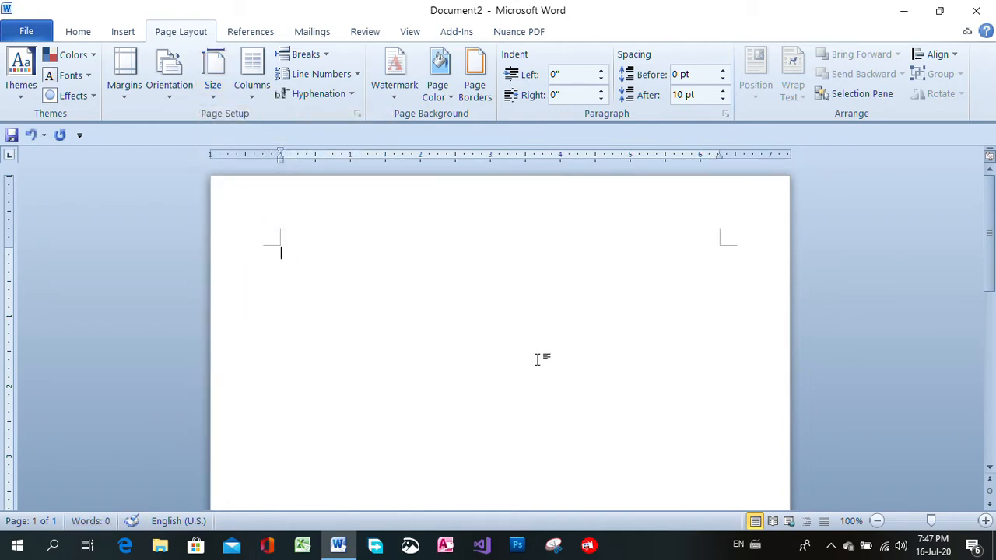
Switch the page orientation to Landscape and back to Portrait
click(168, 101)
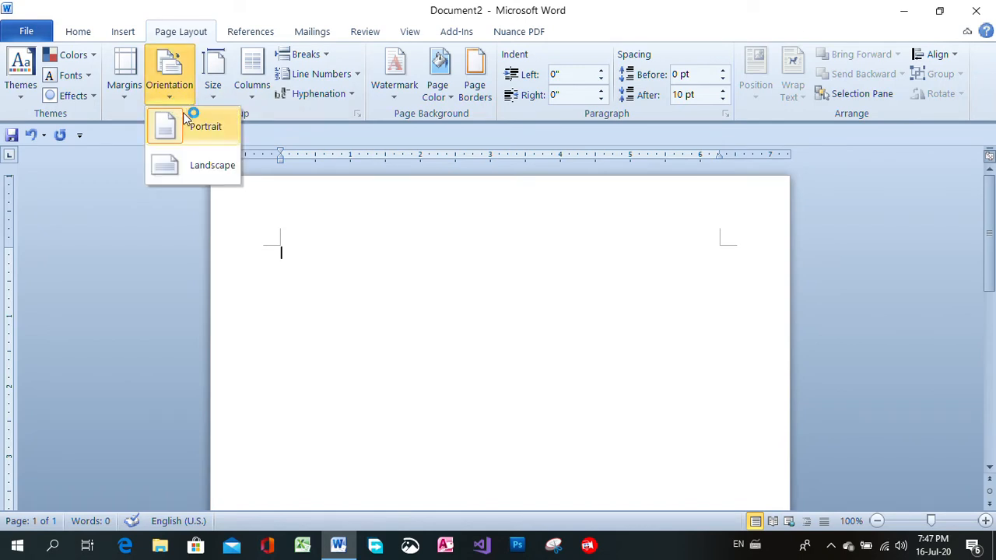
click(212, 163)
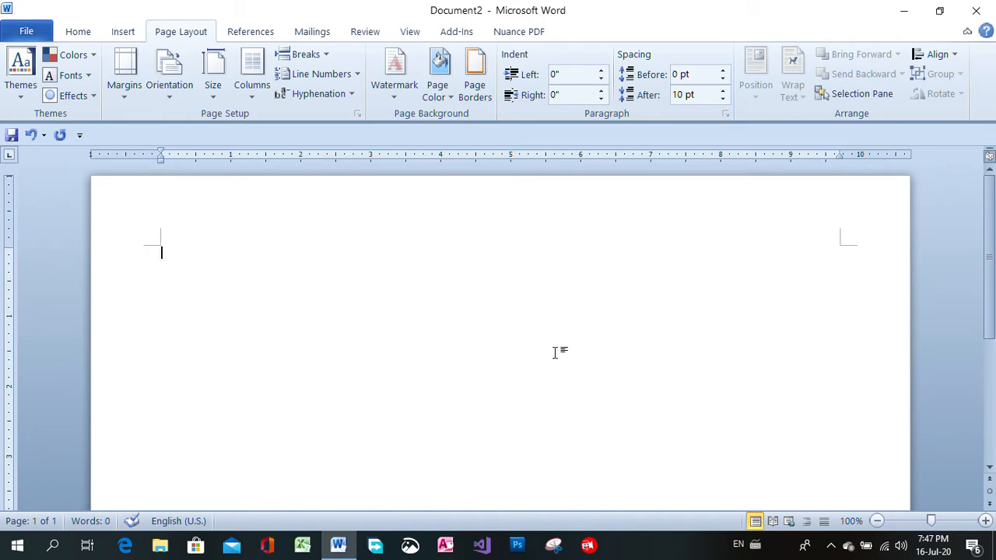
click(171, 93)
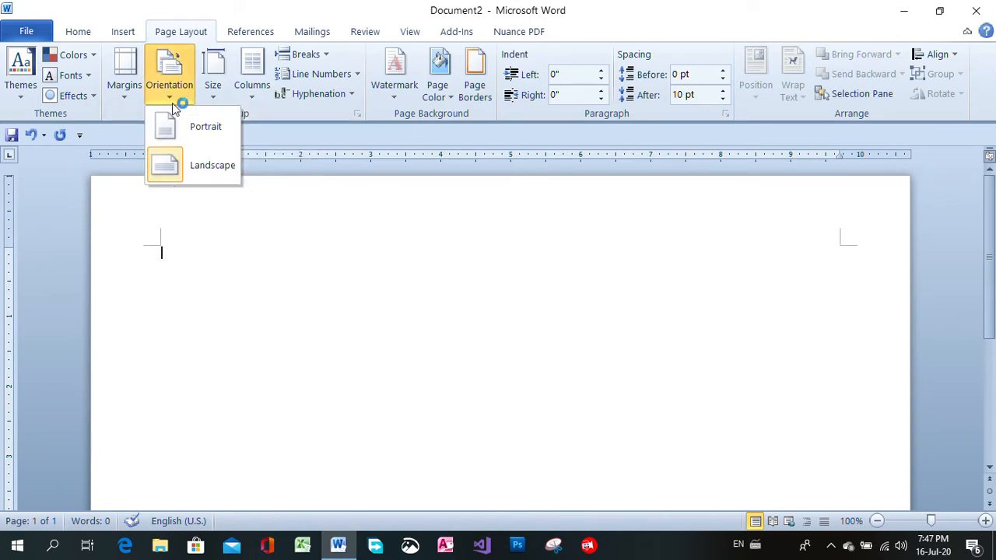
click(173, 120)
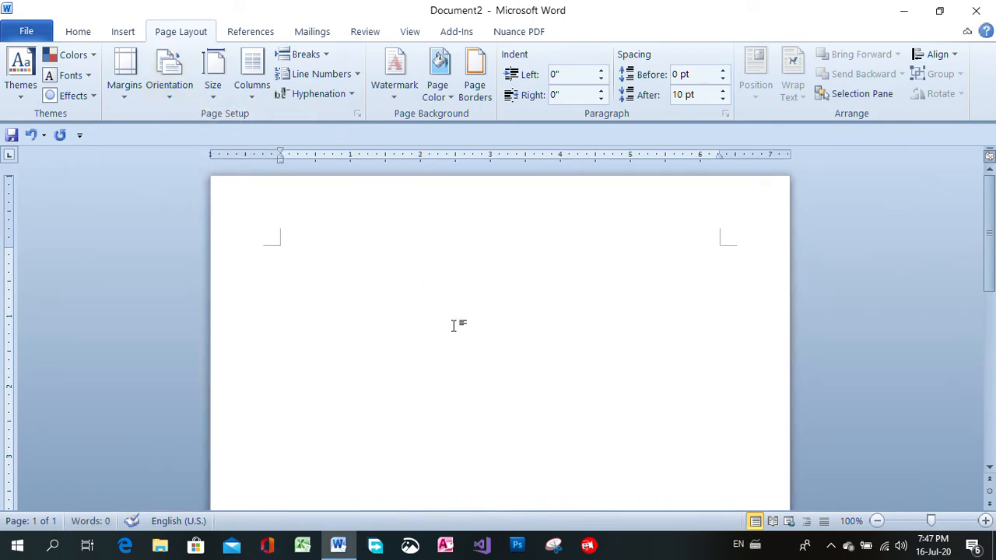
click(170, 78)
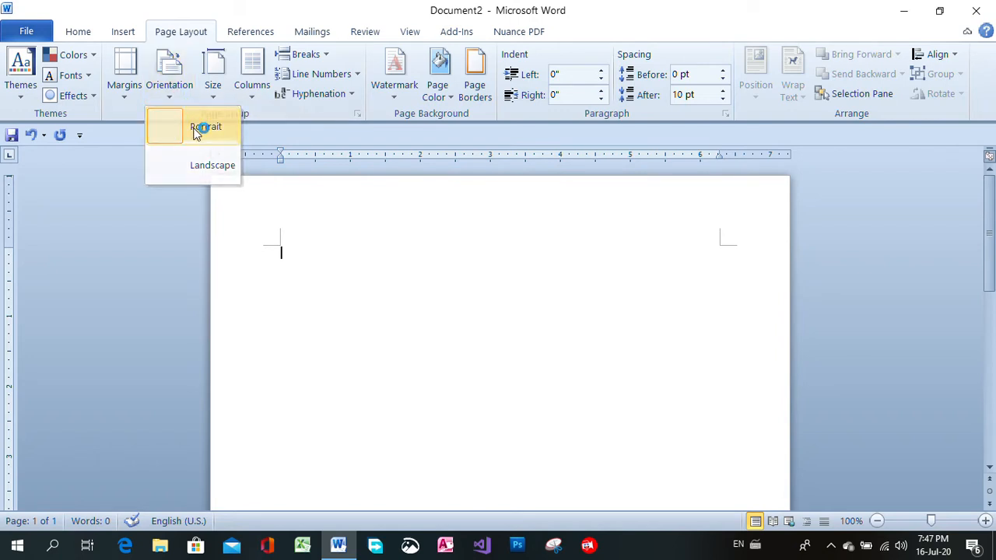
click(194, 129)
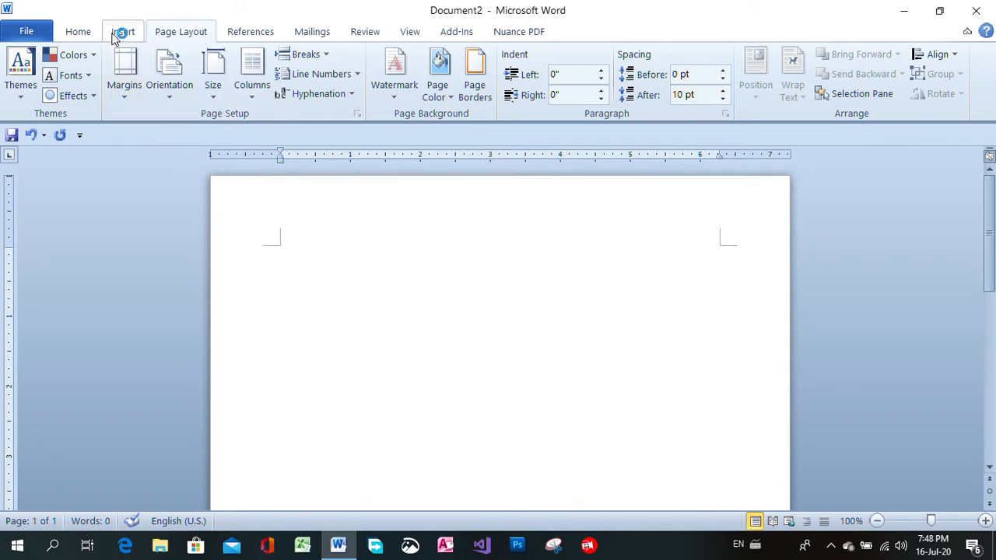
Set the font for new text to Times New Roman at size 12
click(74, 33)
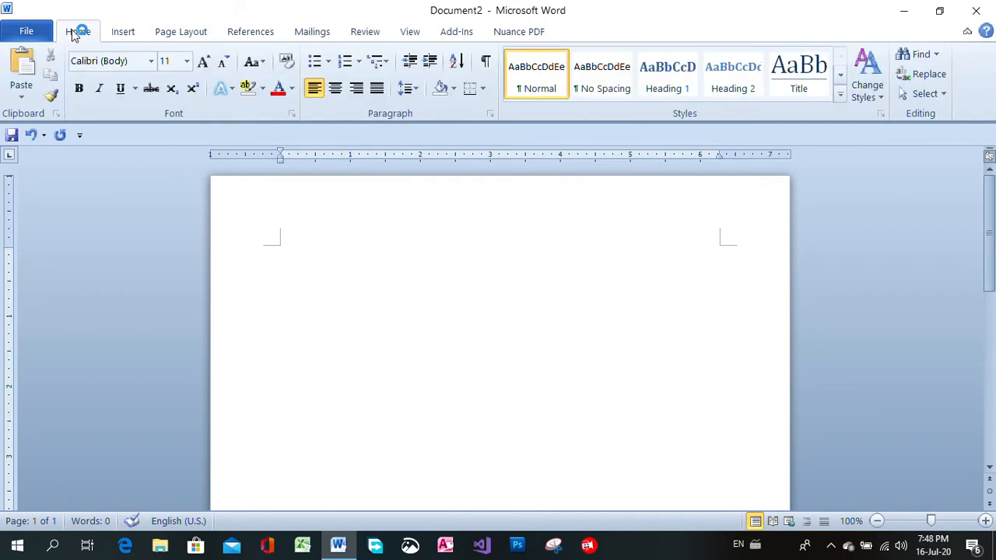
click(152, 62)
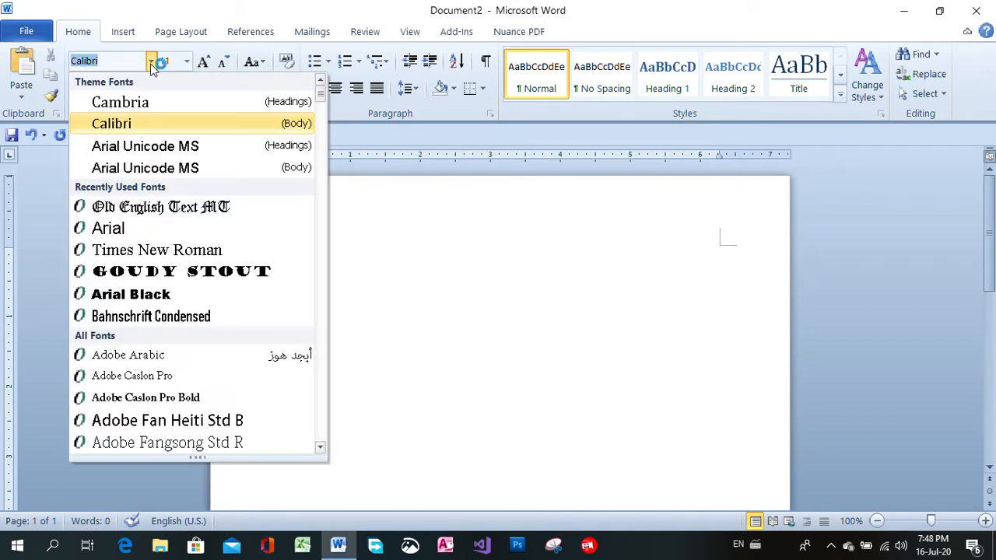
click(148, 227)
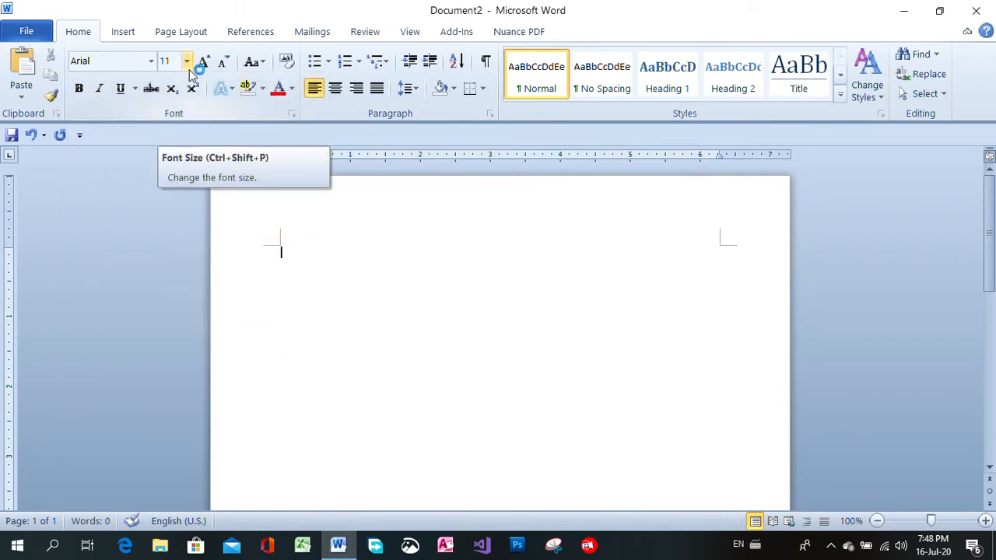
click(151, 60)
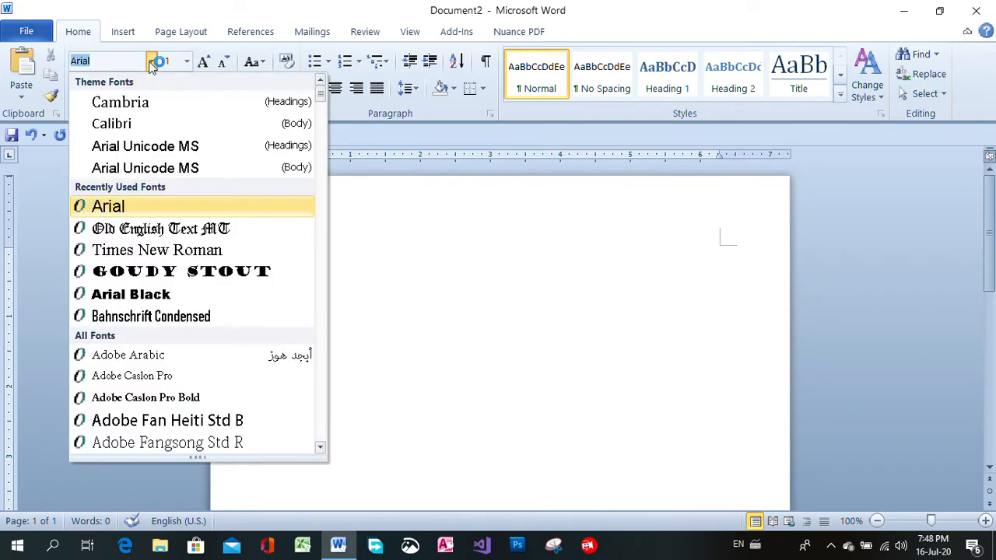
click(204, 249)
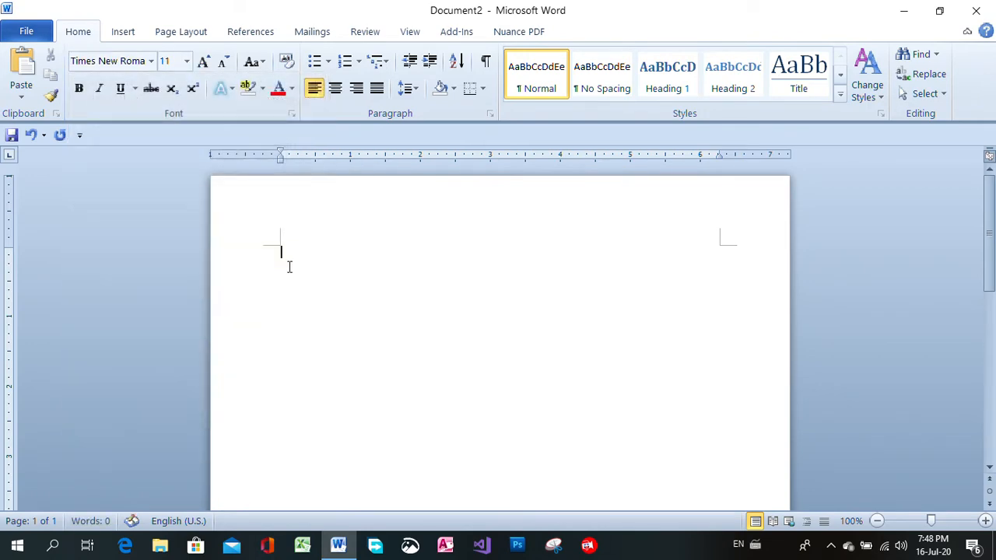
click(199, 66)
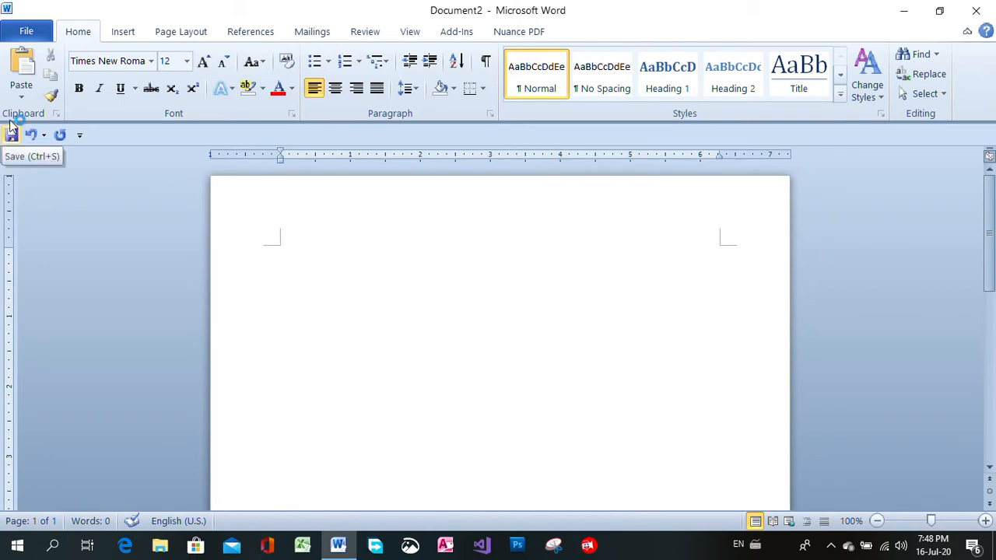
Start saving the document, create a folder named My_Folder1 on the Desktop and open it as the save location
click(34, 35)
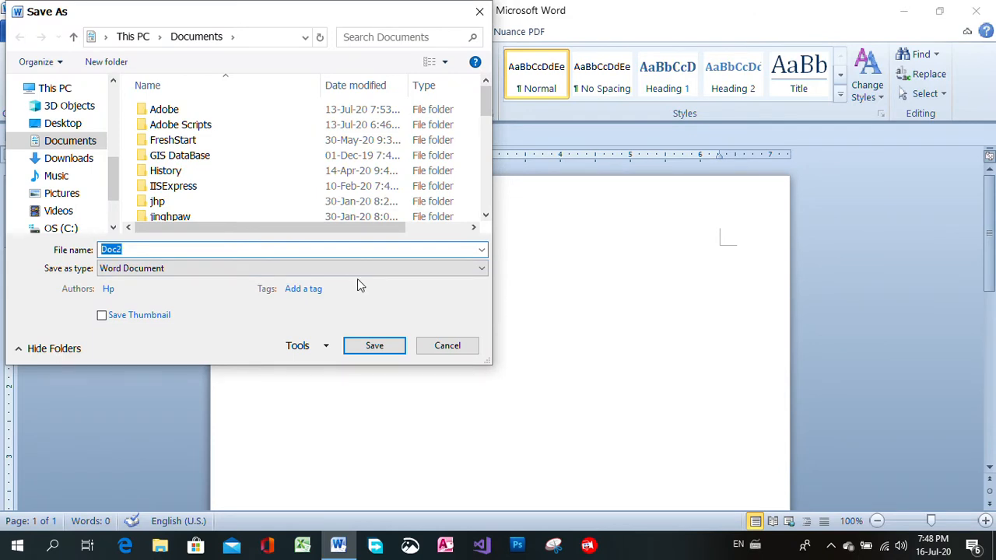
click(68, 126)
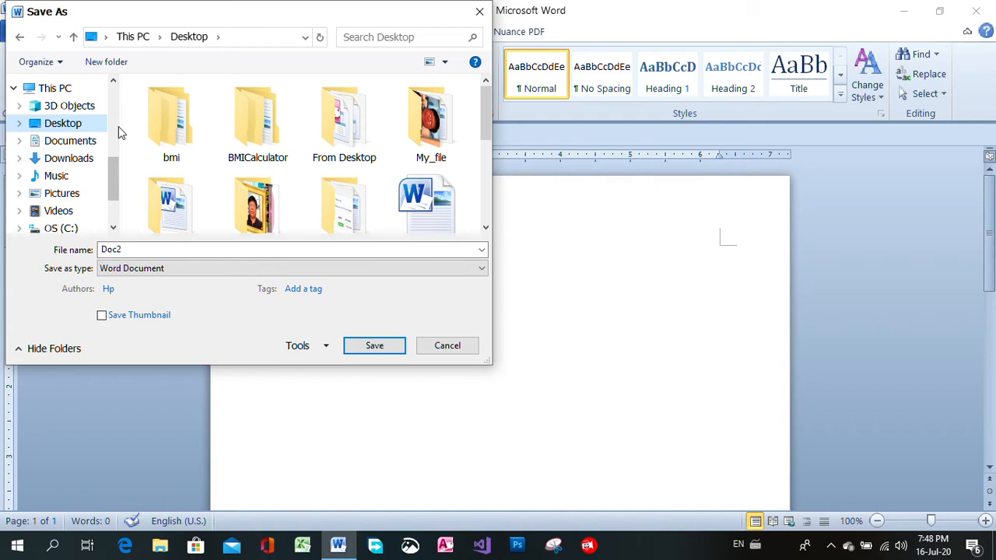
click(105, 63)
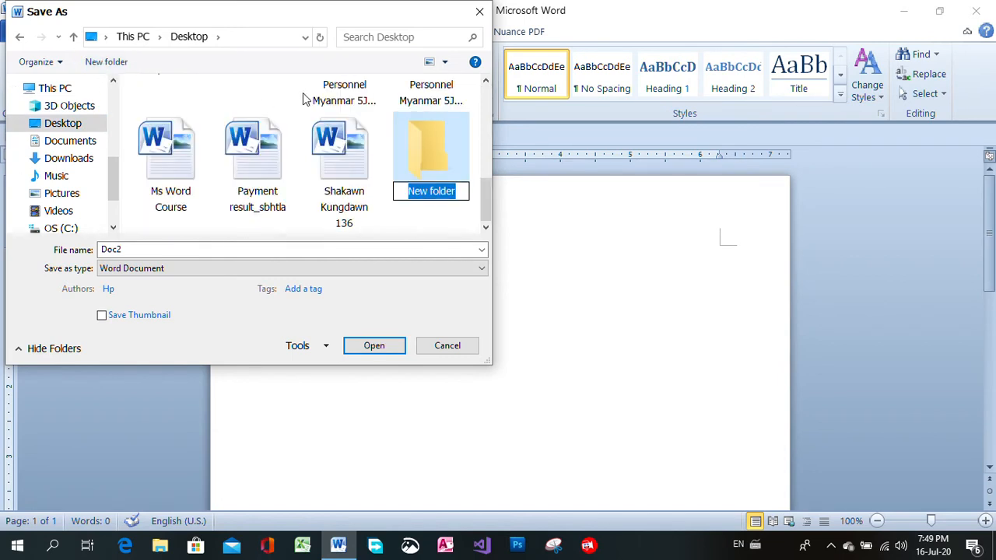
text(My)
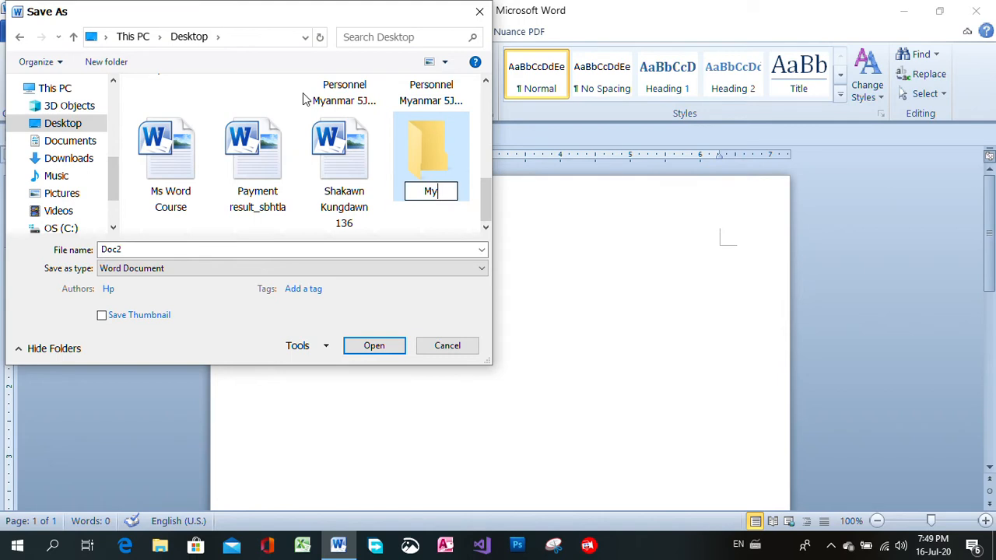
text(_Fo)
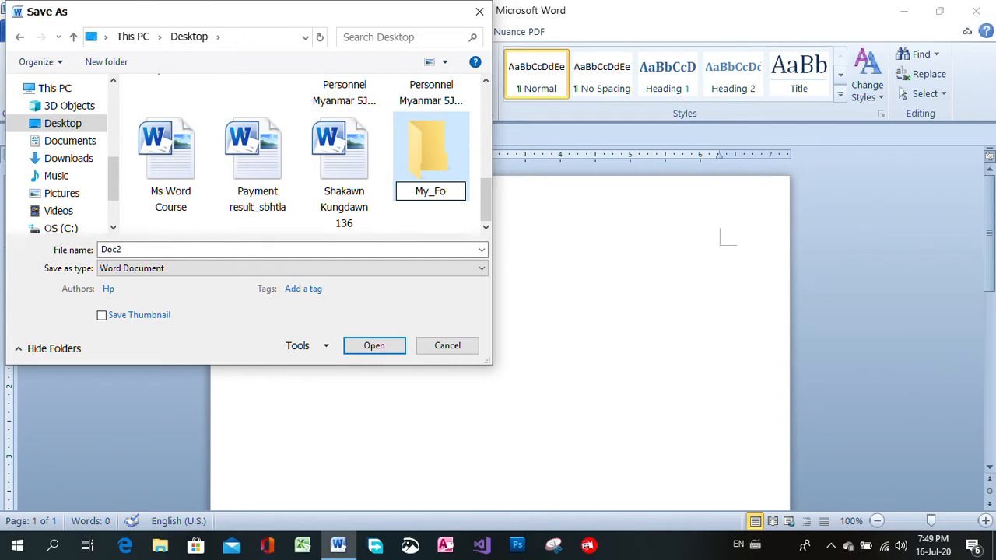
text(lder)
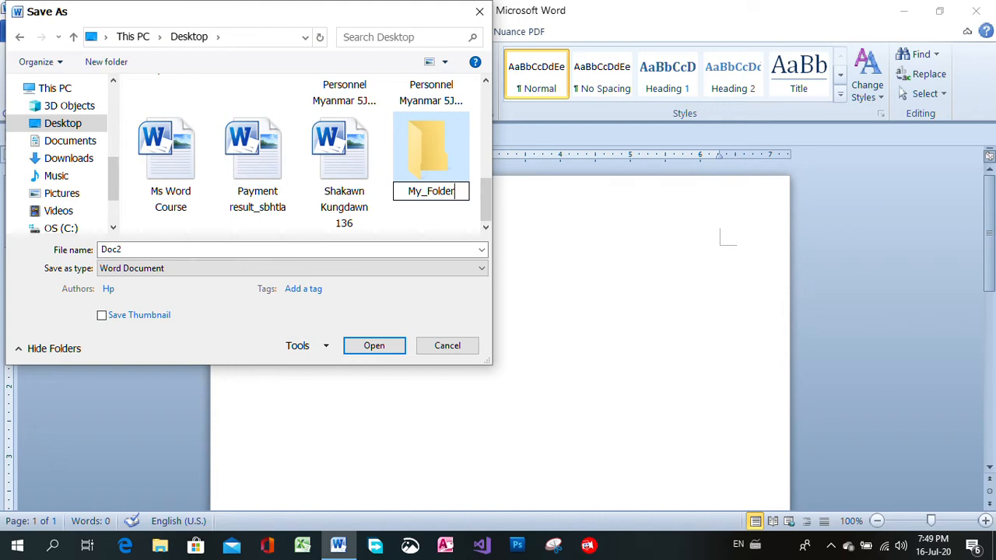
text(1)
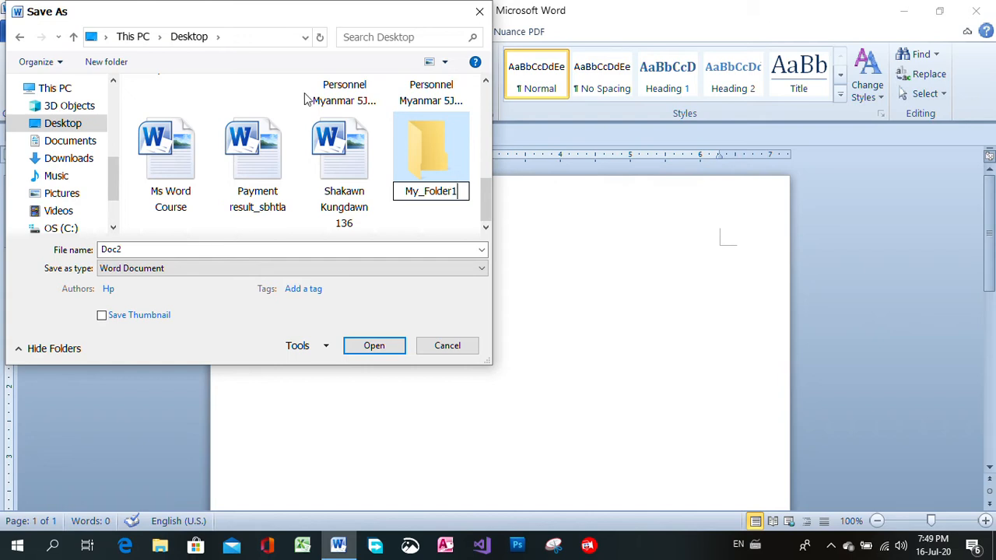
click(416, 153)
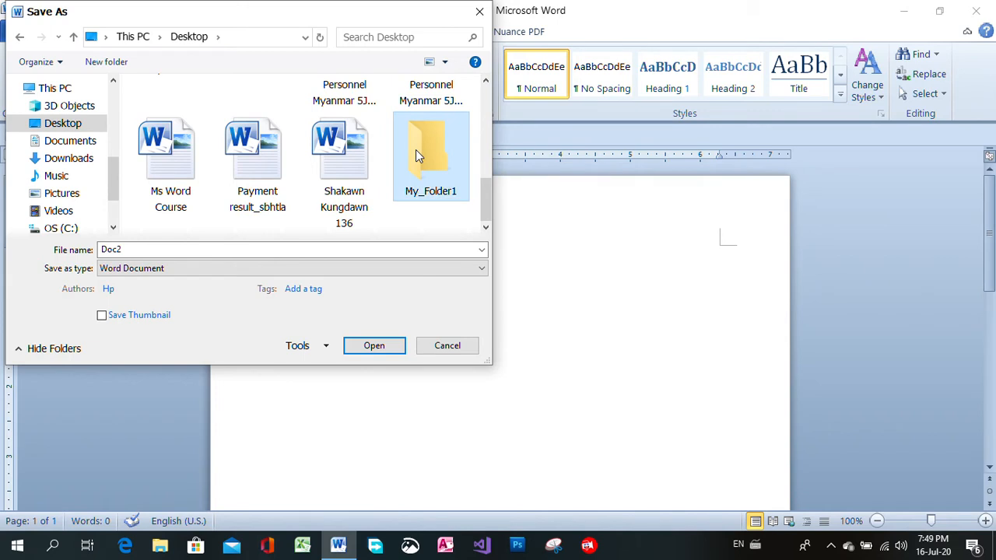
double_click(416, 150)
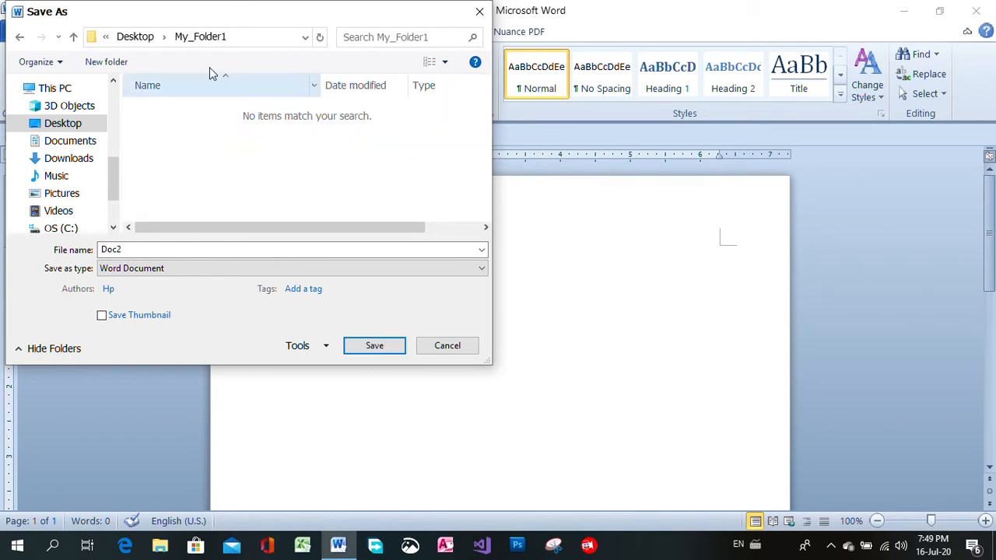
Save the document as a Word Document named day1 in My_Folder1
click(184, 249)
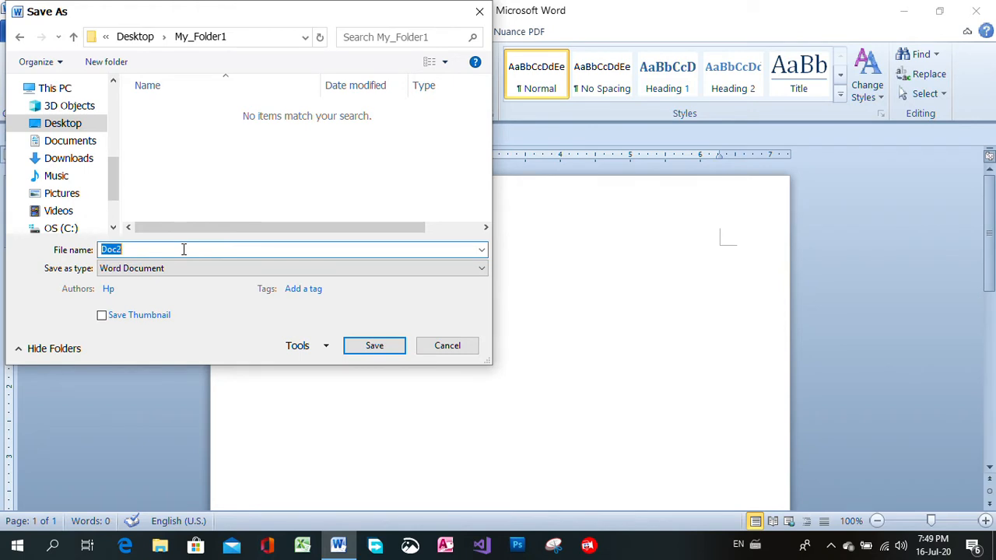
text(day1)
click(374, 347)
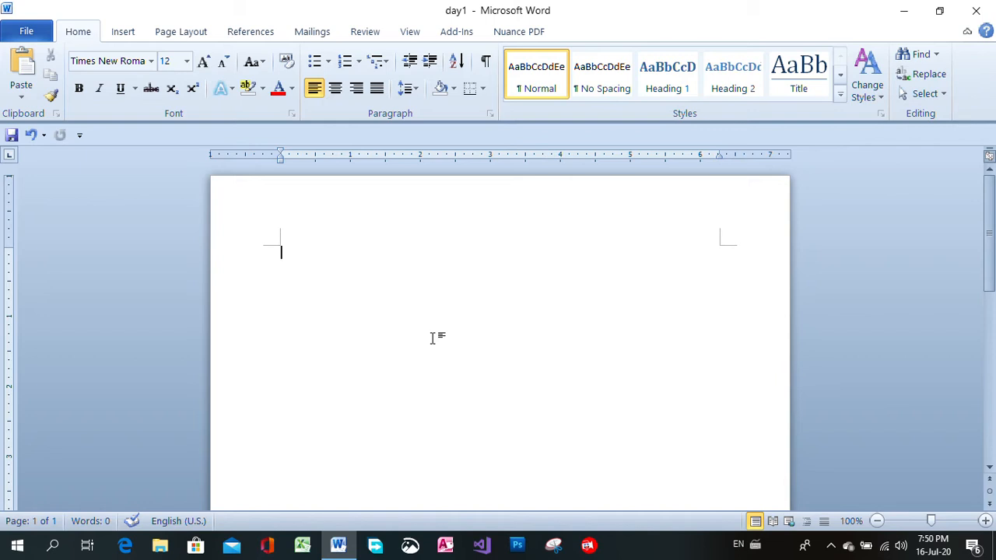
Write the title "Microsoft Word Basic Course" on the first line of the page
text(Microso)
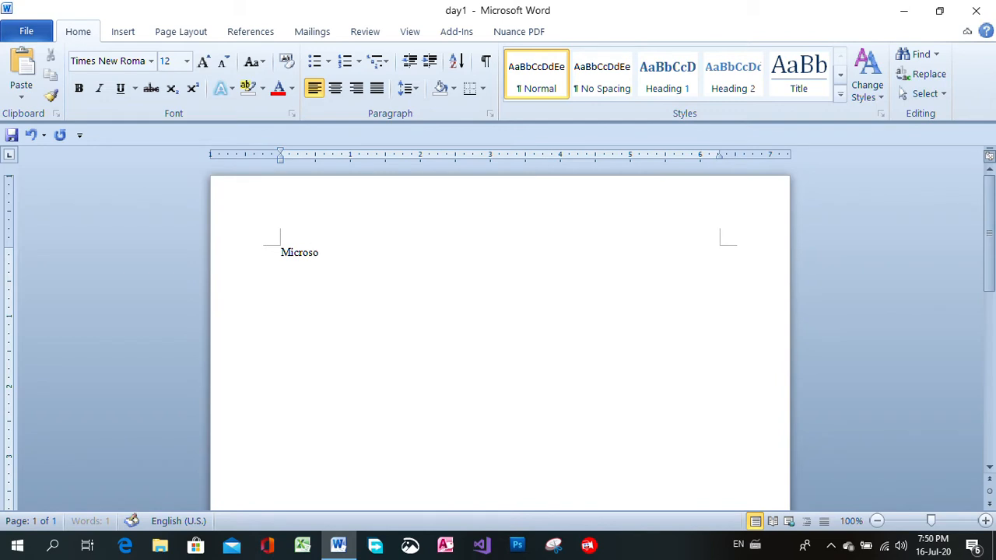
text(ft Word  Basic)
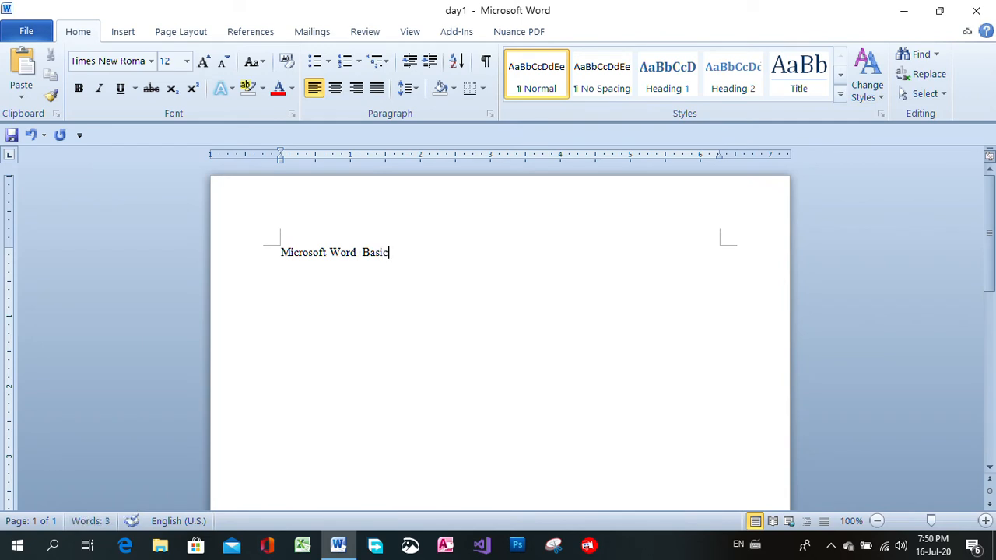
text( Course)
Add three blank lines below the title and remove them again
drag(445, 249, 316, 244)
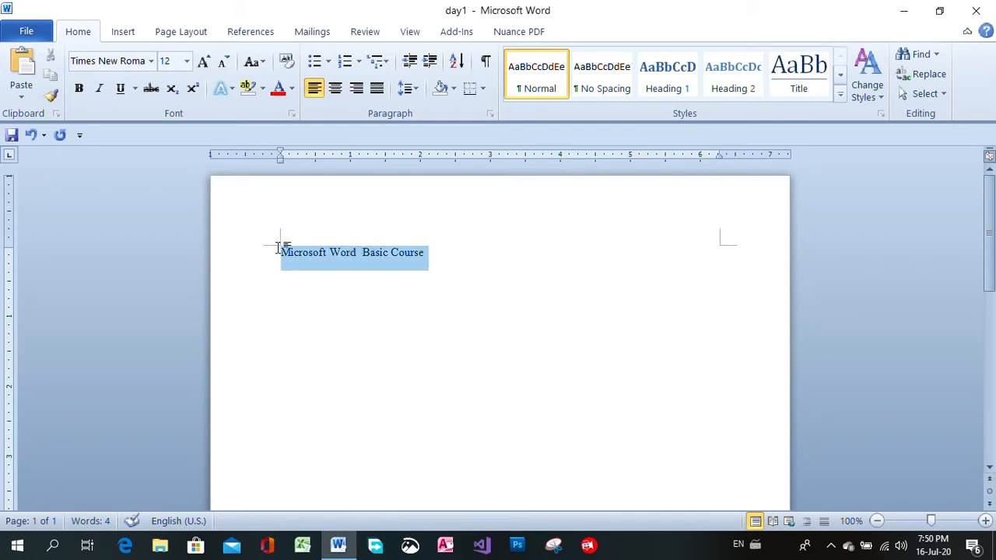
click(452, 259)
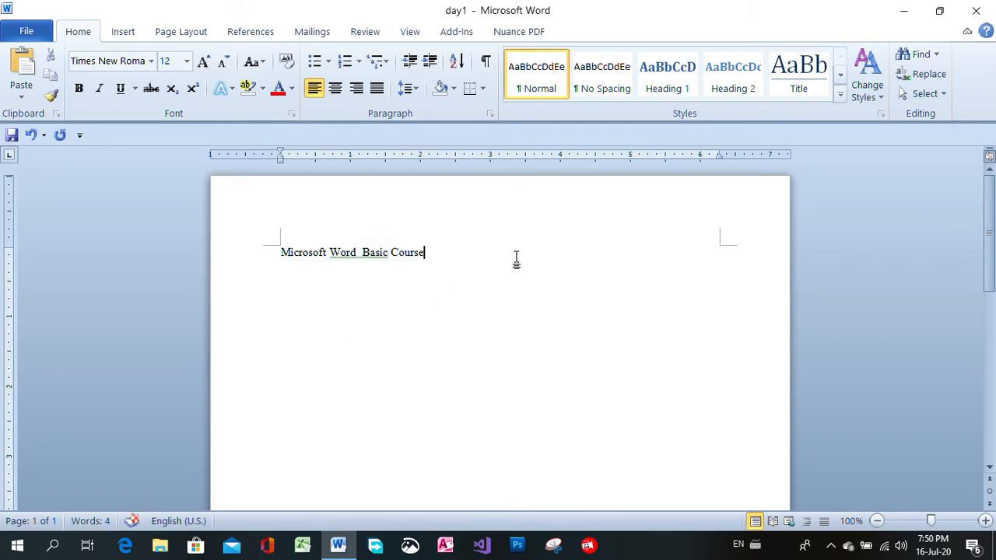
key(Return)
key(Return)
key(Return)
key(BackSpace)
key(BackSpace)
key(BackSpace)
Try justified and right alignment on the title line, and finish with it centered
drag(281, 249, 405, 249)
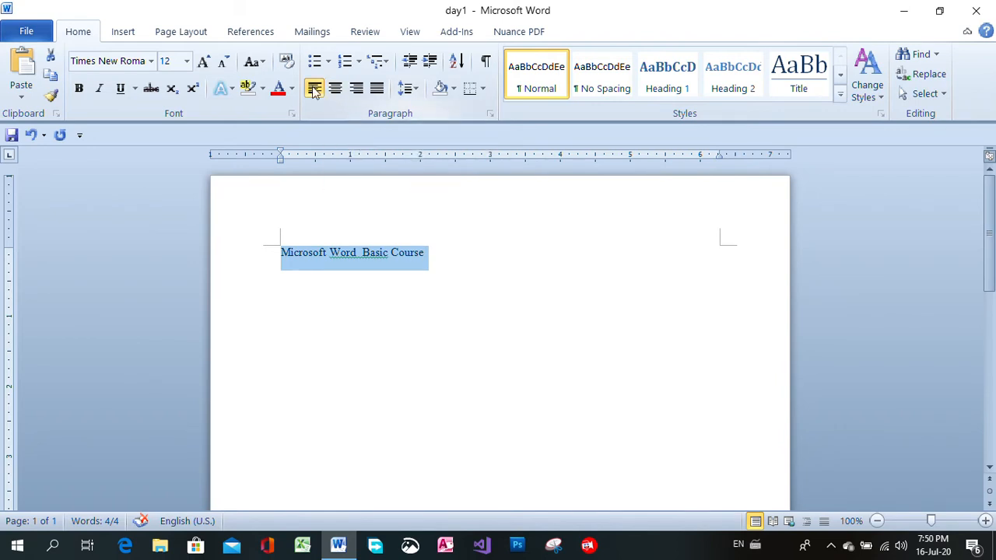
key(ctrl+j)
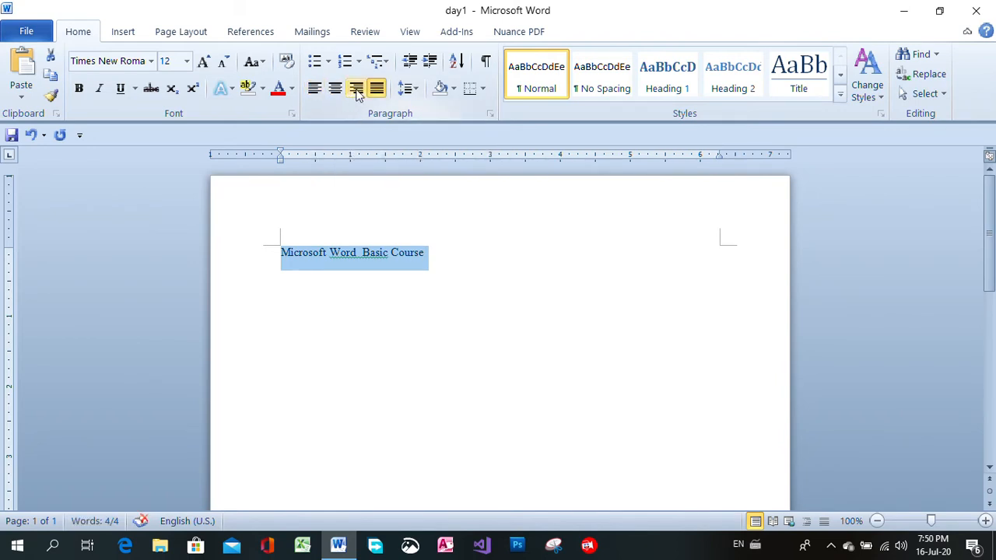
click(355, 89)
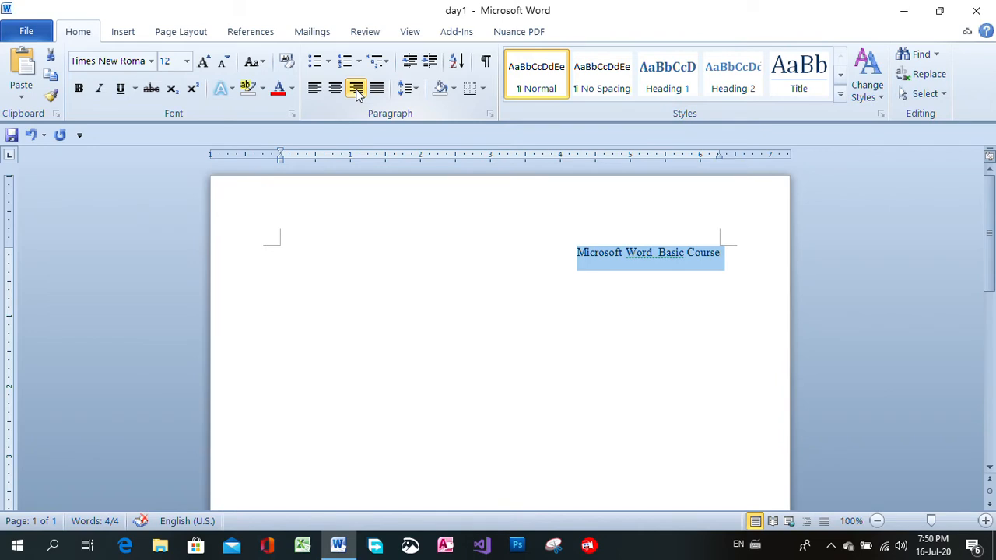
click(336, 89)
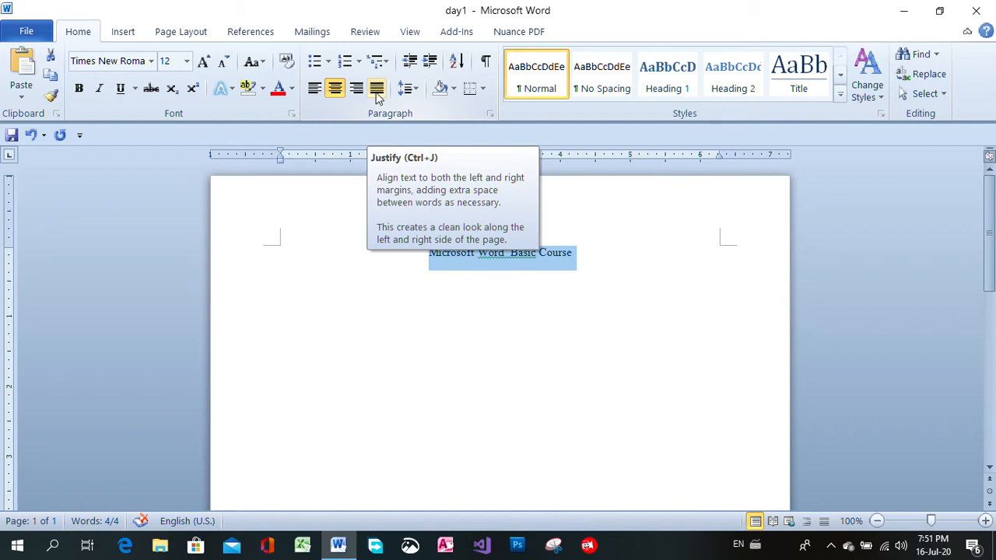
click(376, 89)
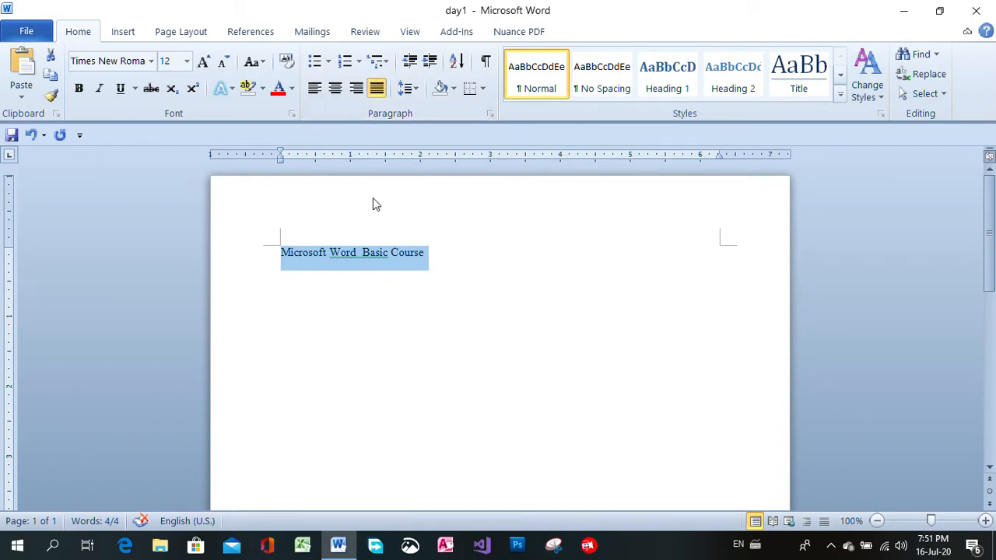
click(334, 88)
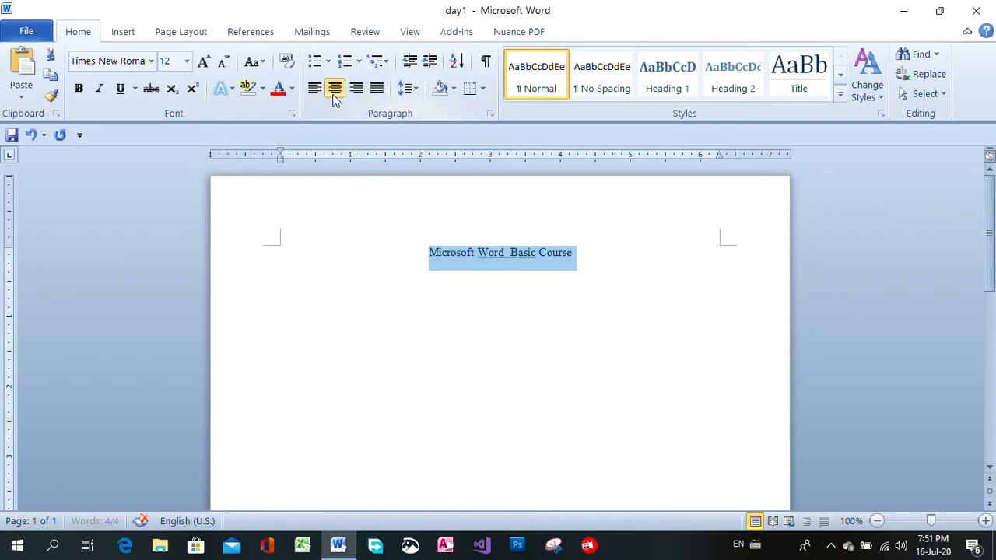
Color the title red and bring its font size to 22 using the Grow Font and Shrink Font commands
click(292, 89)
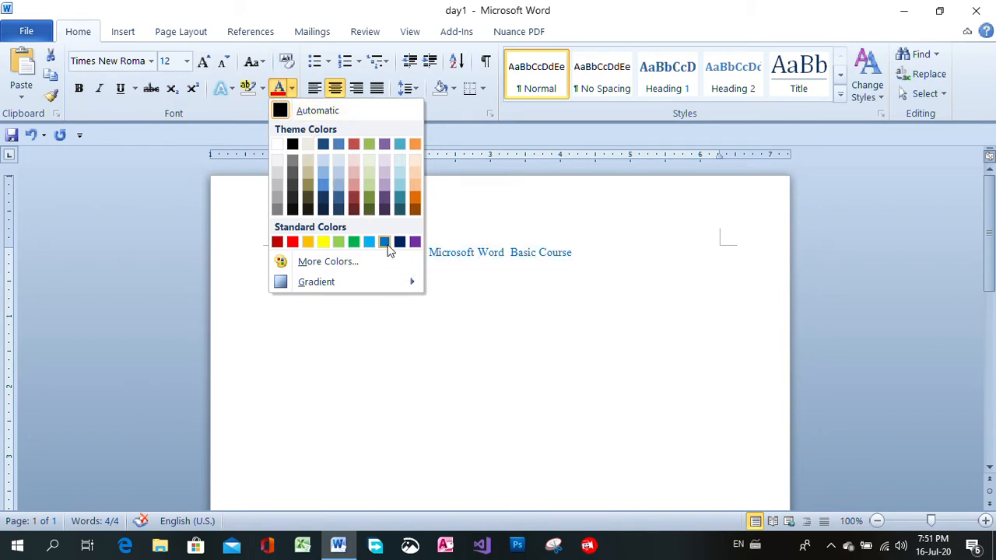
click(292, 242)
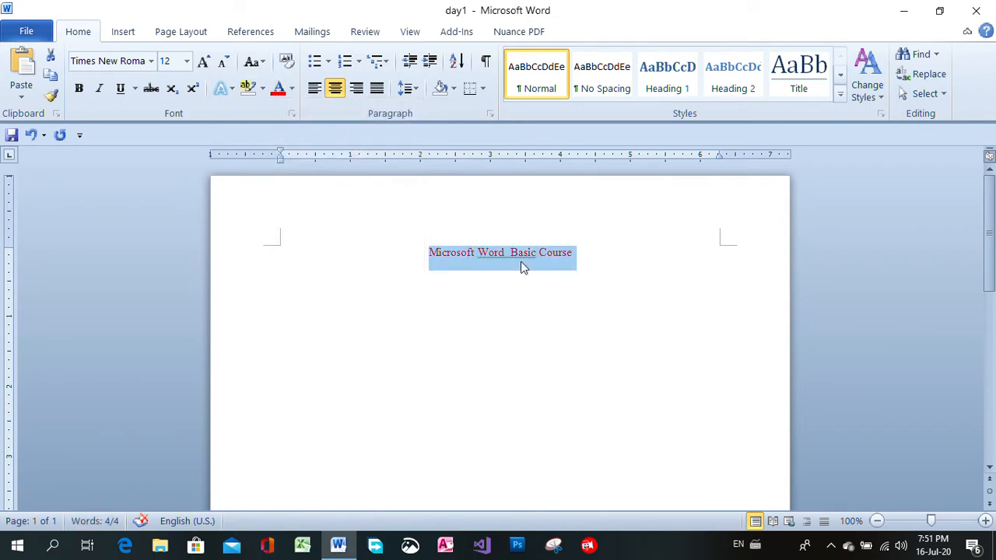
click(204, 66)
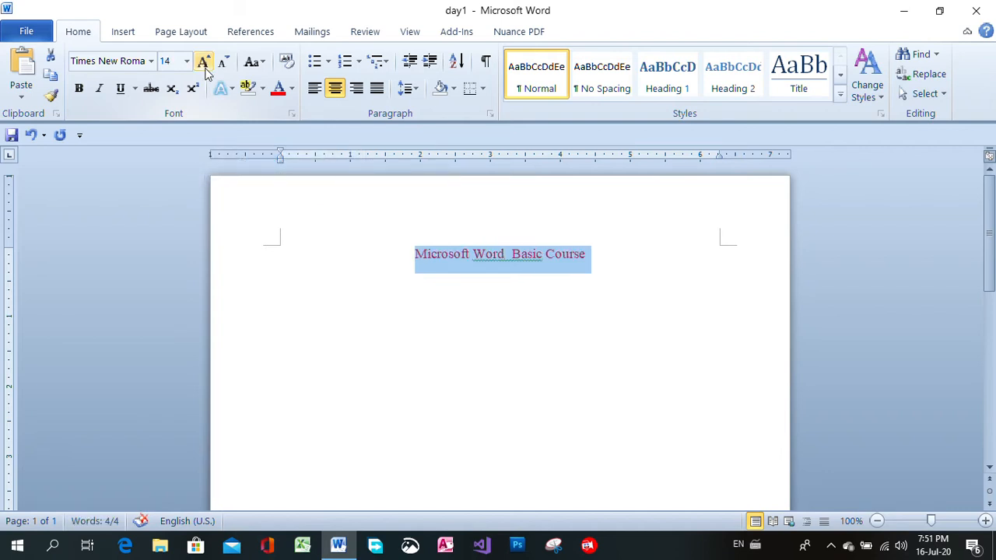
click(204, 65)
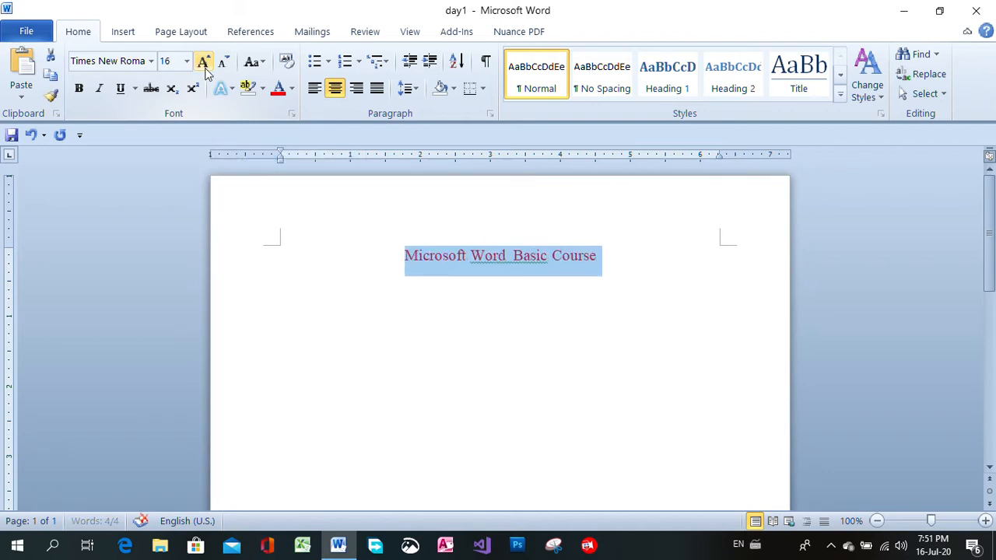
click(203, 66)
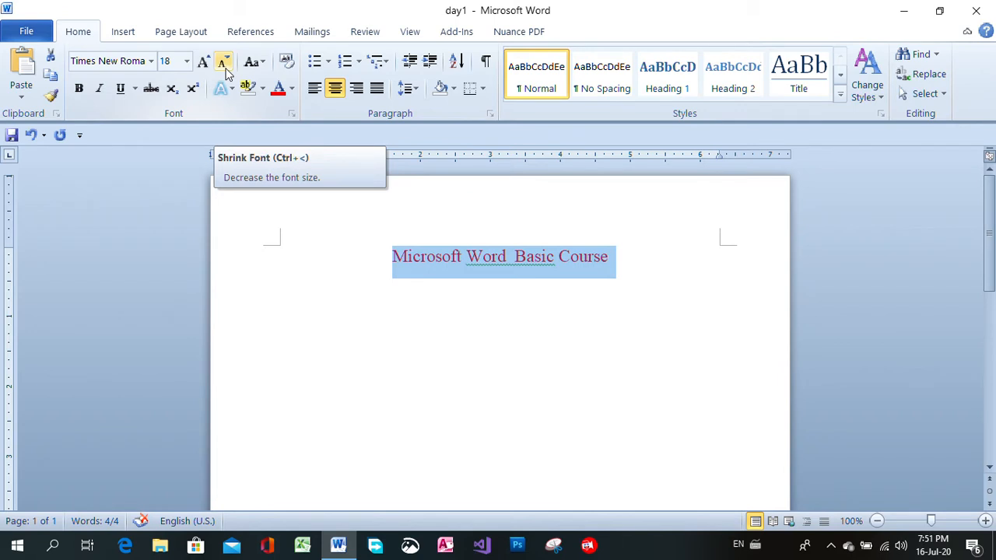
click(224, 66)
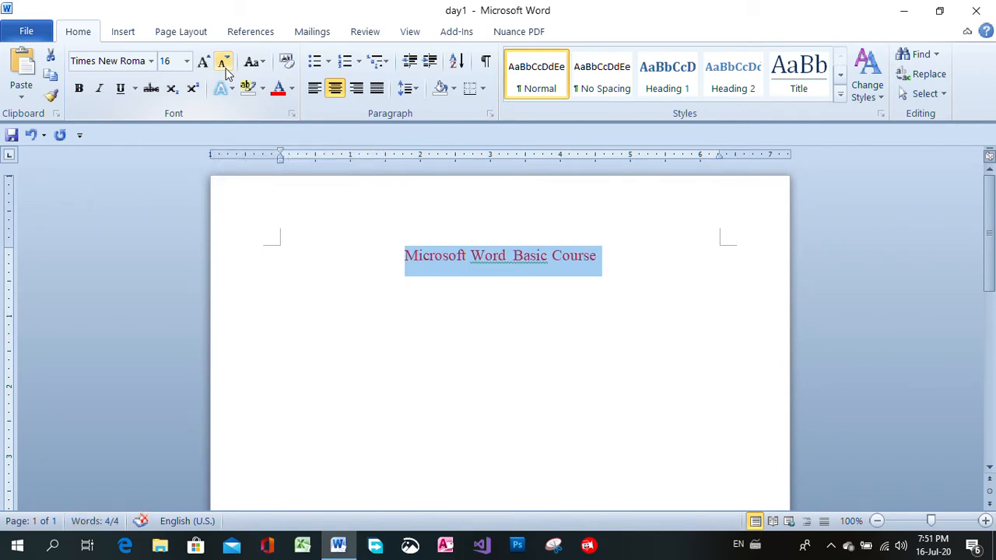
click(224, 65)
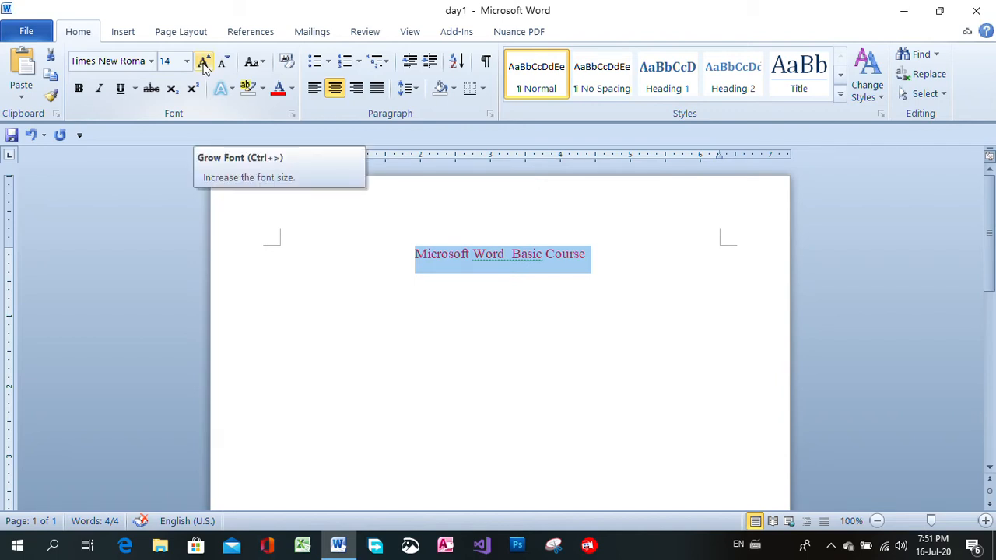
click(204, 65)
click(204, 65)
click(204, 65)
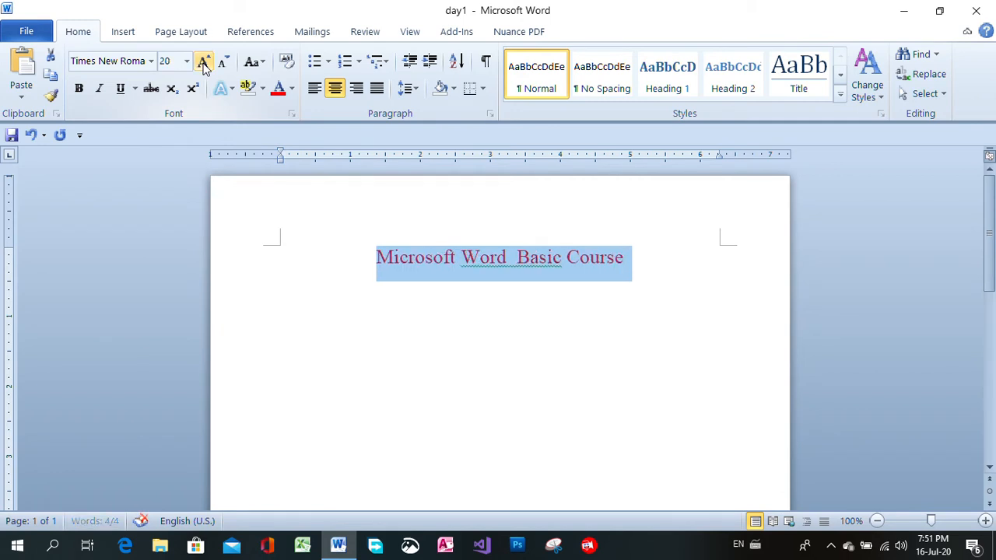
click(204, 66)
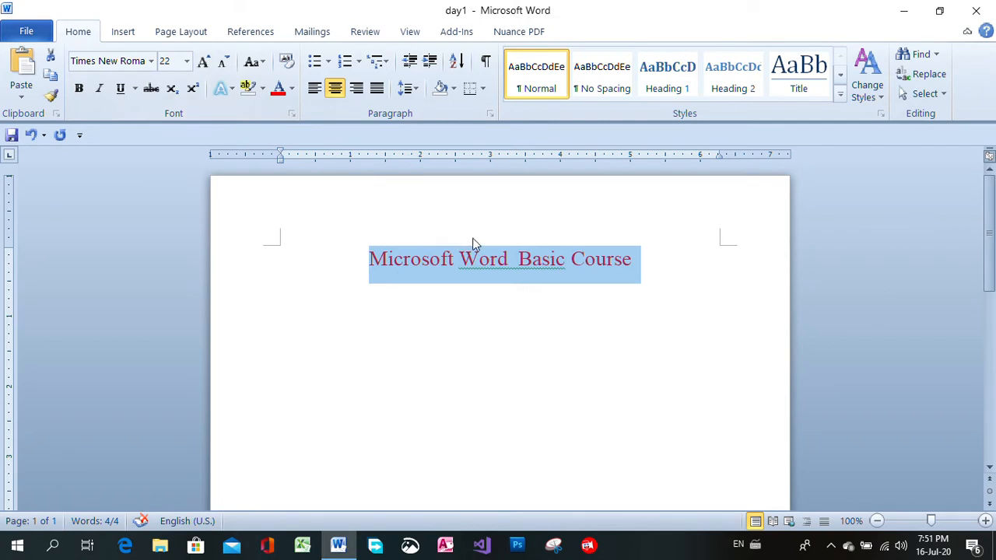
Apply bold, italic and underline to the whole title line
click(487, 327)
drag(370, 260, 642, 265)
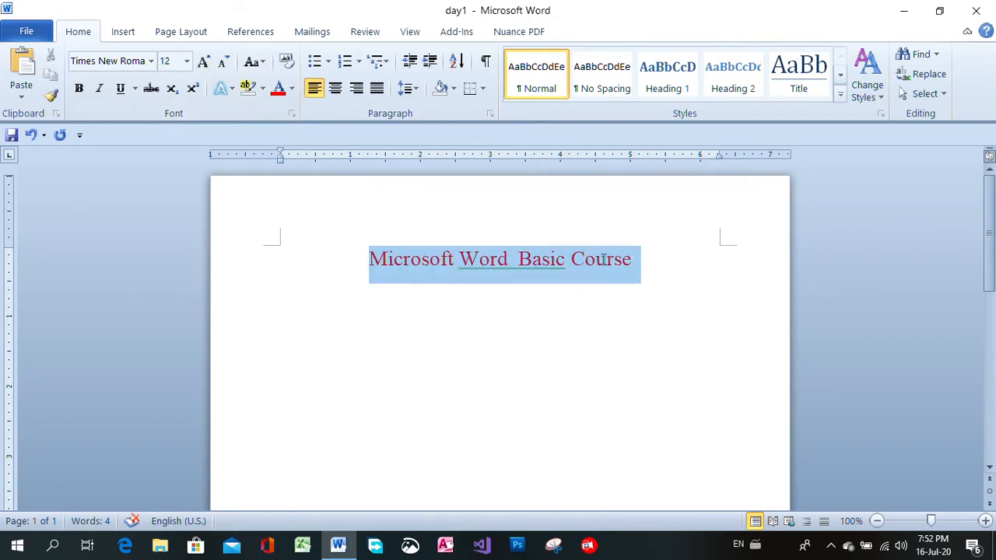
click(79, 89)
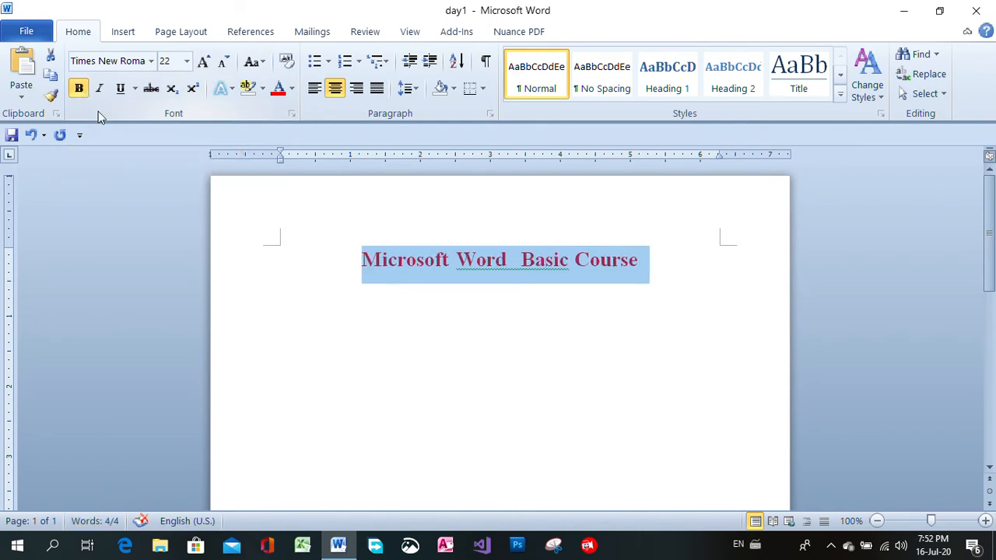
click(99, 90)
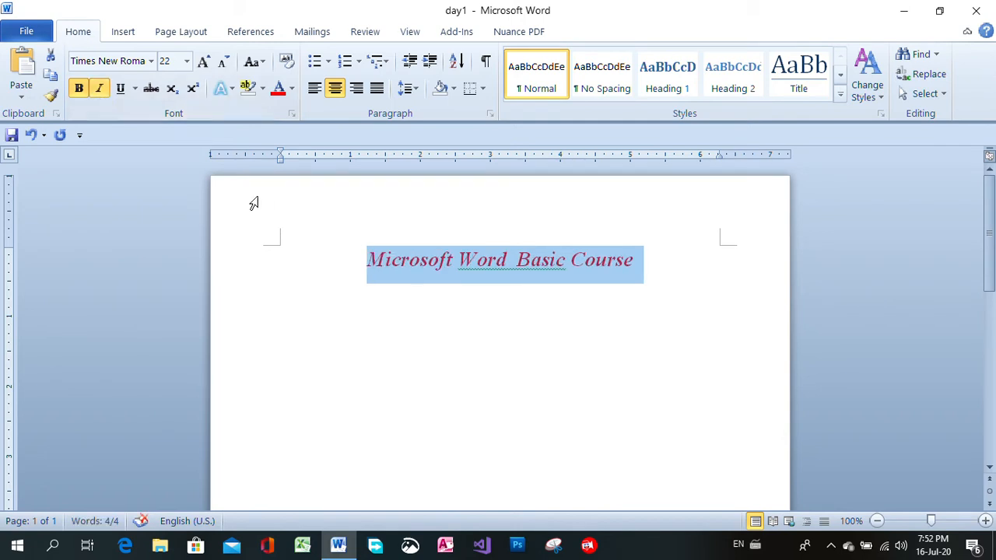
click(122, 90)
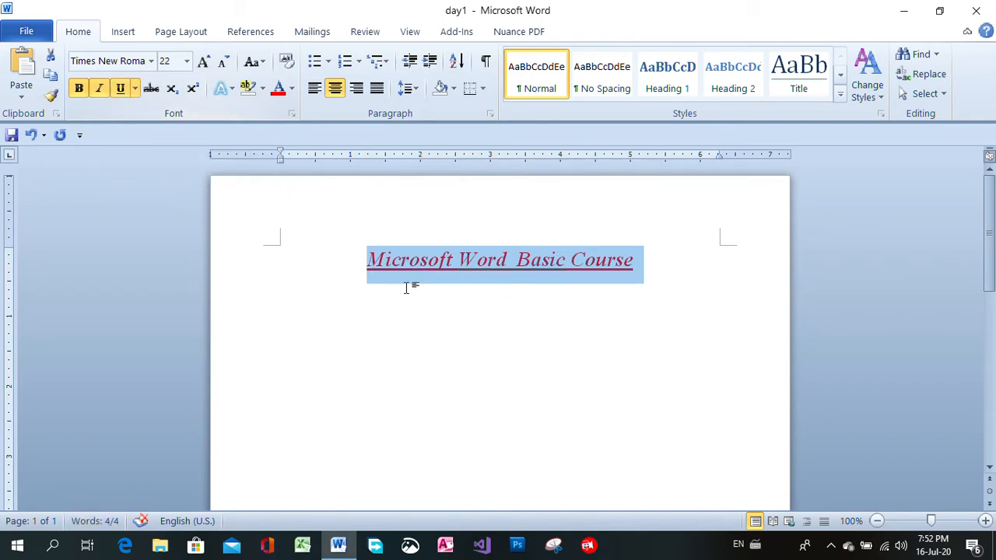
Remove underline, italic and bold from the whole title line and reapply only bold and underline
click(564, 286)
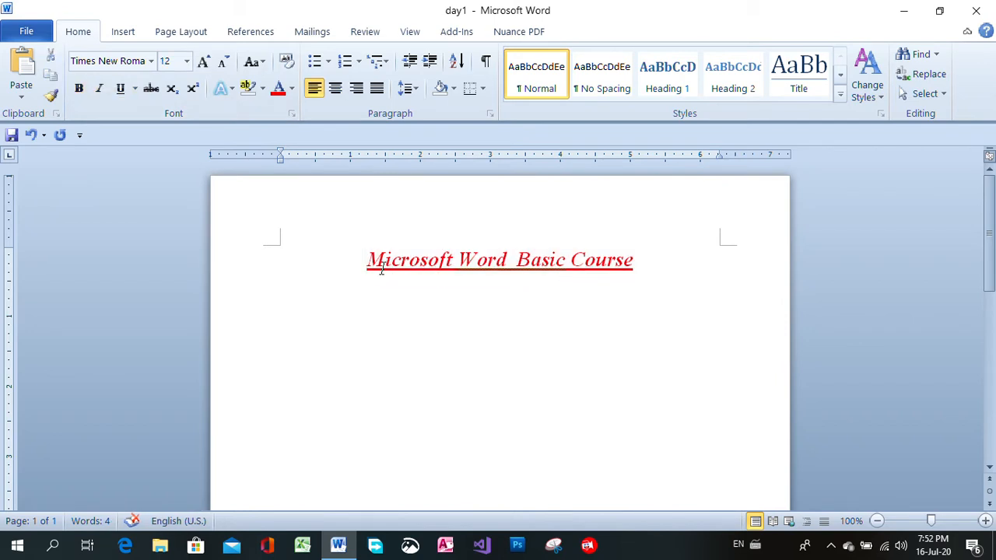
drag(369, 261, 635, 263)
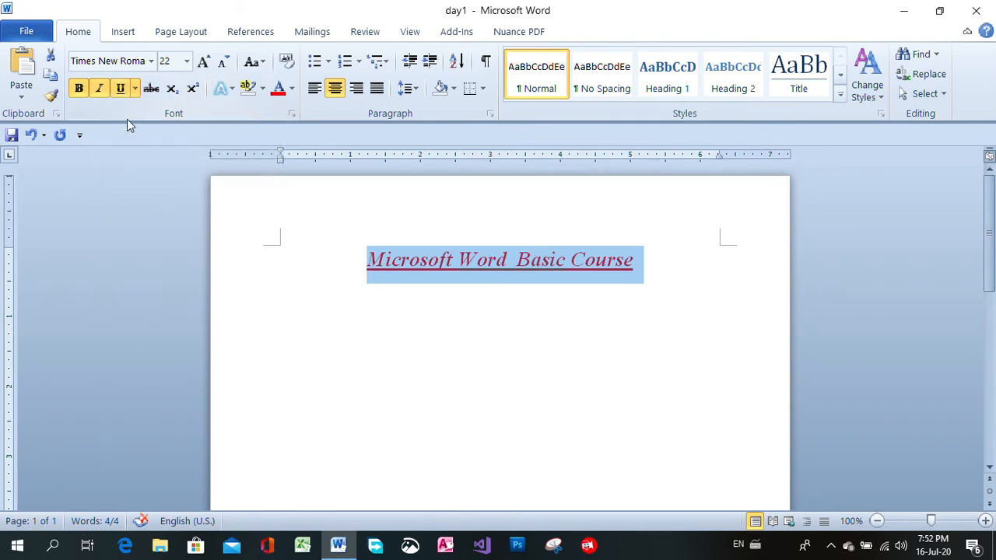
click(121, 89)
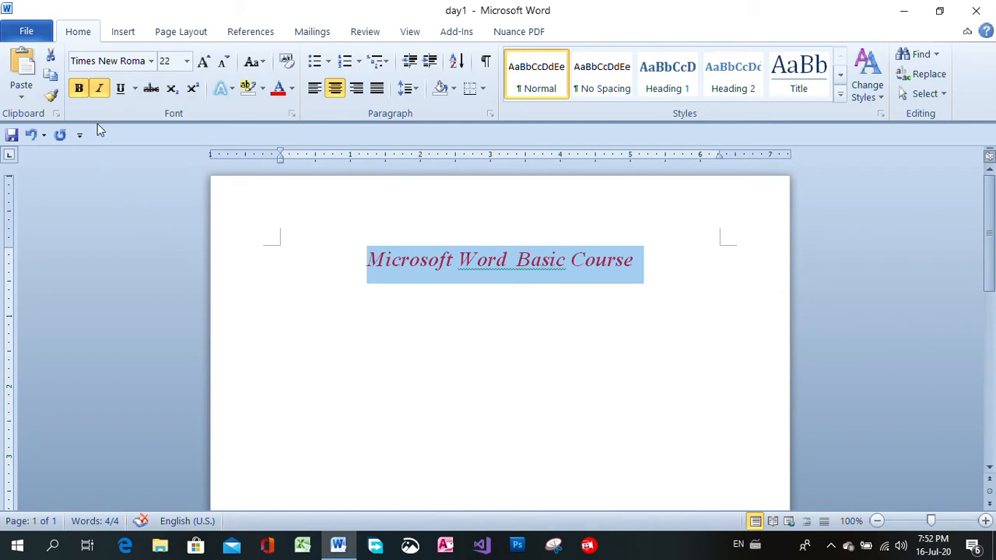
click(99, 89)
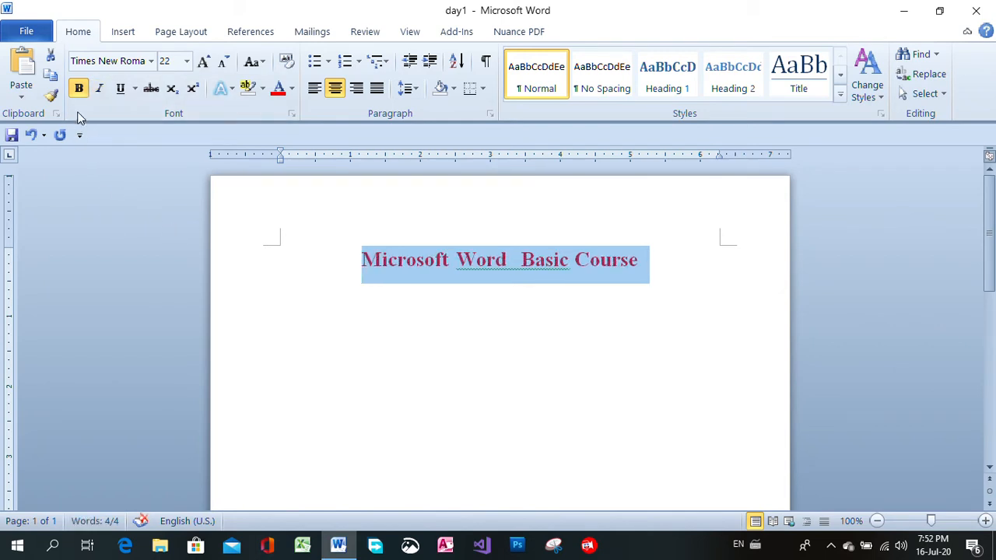
click(79, 89)
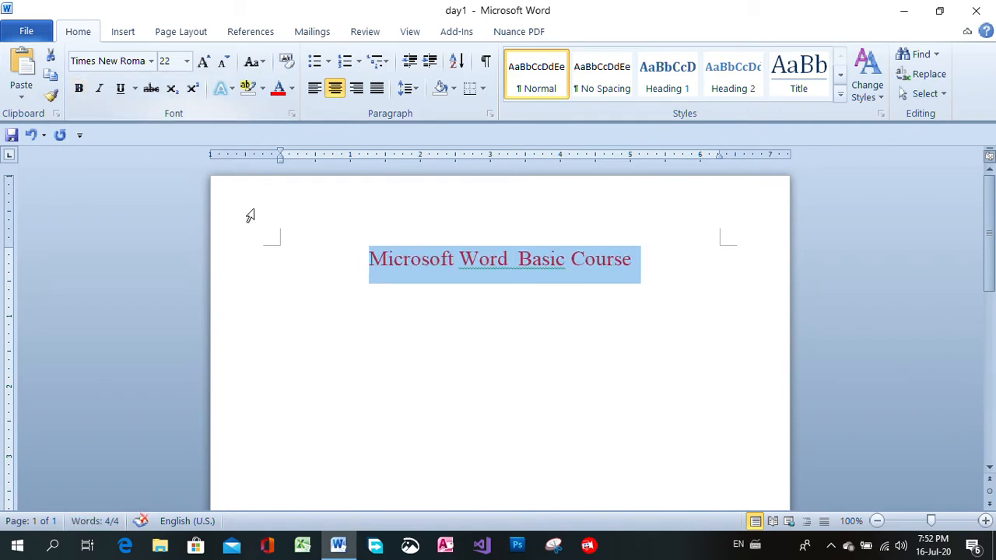
click(79, 89)
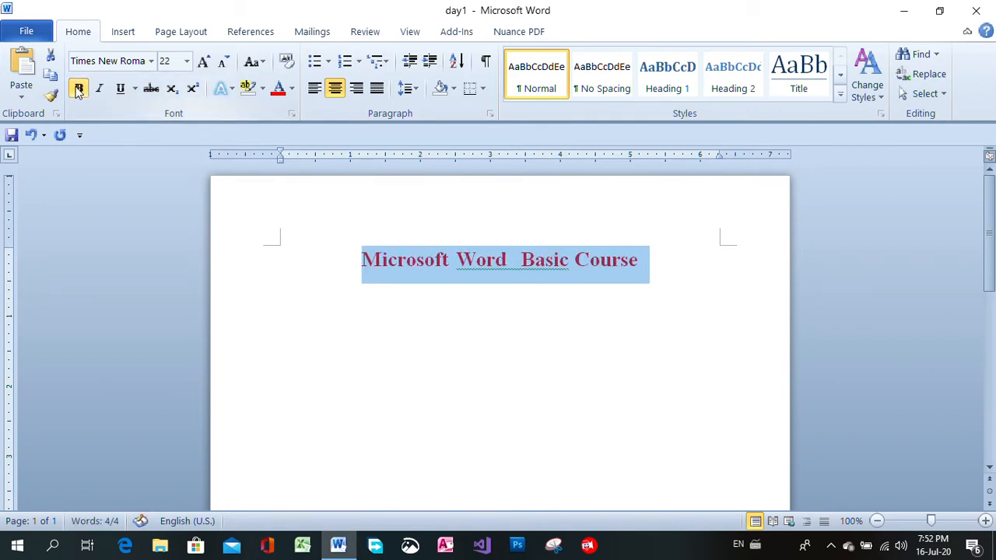
click(121, 89)
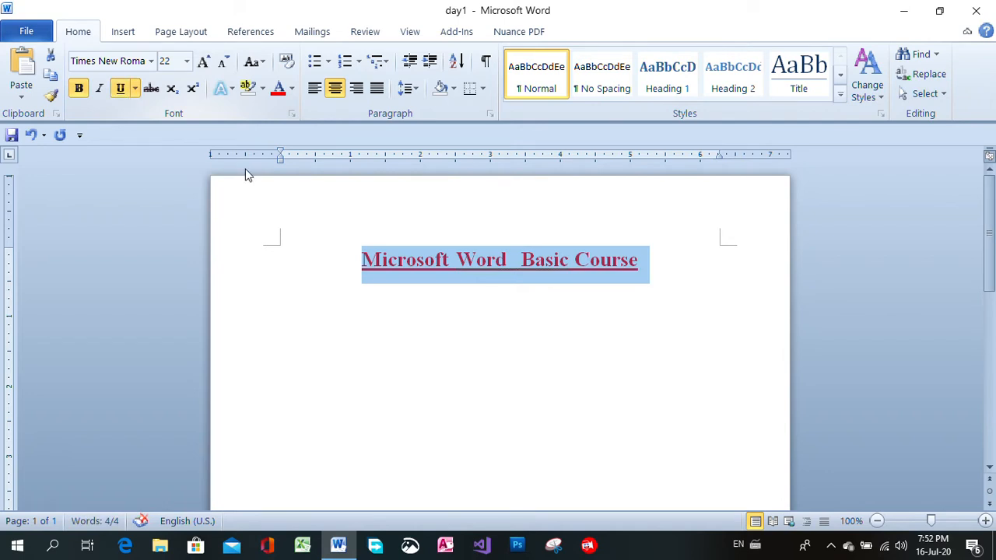
click(457, 323)
Write the sentence "Ndai gaw ngai na laika shawng nnan ka ai laika re." as body text below the title
click(587, 418)
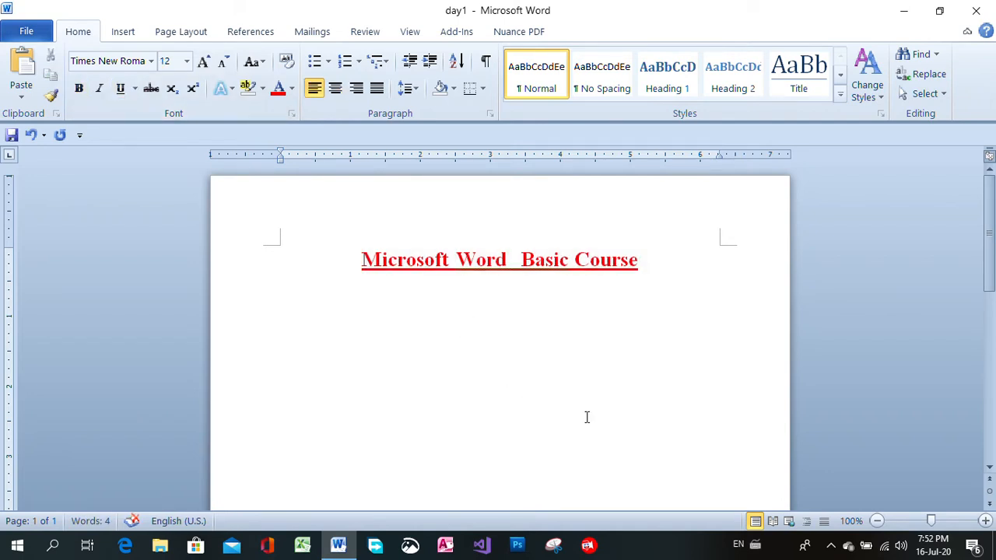
text(Ndai gaw ngai na lai)
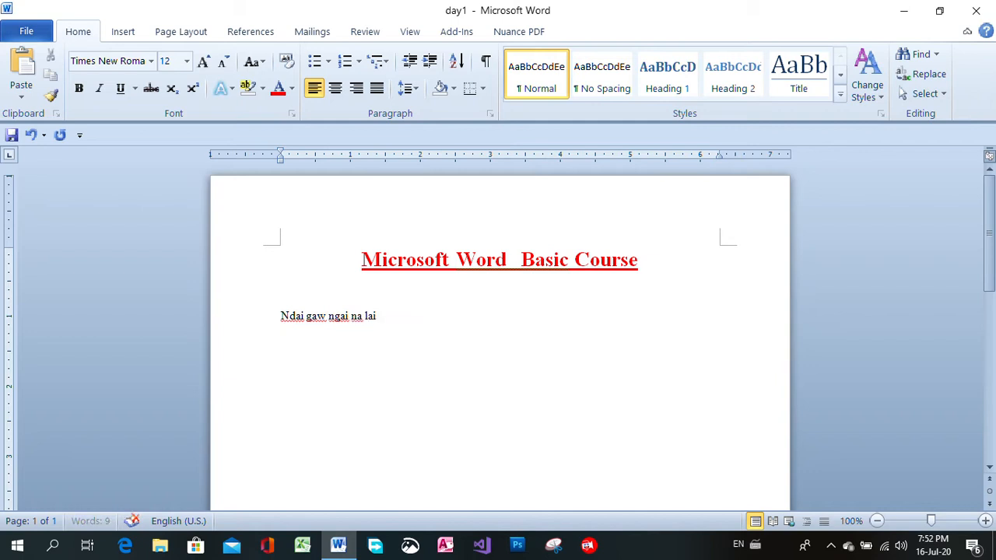
text(ka  sh)
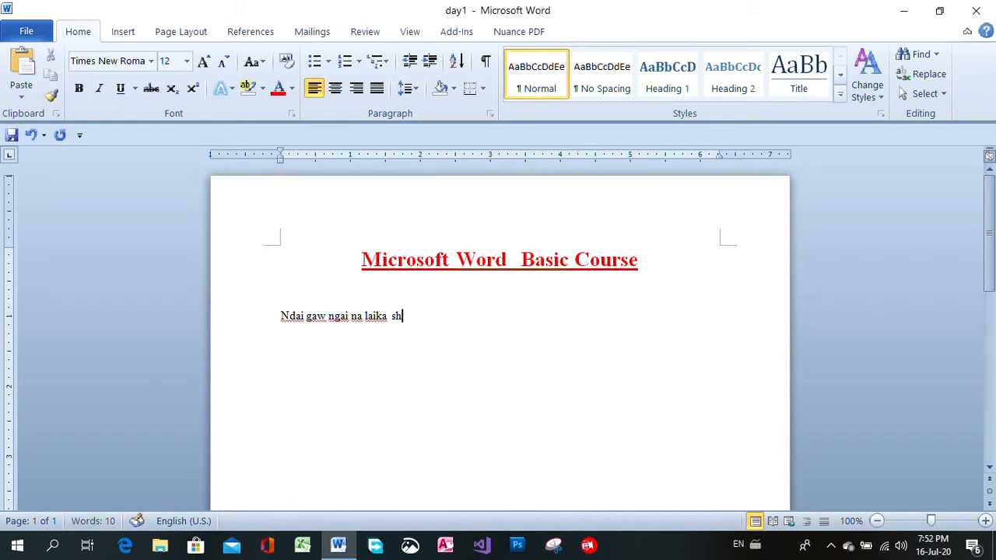
text(awng nnan)
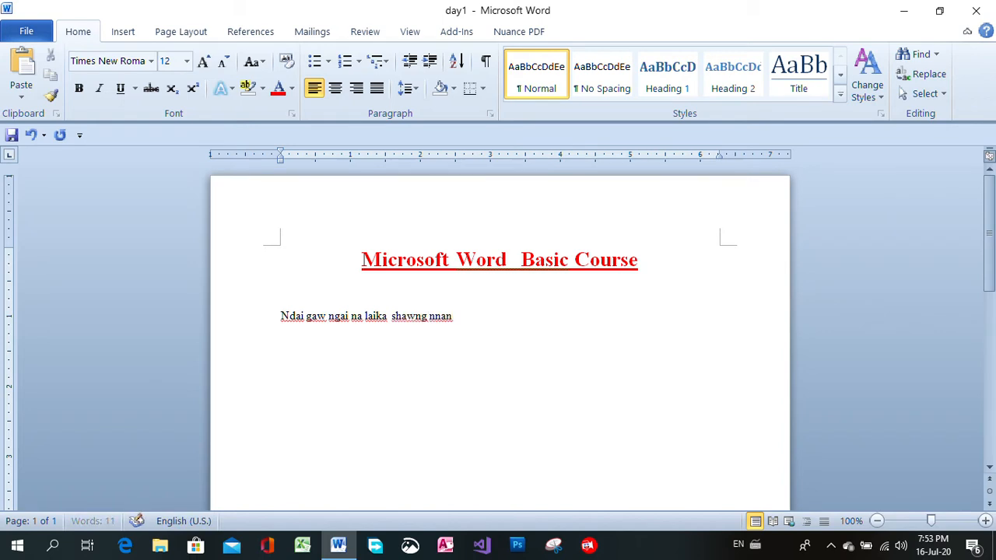
text( ka ai laika re.)
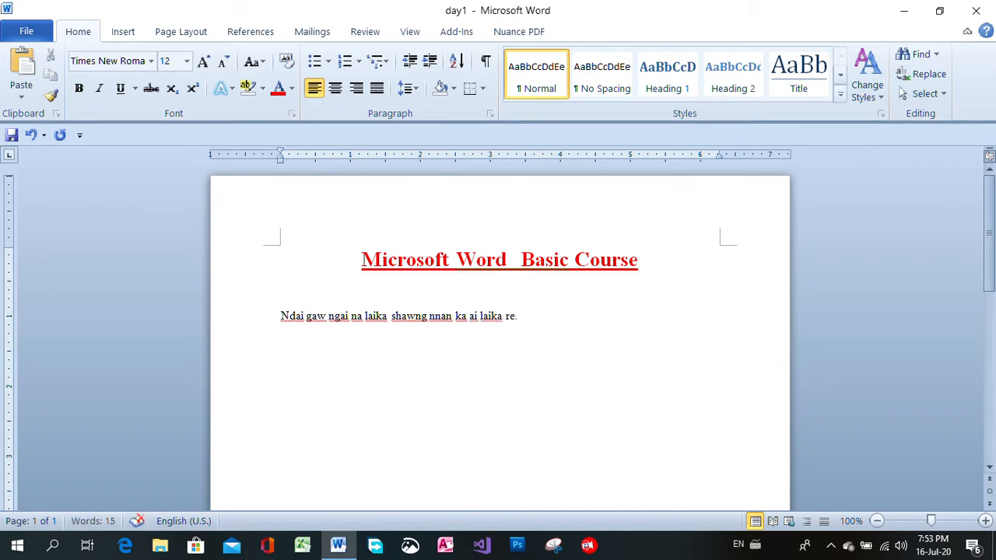
Add a blank line above the body sentence and remove it again
click(279, 316)
key(Return)
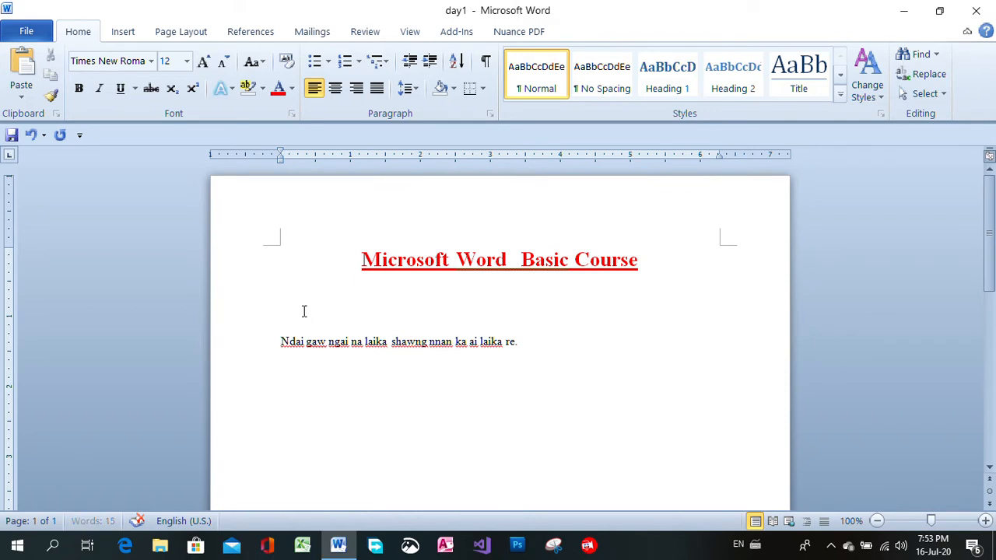
click(350, 306)
key(Delete)
click(525, 319)
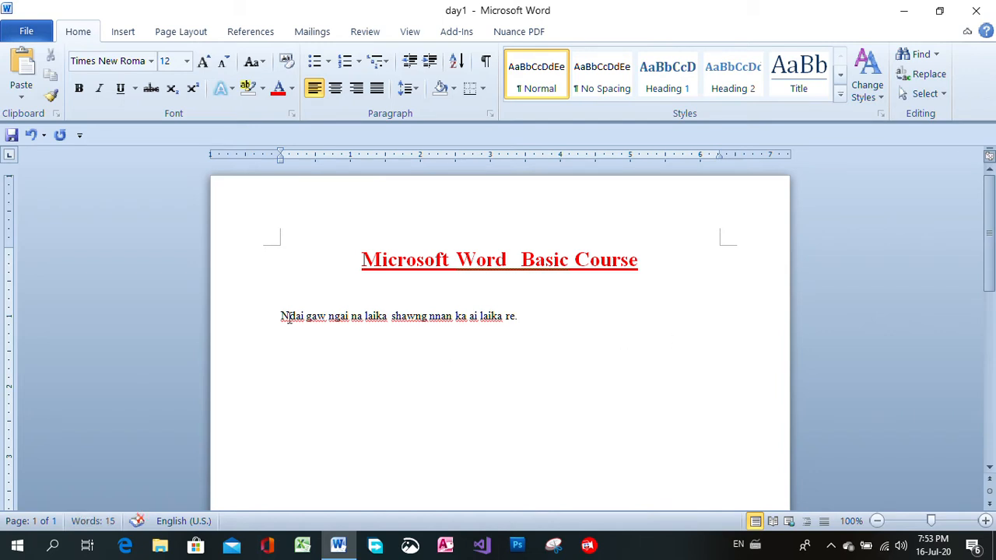
Copy the body sentence without its period, paste it after the original as text only, and end it with a period
drag(281, 316, 516, 315)
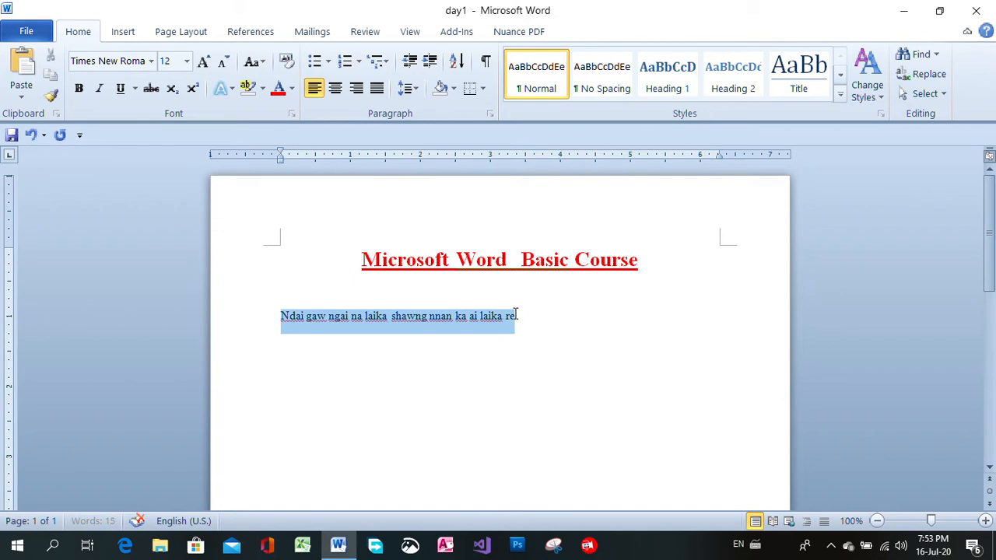
right_click(409, 323)
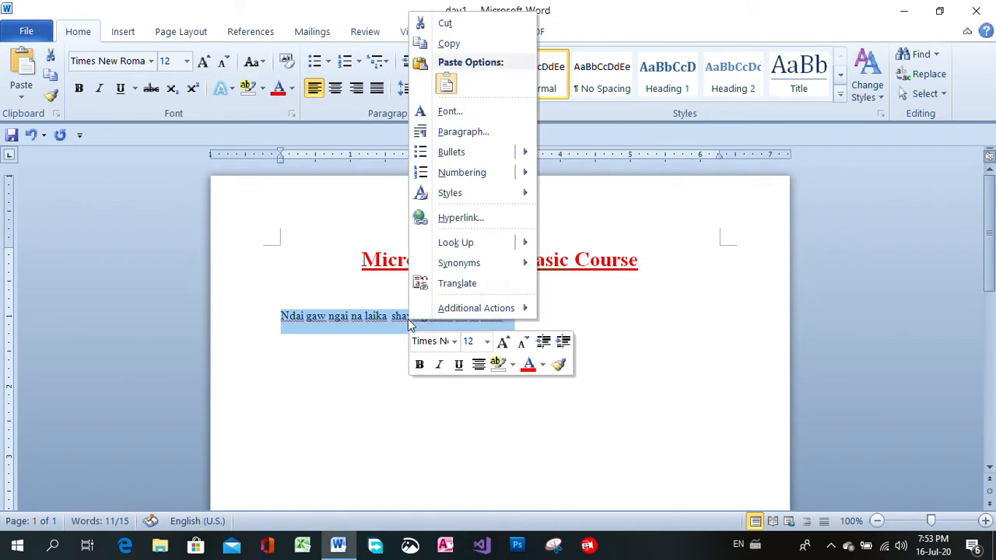
click(449, 45)
click(538, 316)
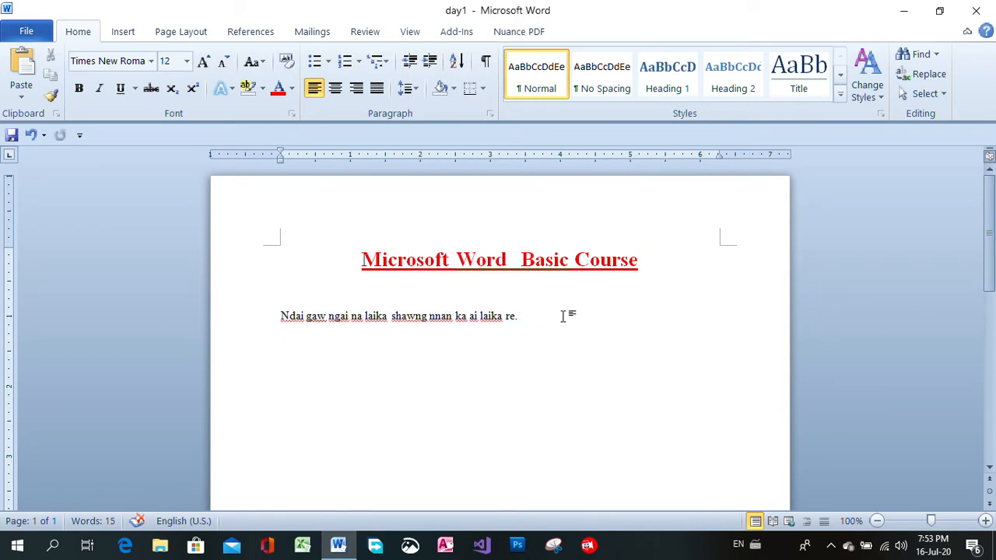
right_click(541, 316)
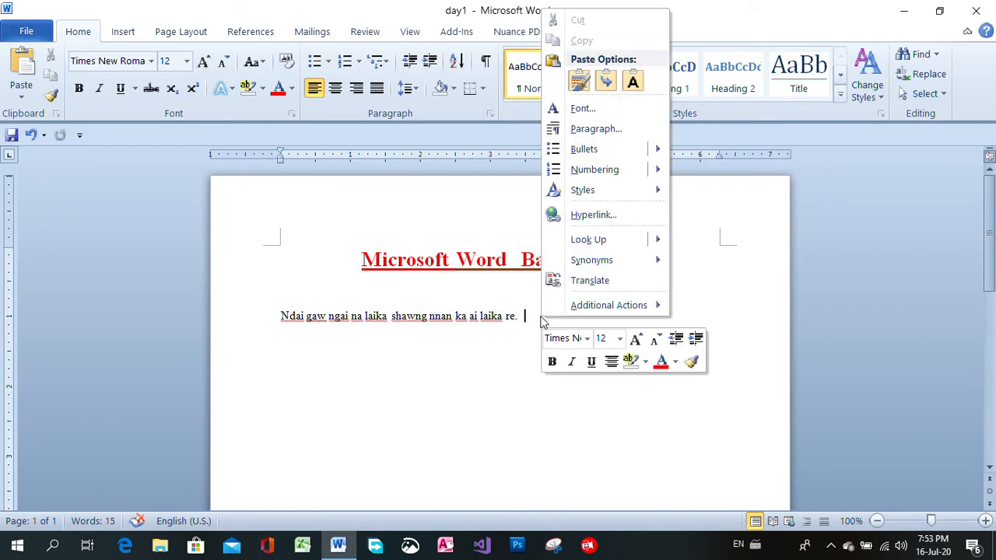
click(632, 81)
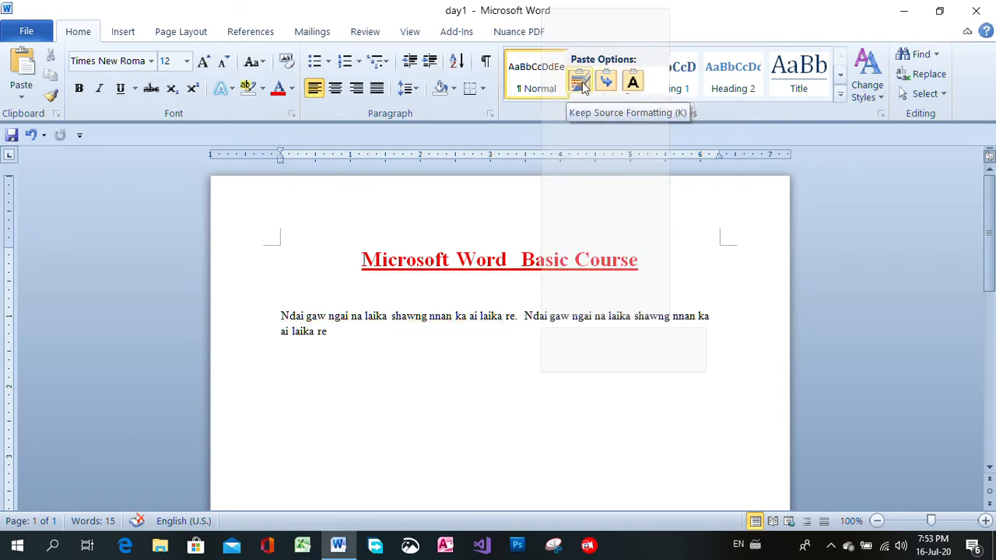
click(632, 81)
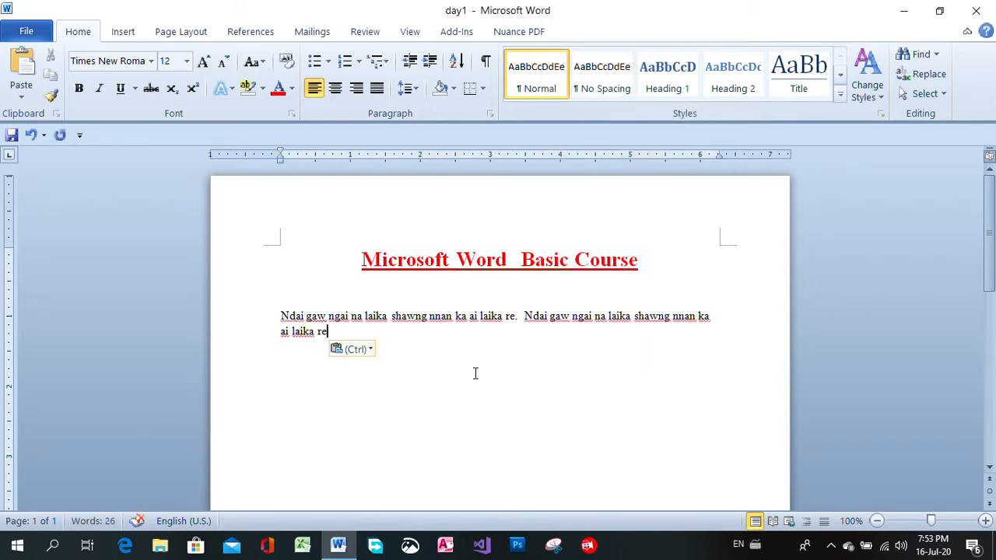
text(.)
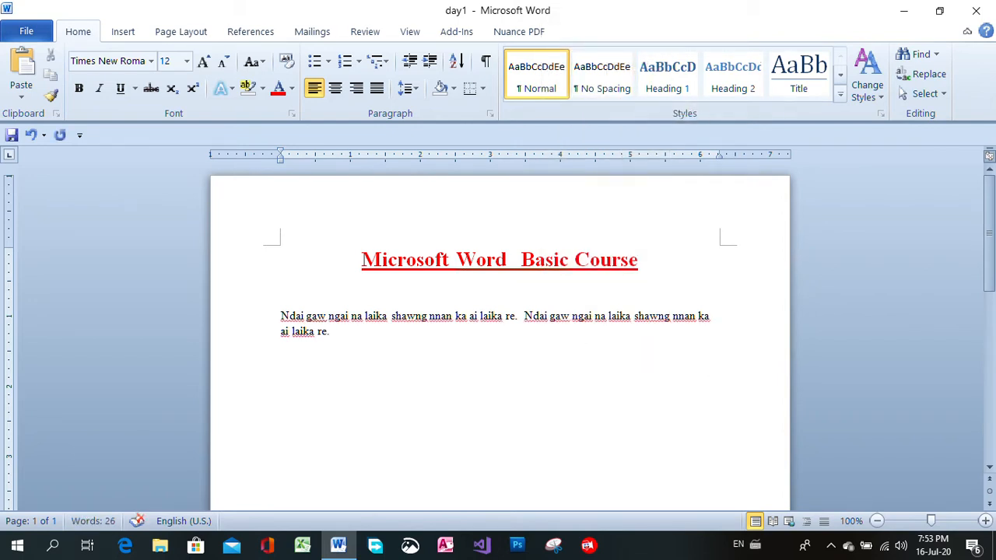
Paste the copied sentence as text only two more times at the paragraph's end, closing each copy with a period
right_click(349, 333)
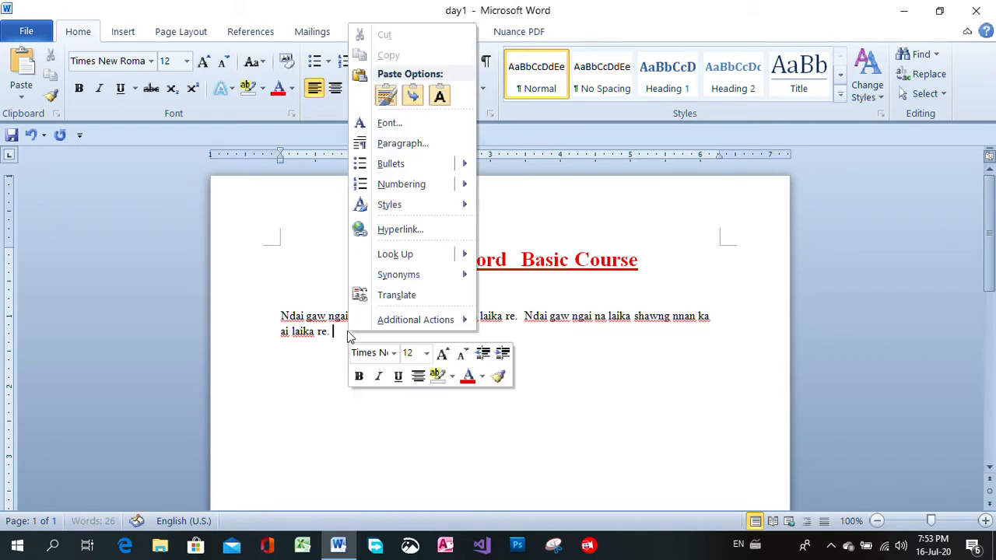
click(438, 96)
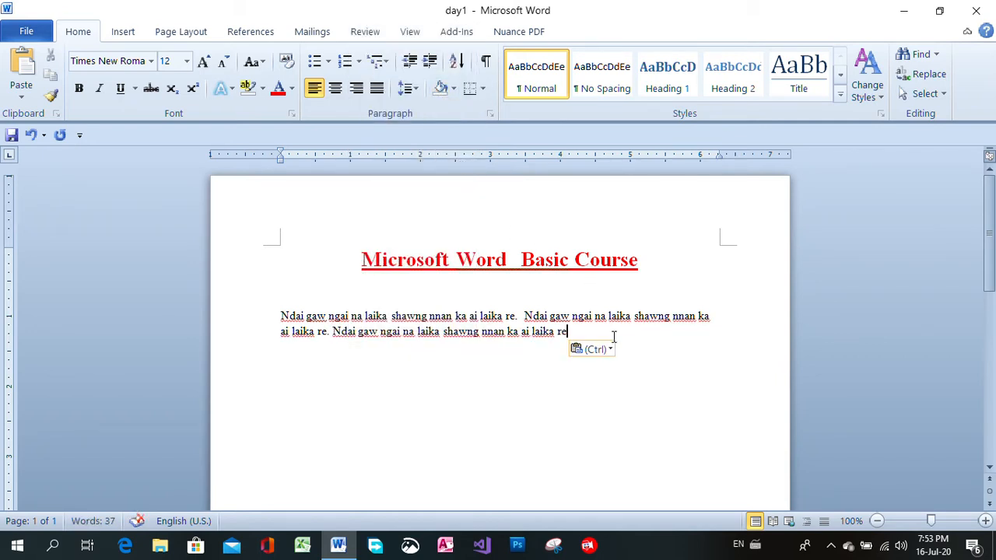
text(.)
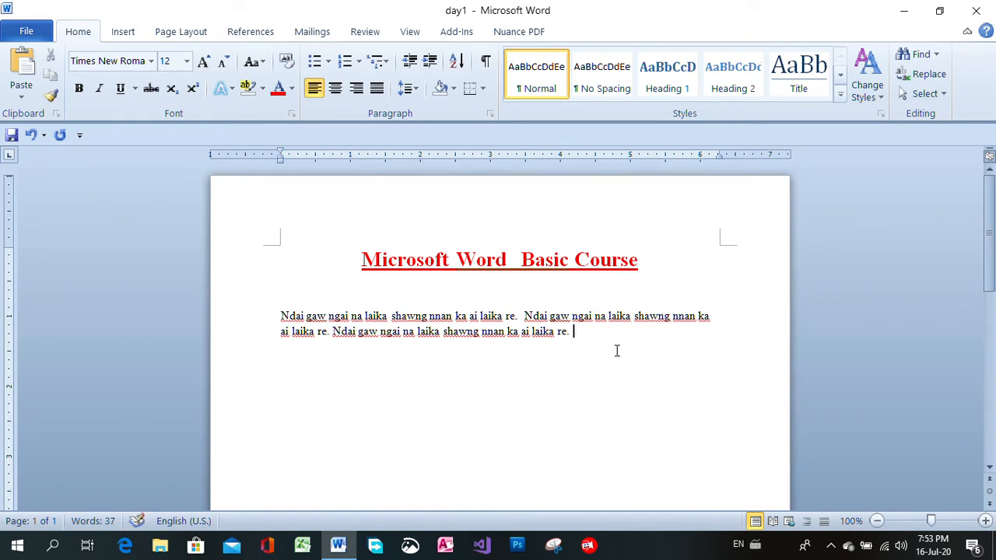
right_click(589, 336)
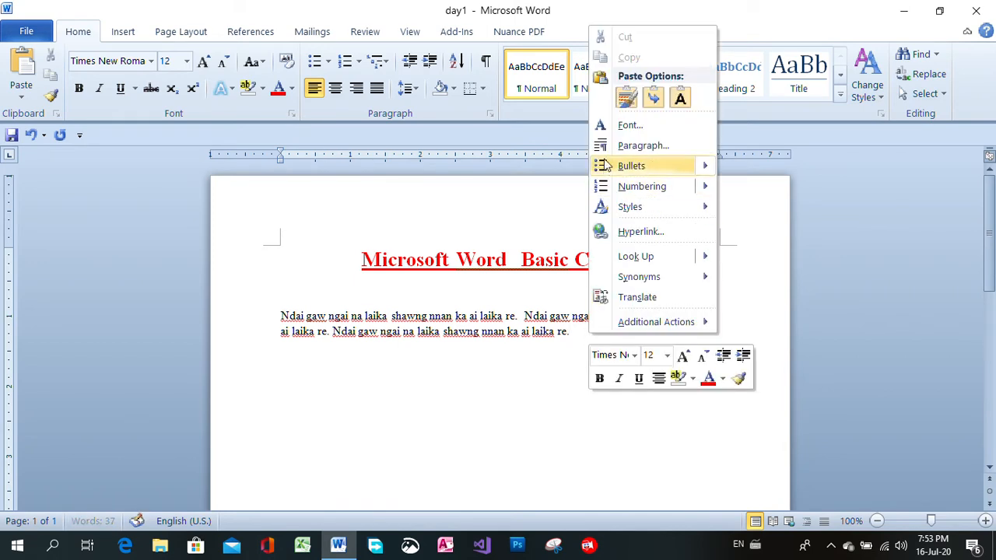
click(680, 99)
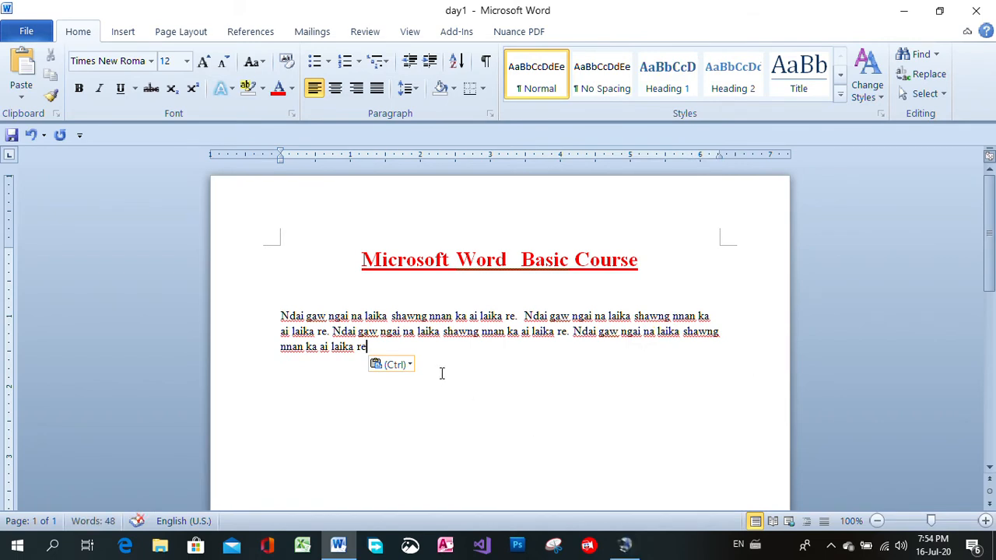
text(.)
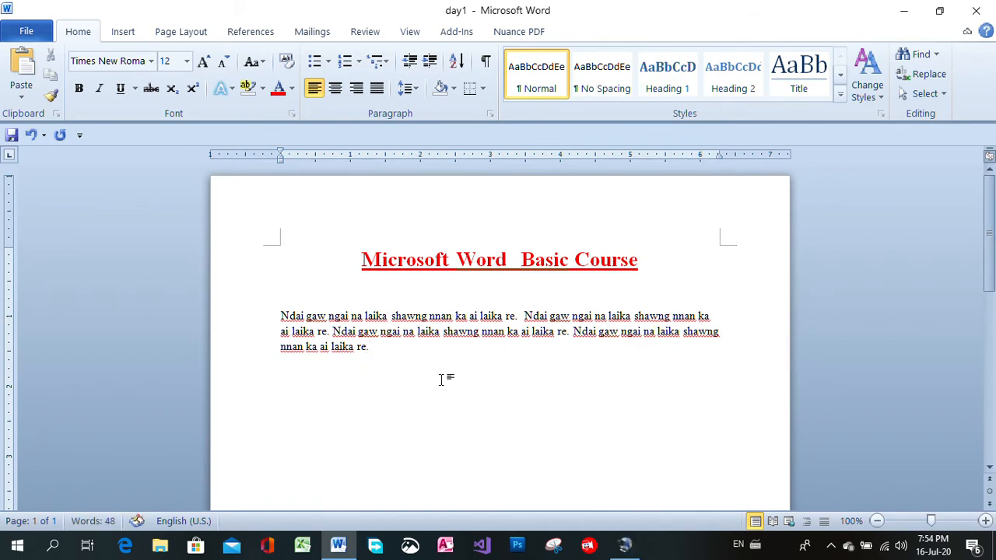
Copy the whole body paragraph and paste a duplicate below it, separated by blank space
key(Return)
drag(280, 319, 395, 347)
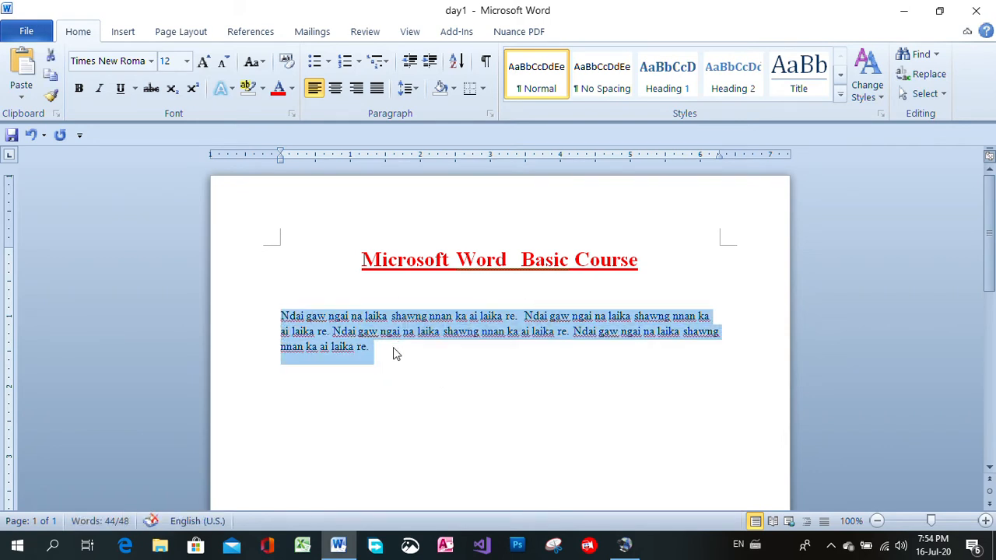
click(394, 352)
key(Return)
key(Return)
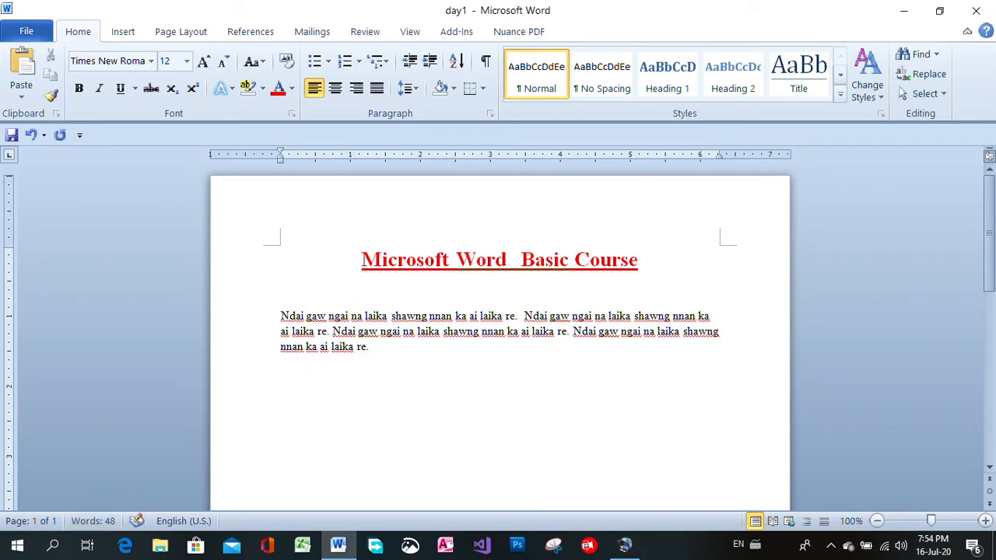
key(ctrl+v)
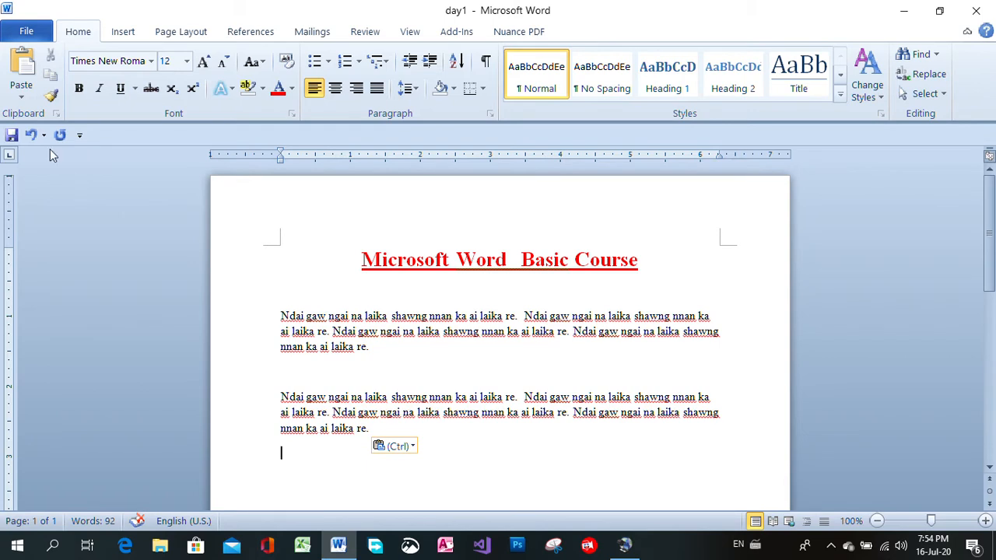
Save the day1 document and close it, keeping the program open
click(12, 135)
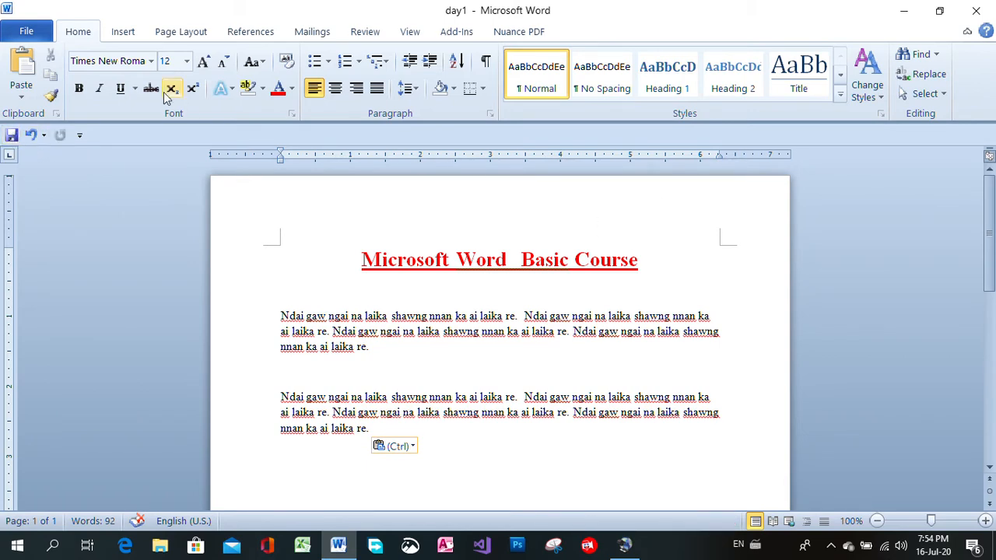
click(31, 32)
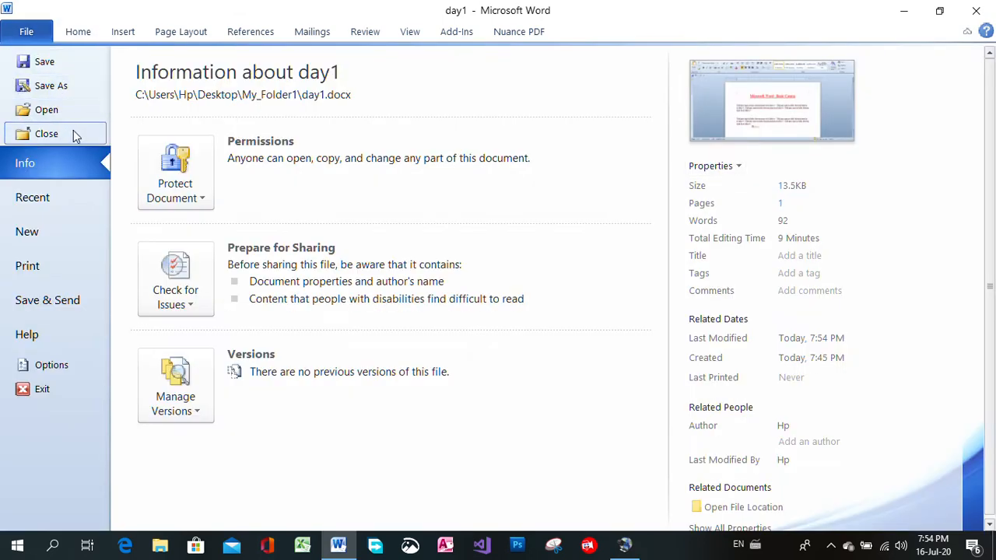
click(74, 136)
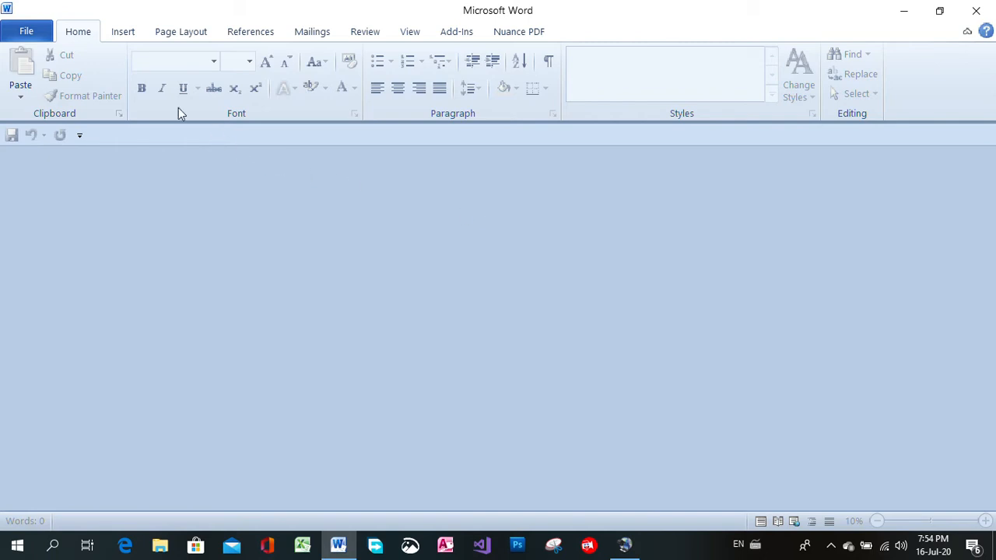
Open the Ms Word Course document from the My_file folder on the Desktop
click(31, 33)
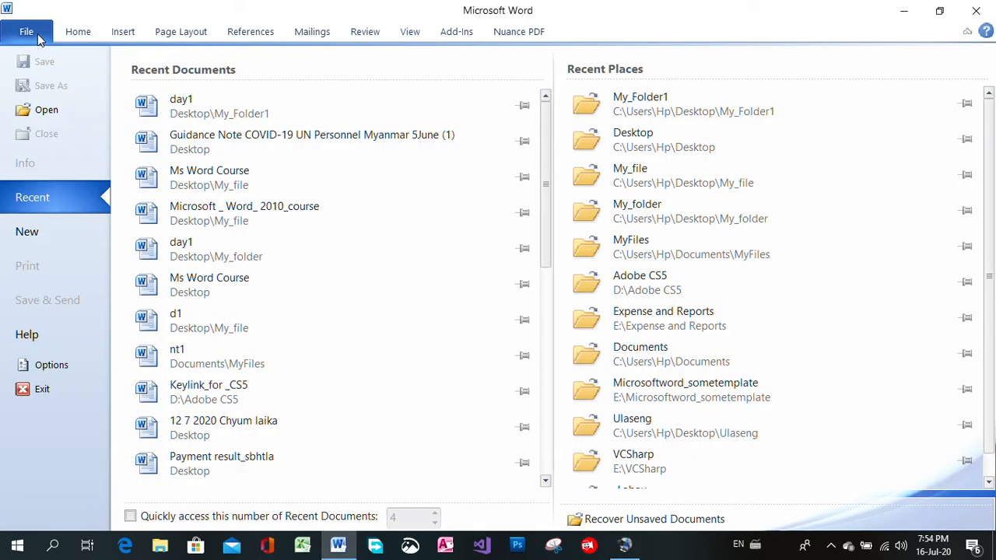
click(51, 111)
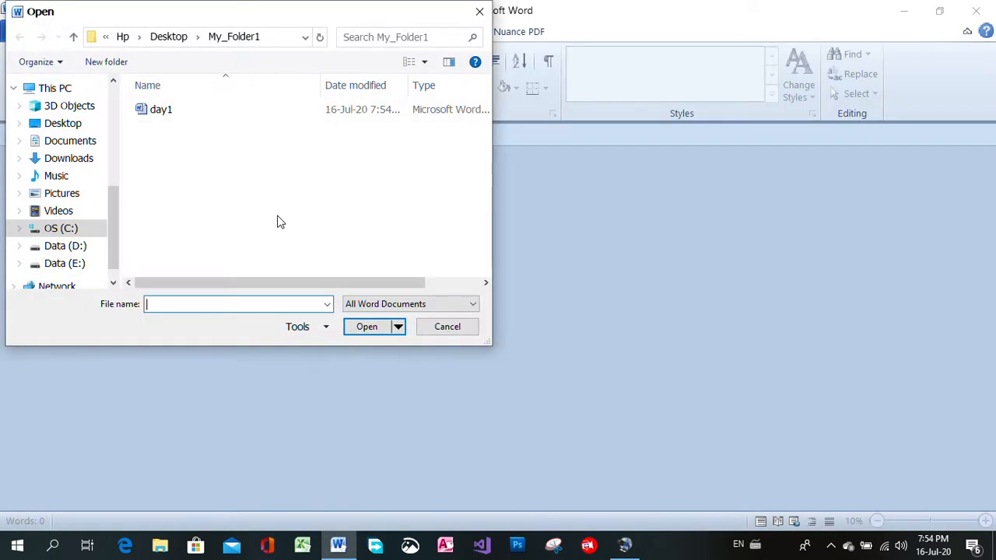
click(70, 127)
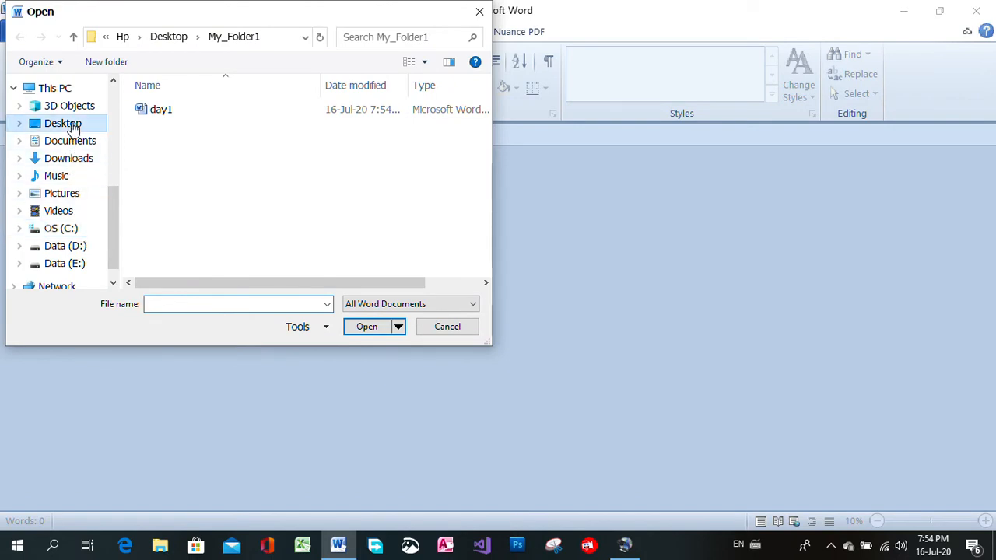
double_click(461, 147)
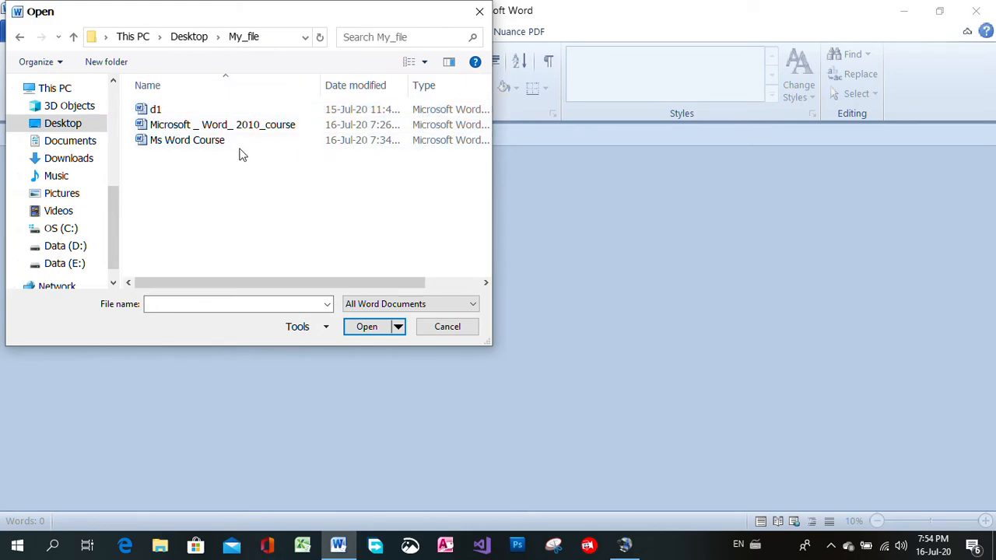
click(199, 146)
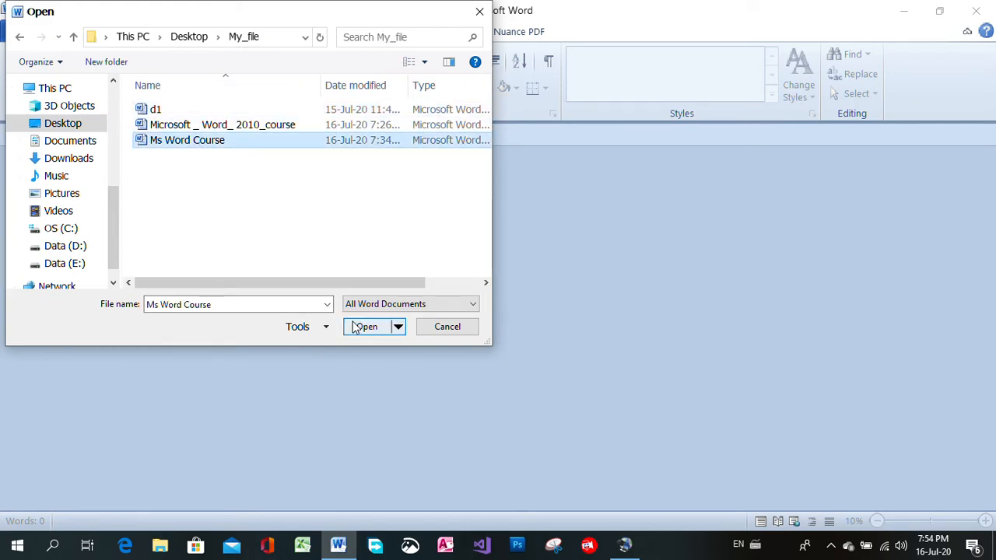
click(358, 326)
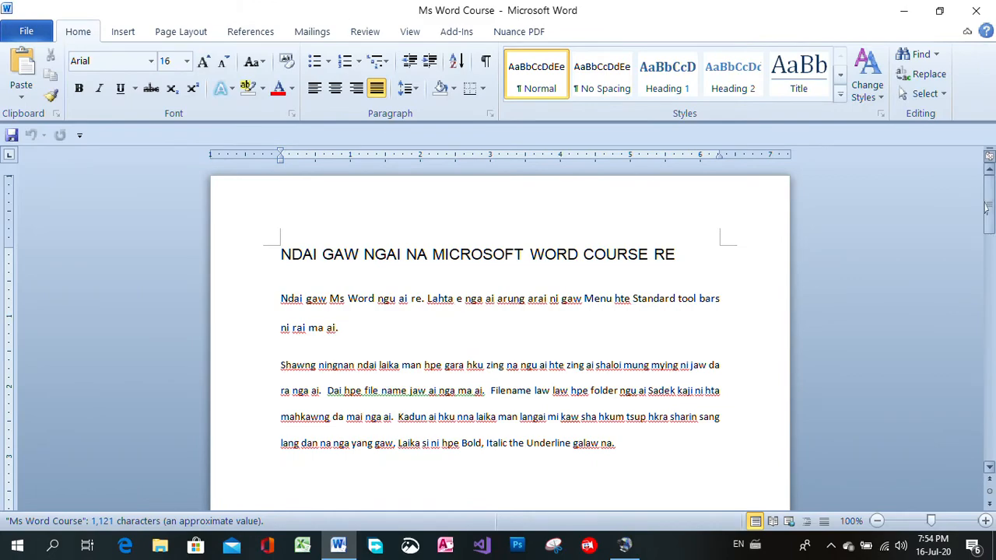
Make the title line "NDAI GAW NGAI NA MICROSOFT WORD COURSE RE" bold, italic and underlined
mouse_move(989, 204)
mouse_down()
mouse_move(991, 317)
mouse_move(989, 207)
mouse_up()
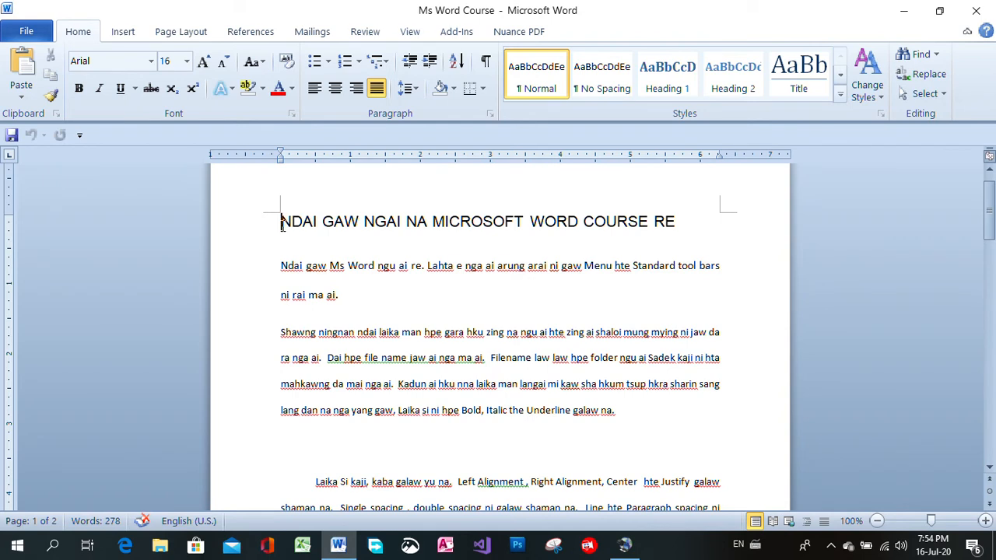
drag(282, 223, 677, 218)
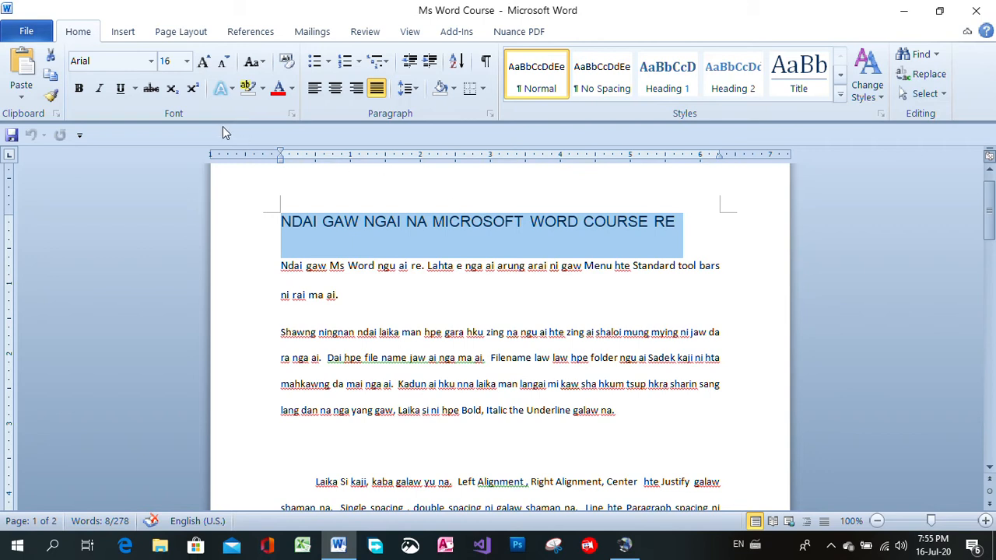
click(78, 89)
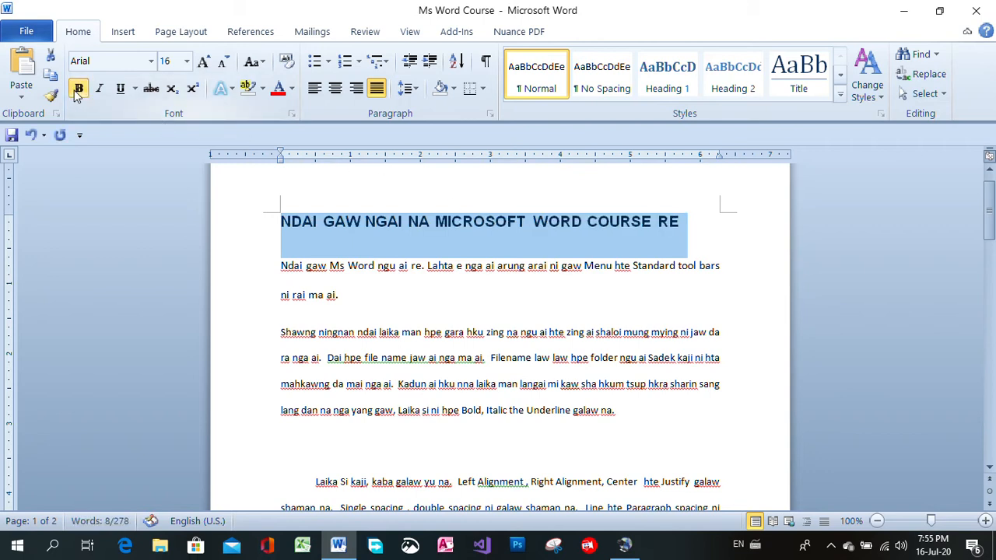
click(100, 91)
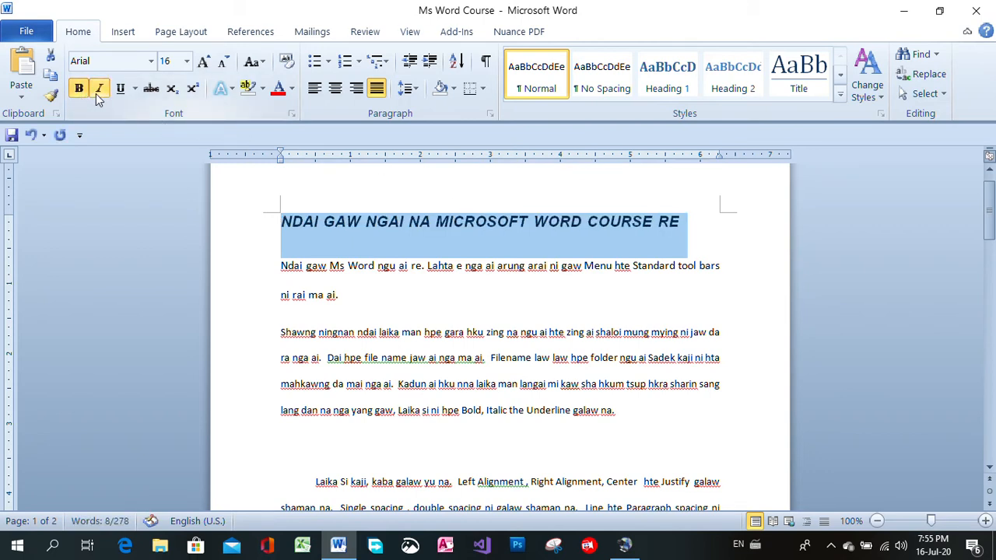
click(120, 90)
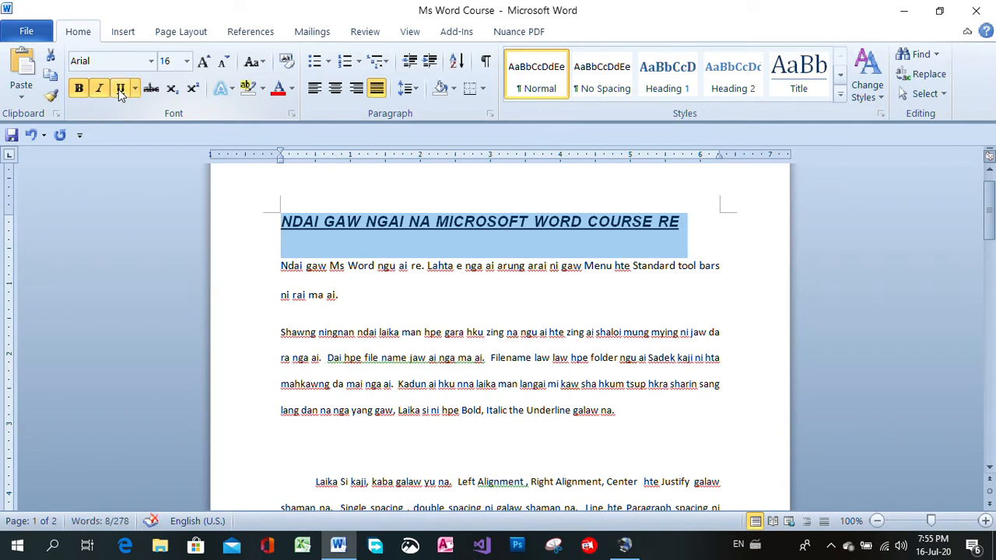
click(578, 238)
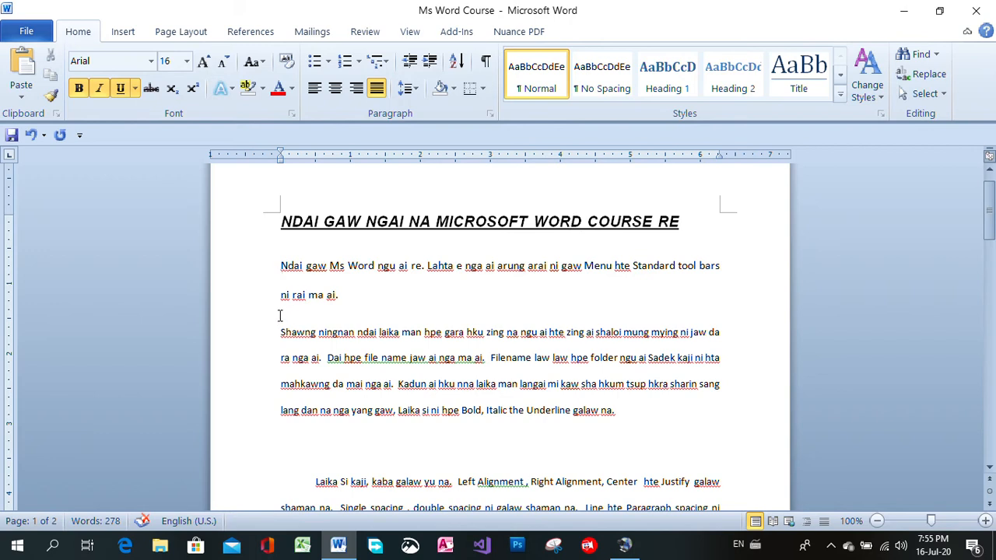
Delete the blank line above the "Laika Si kaji" paragraph and remove the first-line indents of that paragraph and the "Header and Footer" paragraph
drag(283, 267, 381, 292)
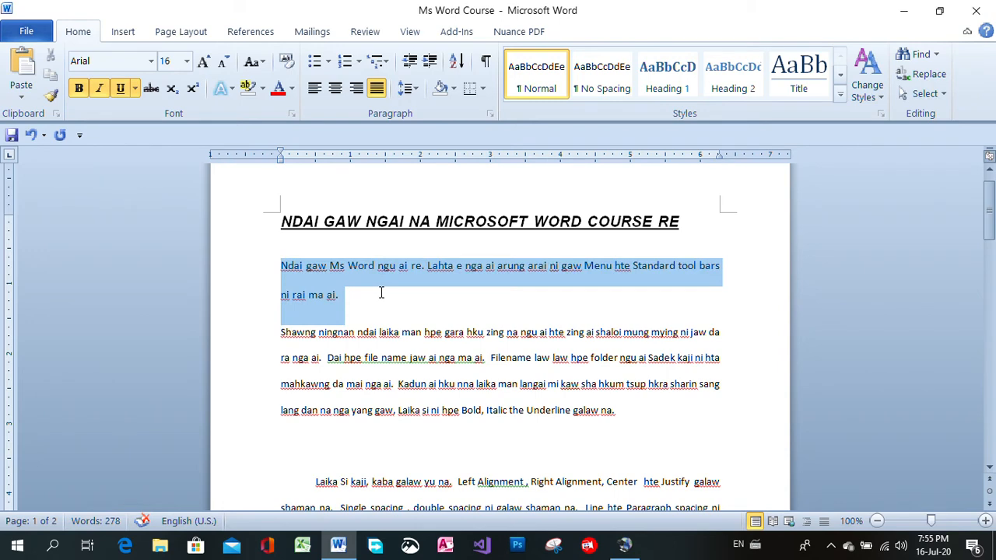
drag(280, 333, 624, 420)
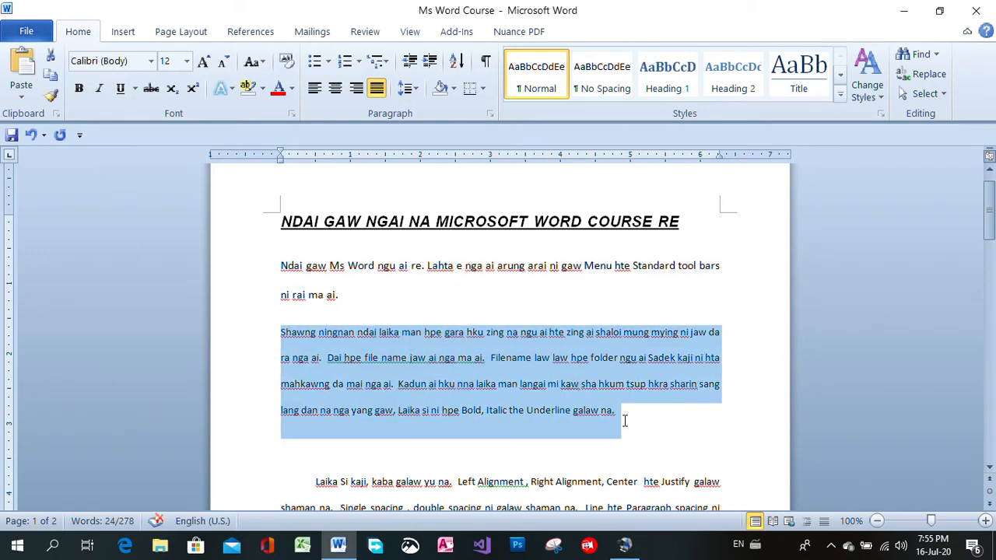
drag(988, 211, 988, 238)
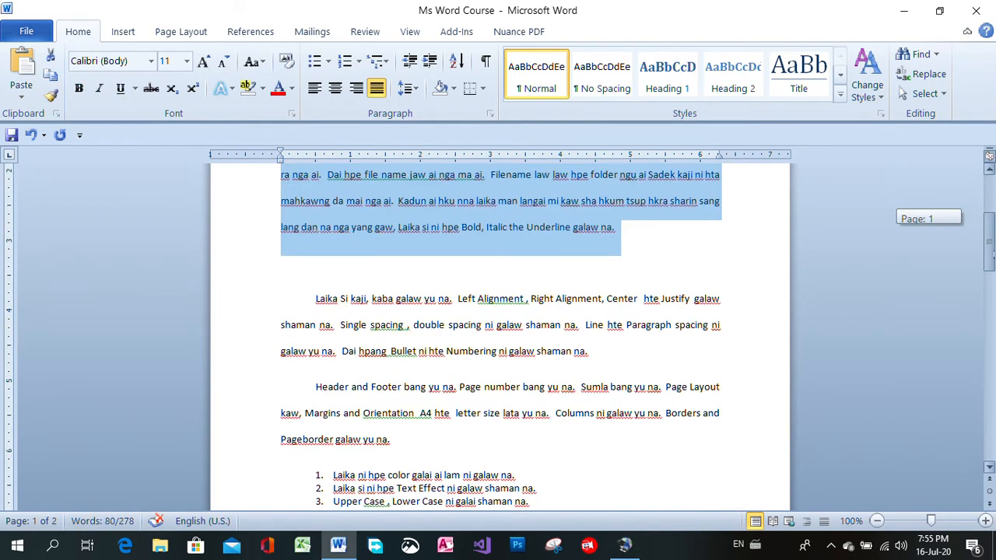
click(372, 271)
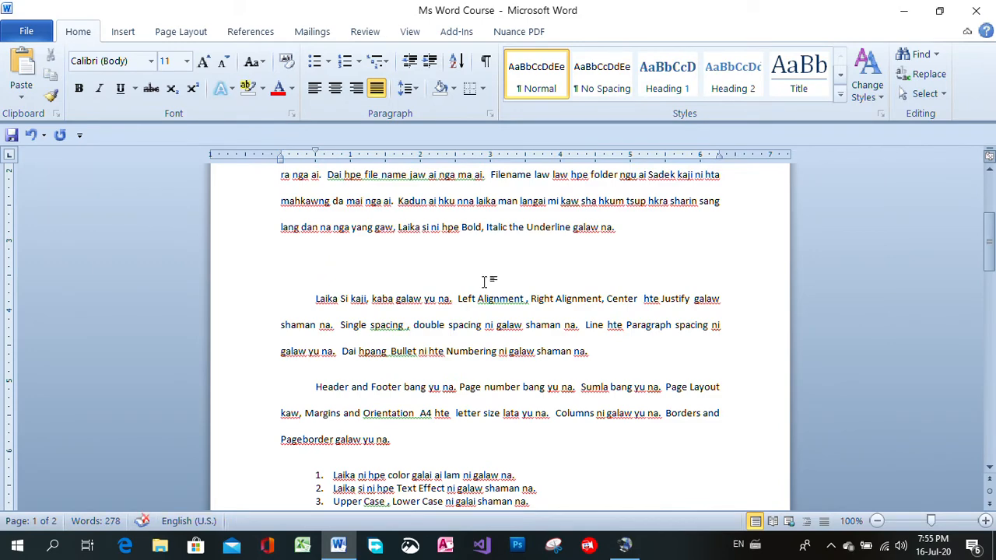
key(Delete)
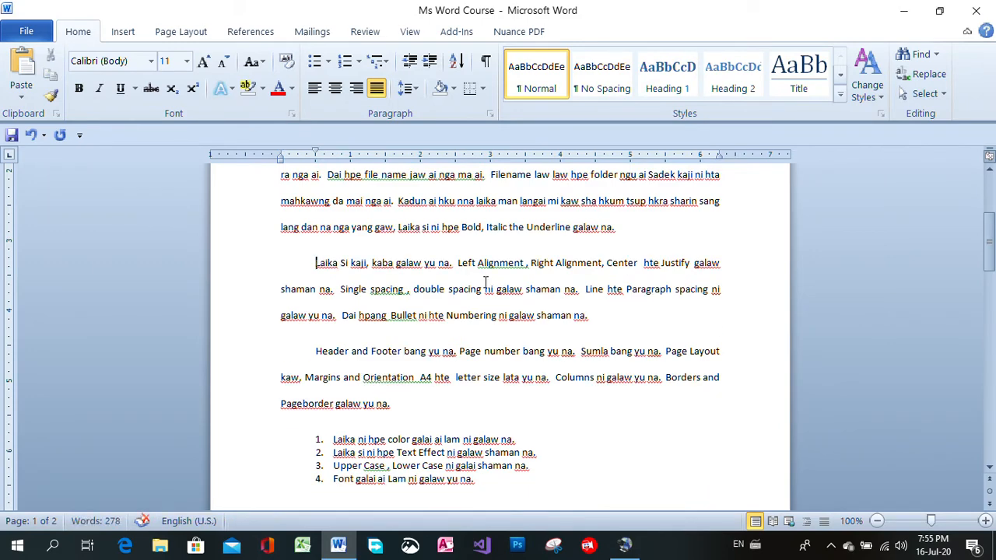
key(BackSpace)
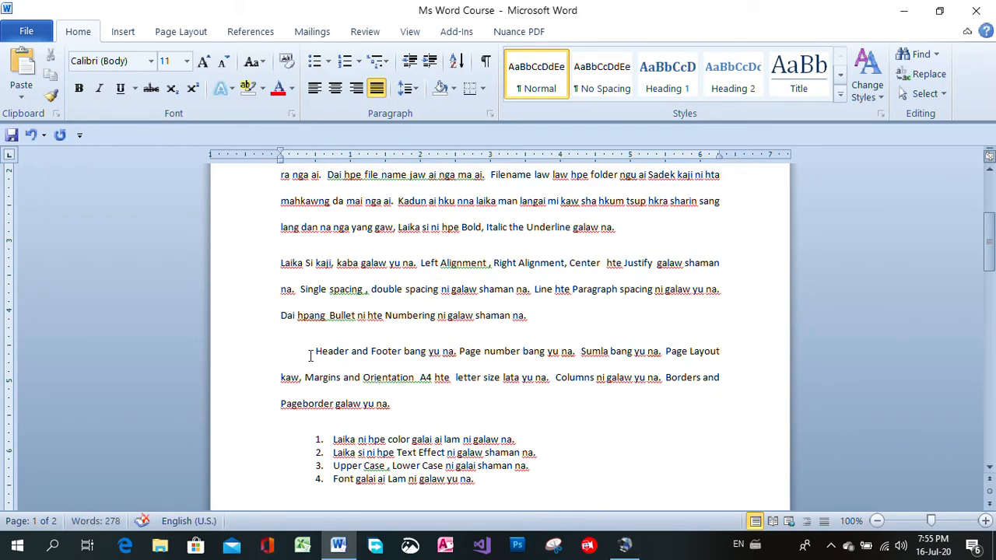
click(316, 352)
key(BackSpace)
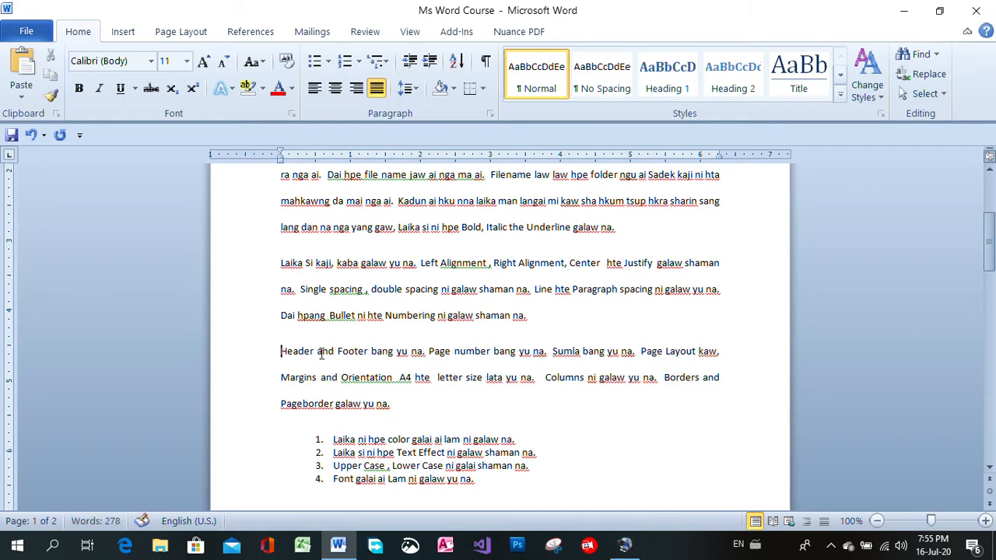
Add a first-line indent to each of the four body paragraphs, from "Ndai gaw Ms Word" through "Header and Footer"
drag(989, 242, 990, 204)
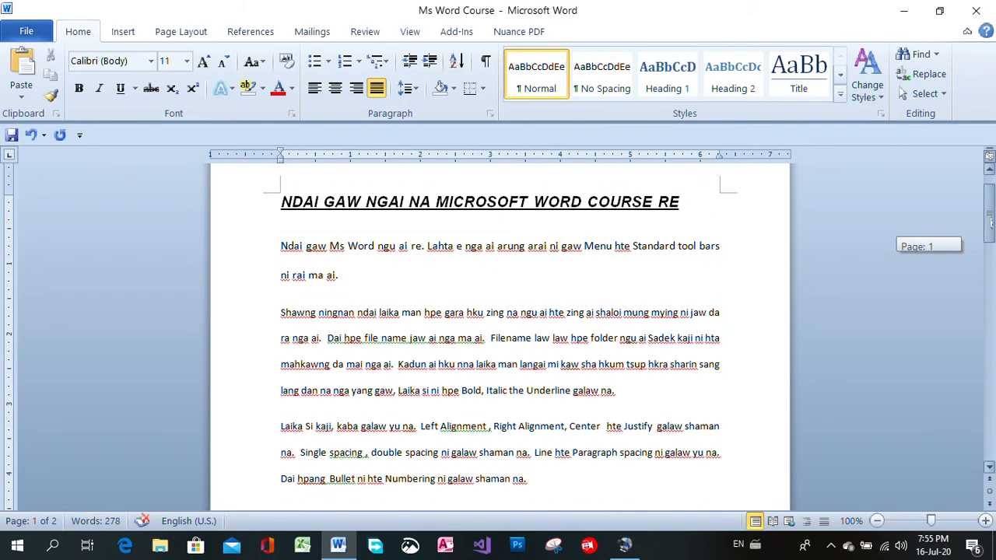
click(279, 246)
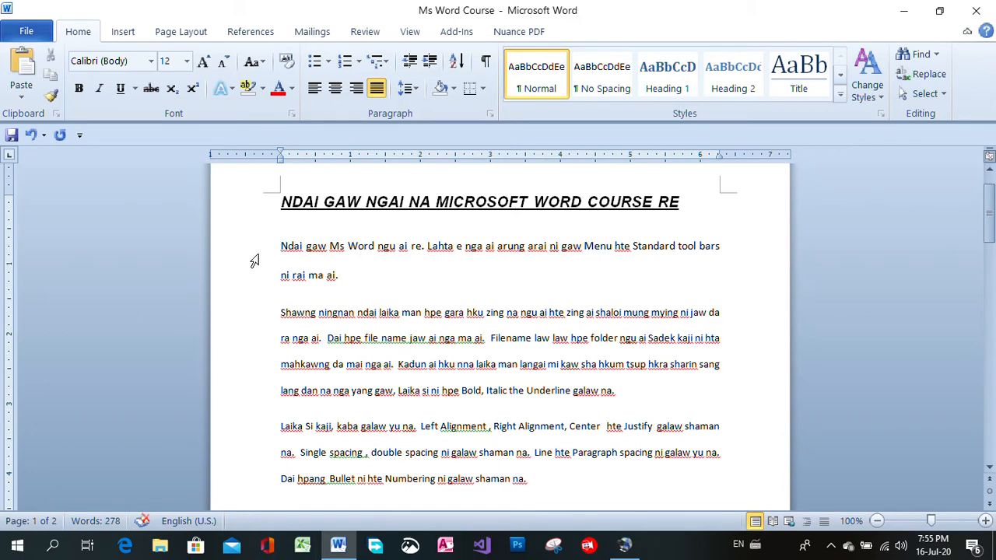
key(Tab)
click(282, 312)
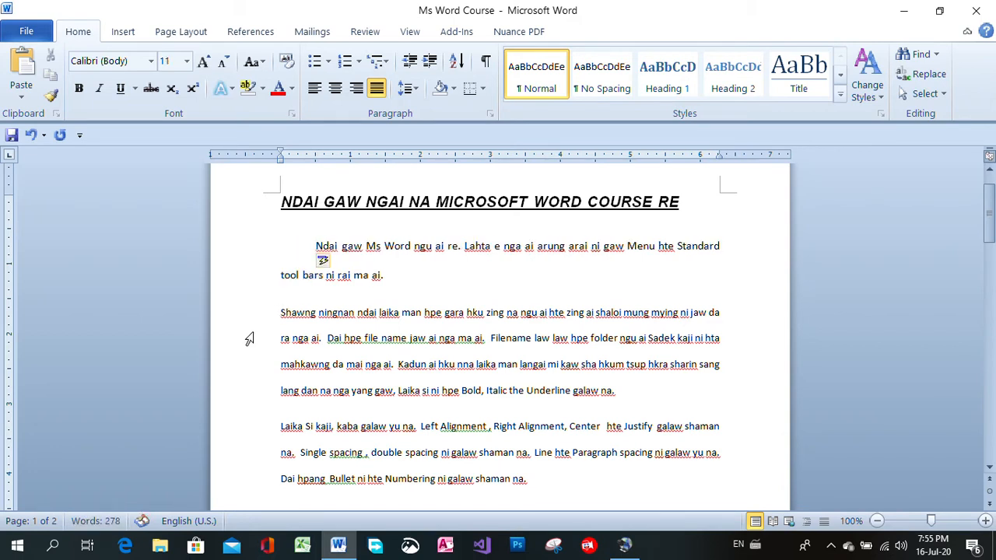
key(Tab)
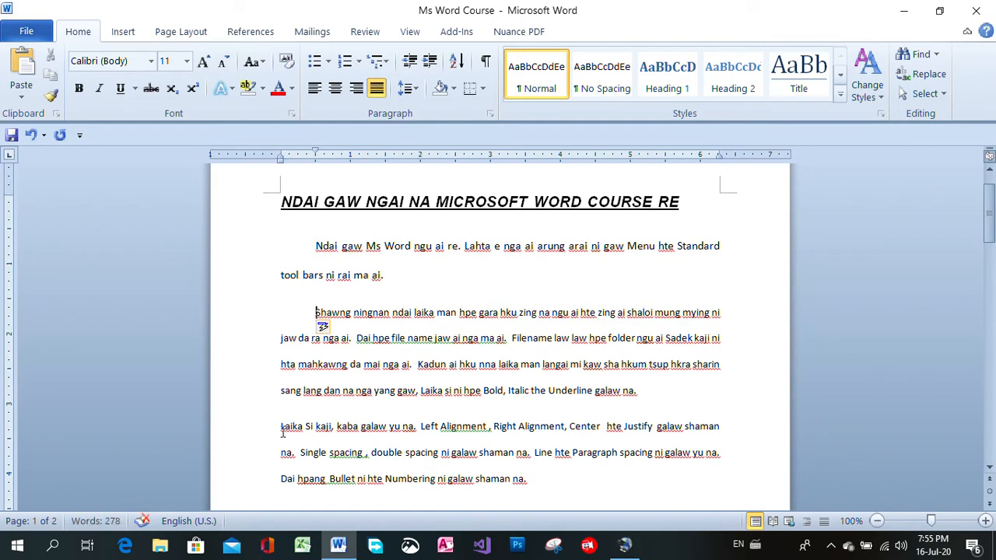
click(279, 426)
key(Tab)
scroll(467, 291, down, 5)
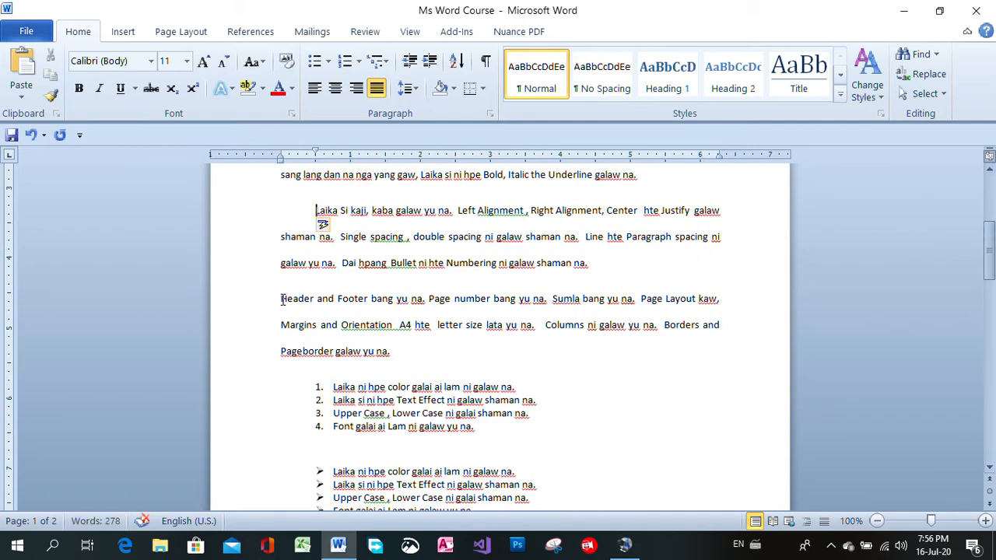
click(283, 298)
key(Tab)
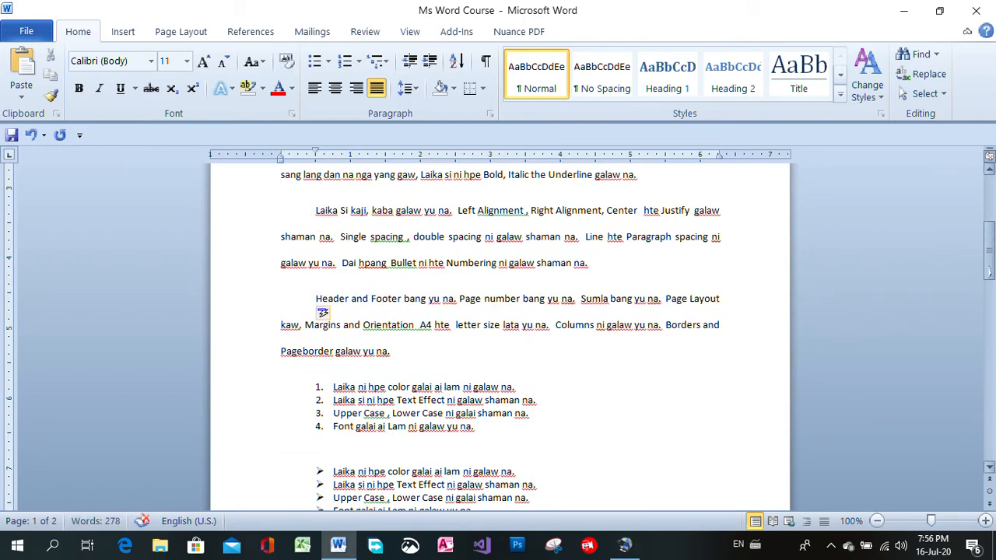
Remove the first-line indent from all four body paragraphs above the numbered list
drag(989, 251, 989, 230)
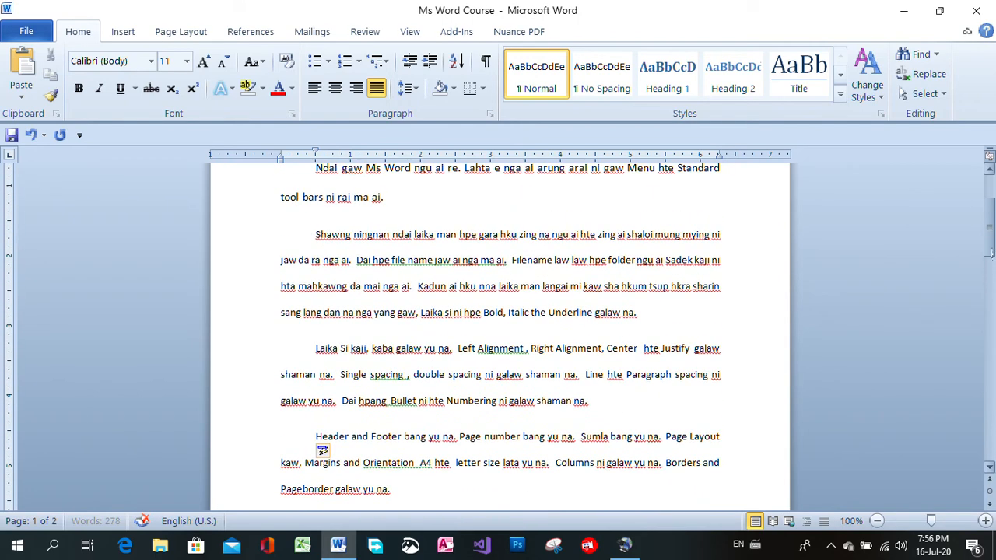
scroll(884, 215, up, 3)
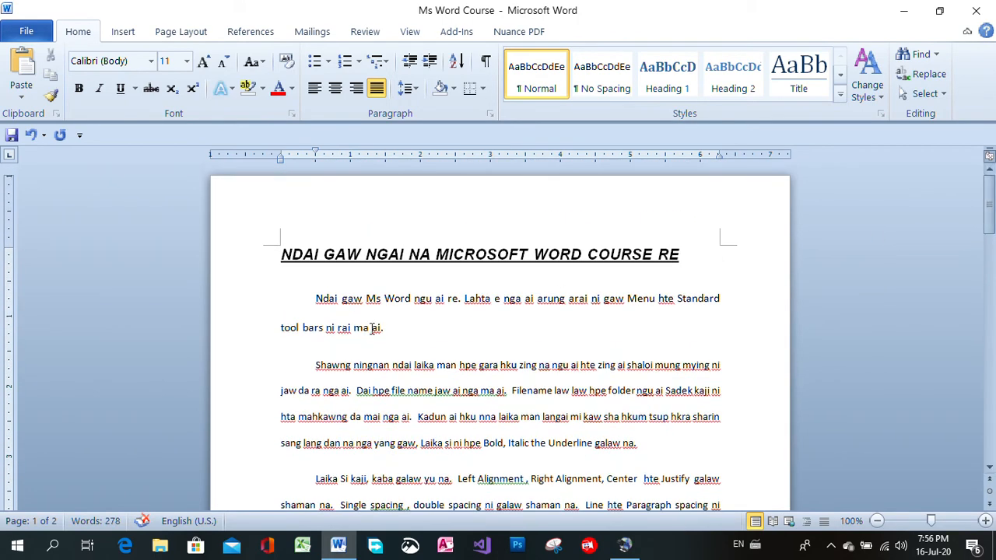
click(311, 301)
key(BackSpace)
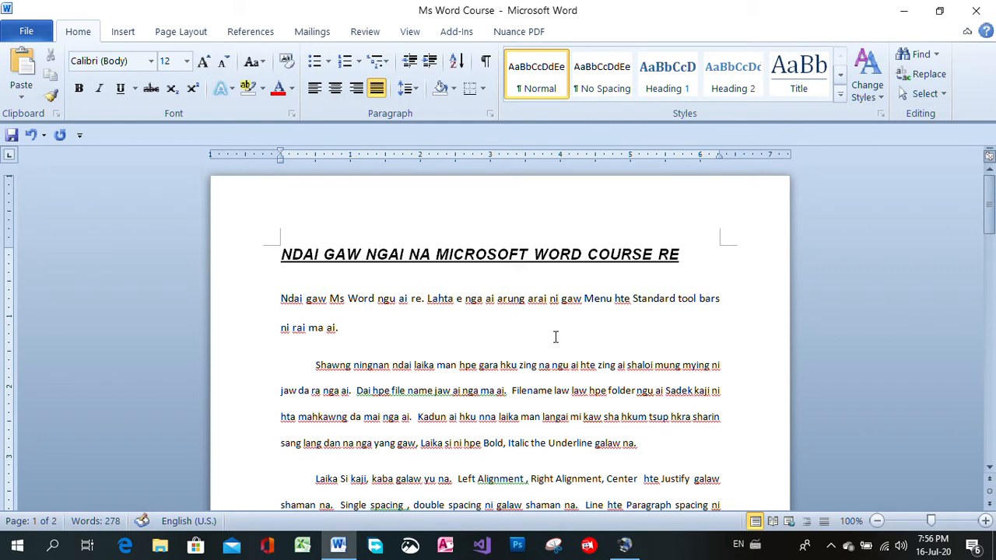
click(316, 365)
click(316, 365)
key(BackSpace)
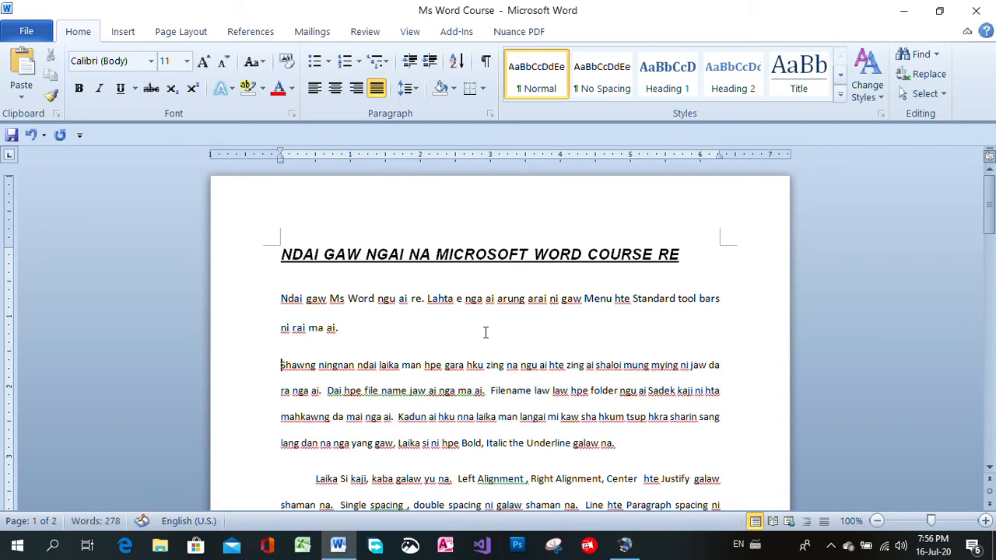
click(312, 478)
key(BackSpace)
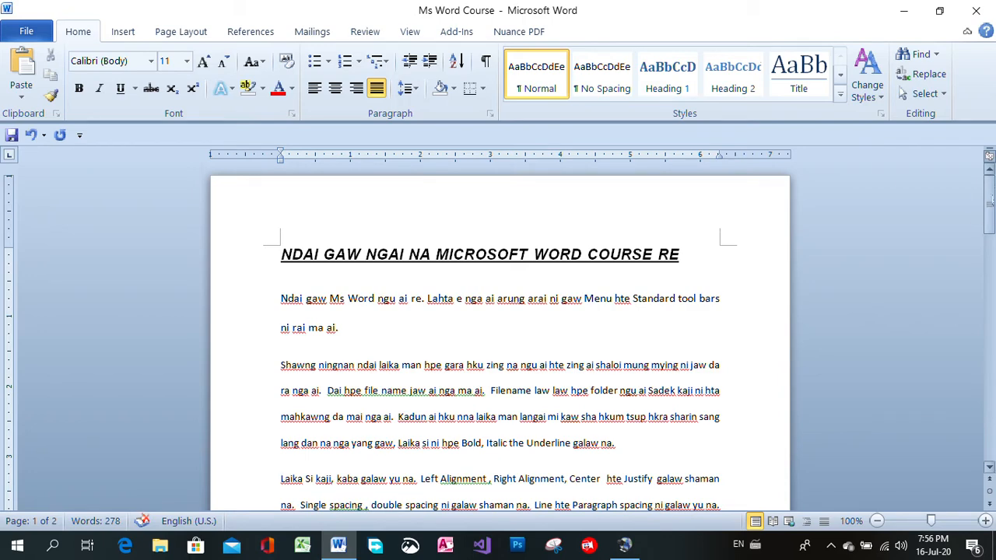
scroll(478, 367, down, 4)
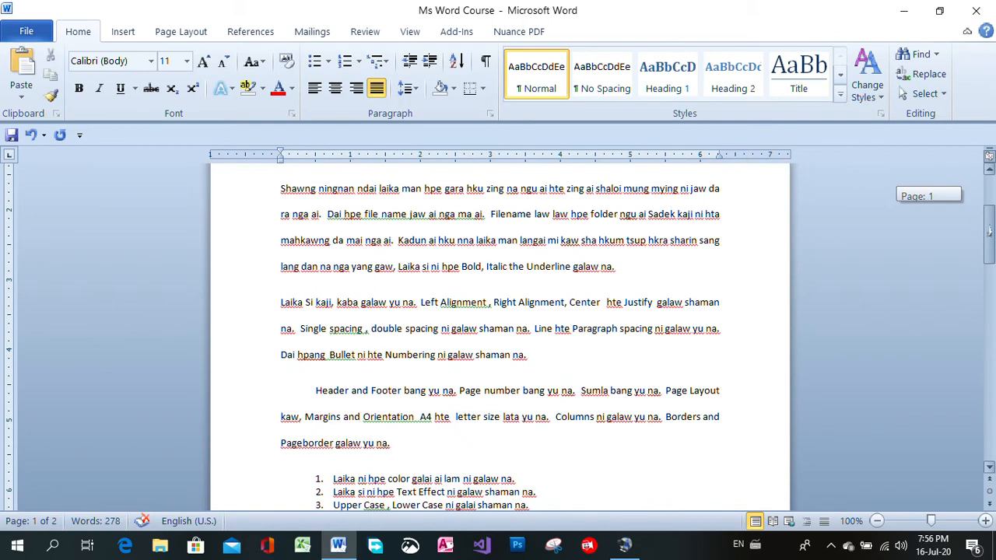
click(316, 391)
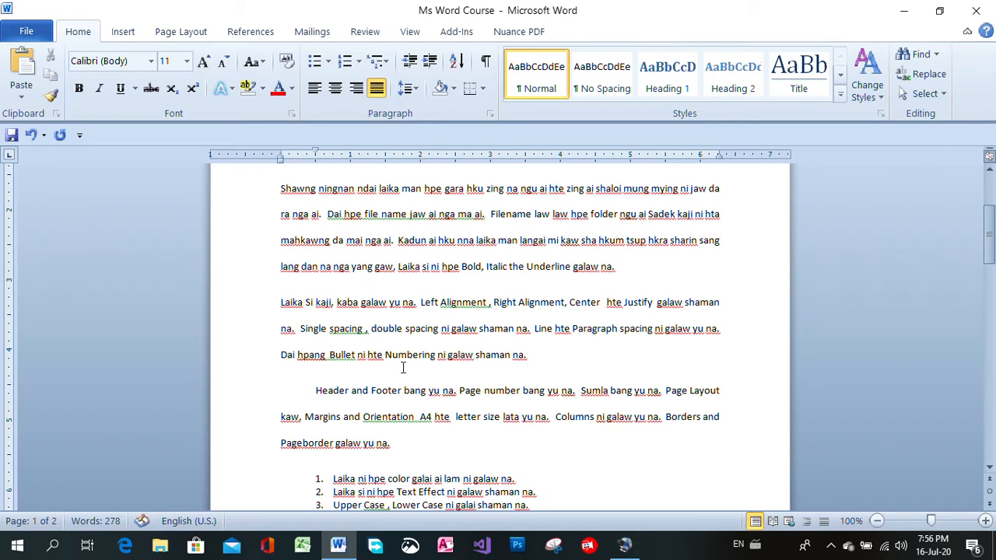
key(BackSpace)
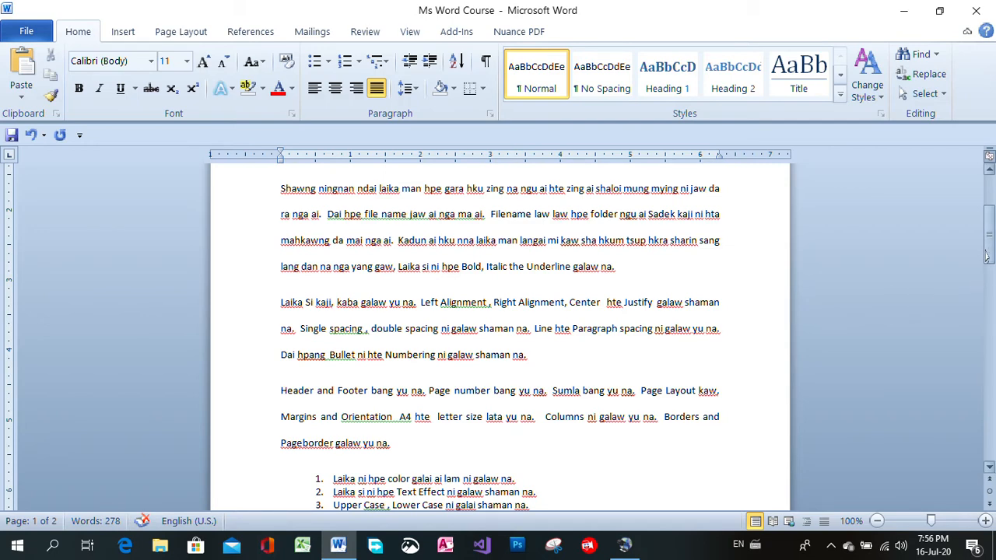
Set the font of the title line "NDAI GAW NGAI NA MICROSOFT WORD COURSE RE" to Old English Text MT
drag(989, 255, 989, 246)
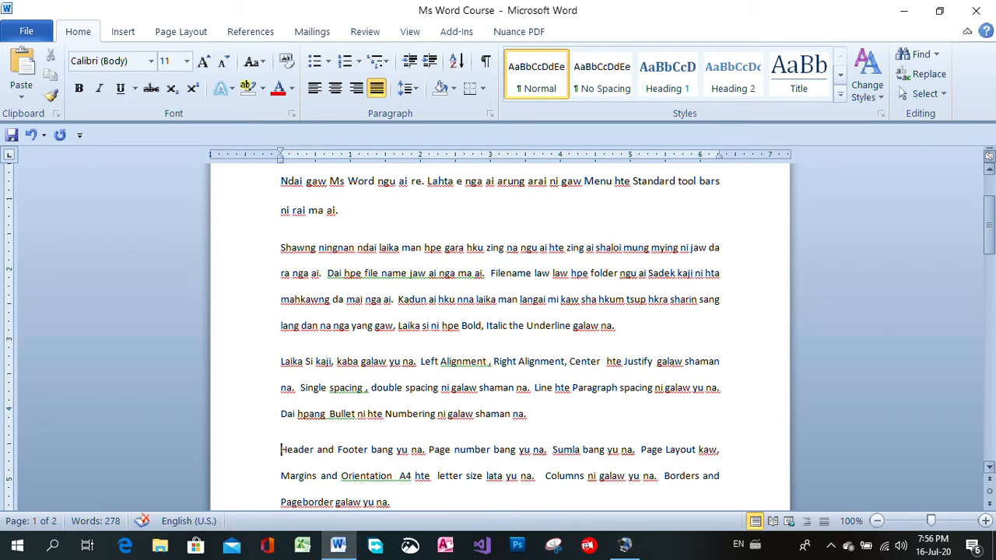
drag(989, 249, 989, 231)
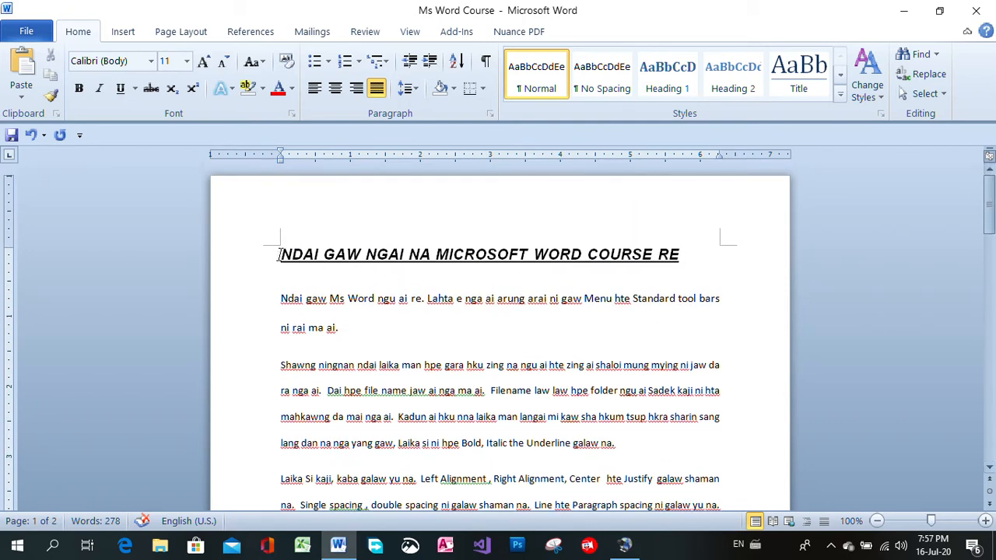
drag(282, 255, 686, 250)
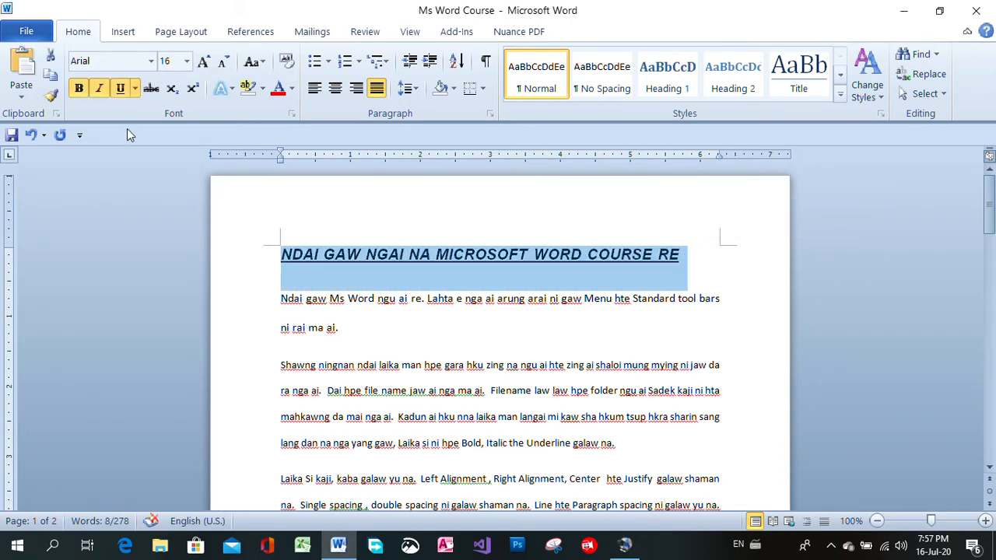
click(153, 62)
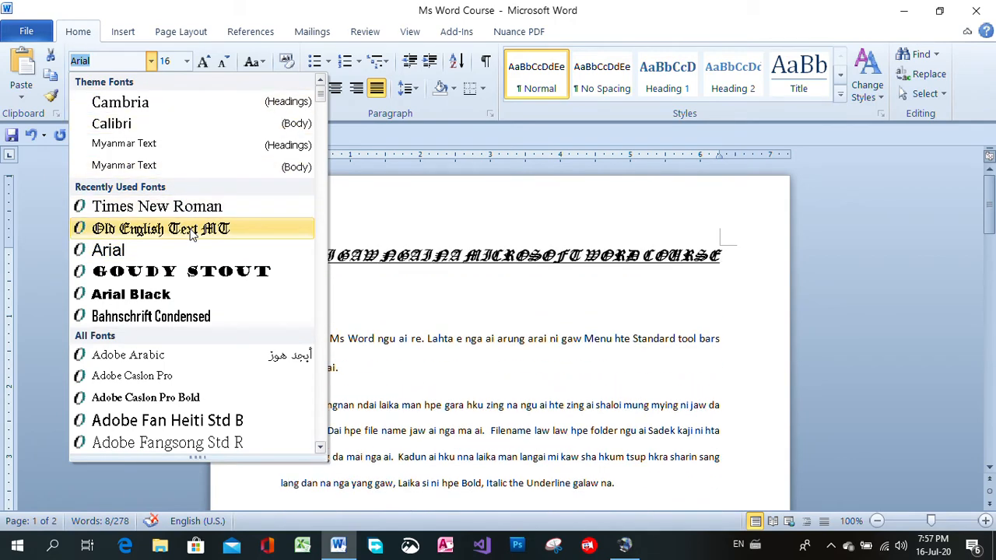
click(191, 230)
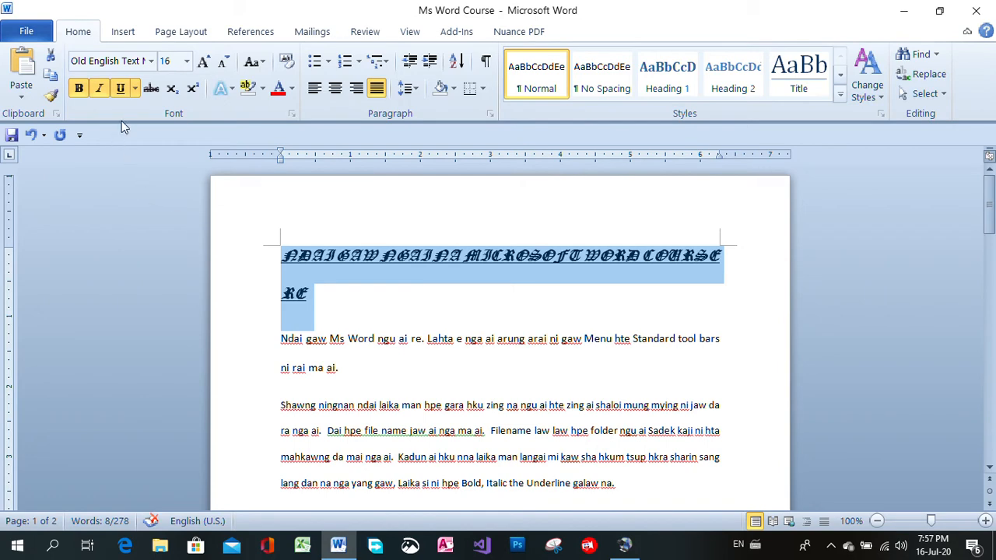
Change the title line's font to Times New Roman and remove its italic formatting
click(152, 63)
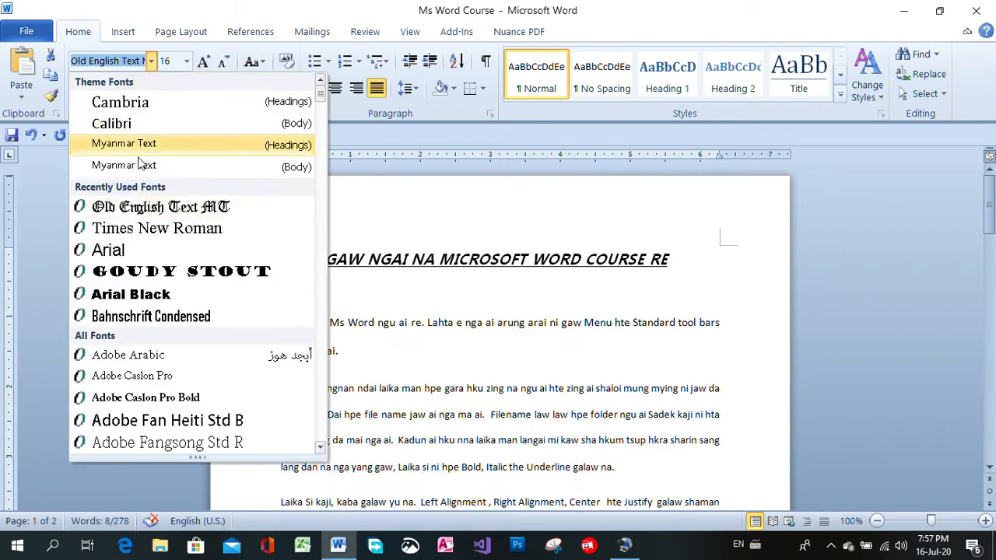
click(157, 227)
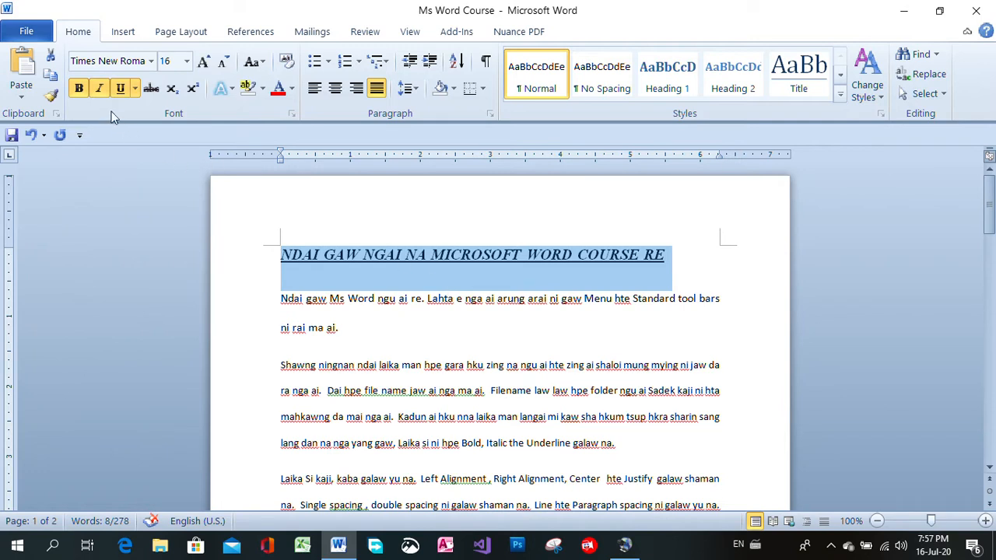
click(102, 92)
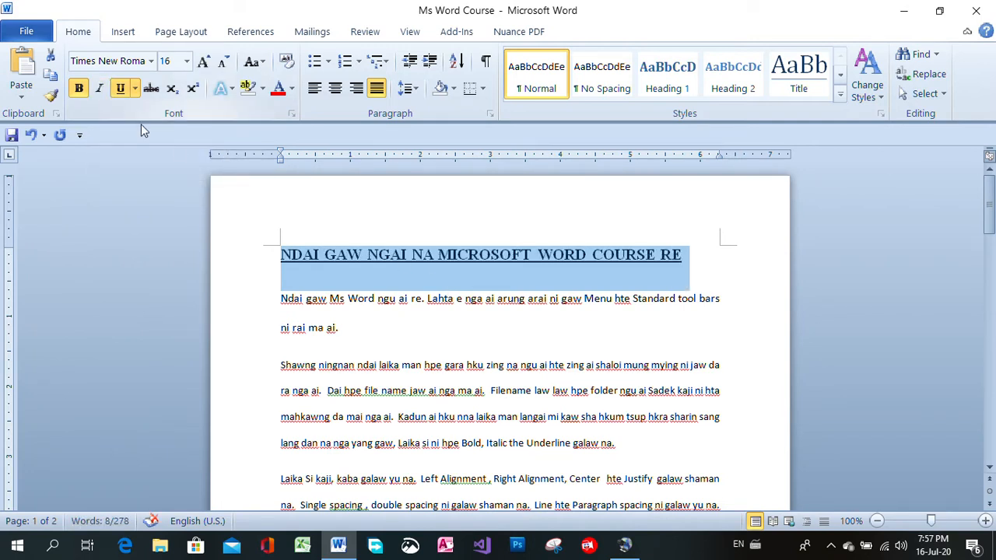
click(479, 298)
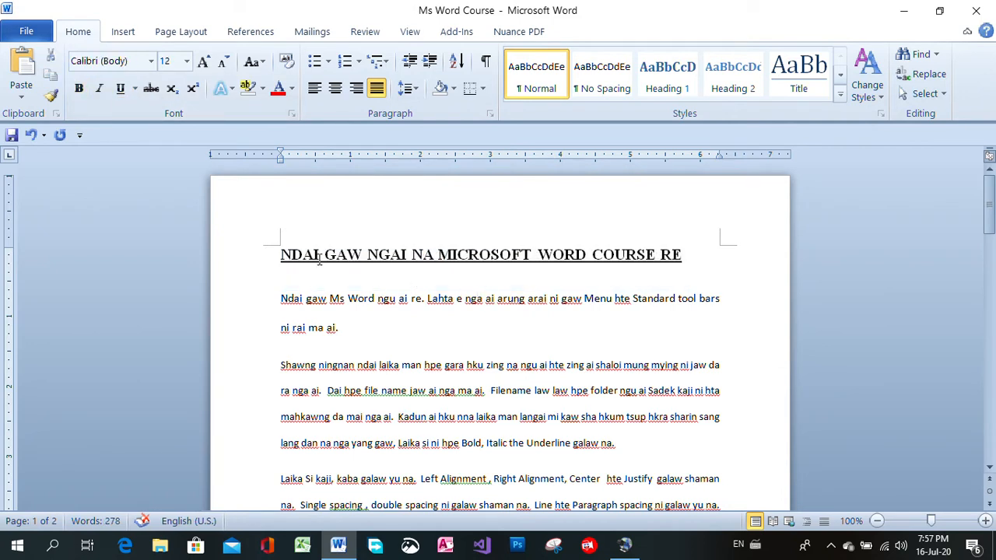
Color the title line light blue and center it on the page
drag(281, 255, 689, 256)
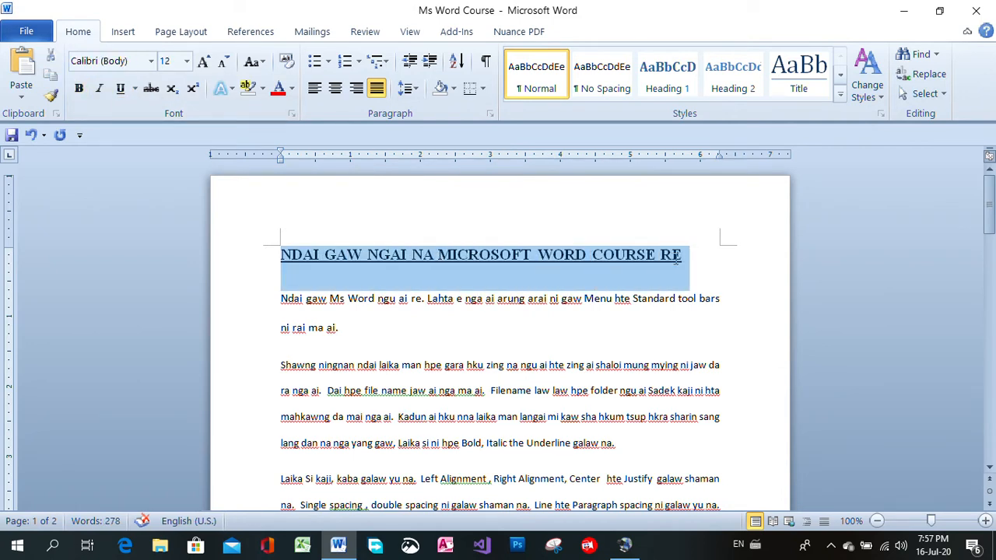
click(292, 88)
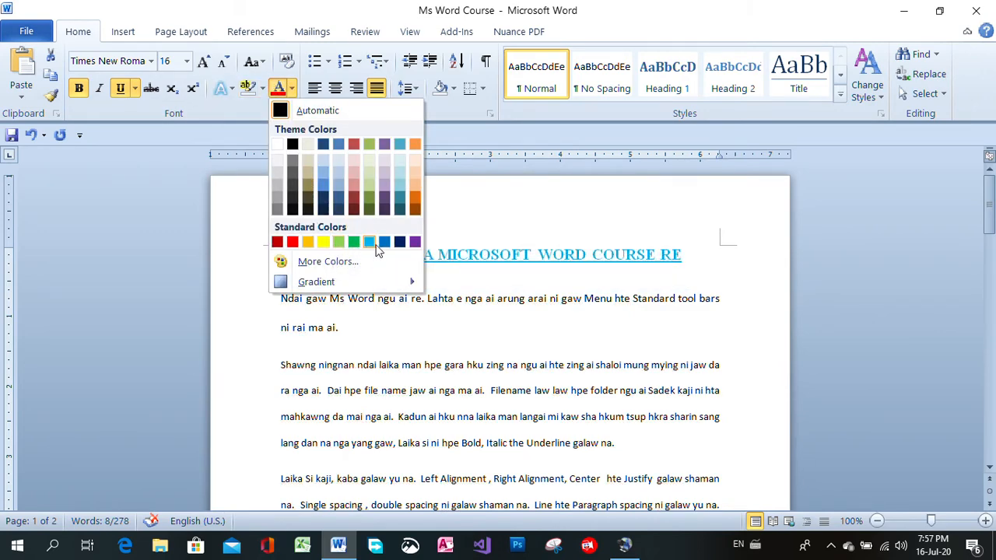
click(374, 246)
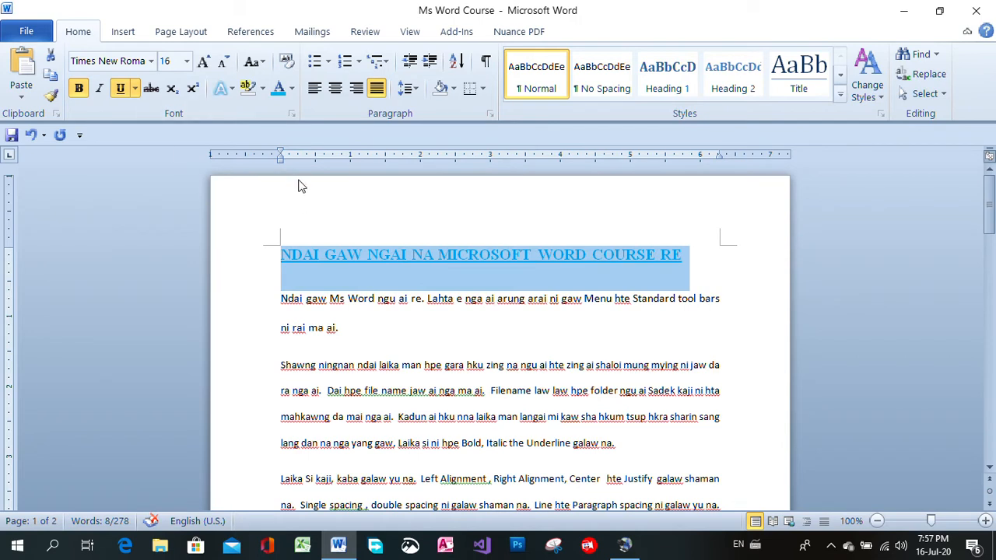
click(335, 92)
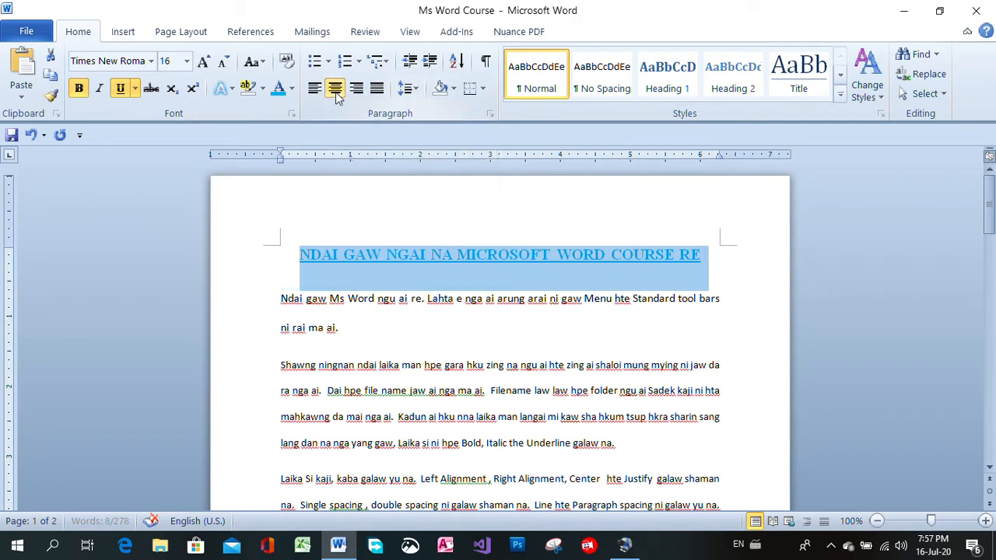
click(517, 284)
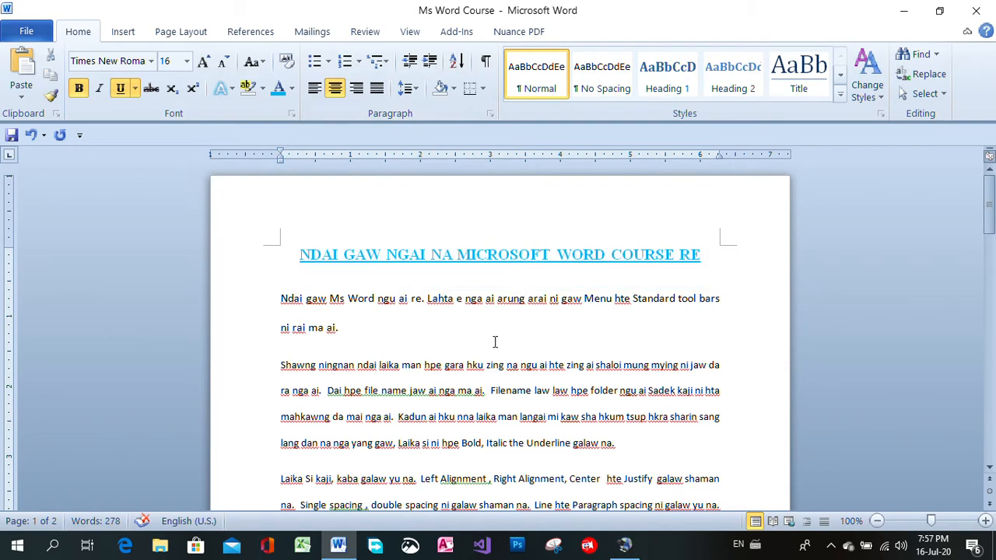
mouse_move(986, 208)
mouse_down()
mouse_move(988, 270)
mouse_move(990, 204)
mouse_move(990, 227)
mouse_up()
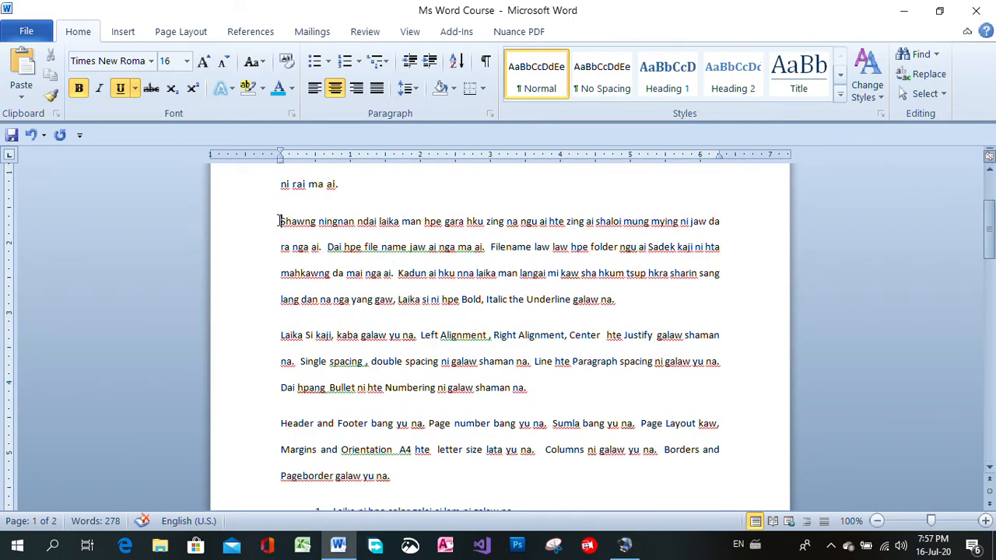
drag(278, 221, 598, 277)
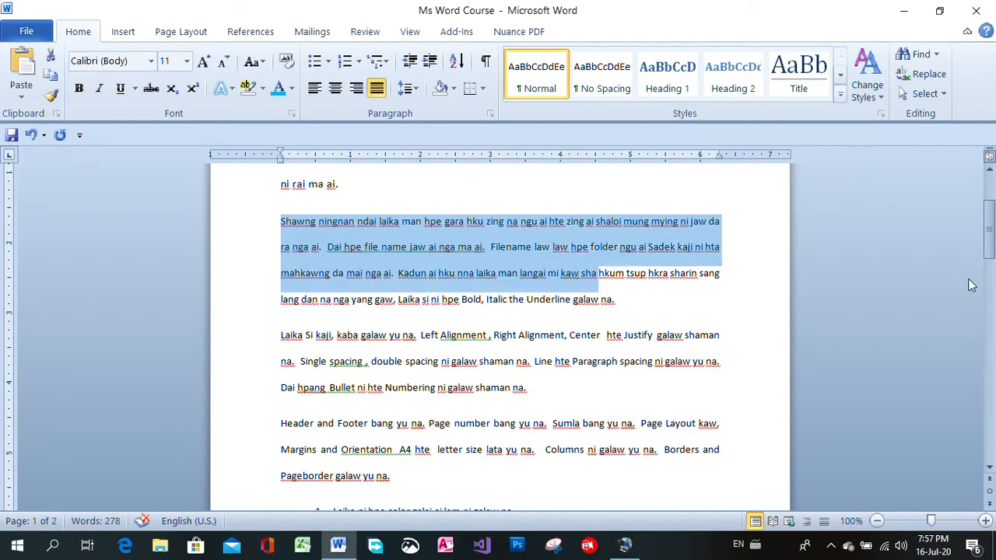
drag(990, 233, 990, 215)
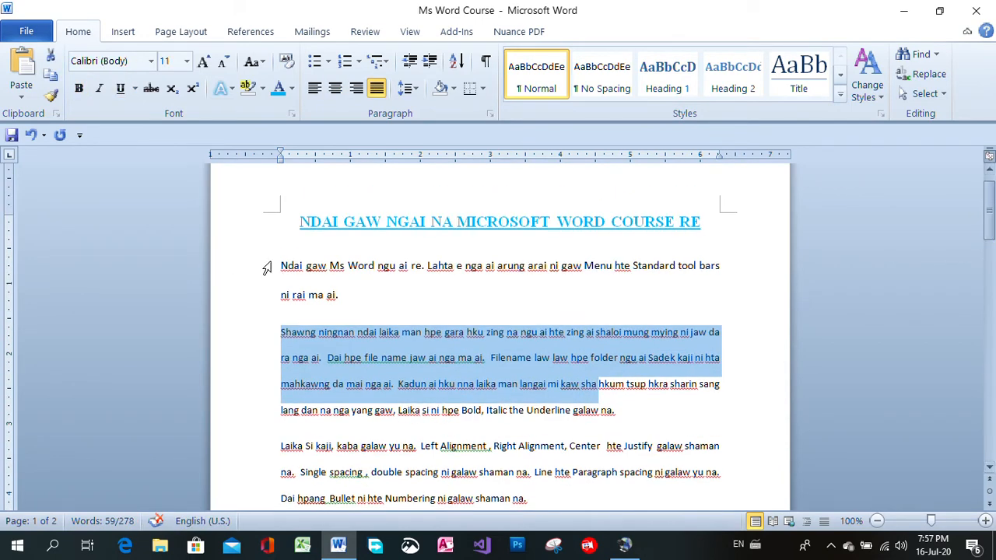
Lay out the four body paragraphs, from "Ndai gaw Ms Word" through "Header and Footer", in two columns
click(242, 273)
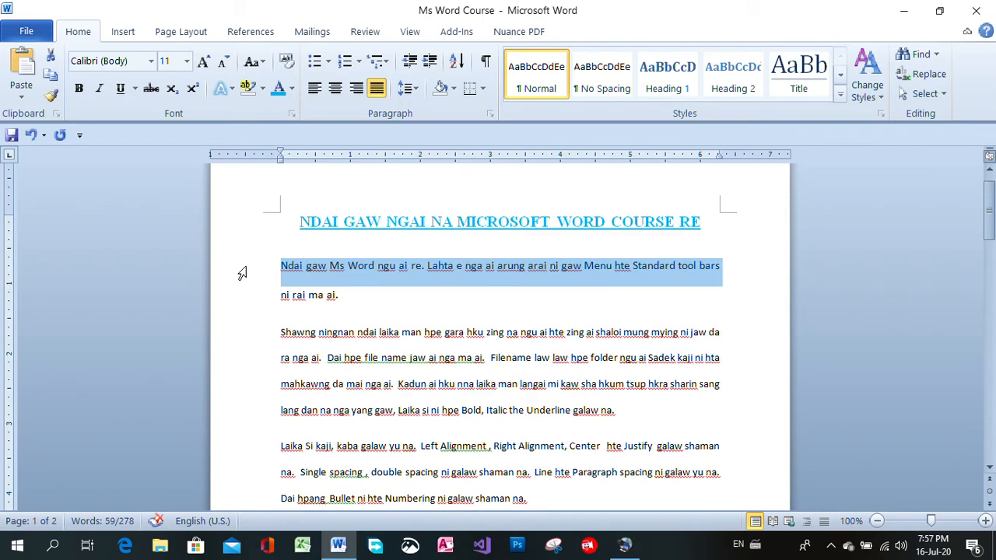
drag(242, 272, 247, 400)
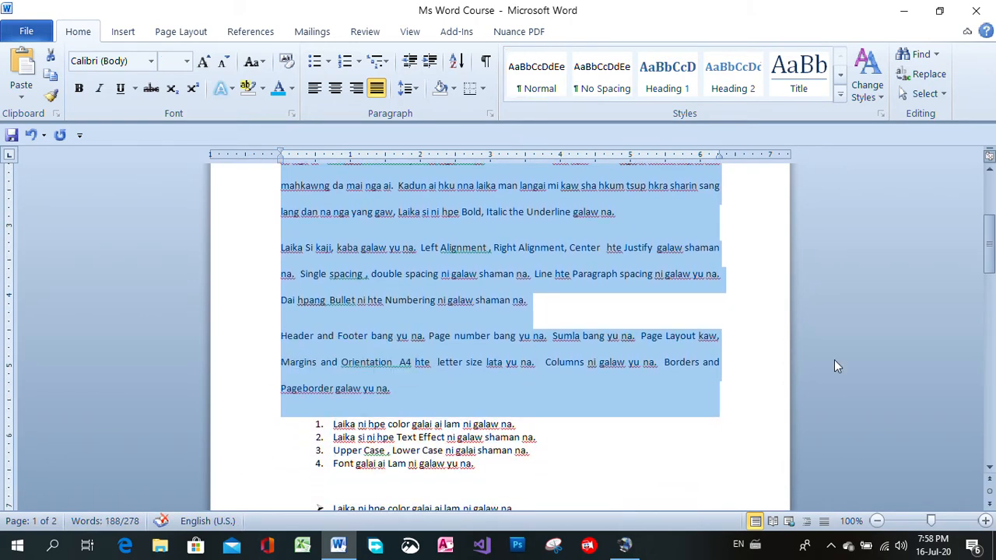
drag(989, 272, 989, 245)
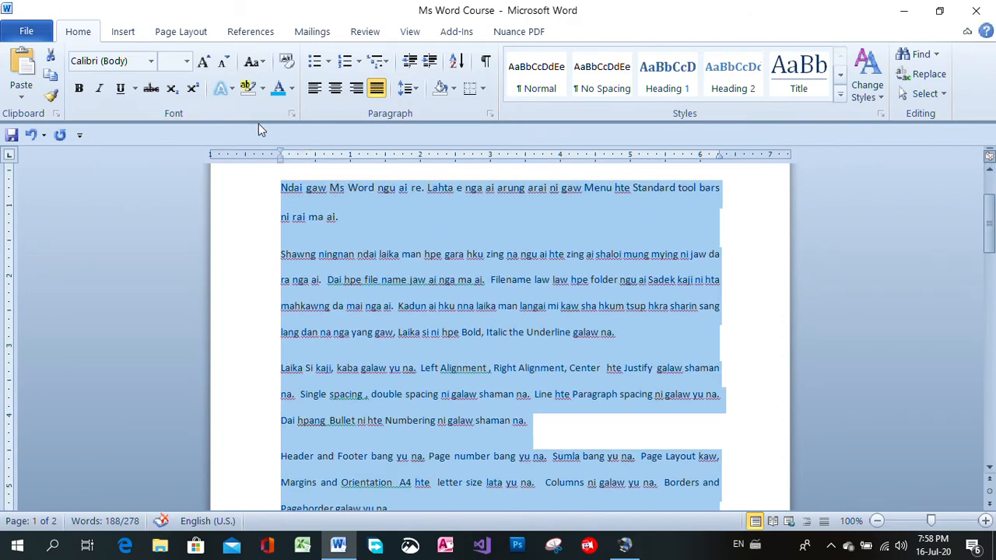
click(130, 33)
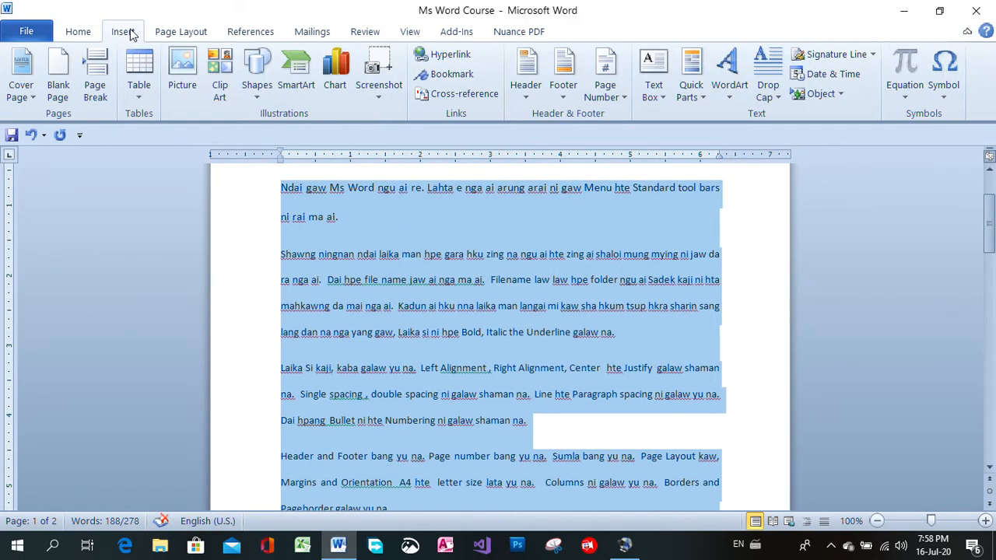
click(163, 34)
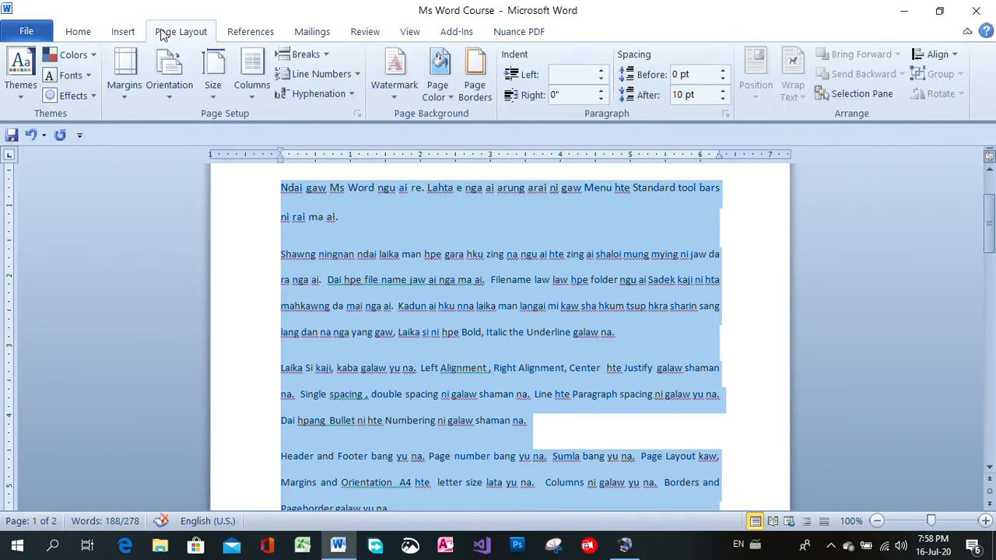
click(258, 100)
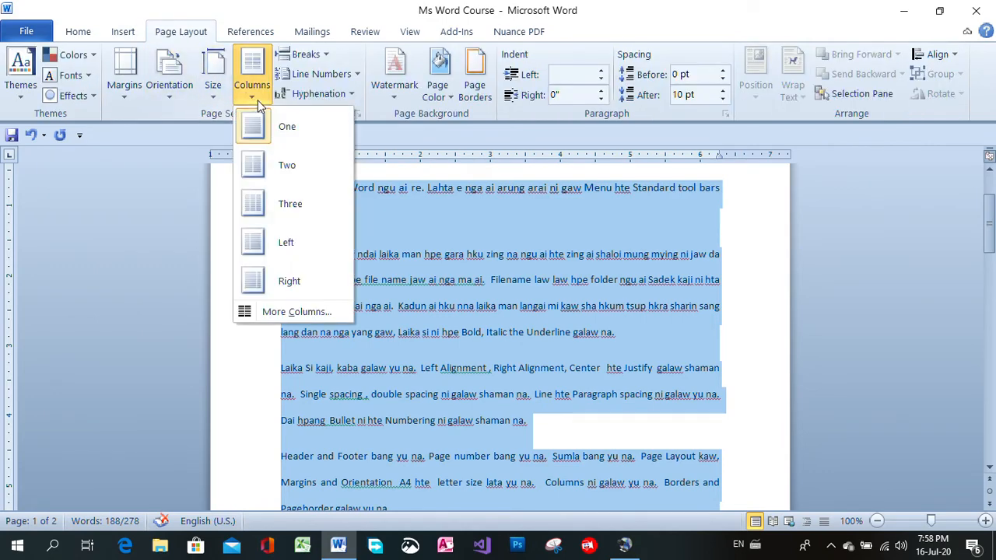
click(287, 167)
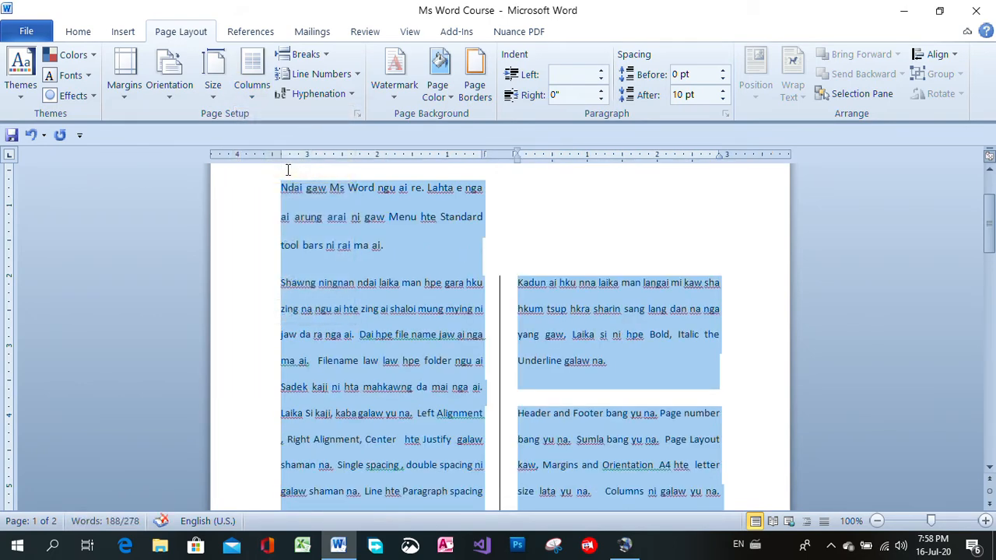
Remove the dividing line between the two columns of the selected body paragraphs
click(254, 91)
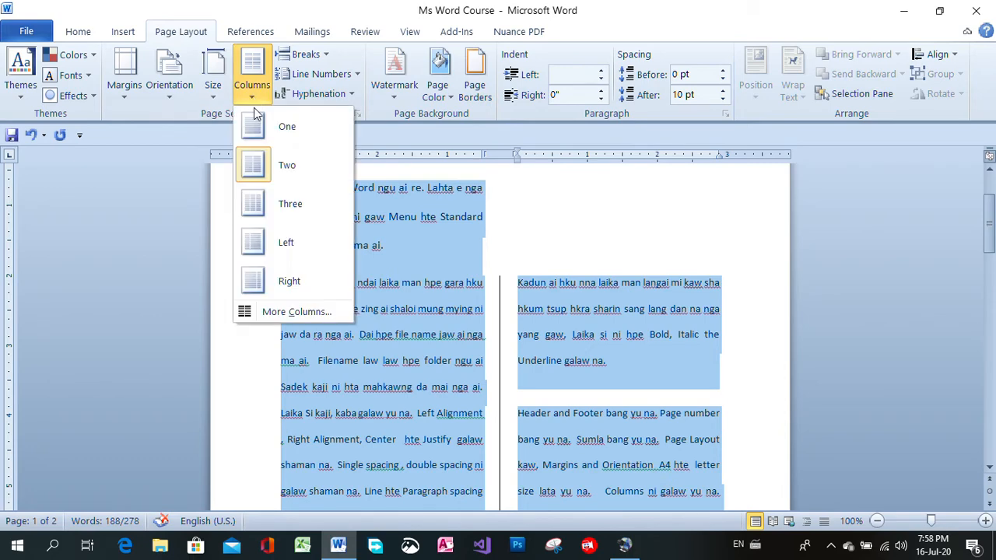
click(274, 312)
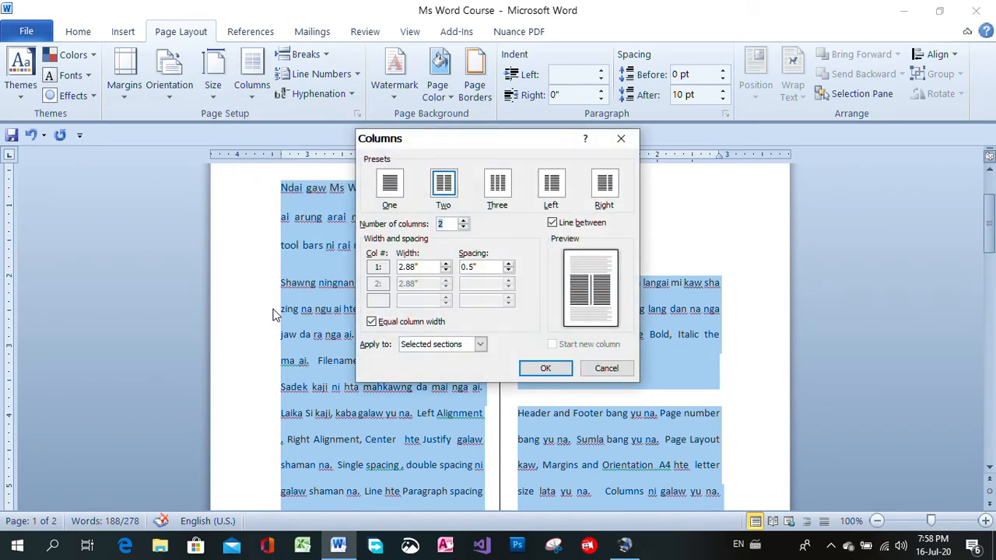
click(552, 222)
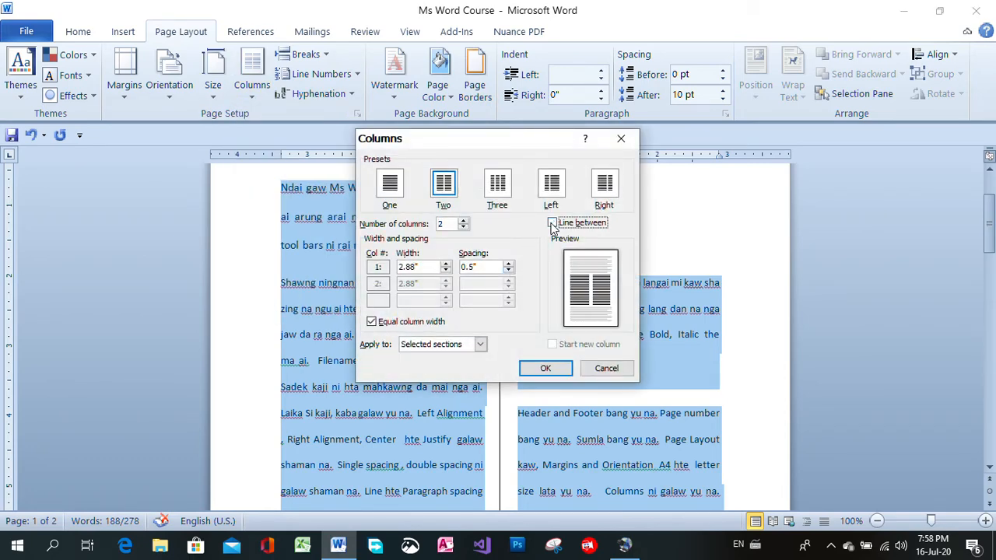
click(546, 369)
drag(989, 226, 990, 172)
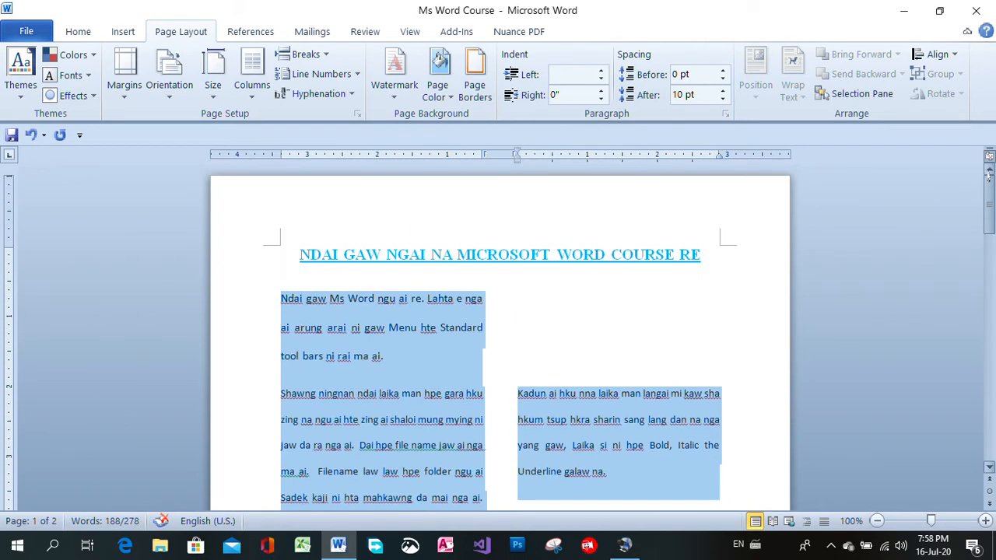
Return the four body paragraphs to a single column and deselect them
click(253, 95)
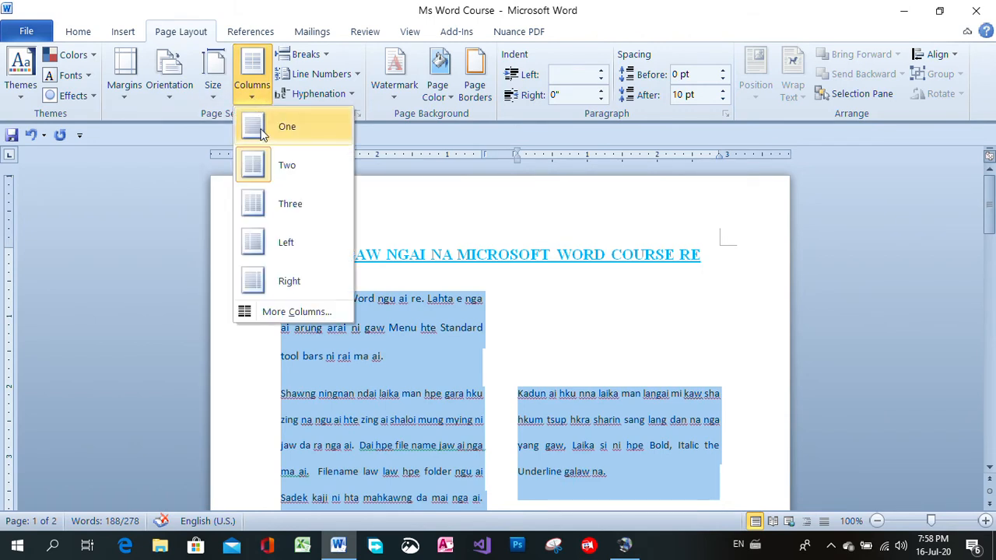
click(261, 136)
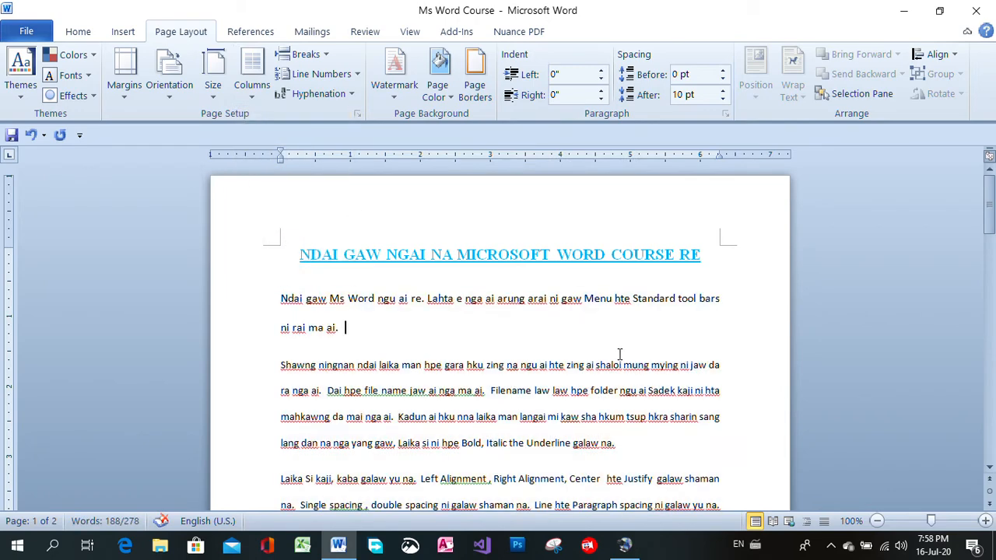
click(618, 342)
Lay out only the "Shawng ningnan" and "Laika Si kaji" paragraphs in two columns
drag(987, 222, 987, 254)
drag(280, 208, 696, 371)
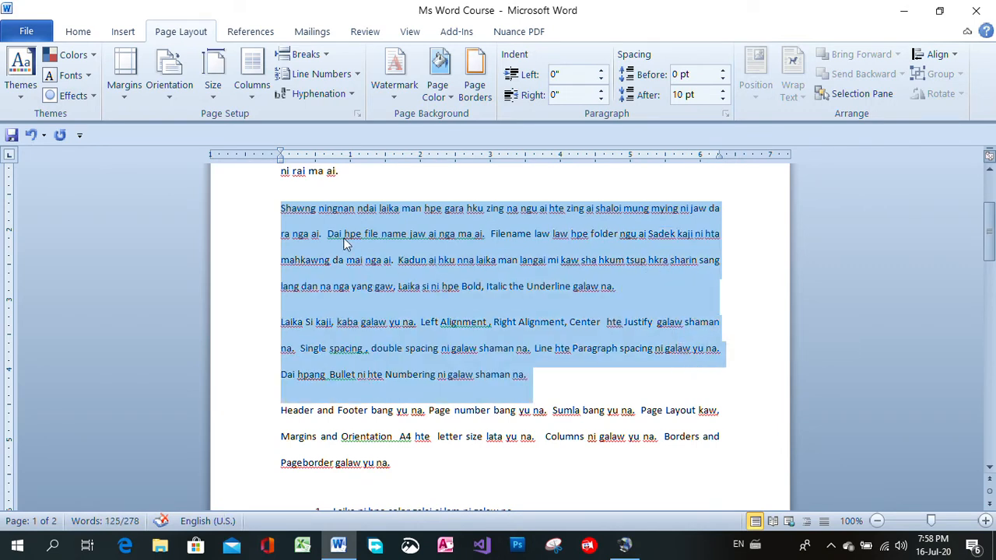
click(251, 95)
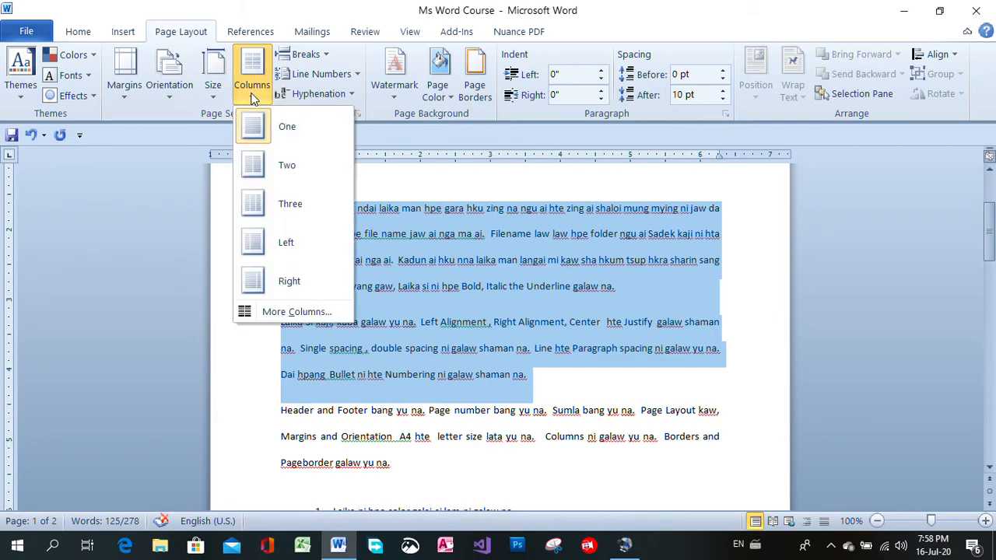
click(257, 163)
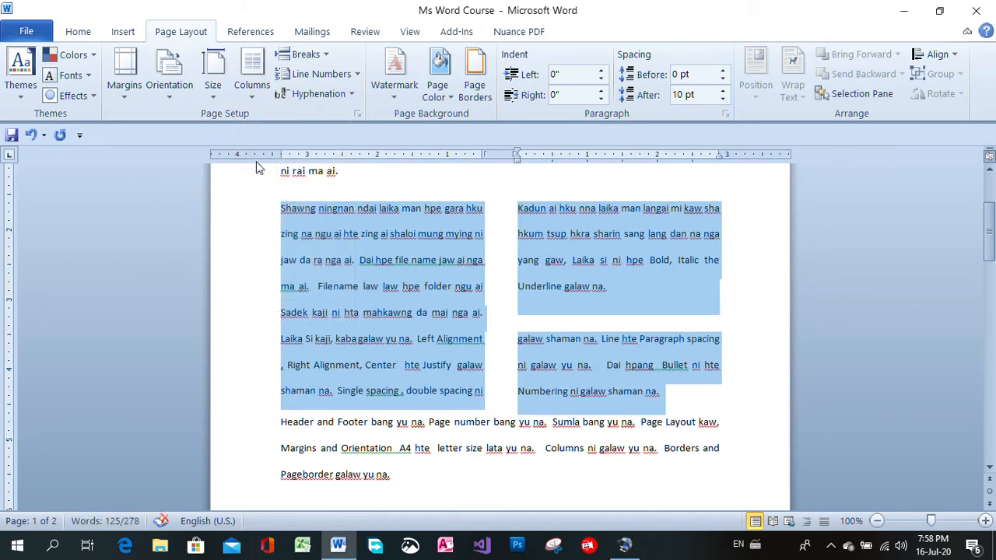
Lay out the "Shawng ningnan" and "Laika Si kaji" paragraphs in three columns with a line between the columns
click(252, 98)
click(253, 206)
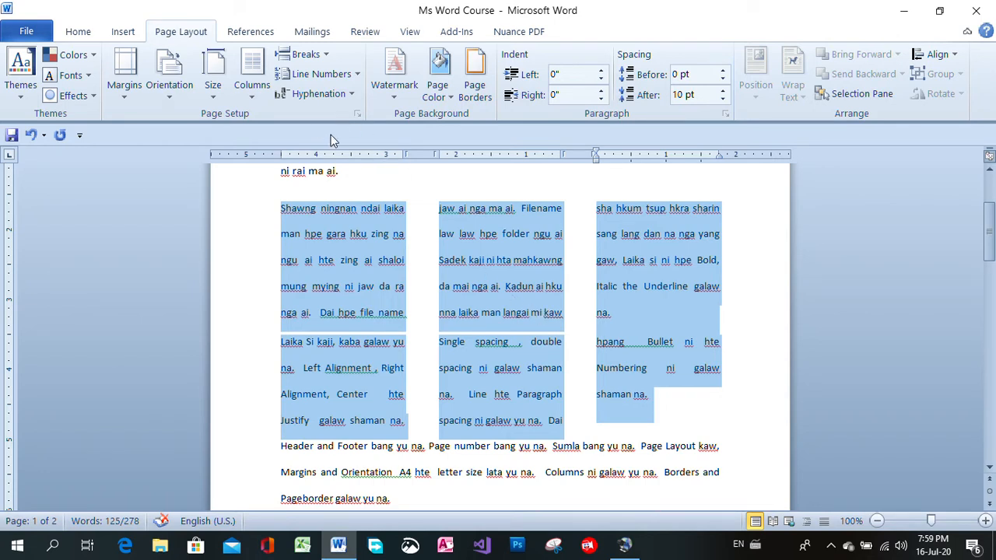
click(252, 92)
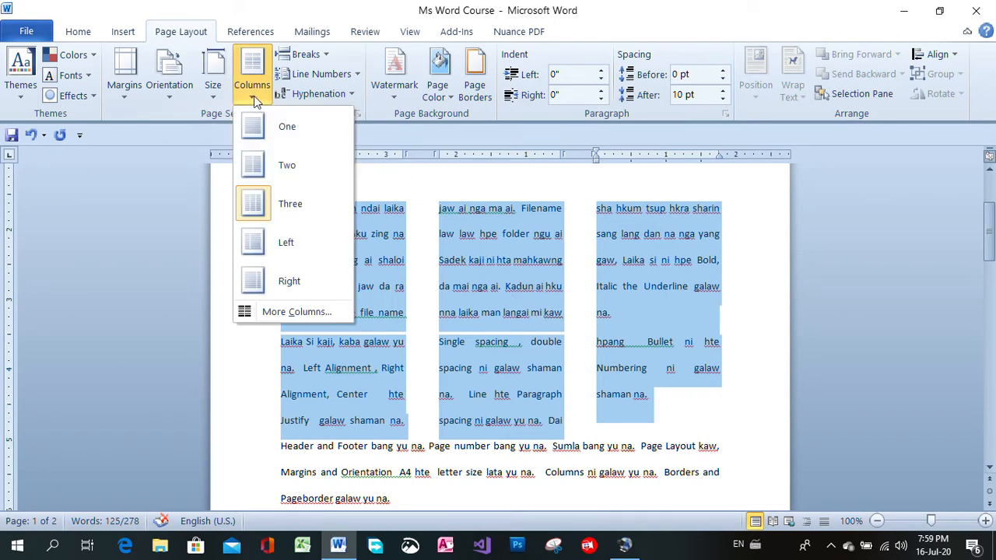
click(292, 311)
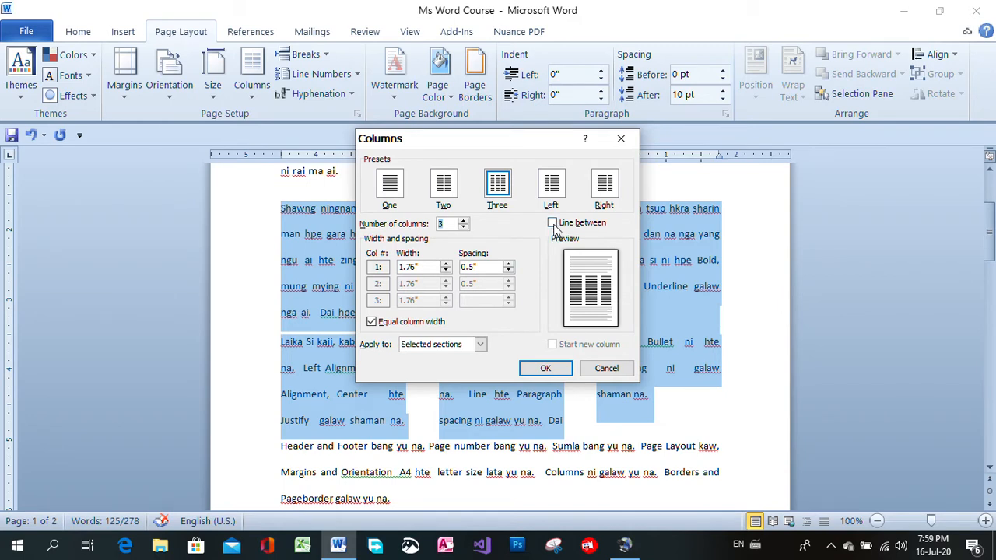
click(553, 224)
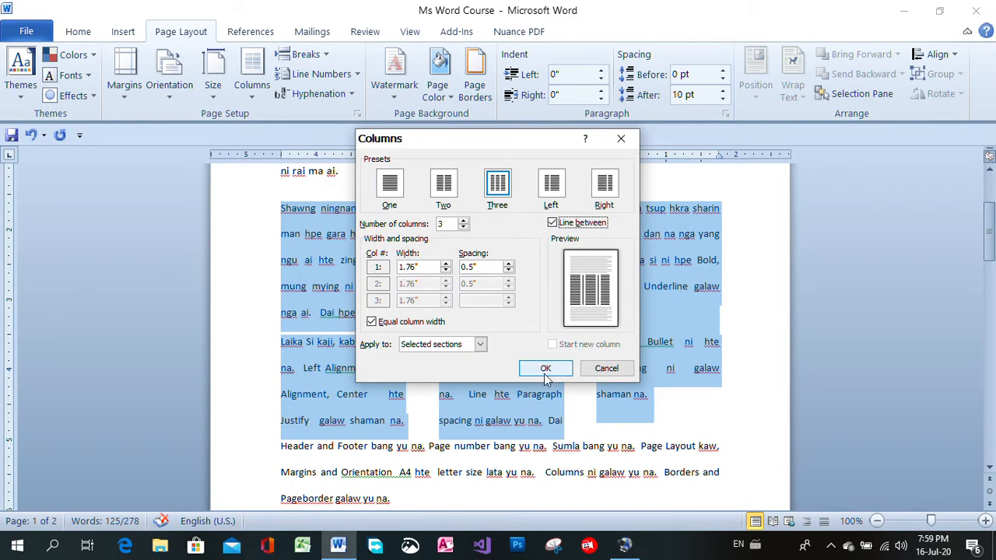
click(546, 369)
click(745, 376)
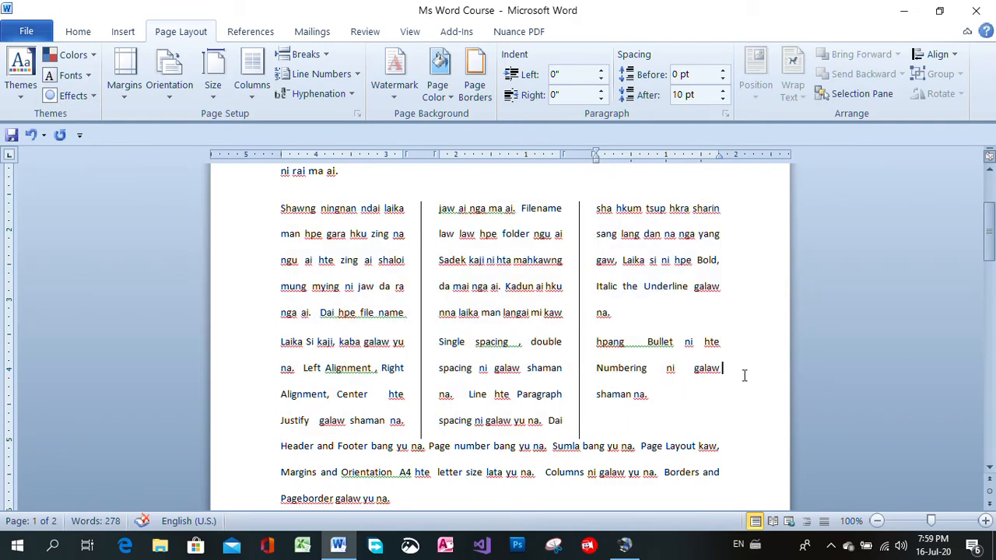
Insert an empty line before the "Header and Footer" paragraph to separate it from the column text
drag(989, 239, 989, 265)
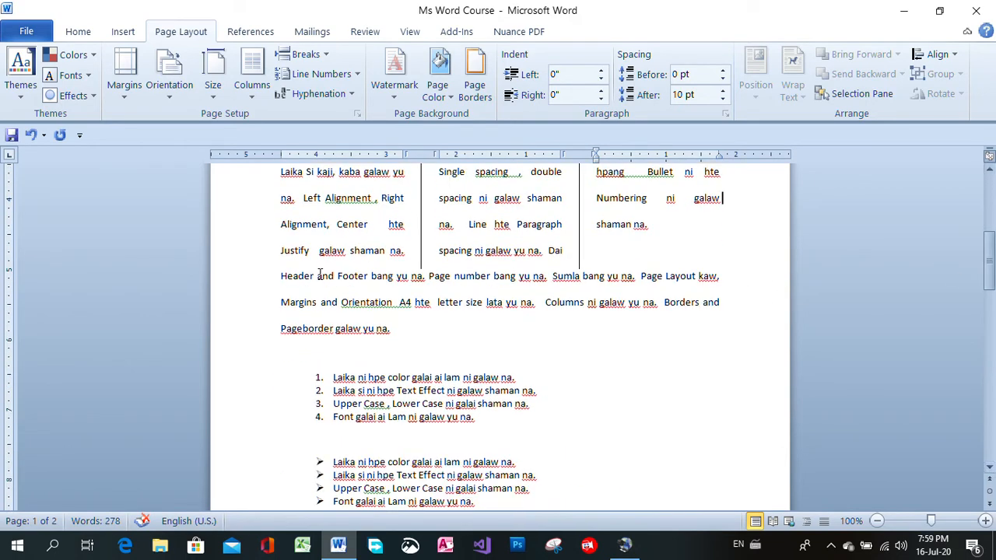
click(281, 276)
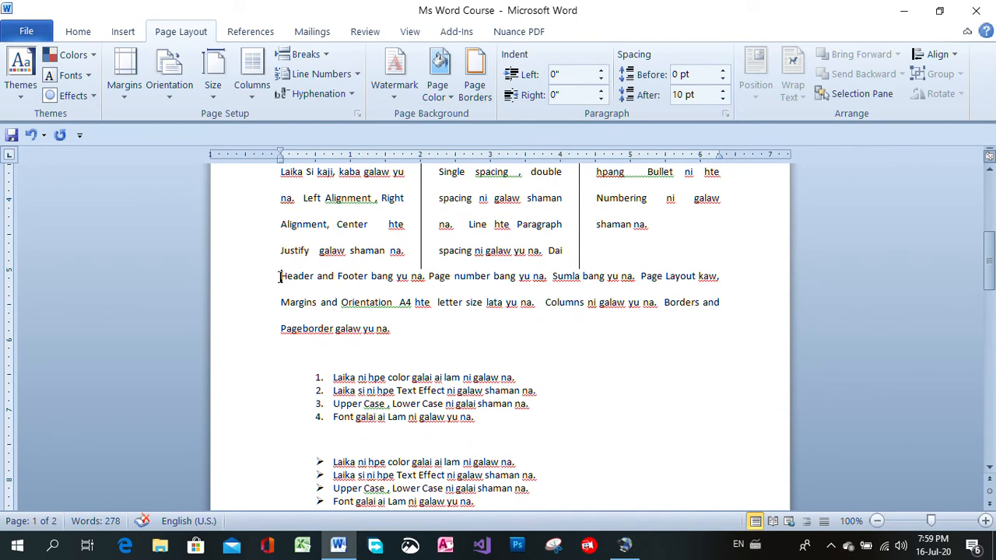
key(Return)
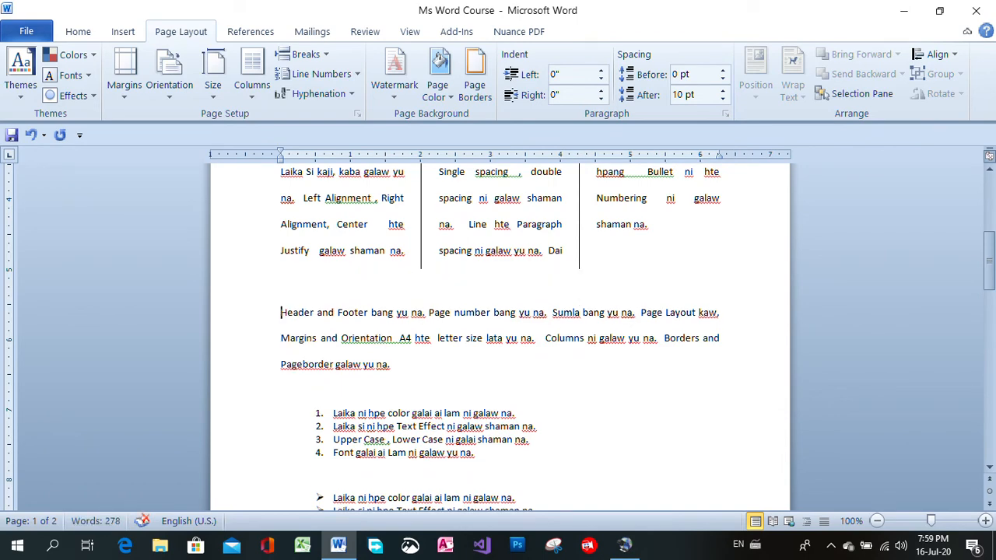
Remove the numbering from the four lines of the upper list below the body paragraphs
mouse_move(987, 274)
mouse_down()
mouse_move(987, 239)
mouse_move(987, 255)
mouse_up()
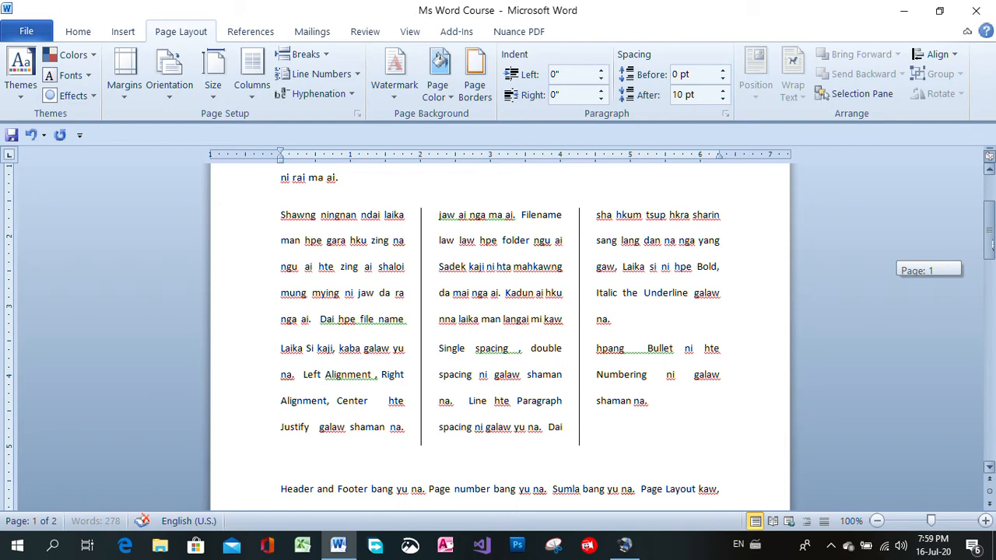
scroll(498, 327, down, 5)
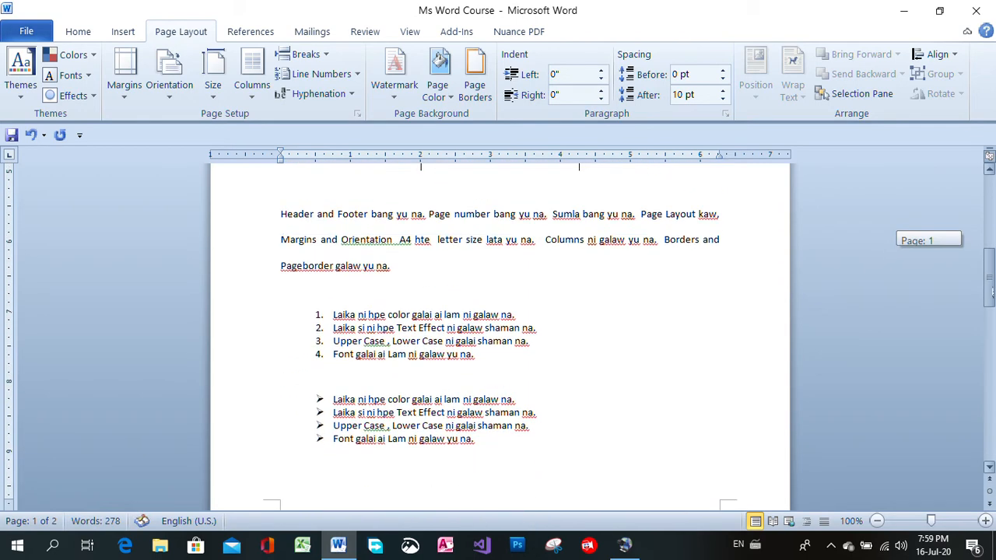
scroll(498, 327, up, 1)
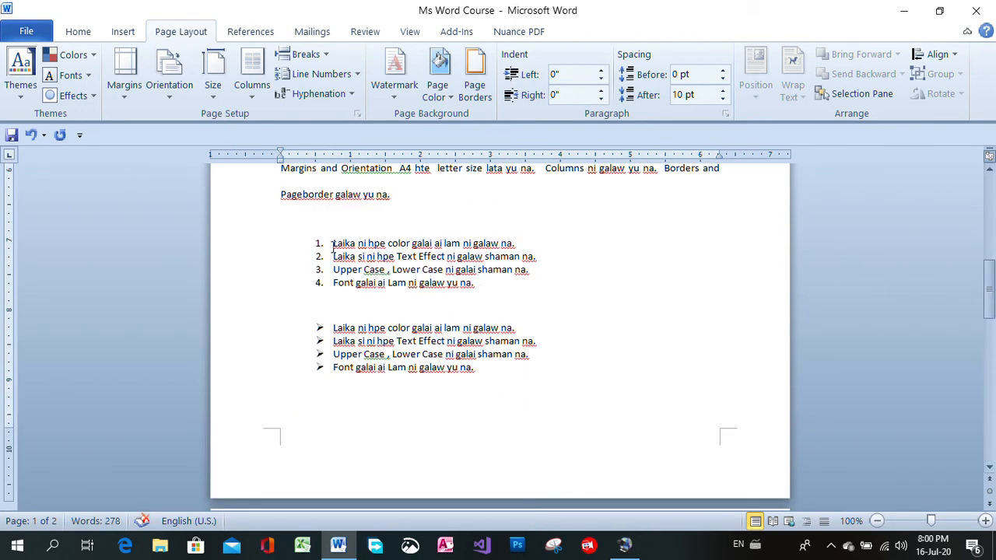
drag(333, 243, 504, 283)
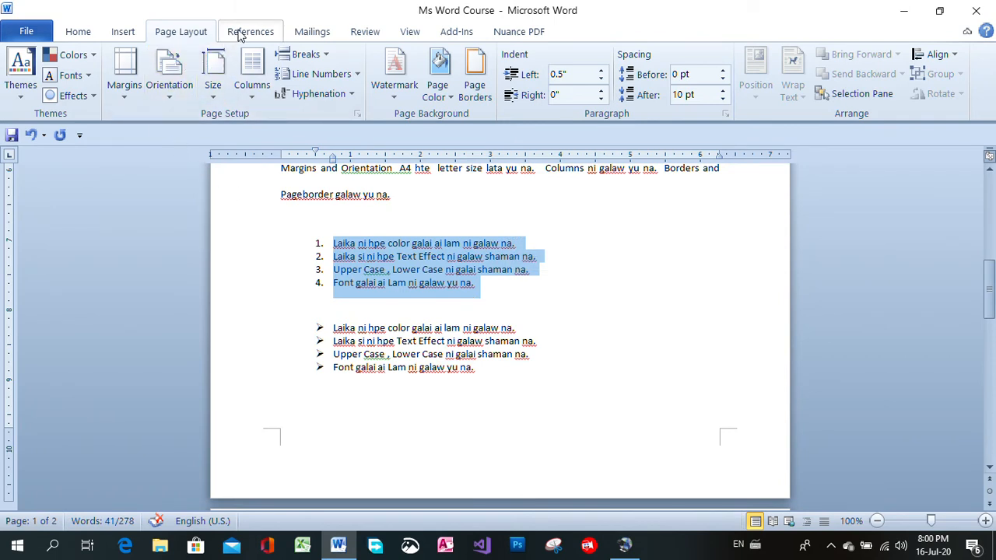
click(131, 30)
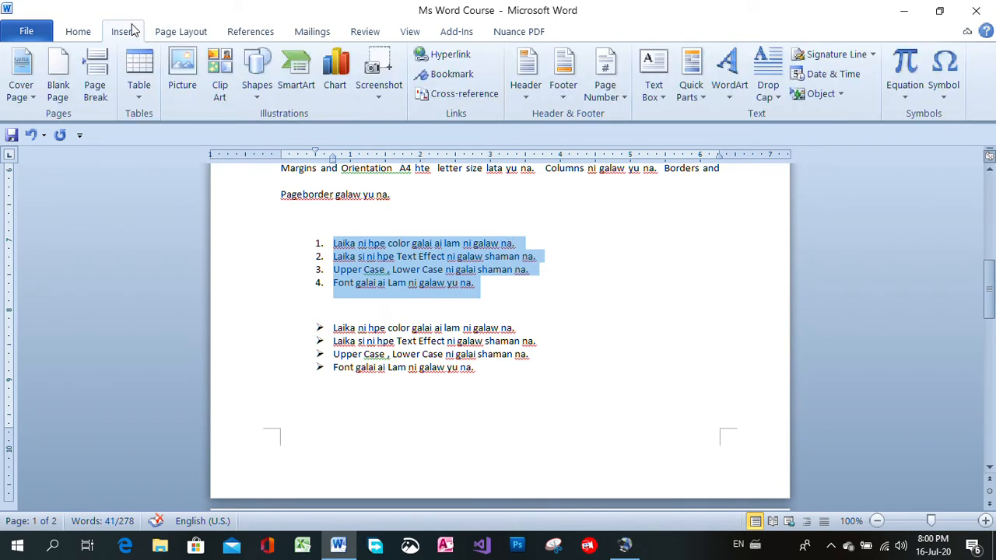
click(87, 29)
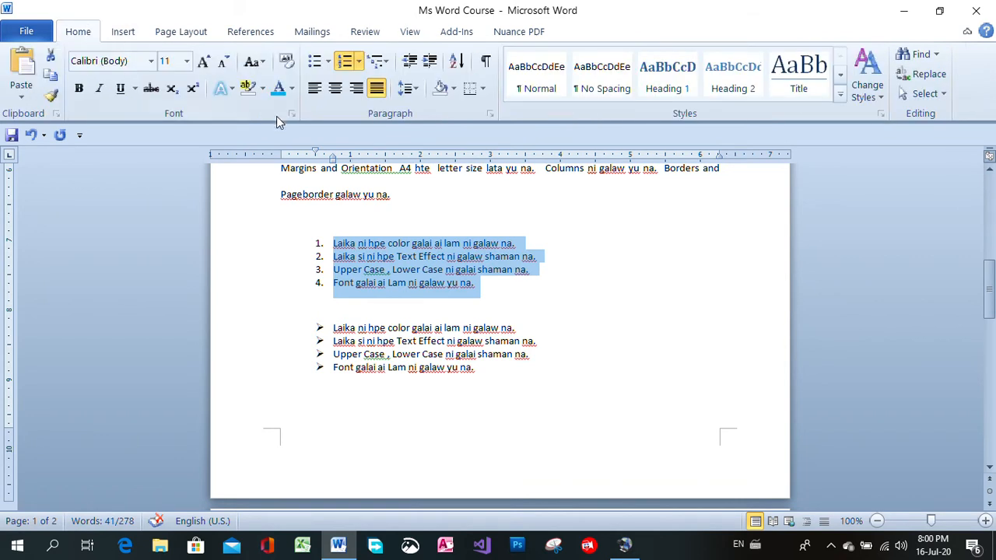
click(358, 62)
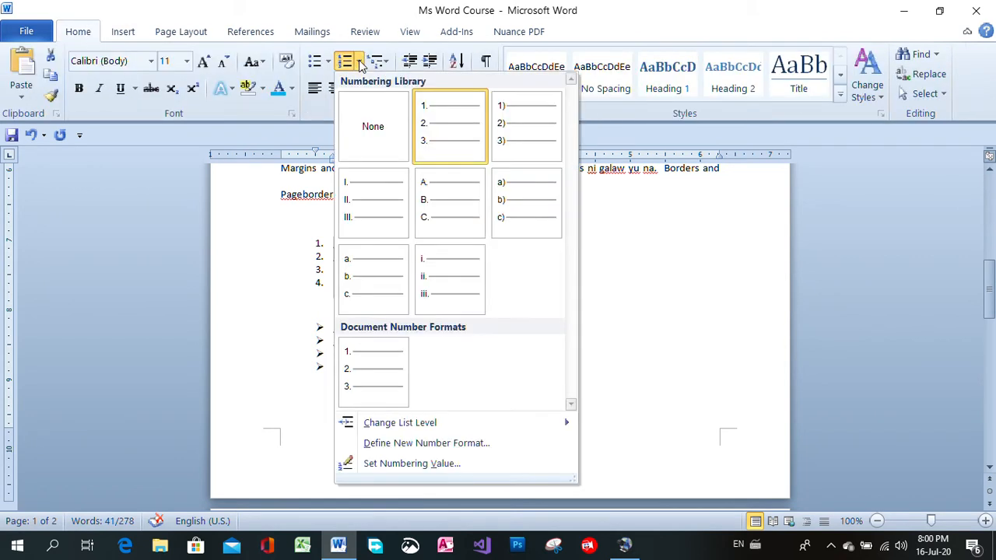
click(360, 110)
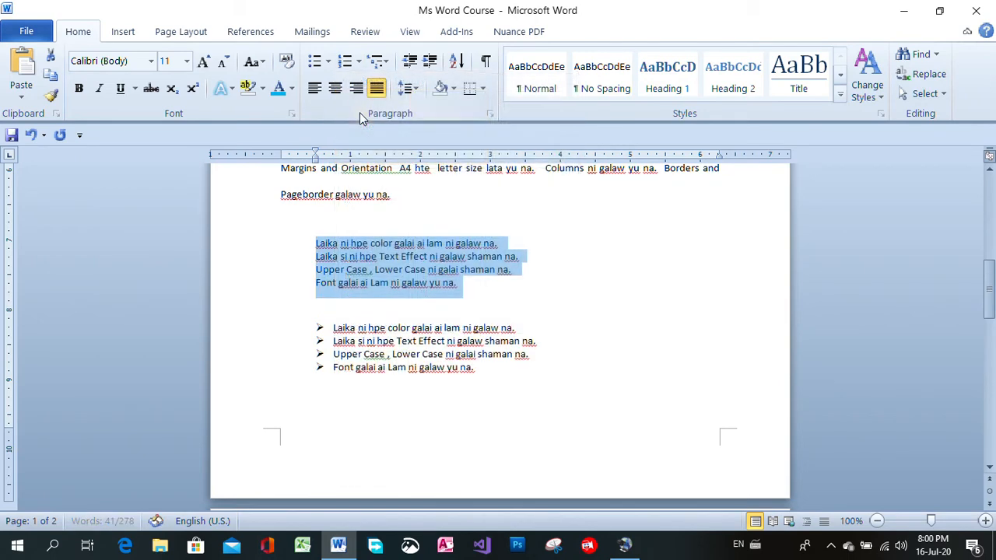
Remove the arrow bullets from the four lines of the lower list and deselect them
click(303, 325)
drag(302, 325, 507, 371)
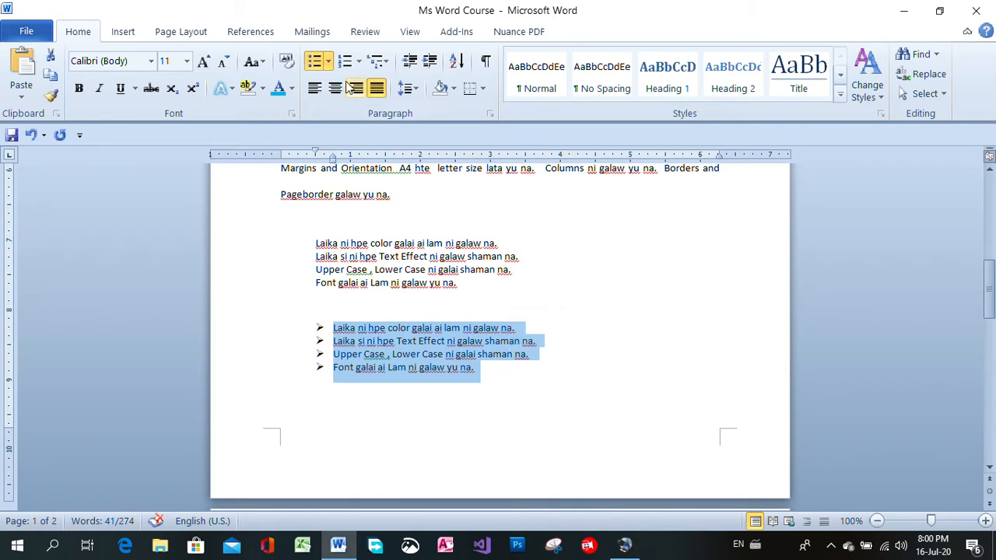
click(328, 62)
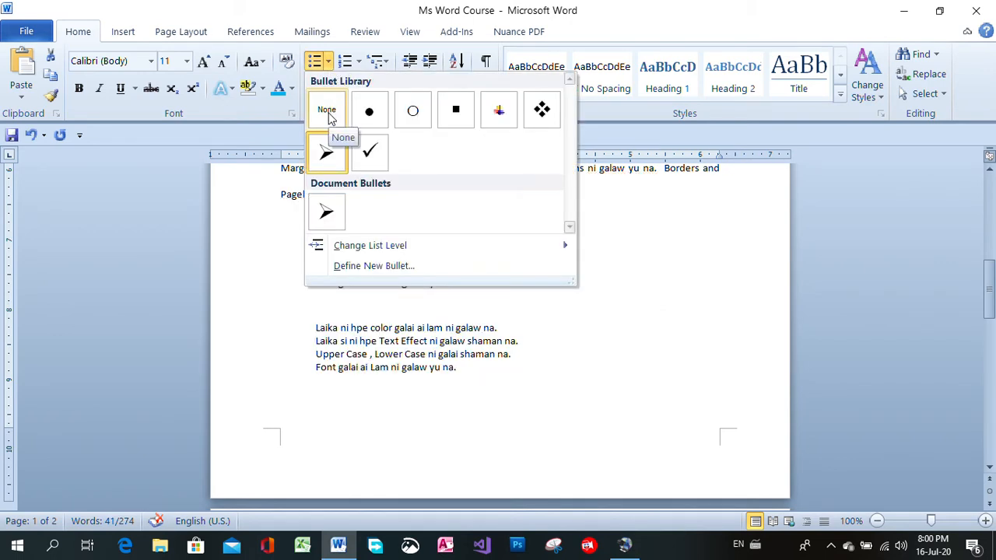
click(328, 115)
click(623, 382)
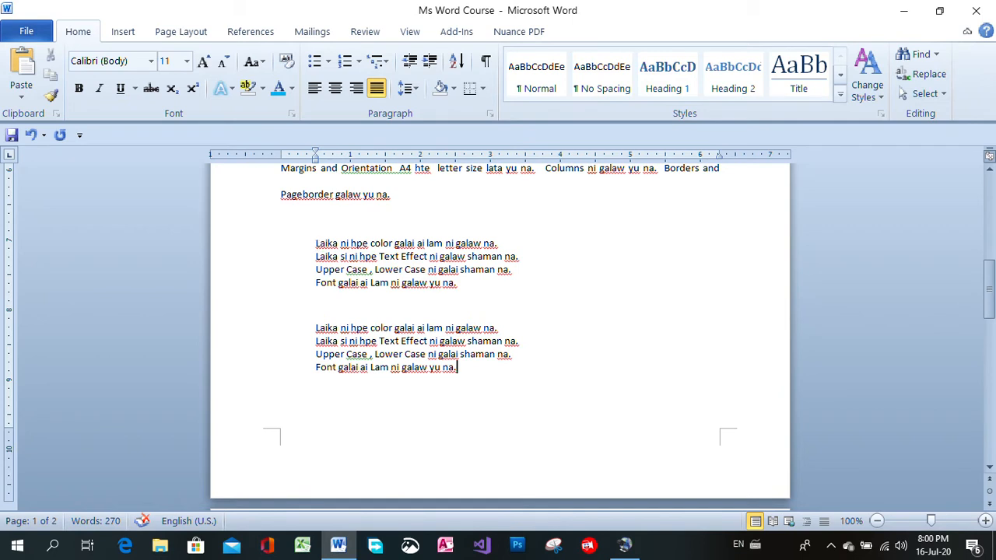
Apply arrow bullets to the four lines of the upper list
drag(316, 243, 480, 279)
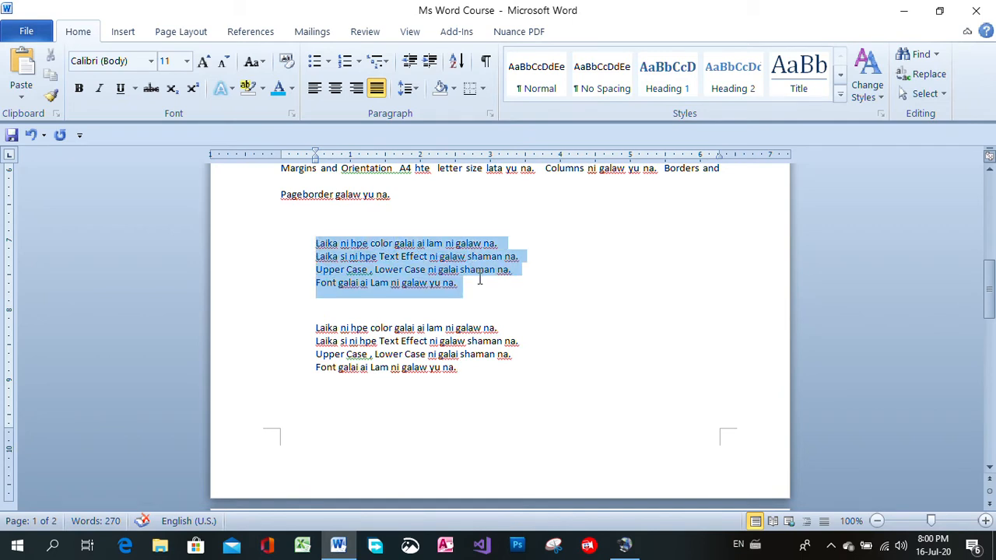
click(329, 63)
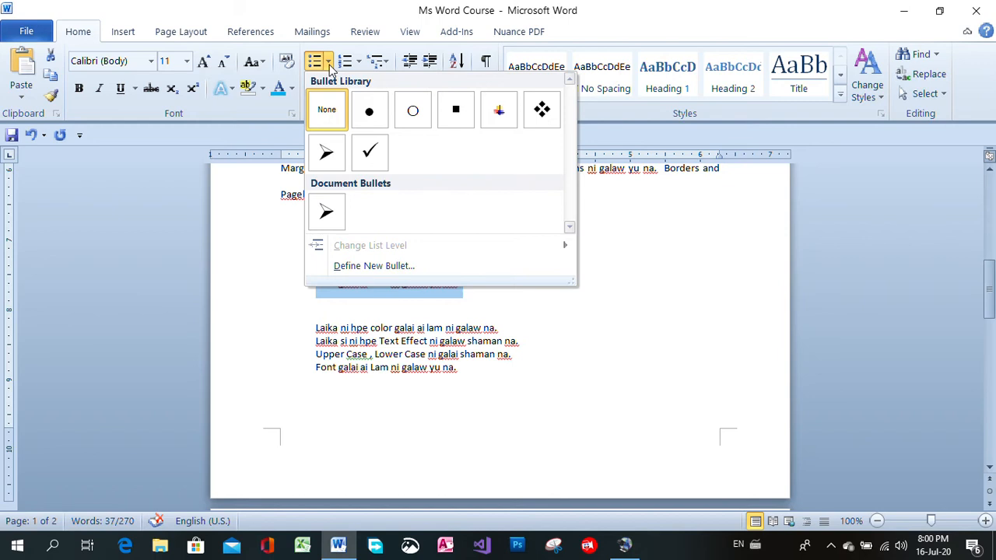
click(326, 151)
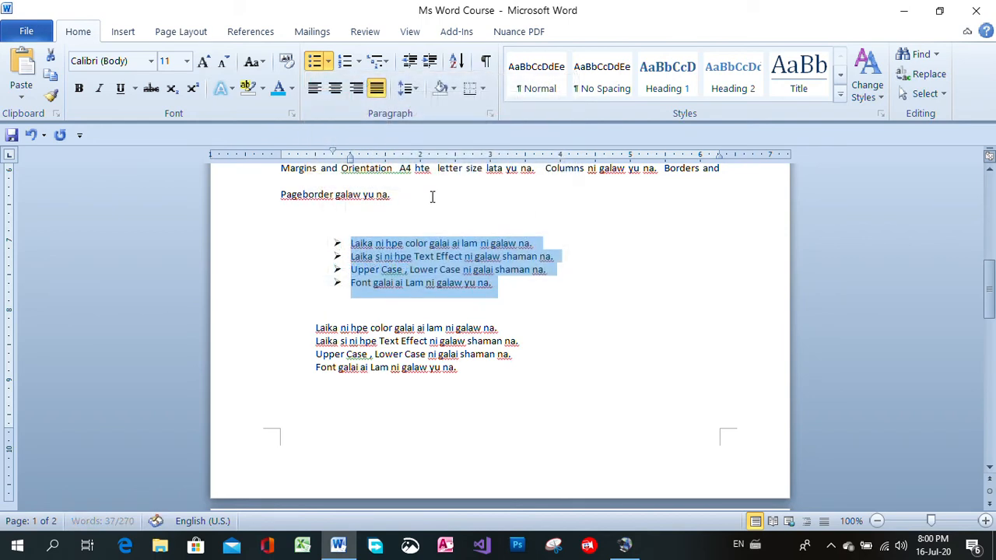
Try check mark bullets and four-diamond bullets on the upper list
click(329, 66)
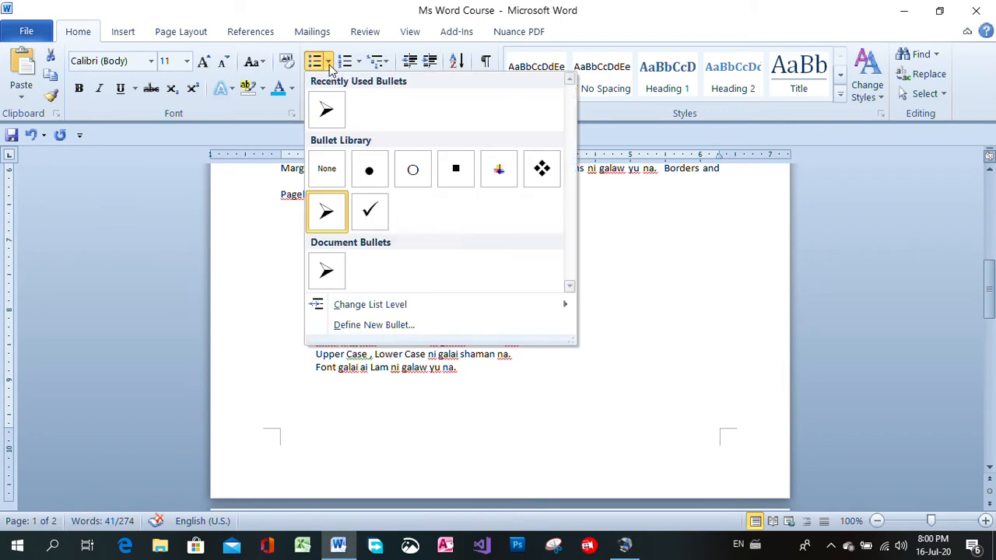
click(367, 209)
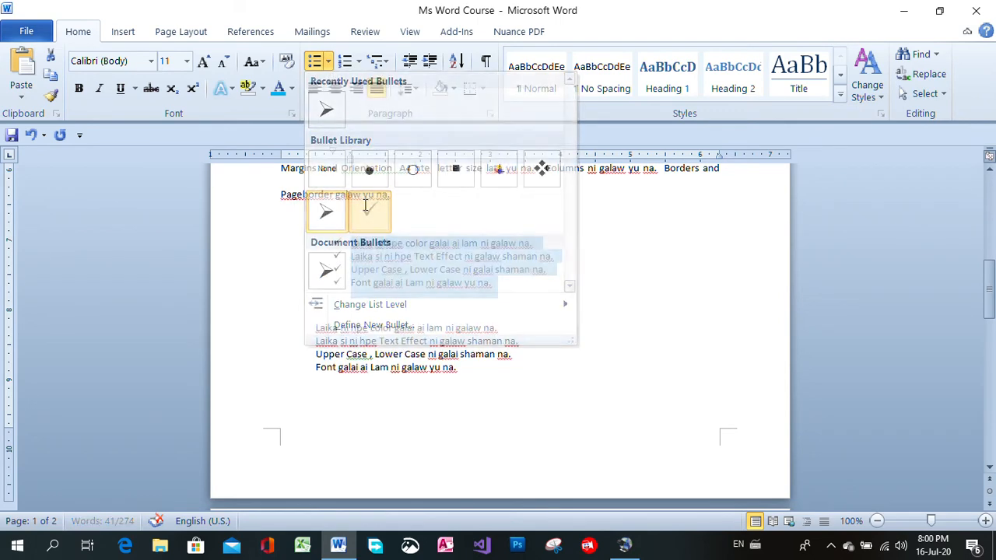
click(329, 66)
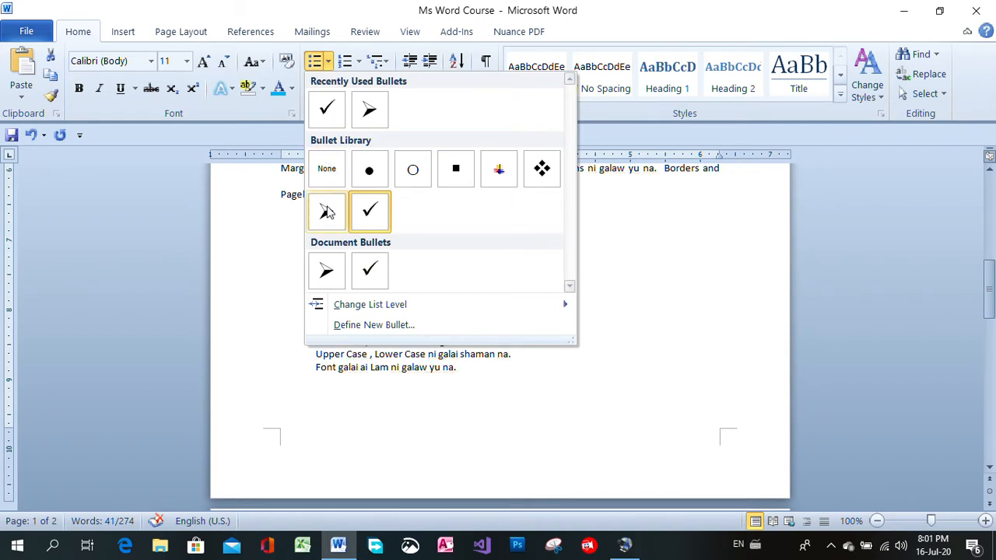
click(541, 170)
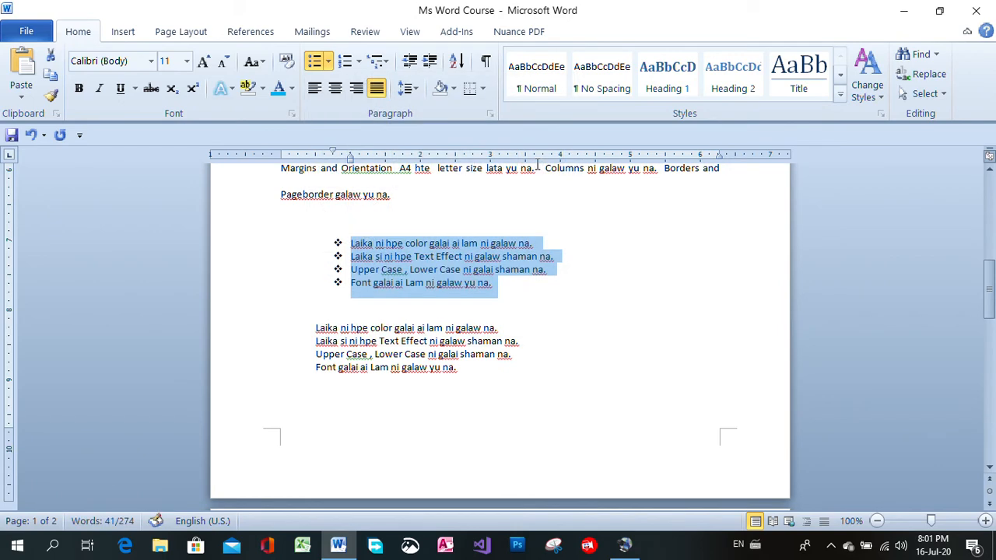
Switch the upper list back to arrow bullets and deselect it
click(328, 61)
click(327, 207)
click(640, 296)
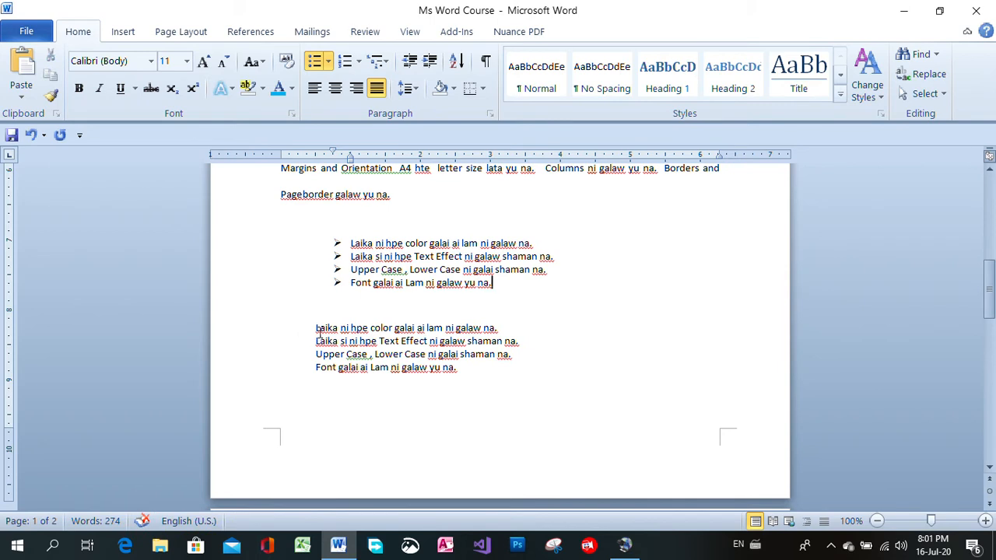
Try the 1) 2) 3) and 1. 2. 3. number formats on the lower list's four lines and remove the numbering again
drag(316, 327, 495, 378)
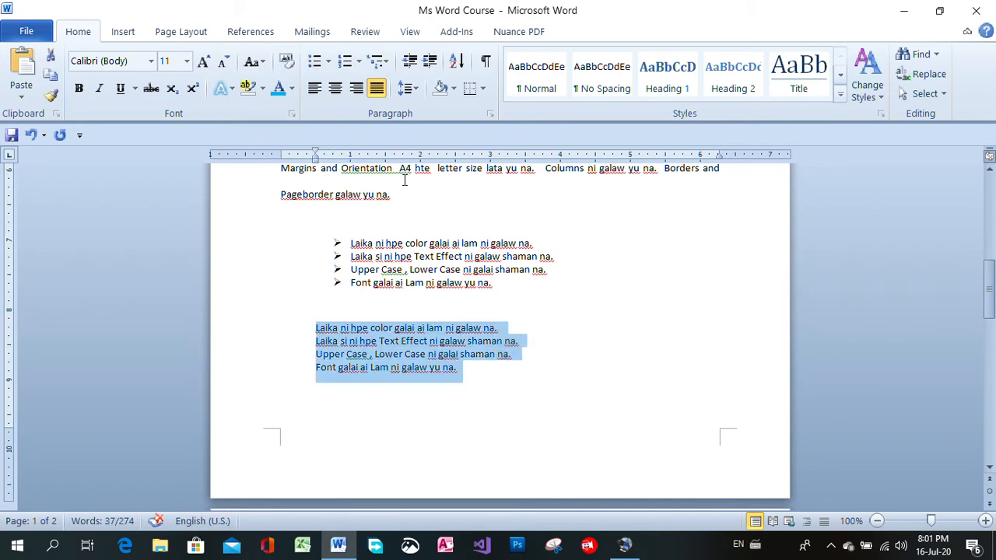
click(359, 63)
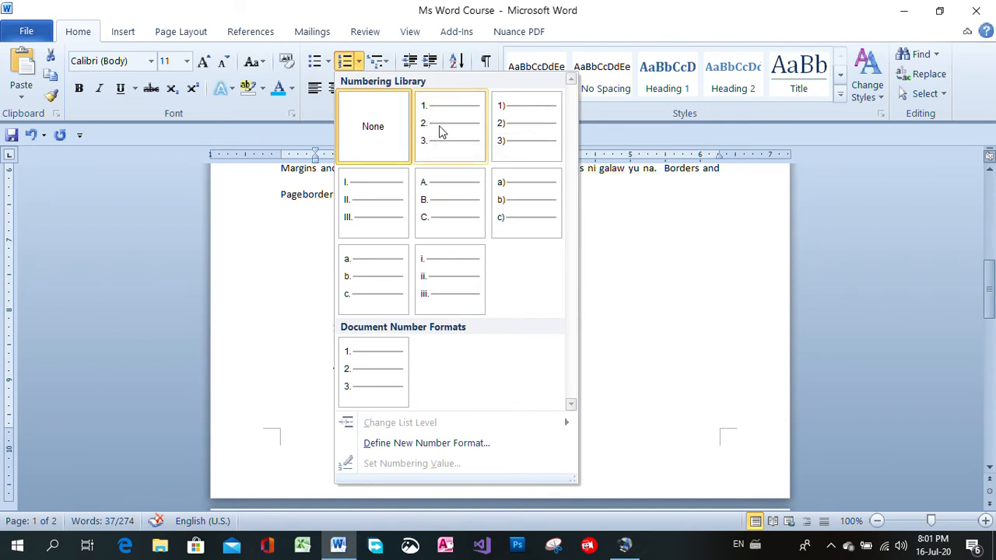
click(513, 152)
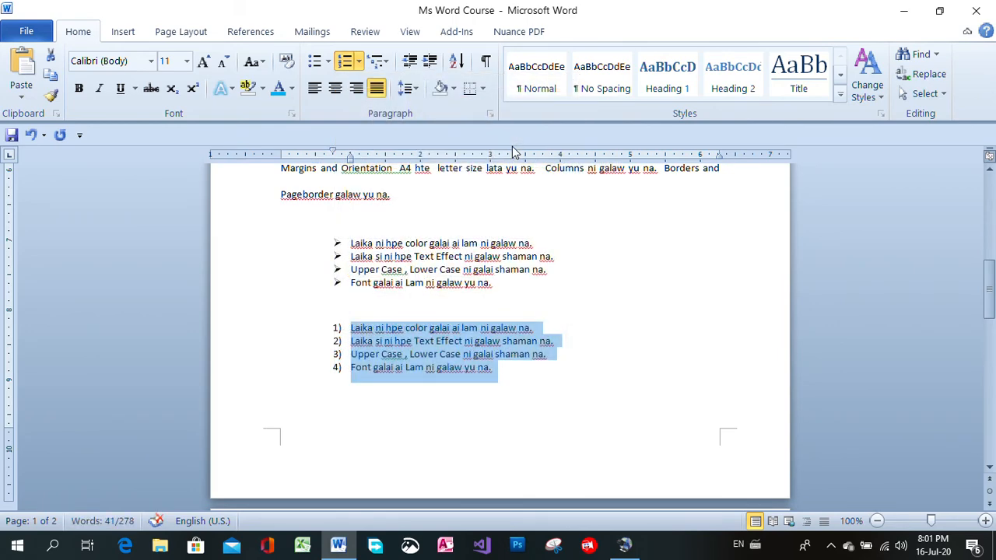
click(359, 63)
click(439, 195)
click(362, 64)
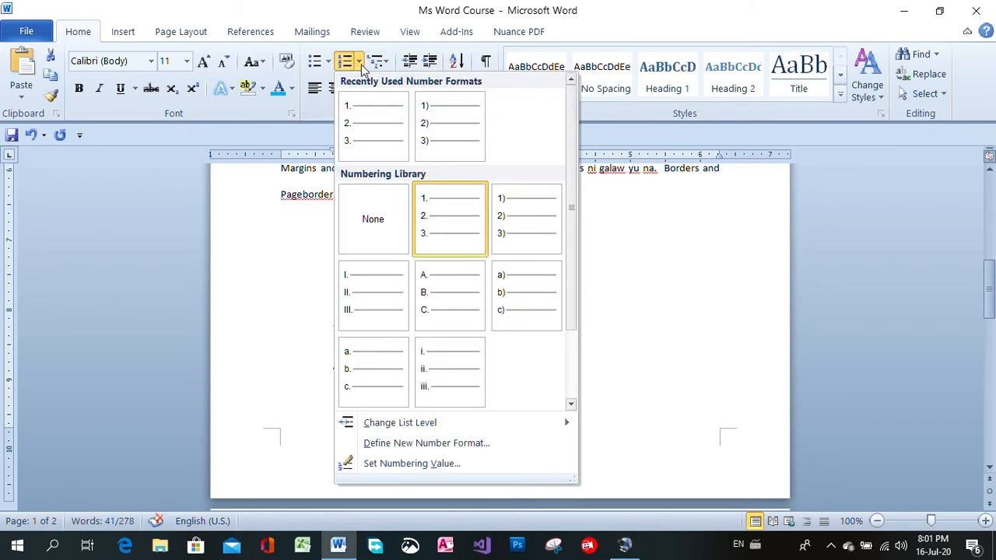
click(375, 214)
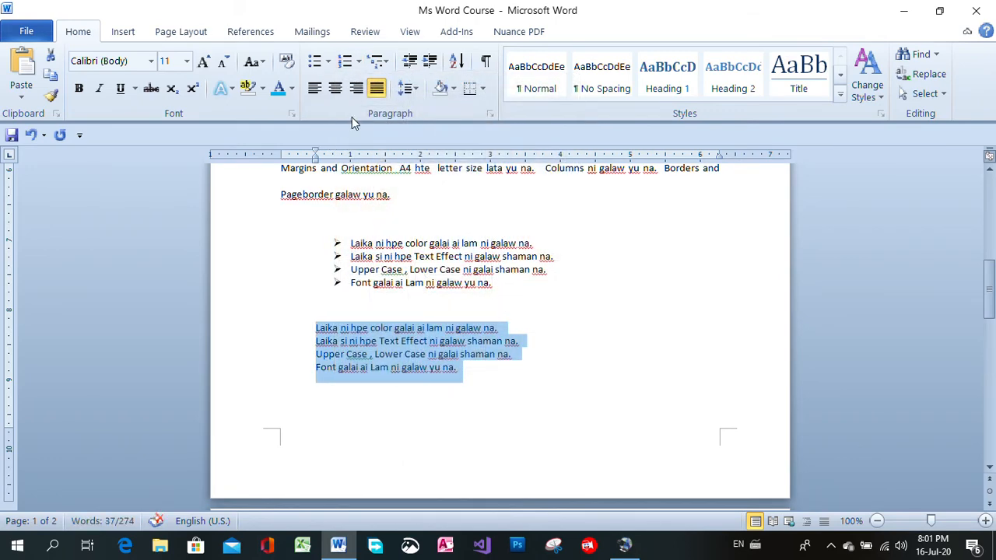
Apply the 1. 2. 3. number format to the lower list's four lines and deselect them
click(372, 64)
click(369, 69)
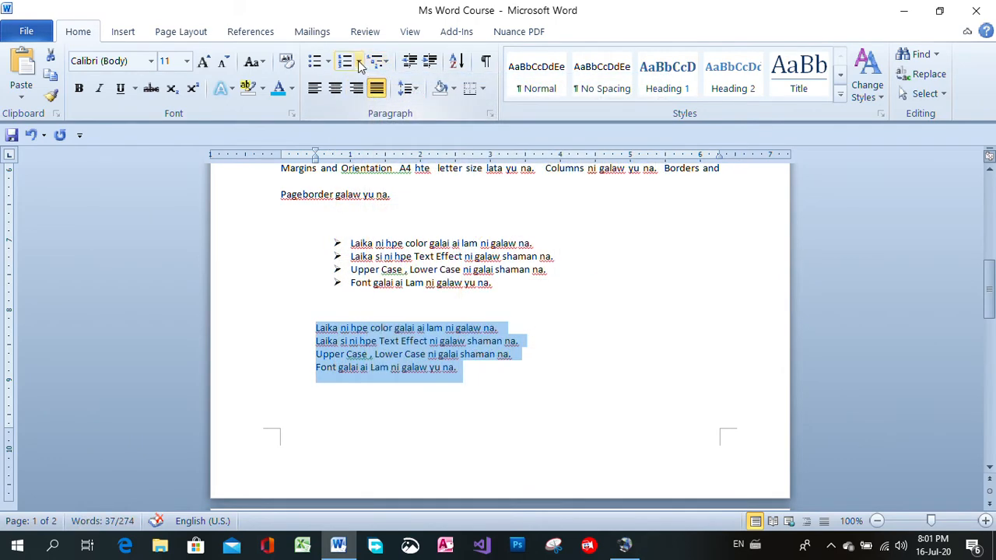
click(359, 63)
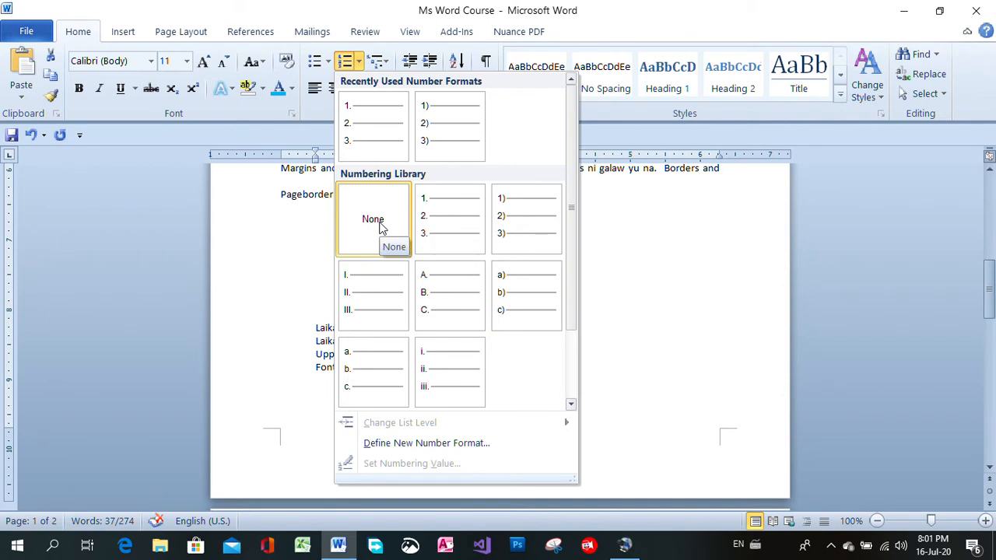
click(446, 224)
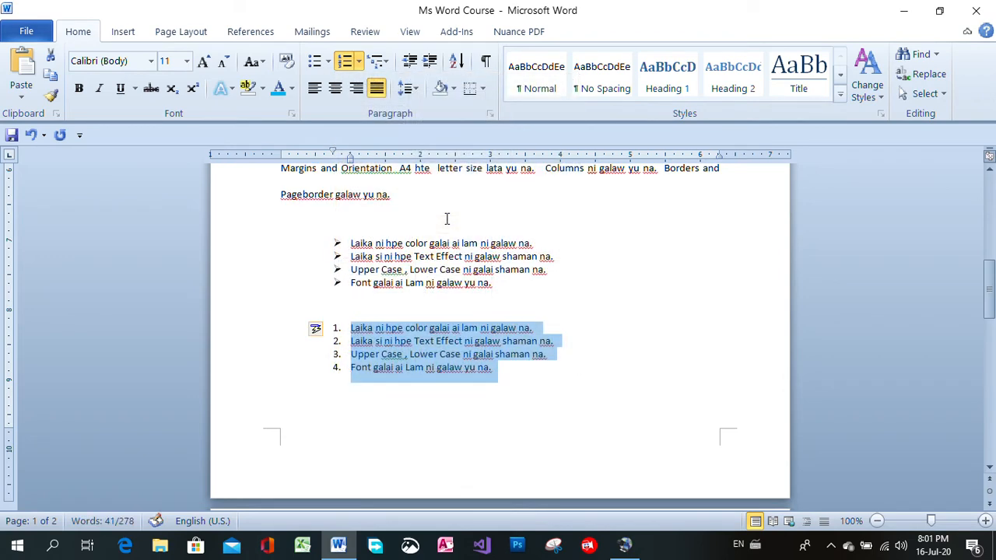
click(638, 371)
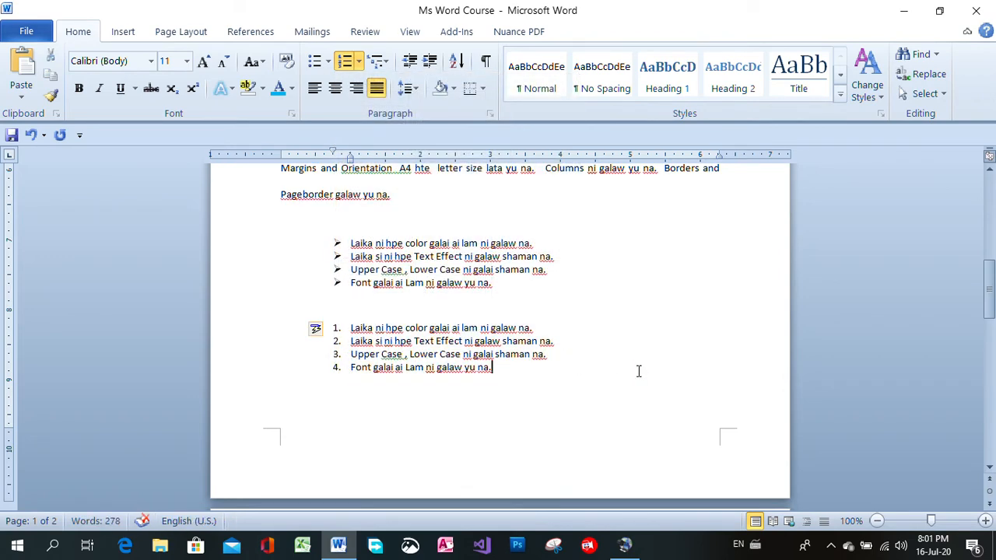
Reduce the gap between the bulleted and numbered lists to one empty line without a bullet
click(648, 312)
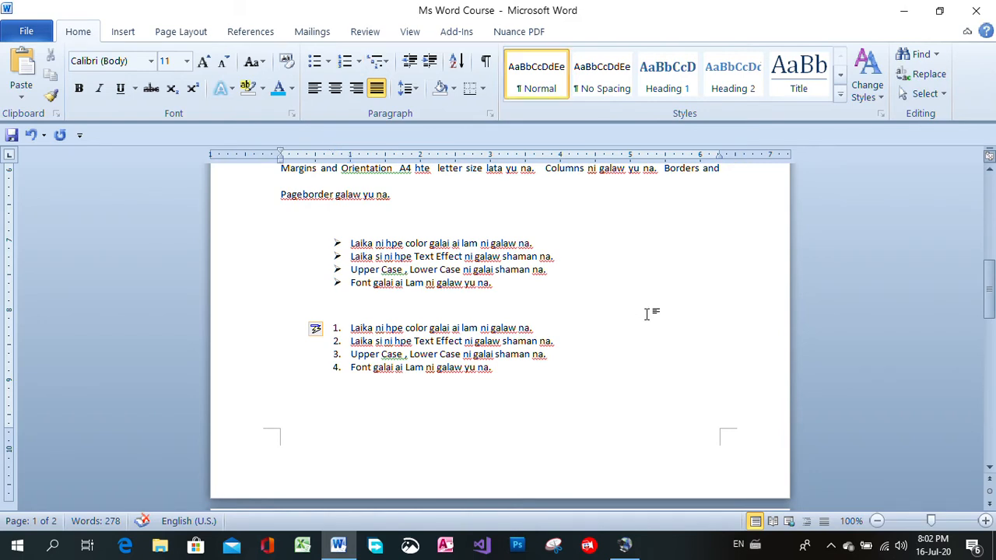
key(Delete)
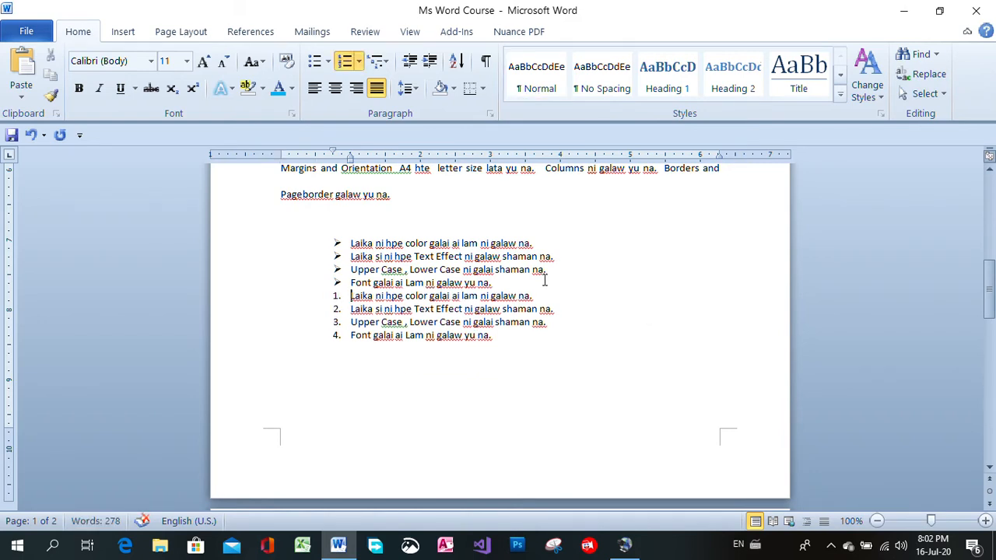
click(498, 285)
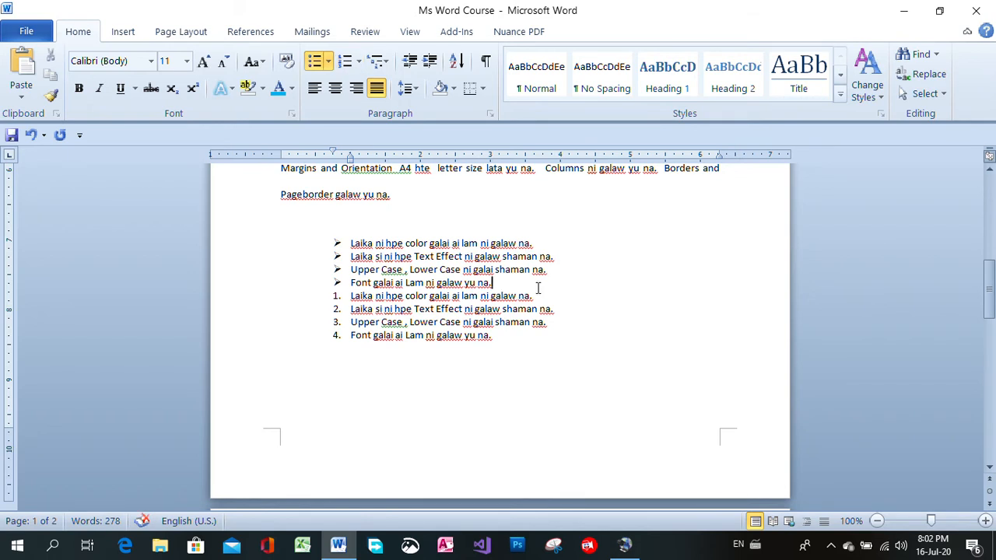
key(Return)
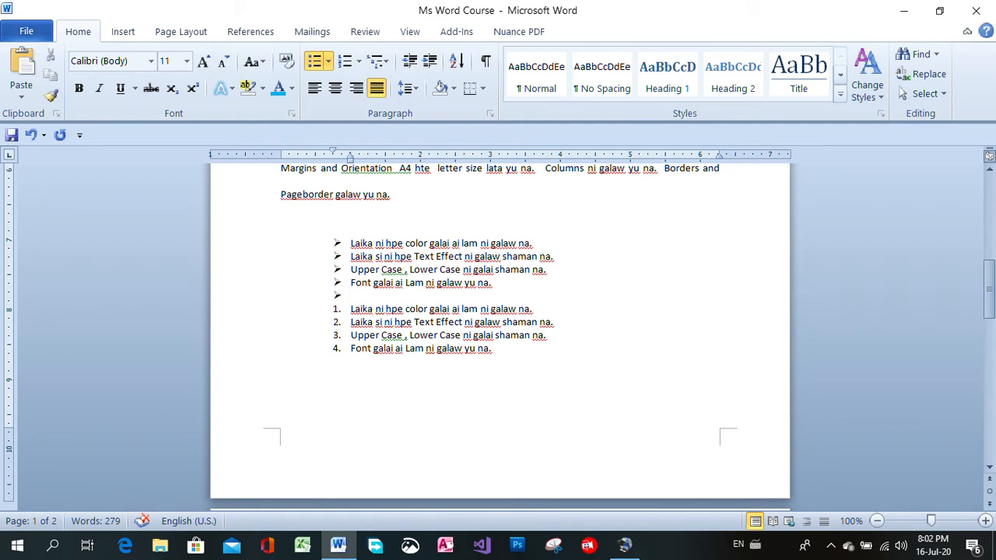
key(BackSpace)
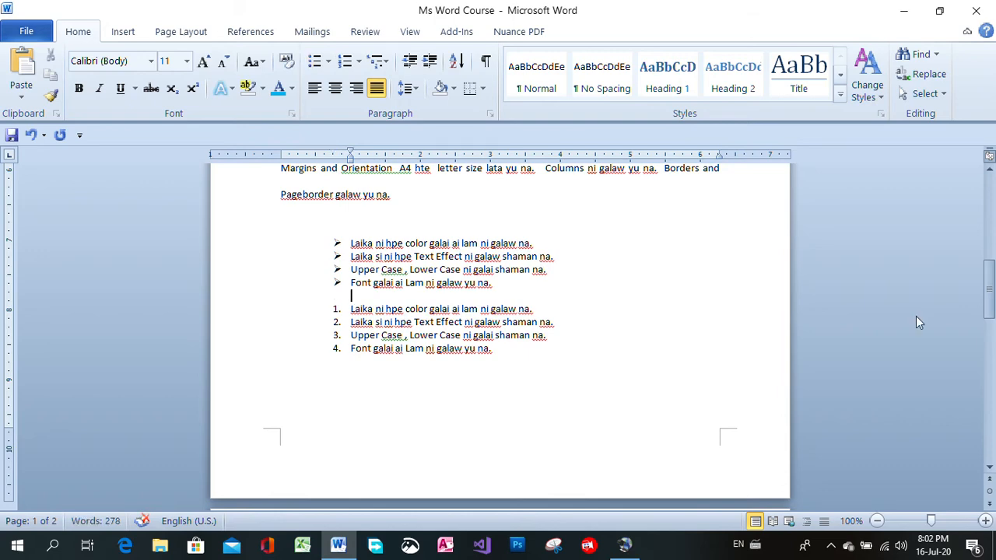
drag(989, 310, 990, 221)
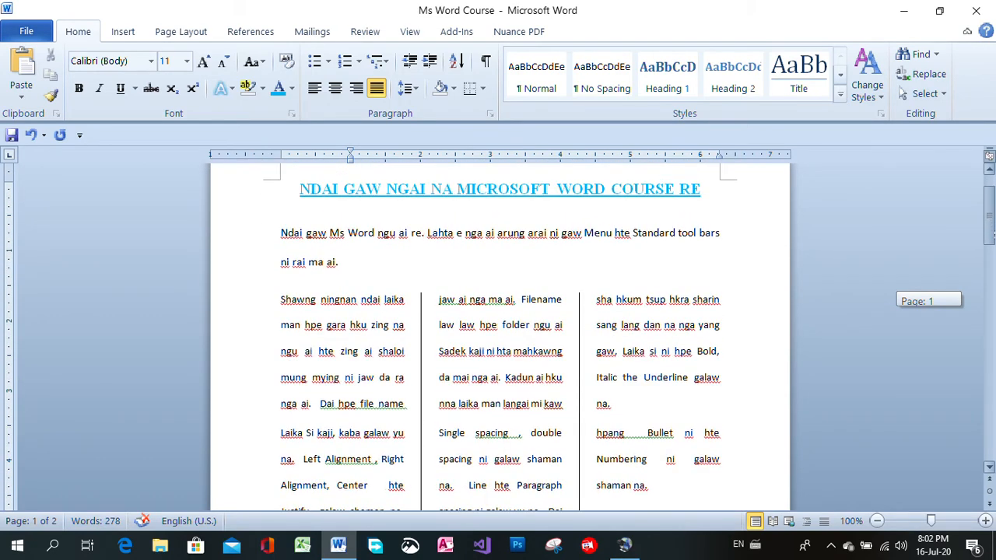
drag(281, 299, 744, 451)
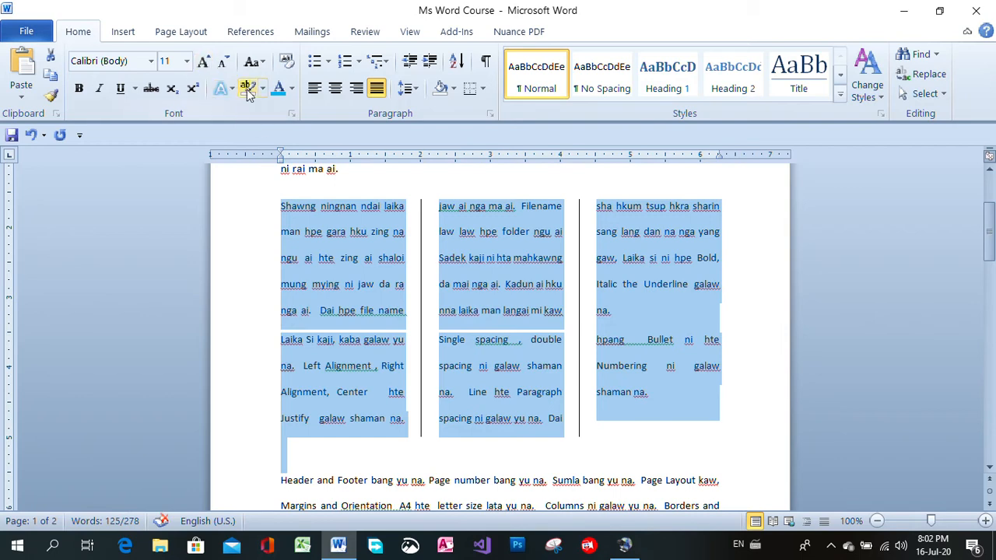
click(958, 251)
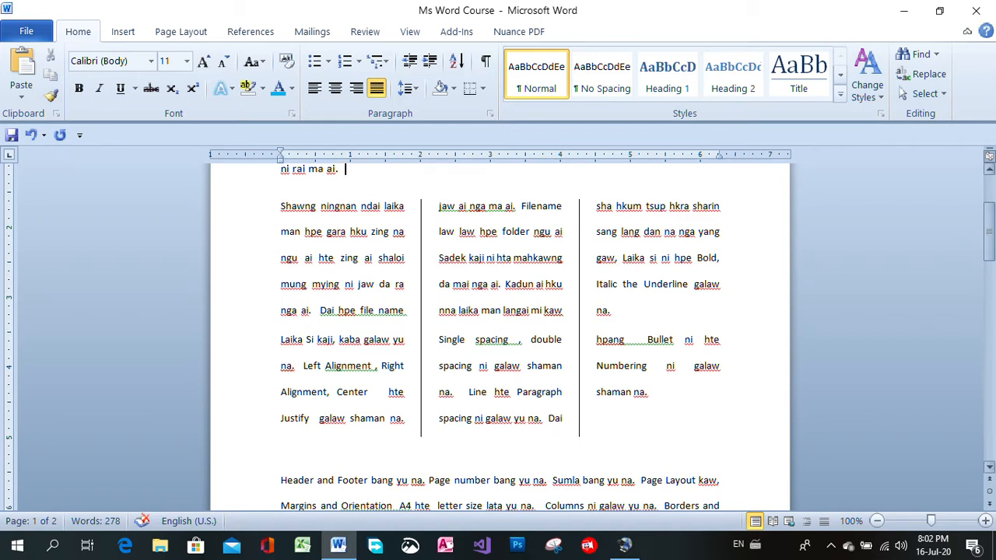
Apply a box page border with the 3 pt thick-thin line style to the whole document
drag(989, 248, 989, 221)
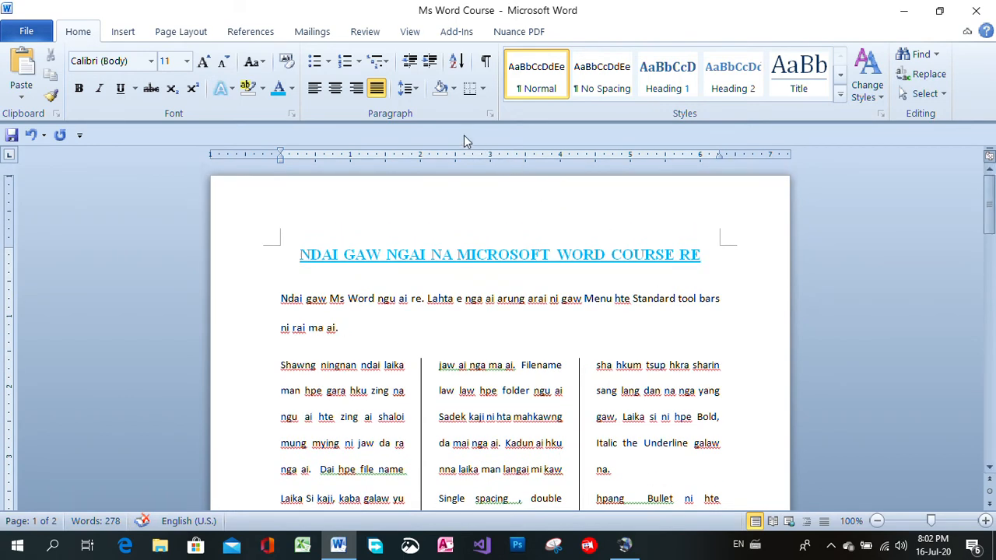
click(483, 90)
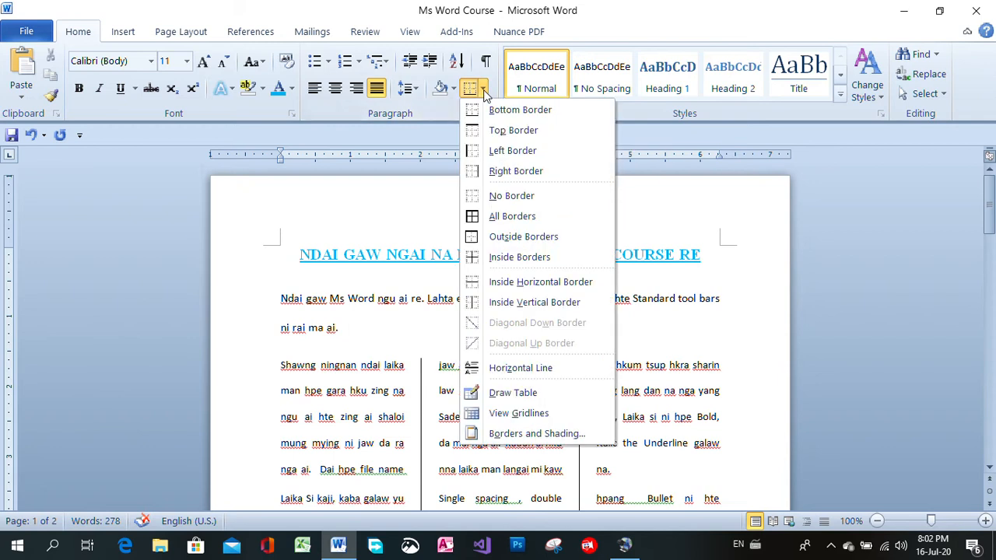
click(531, 434)
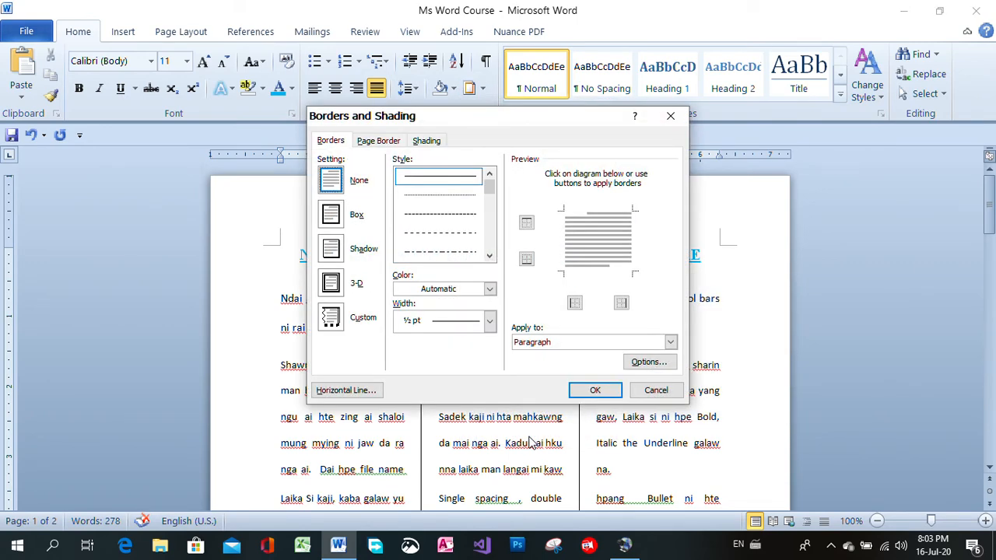
click(381, 142)
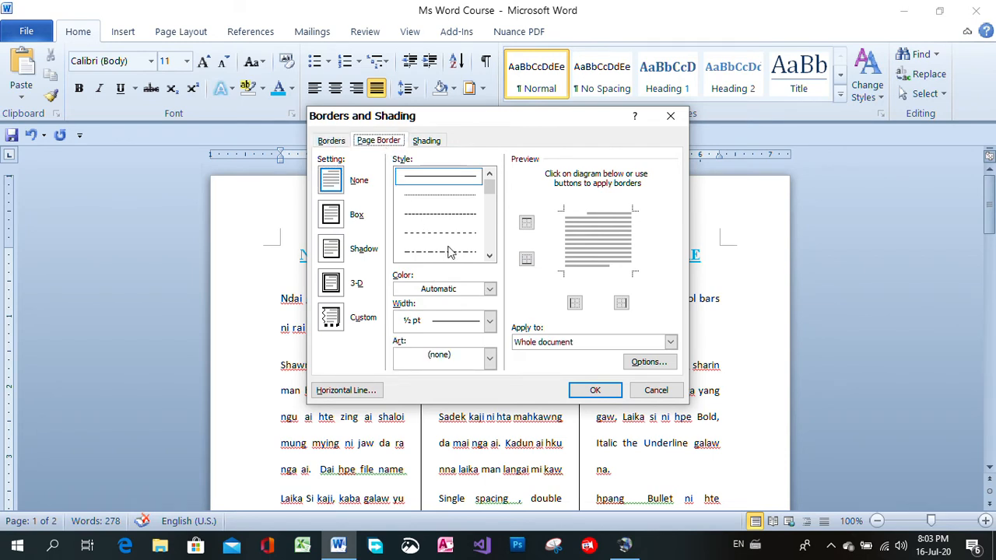
click(489, 256)
click(489, 256)
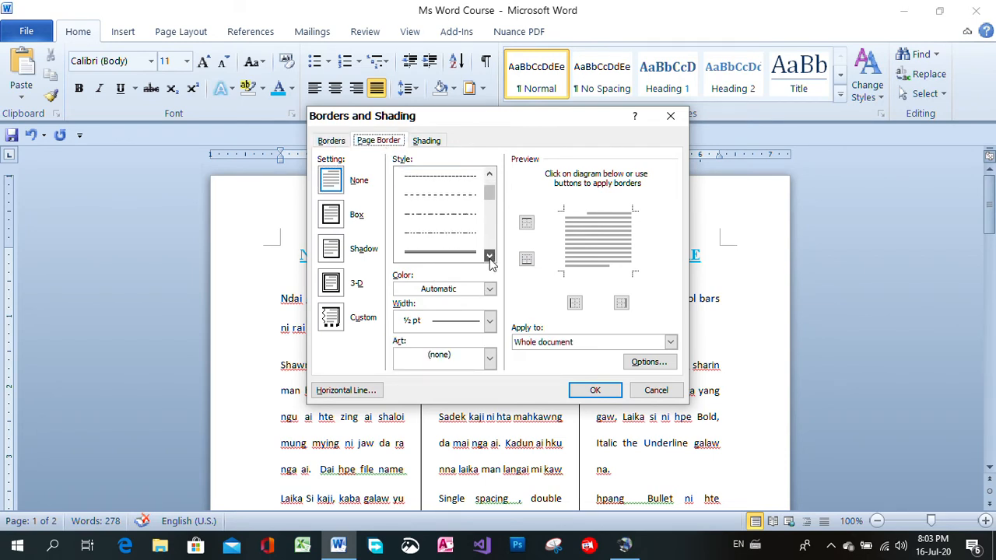
click(489, 256)
click(490, 256)
click(489, 257)
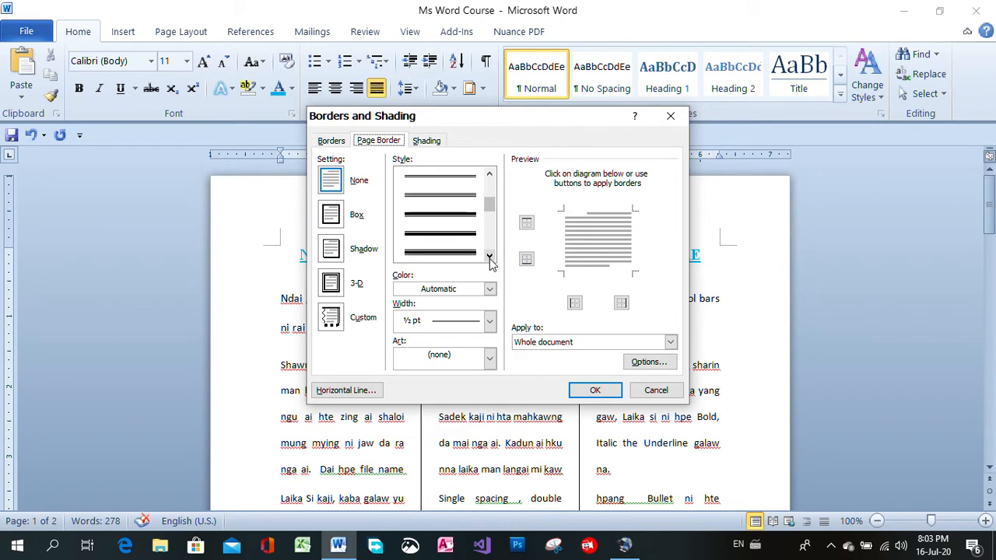
click(489, 257)
click(490, 257)
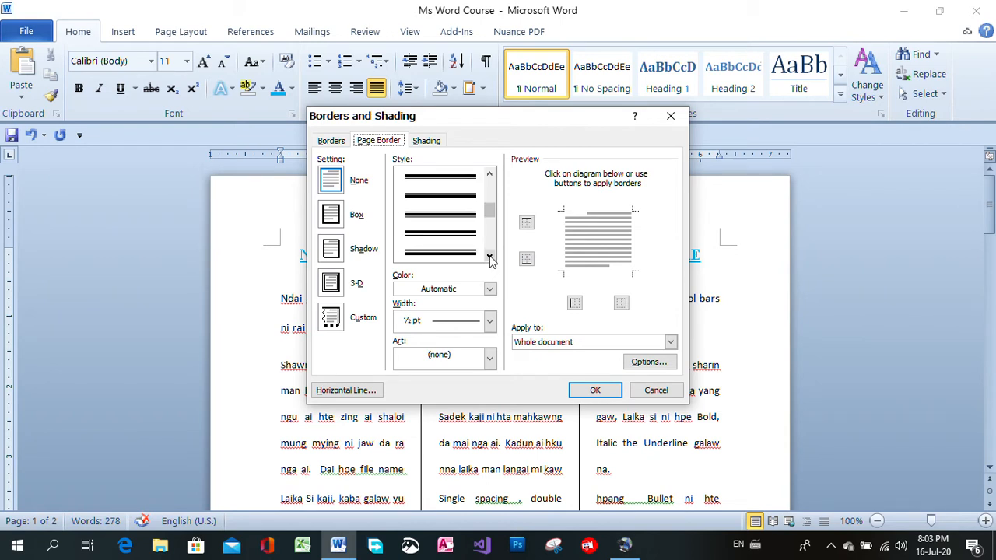
click(489, 175)
click(489, 175)
click(489, 175)
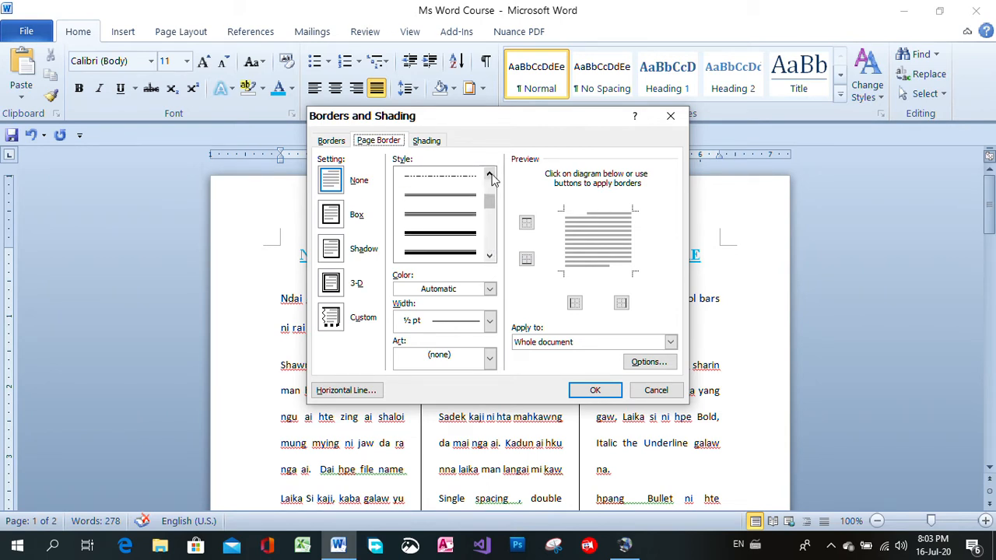
click(490, 175)
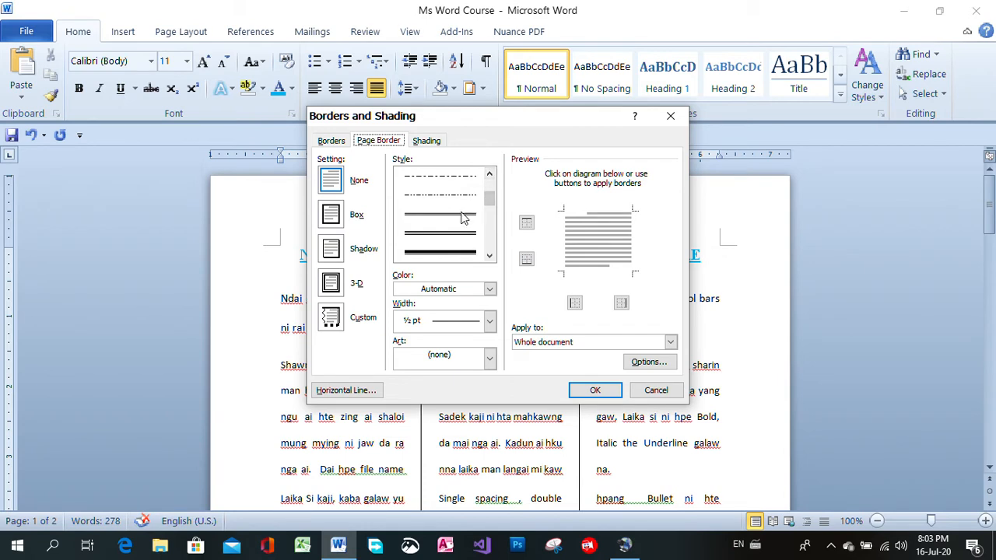
click(488, 257)
click(487, 257)
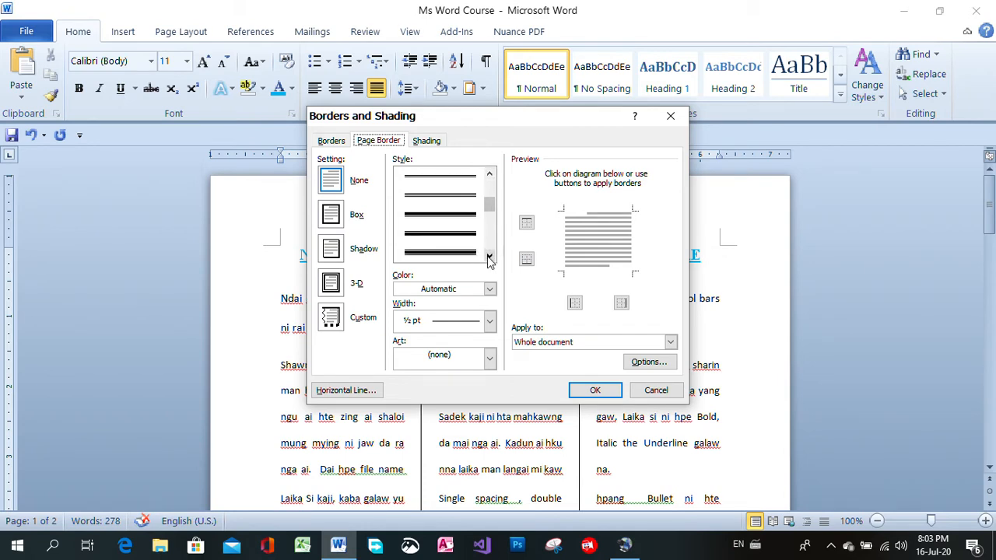
click(438, 221)
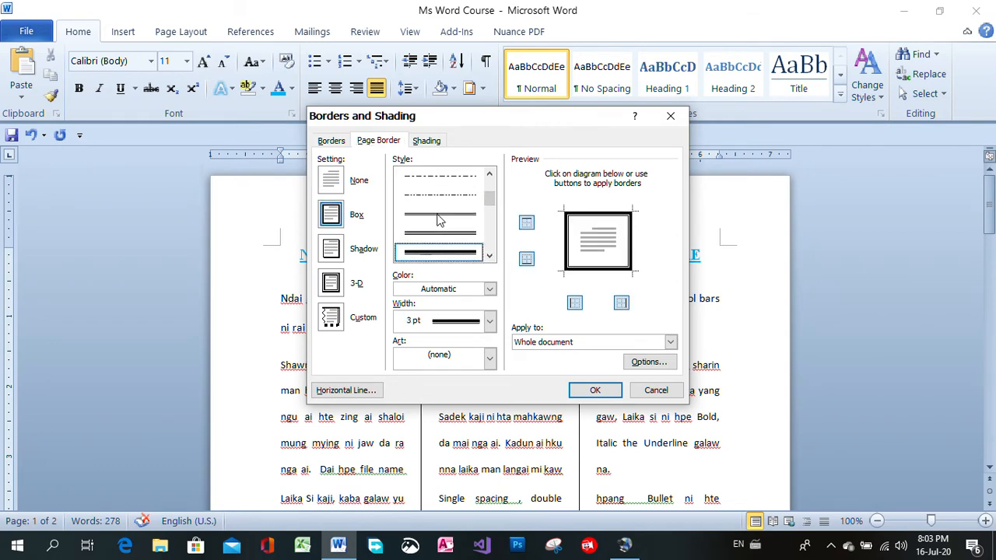
click(595, 390)
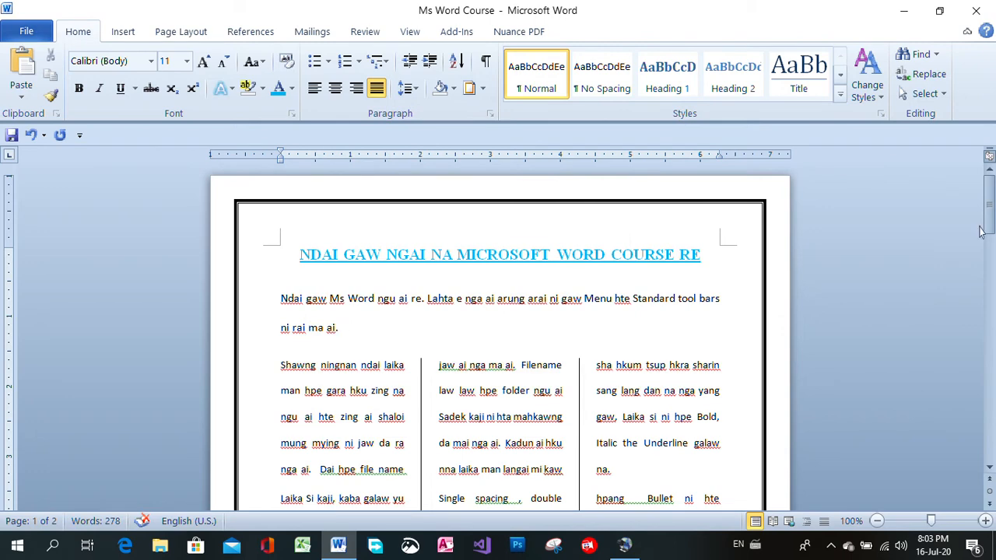
Remove the page border from the whole document by choosing the None setting
drag(980, 231, 984, 191)
click(482, 90)
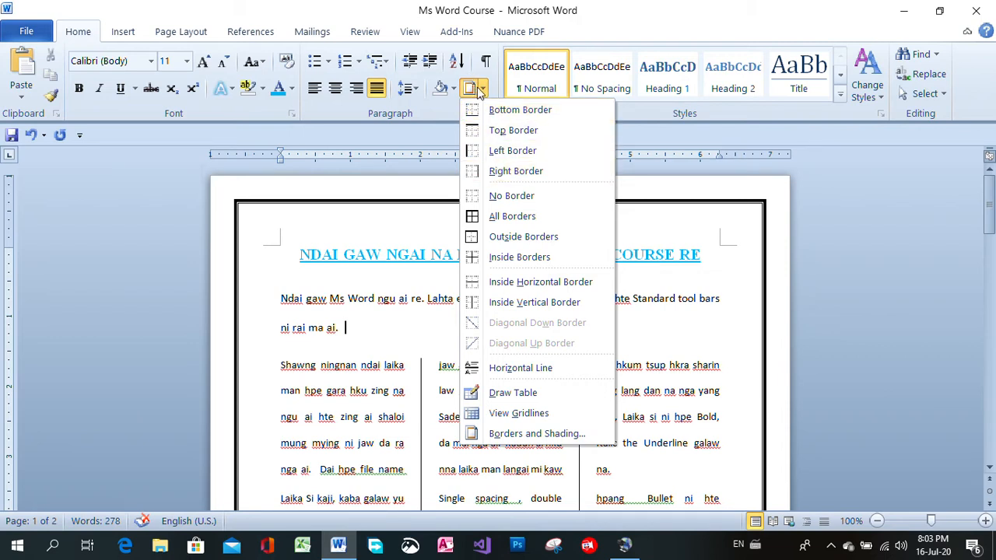
click(526, 440)
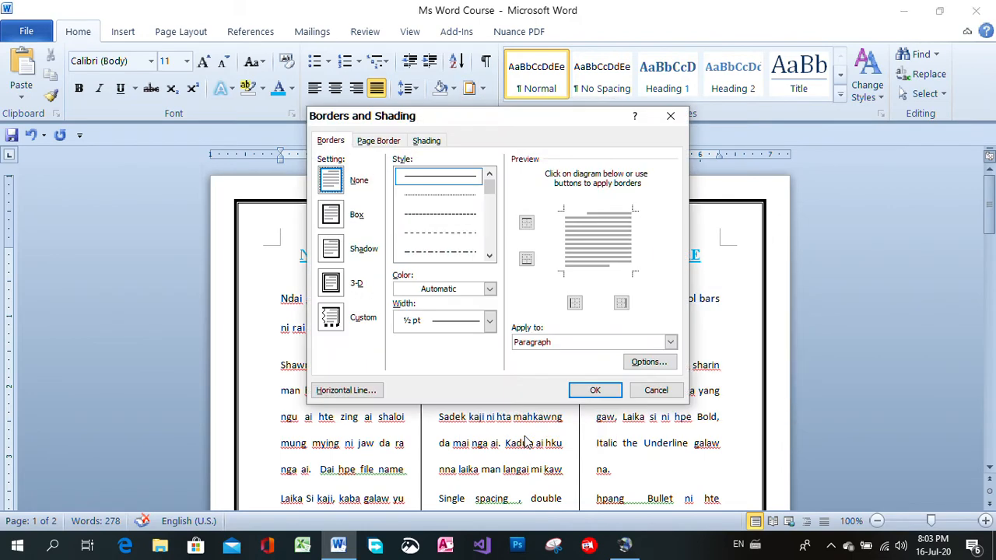
click(382, 140)
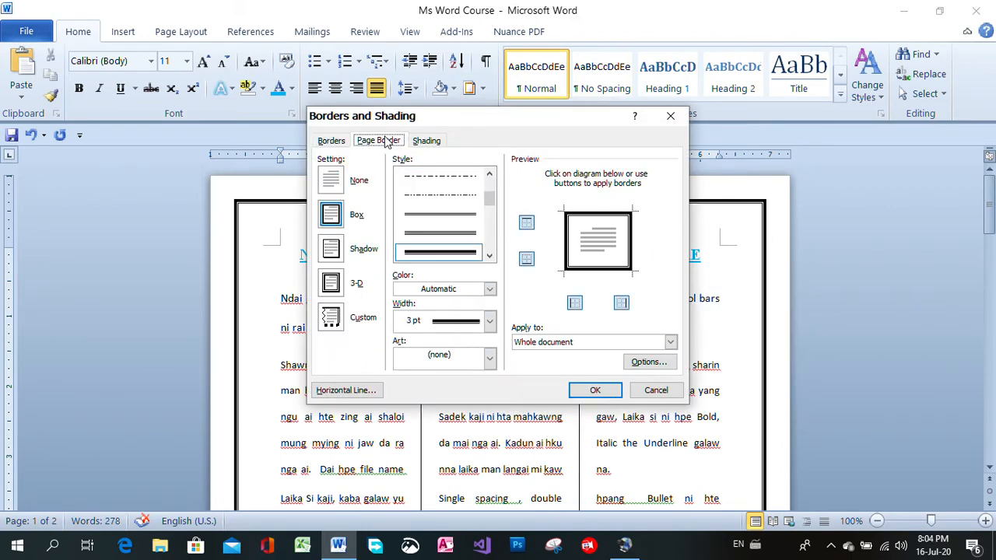
click(330, 181)
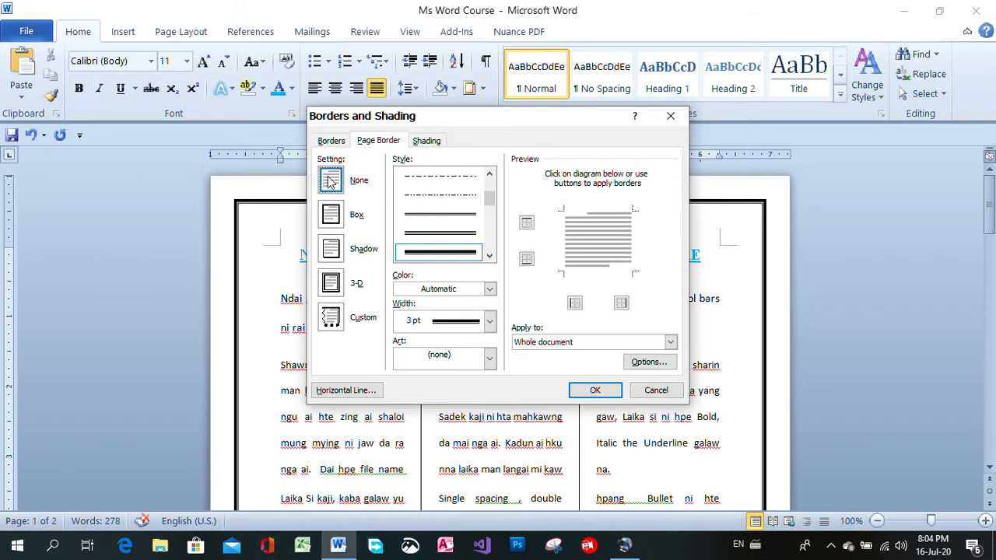
click(600, 390)
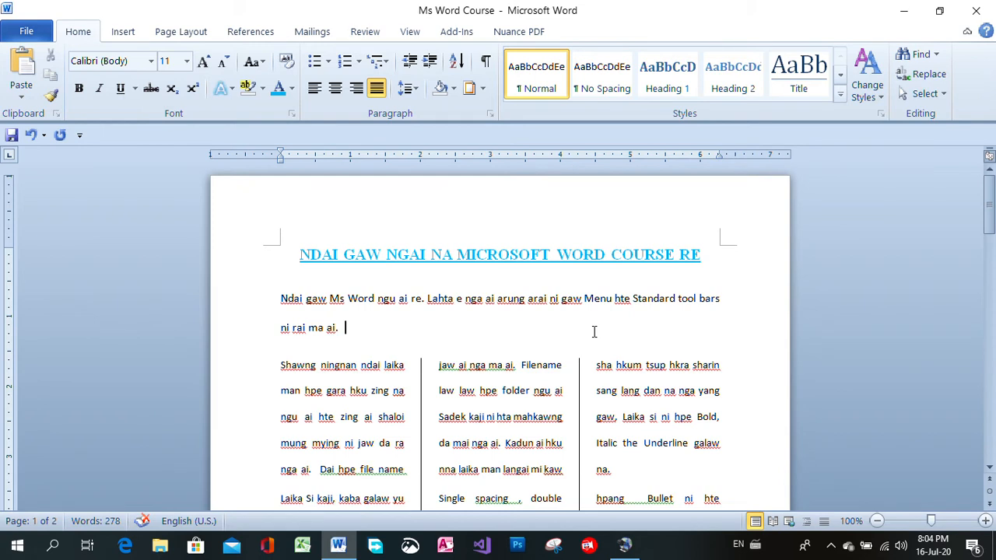
Apply a 3-D page border with the triple-line style to the whole document
click(482, 91)
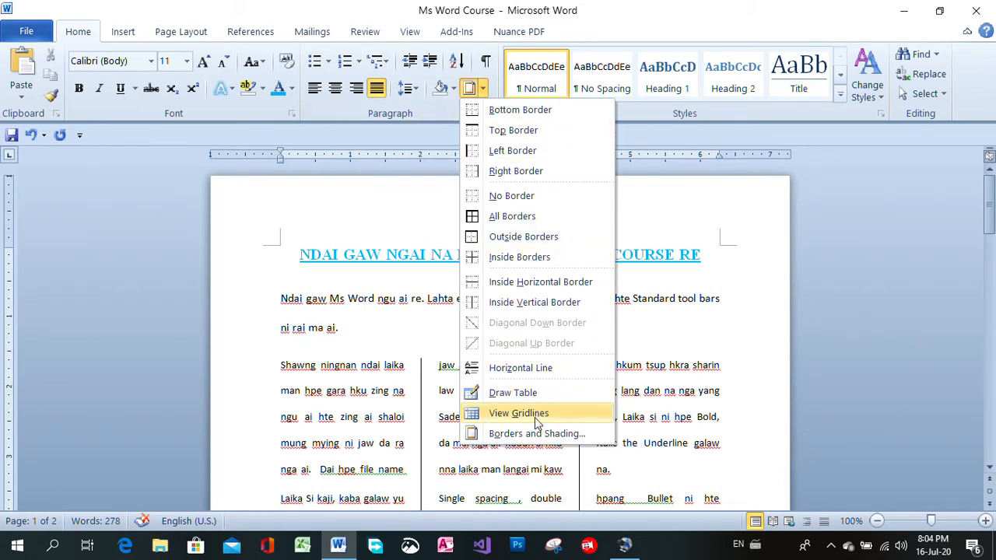
click(532, 430)
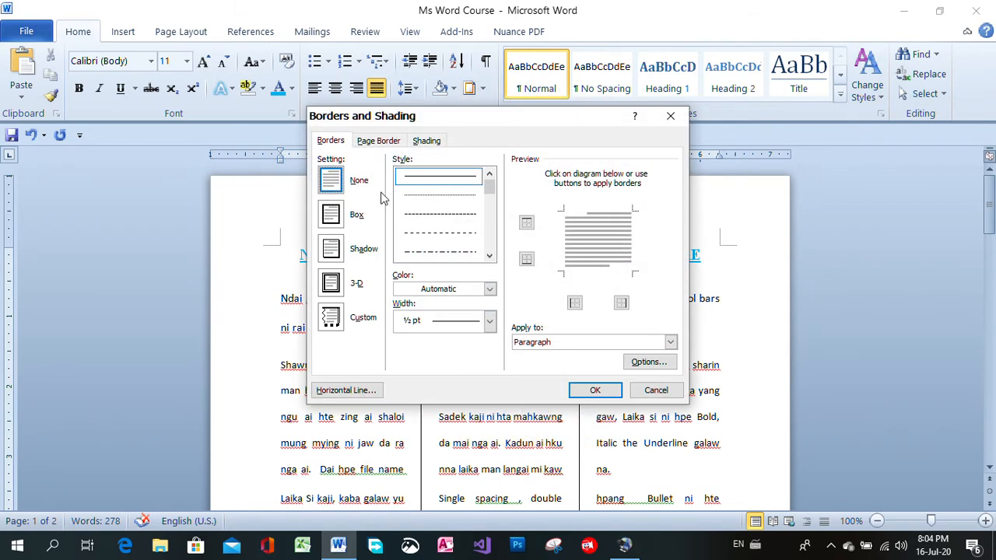
click(377, 142)
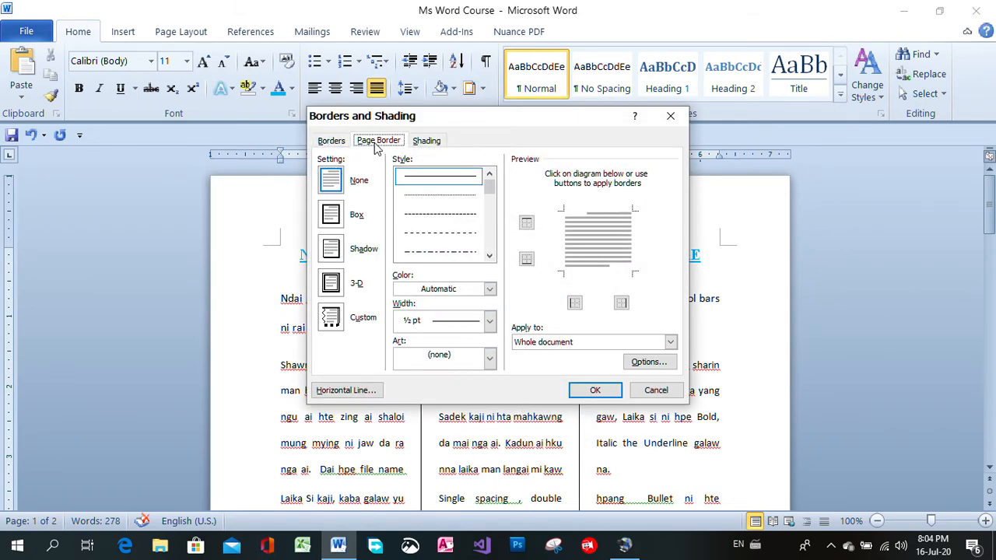
click(341, 286)
click(490, 256)
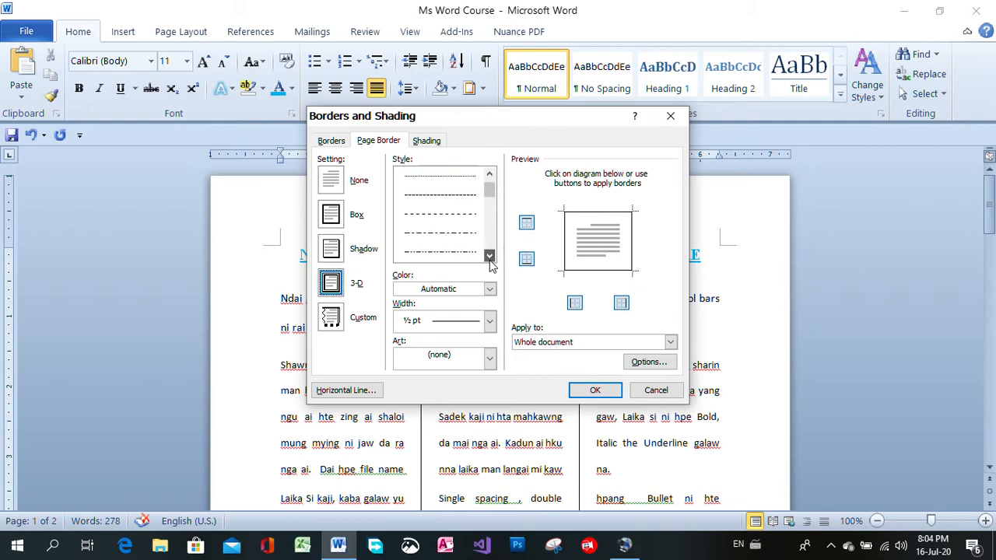
click(489, 256)
click(489, 256)
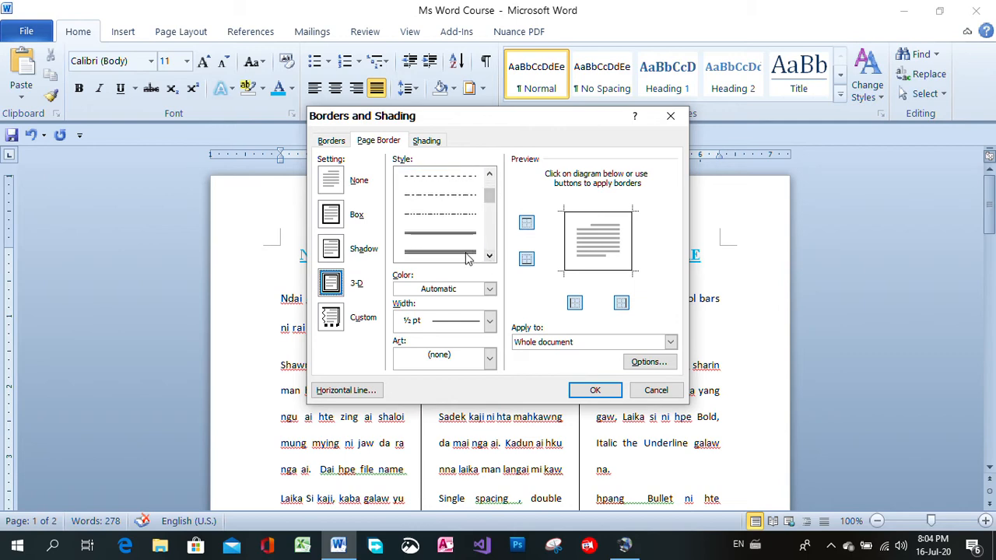
click(467, 253)
click(585, 390)
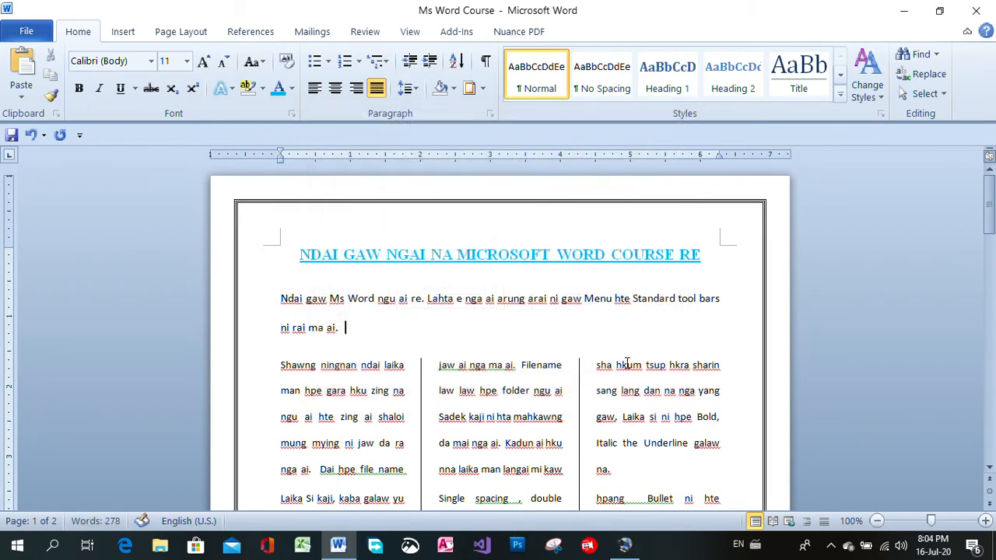
Apply a shadow border with the wide-gap 3 pt thick-and-thin double line to the paragraph starting "Header and Footer"
drag(989, 218, 982, 293)
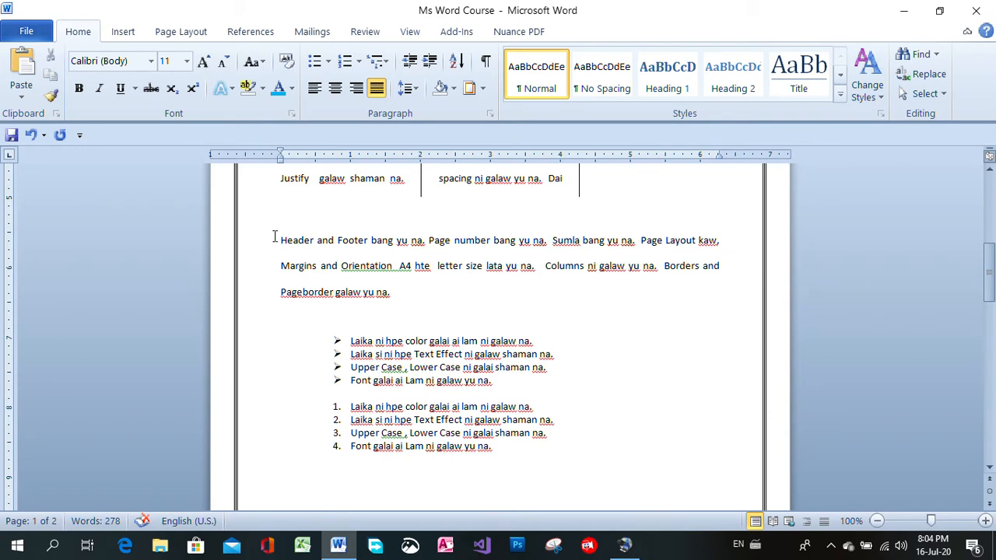
drag(280, 240, 446, 288)
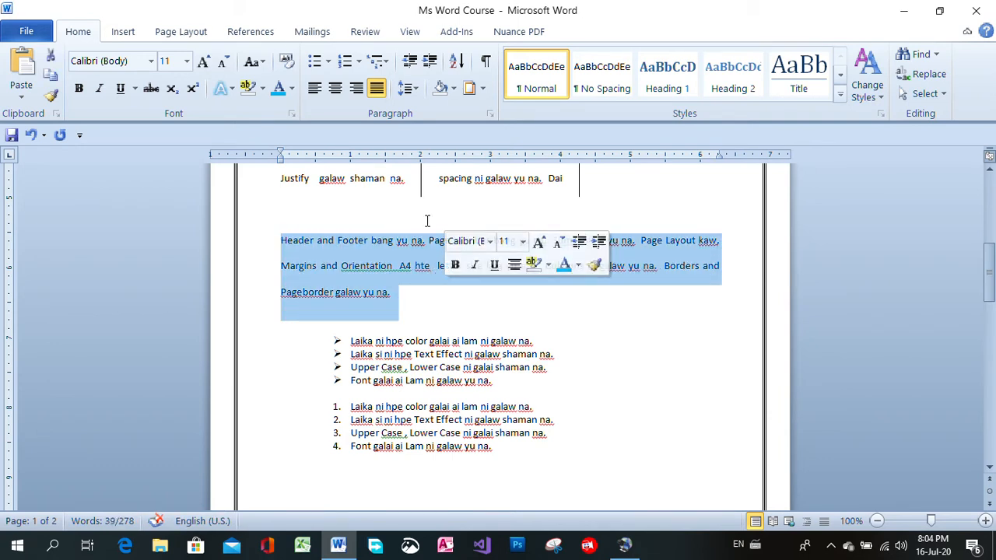
click(482, 89)
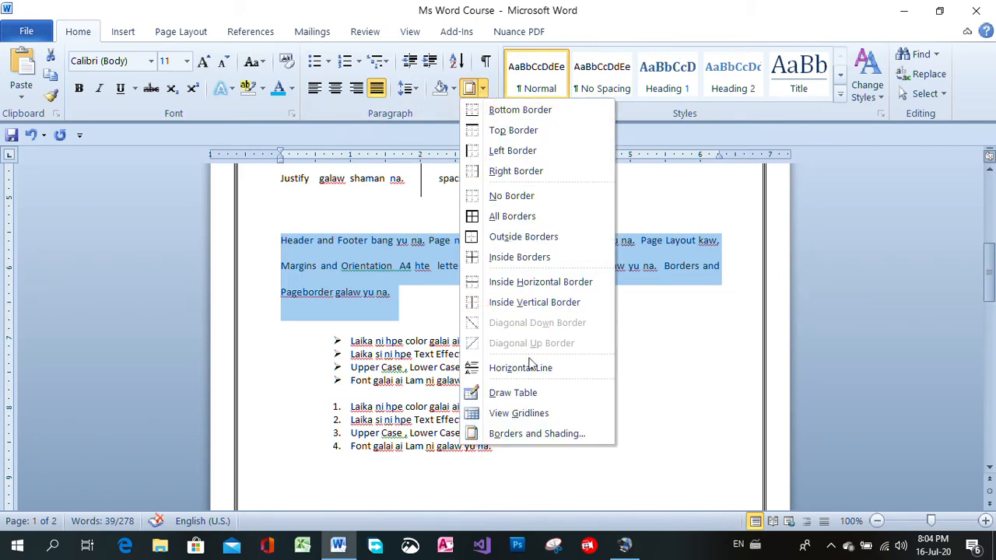
click(532, 434)
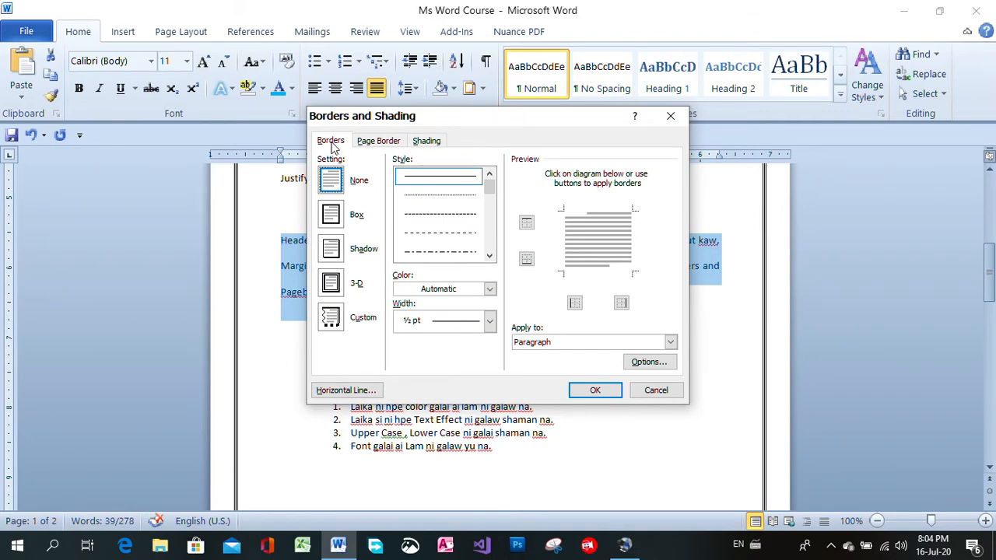
click(489, 256)
click(489, 256)
click(490, 256)
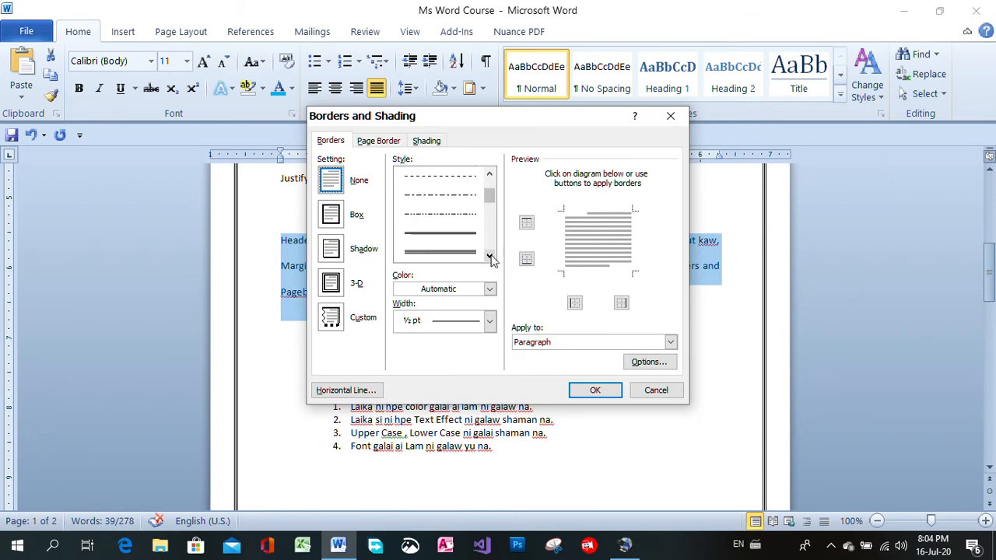
click(490, 256)
click(489, 256)
click(490, 256)
click(489, 256)
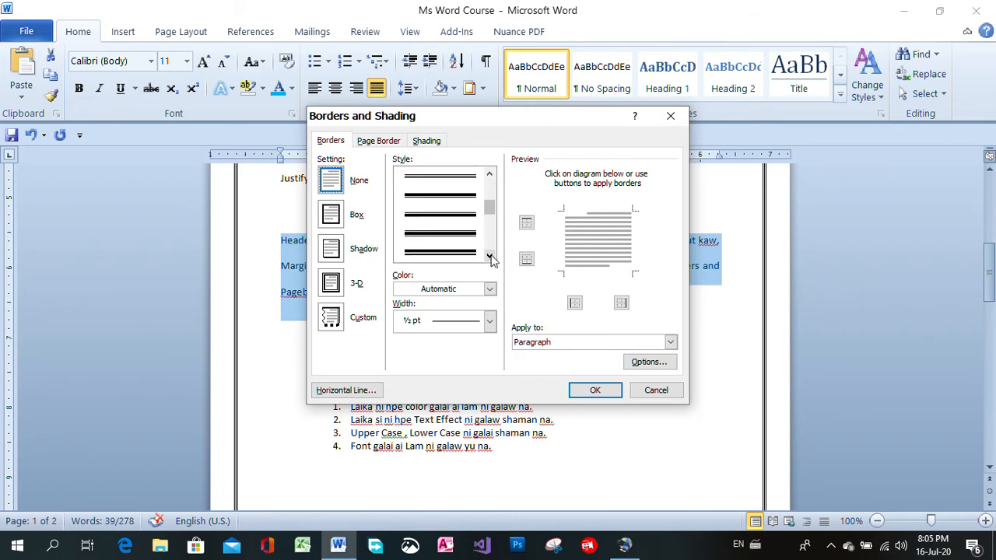
click(490, 256)
click(489, 256)
click(490, 256)
click(489, 256)
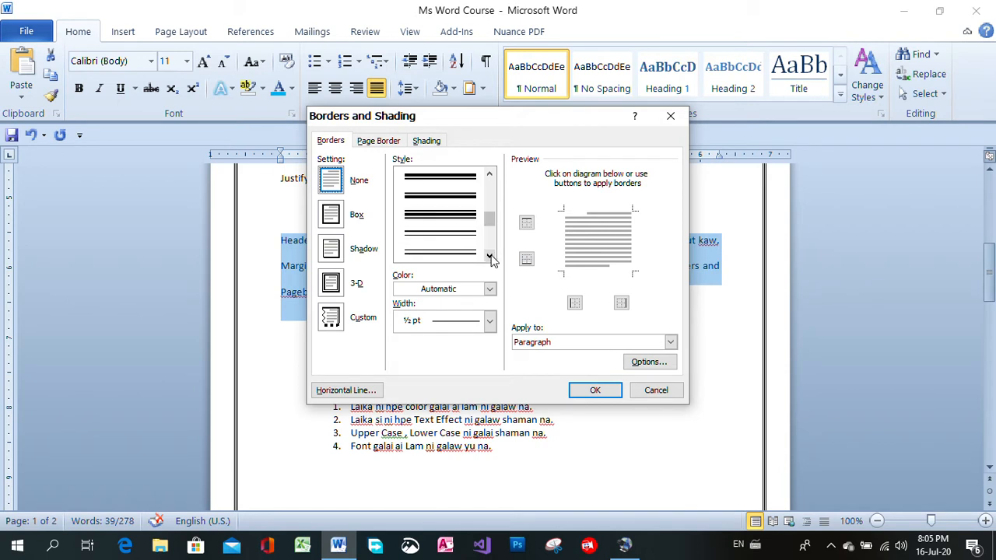
click(458, 236)
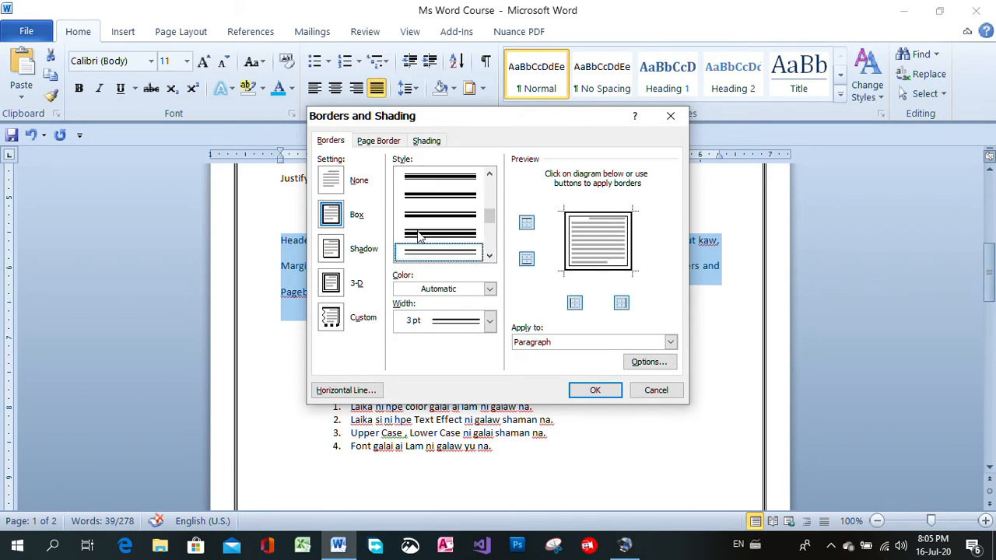
click(337, 253)
click(599, 390)
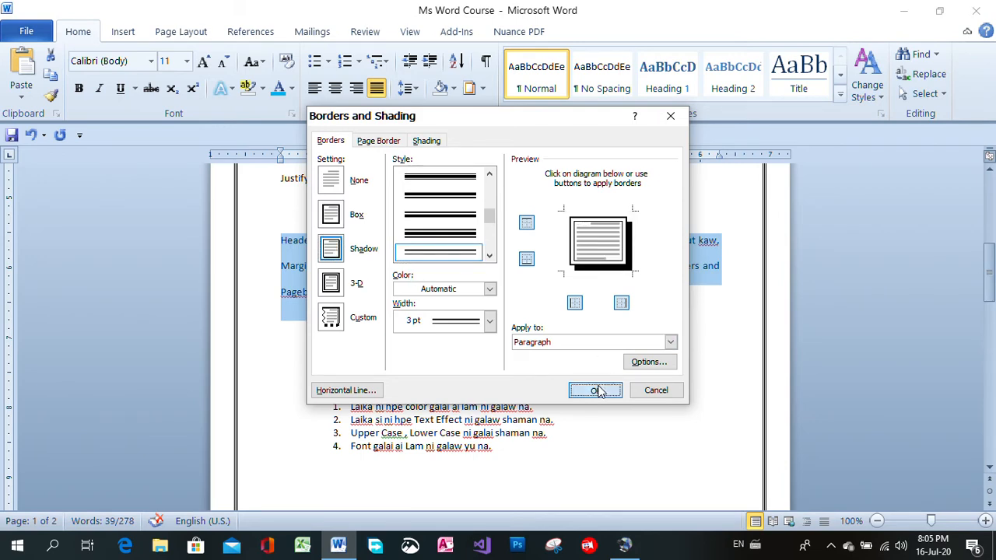
click(666, 426)
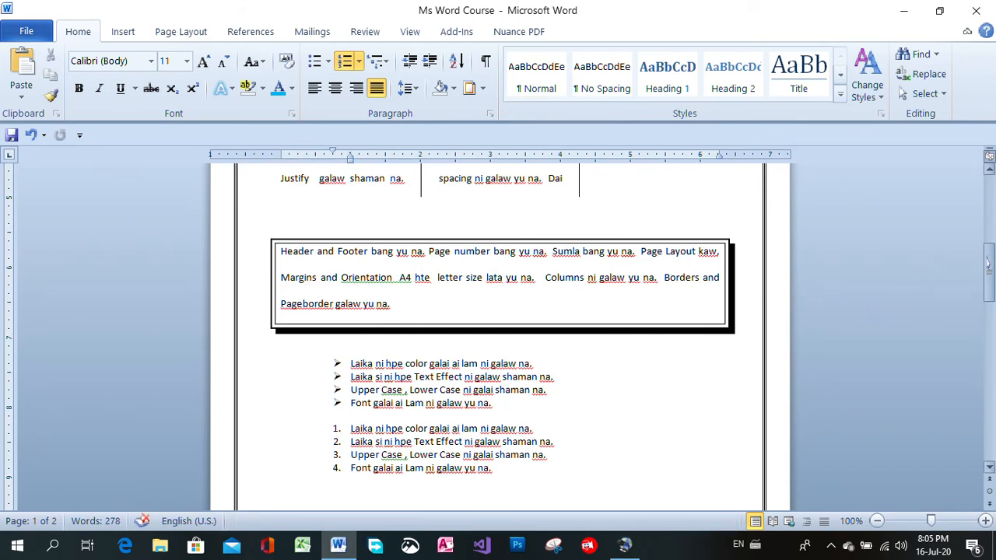
Remove the border from the "Header and Footer" paragraph using the None setting
mouse_move(989, 285)
mouse_down()
mouse_move(987, 312)
mouse_move(987, 267)
mouse_up()
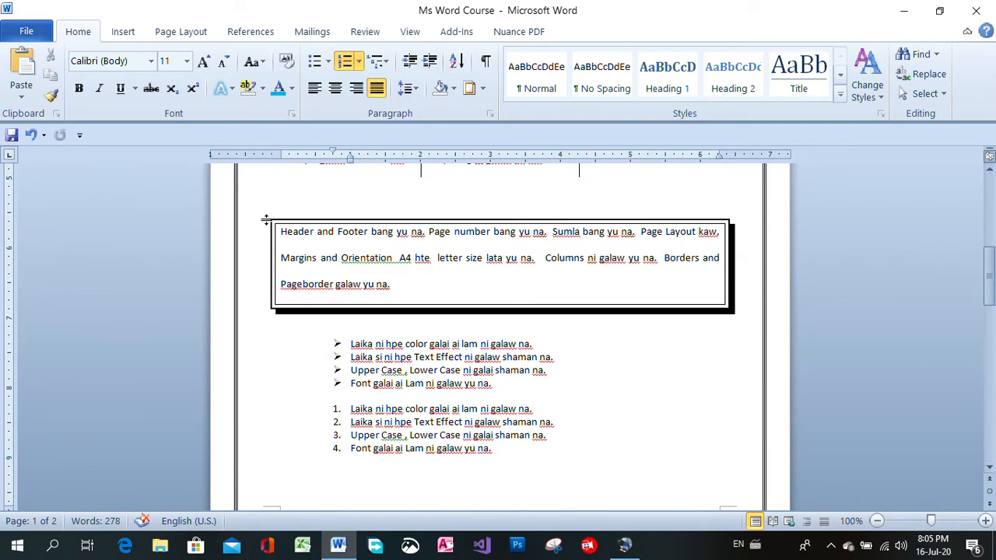
click(247, 230)
drag(249, 240, 258, 311)
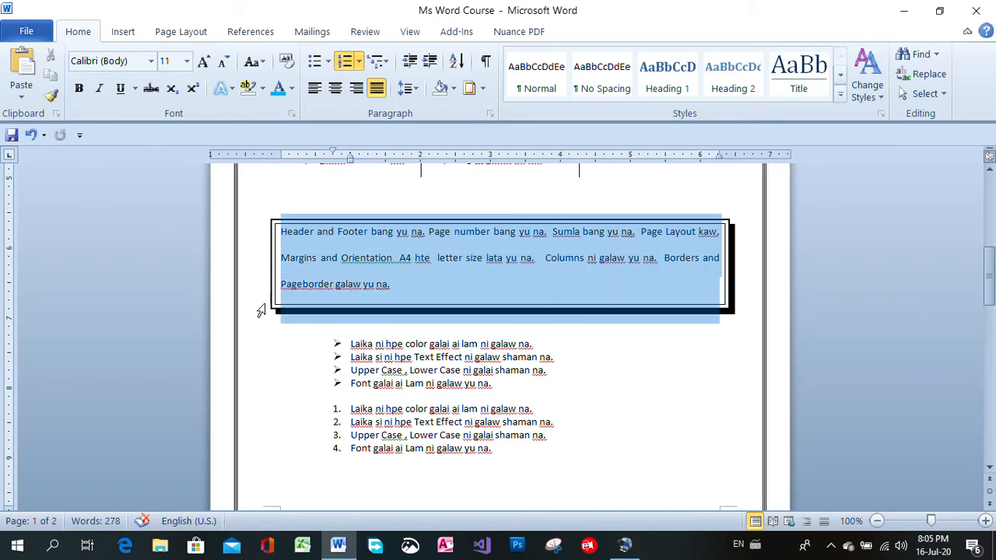
click(483, 89)
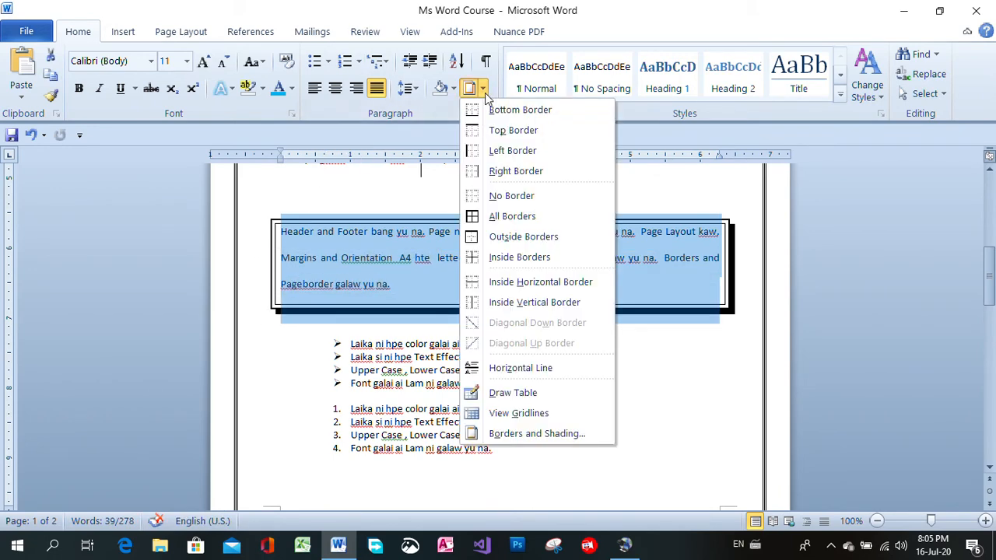
click(535, 433)
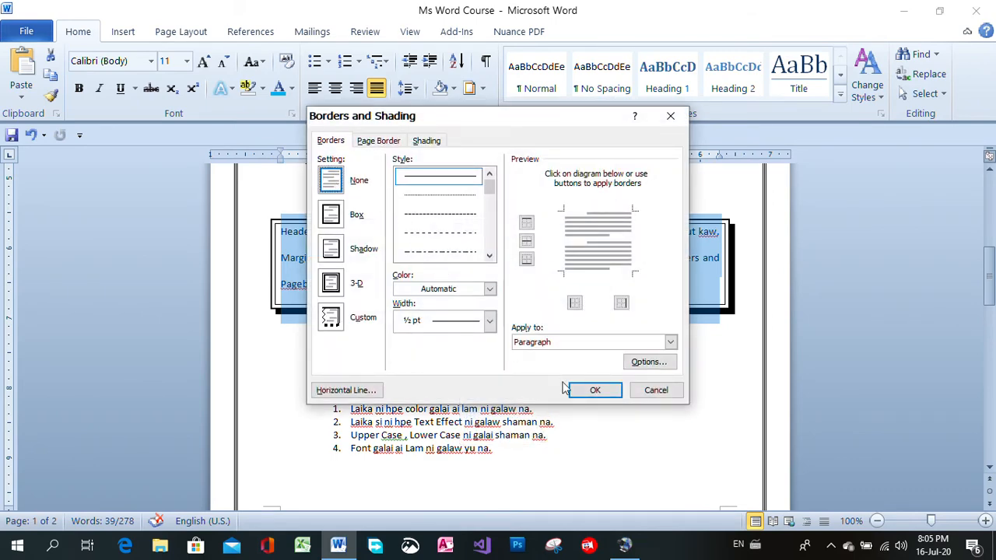
click(593, 392)
click(646, 419)
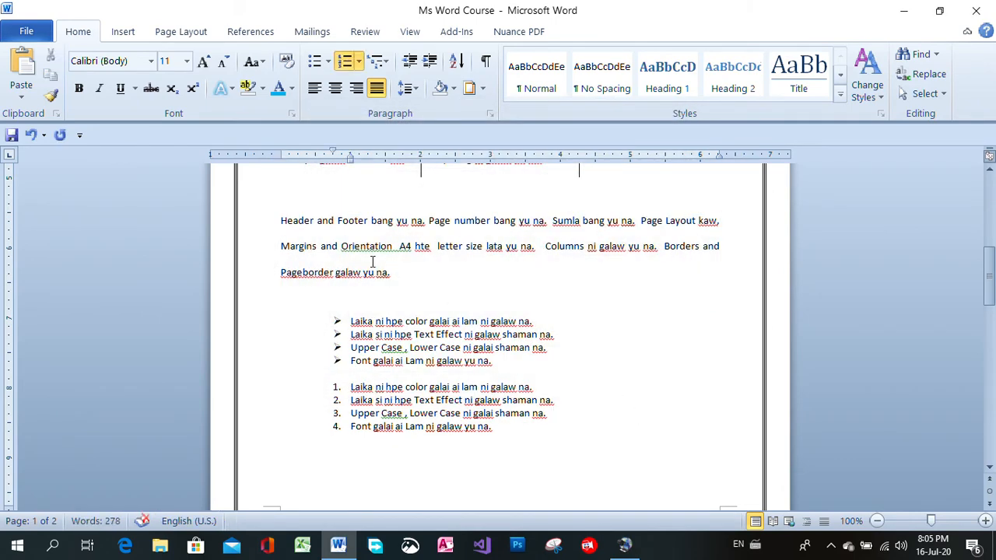
Give the "Header and Footer" paragraph a shadow border with the narrow-gap 3 pt thick-and-thin double line
click(258, 234)
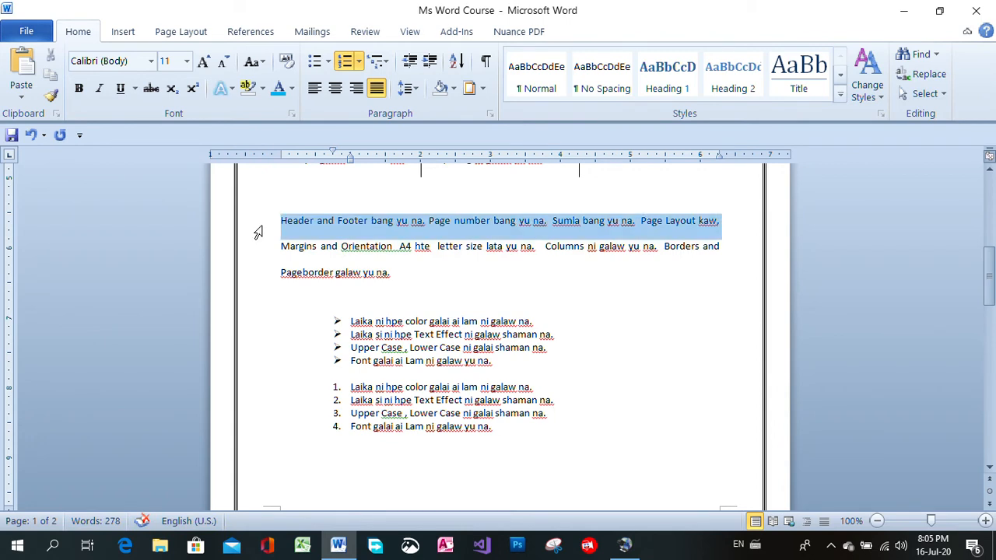
drag(258, 233, 253, 273)
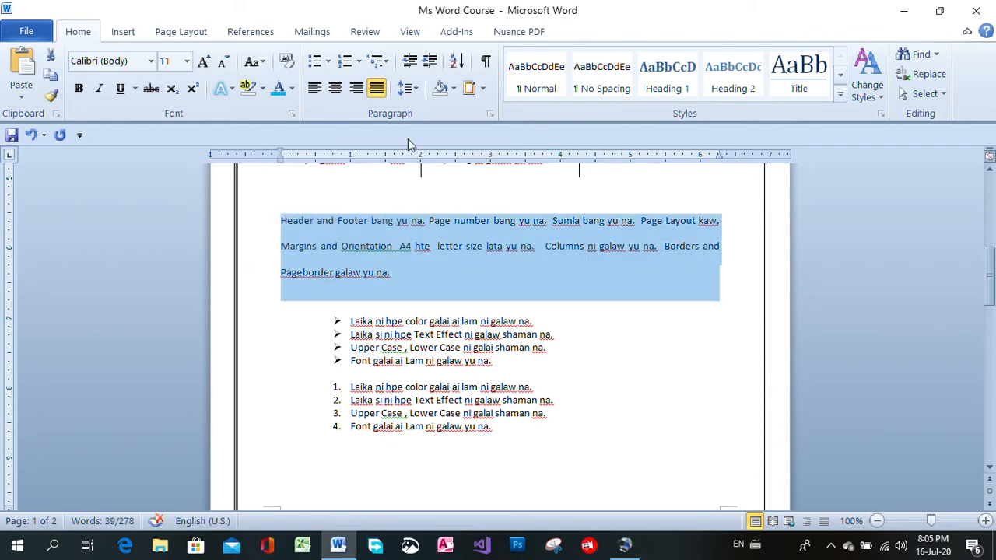
click(482, 89)
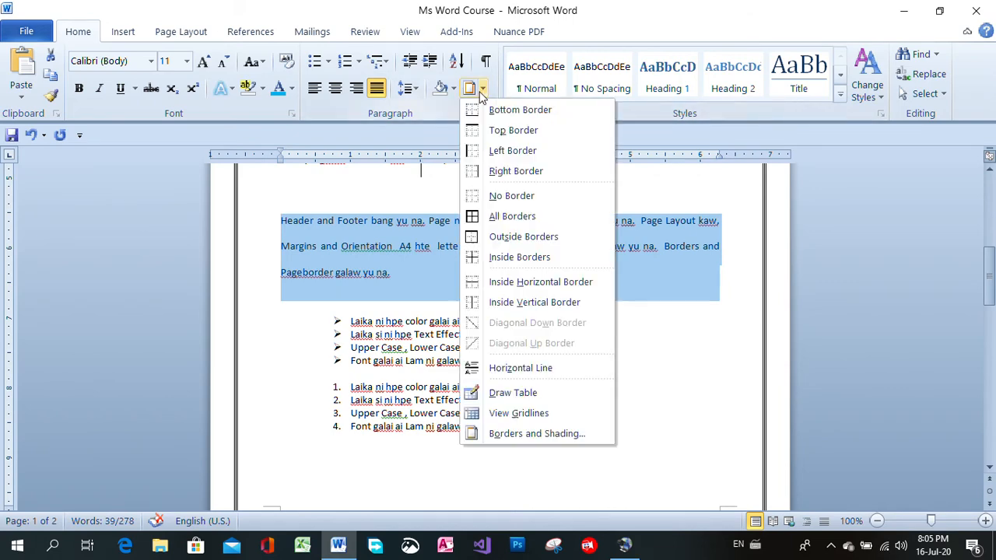
click(499, 434)
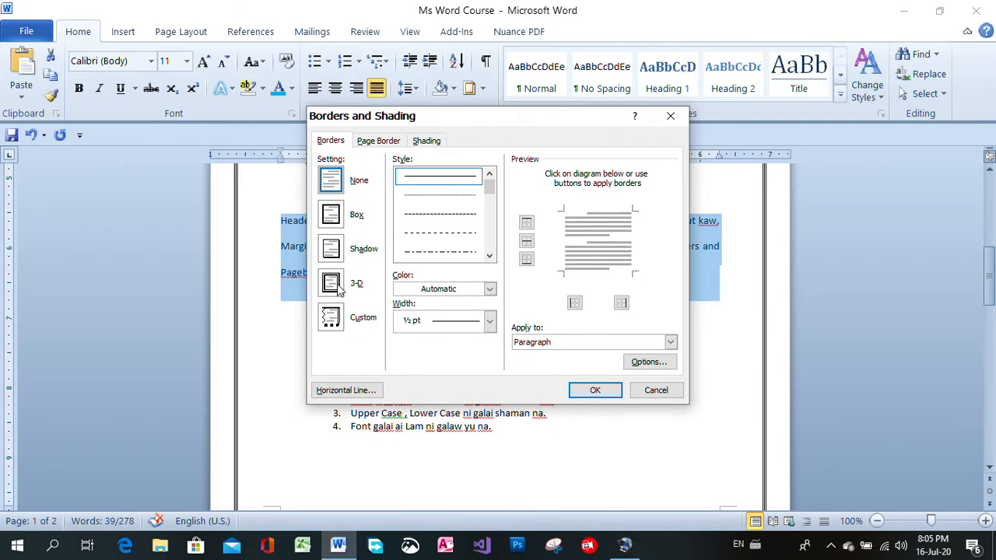
click(332, 249)
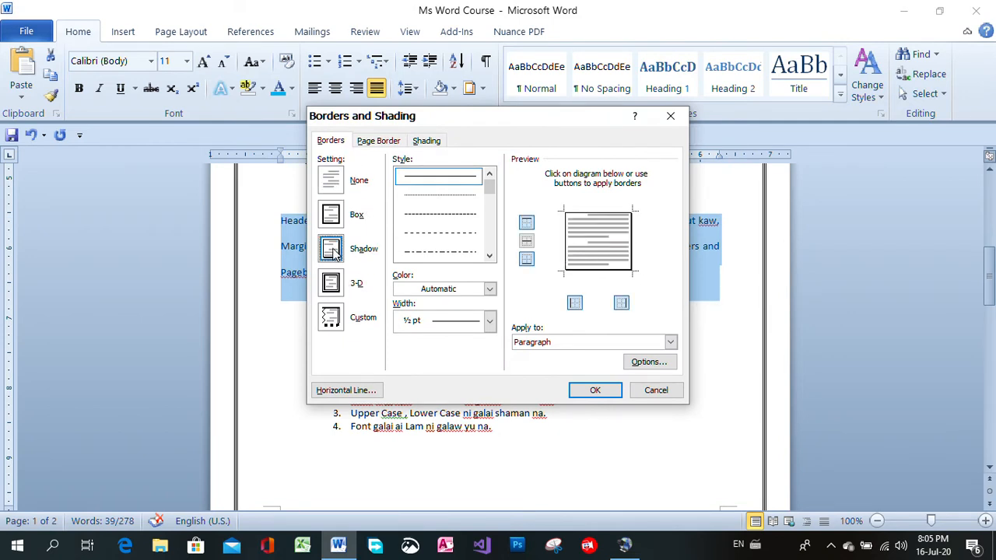
click(489, 256)
click(490, 256)
click(490, 256)
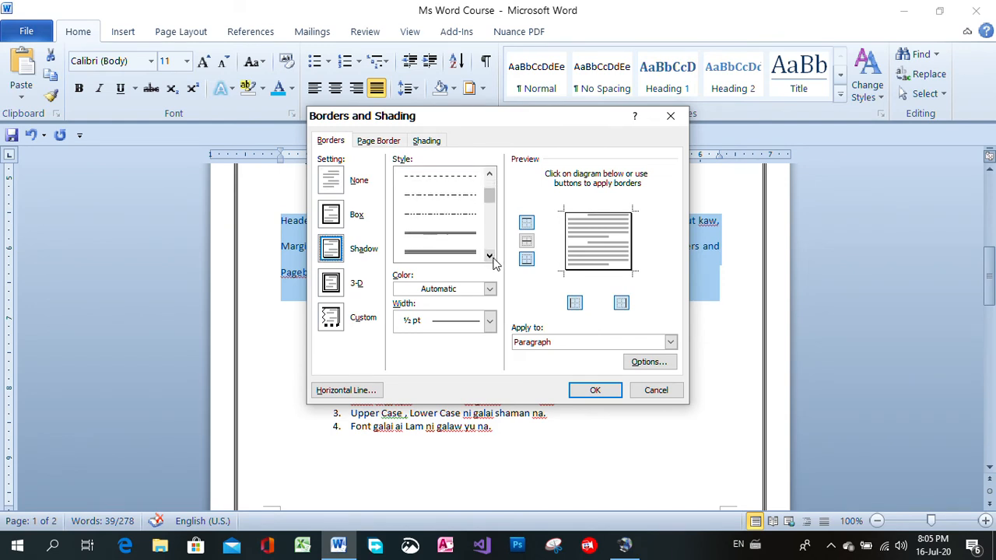
click(490, 256)
click(489, 255)
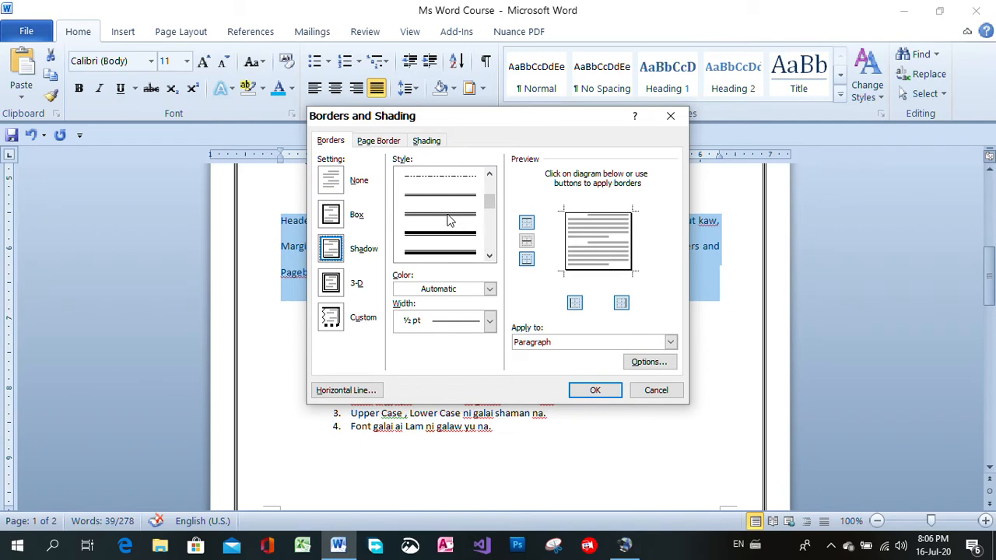
click(447, 241)
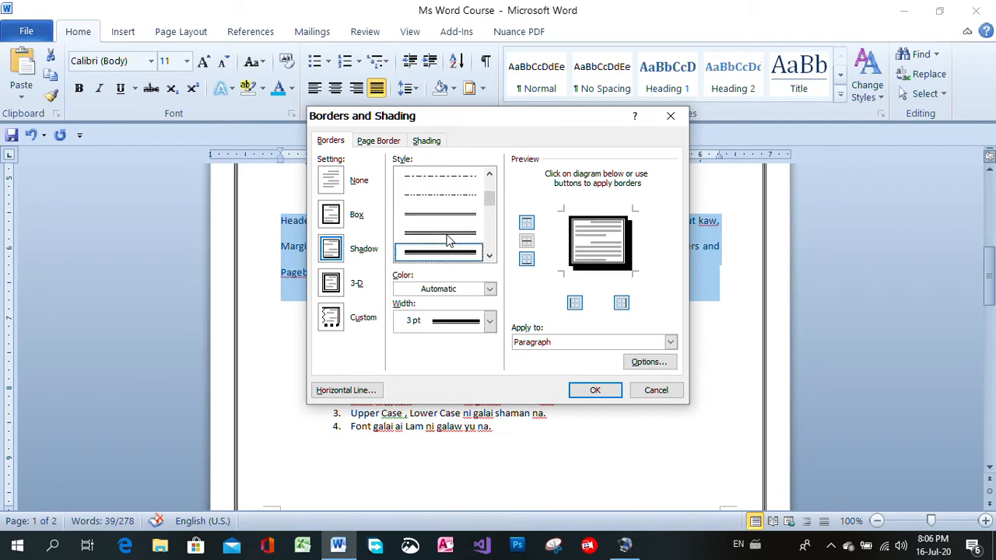
click(589, 394)
click(595, 393)
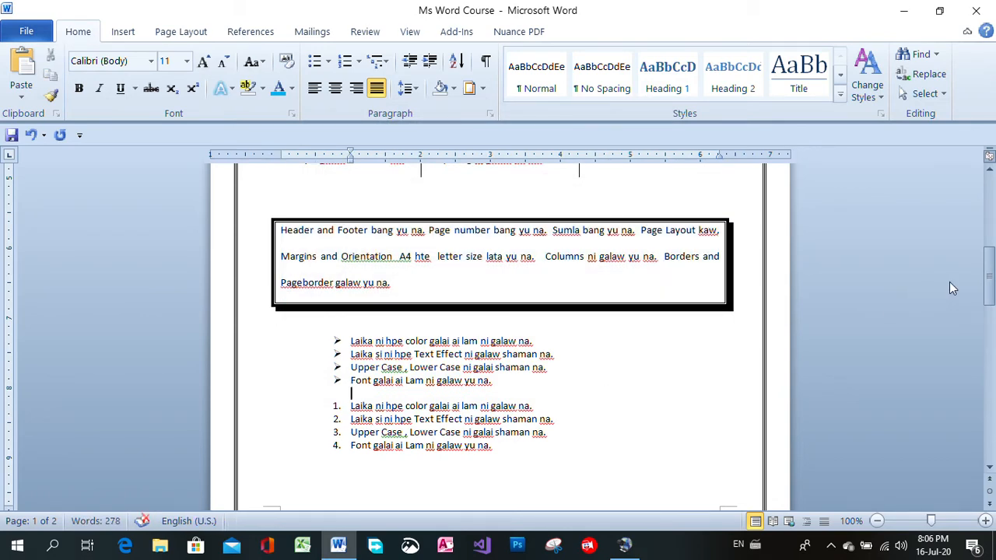
Insert the portrait picture from the Desktop folder My_file at the start of the first paragraph below the title
drag(987, 283, 987, 240)
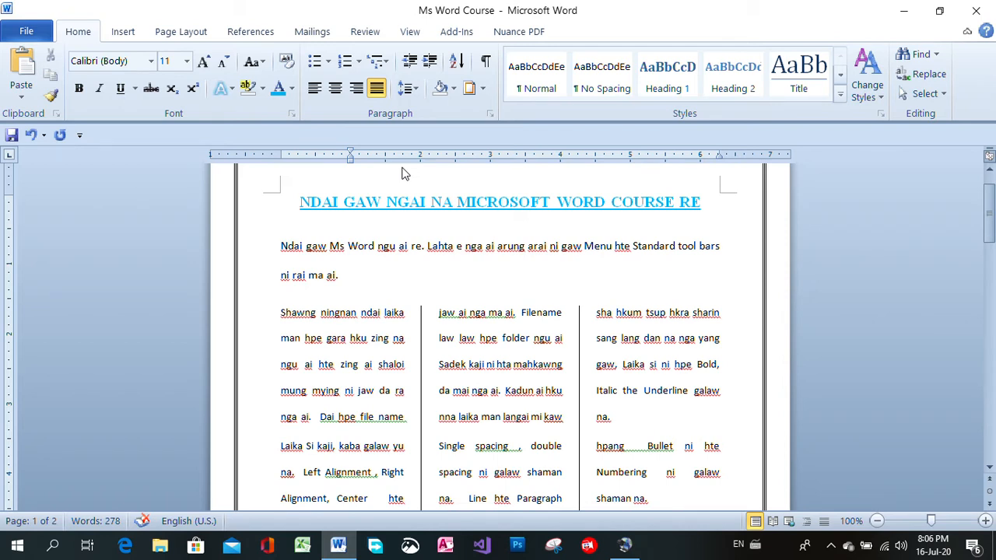
click(281, 312)
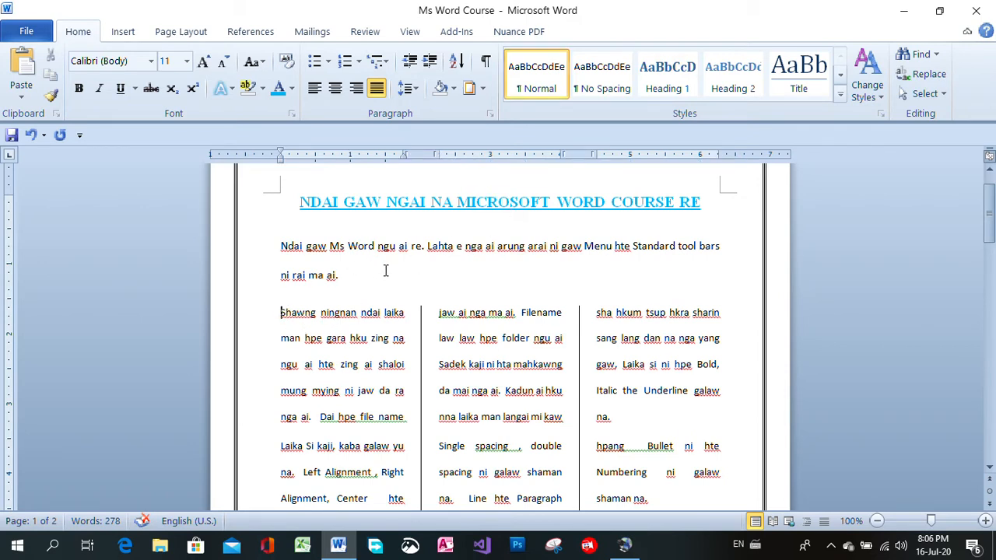
click(279, 245)
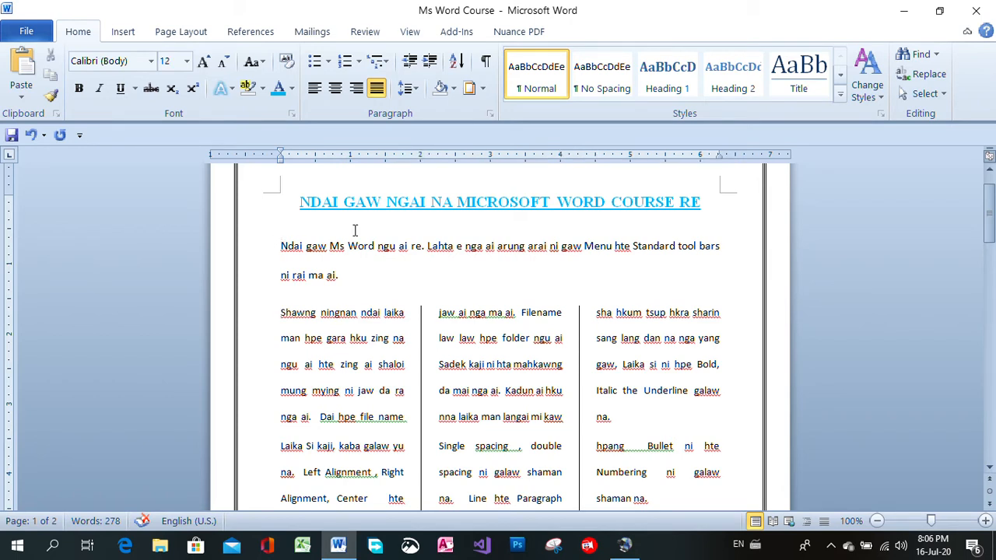
click(125, 36)
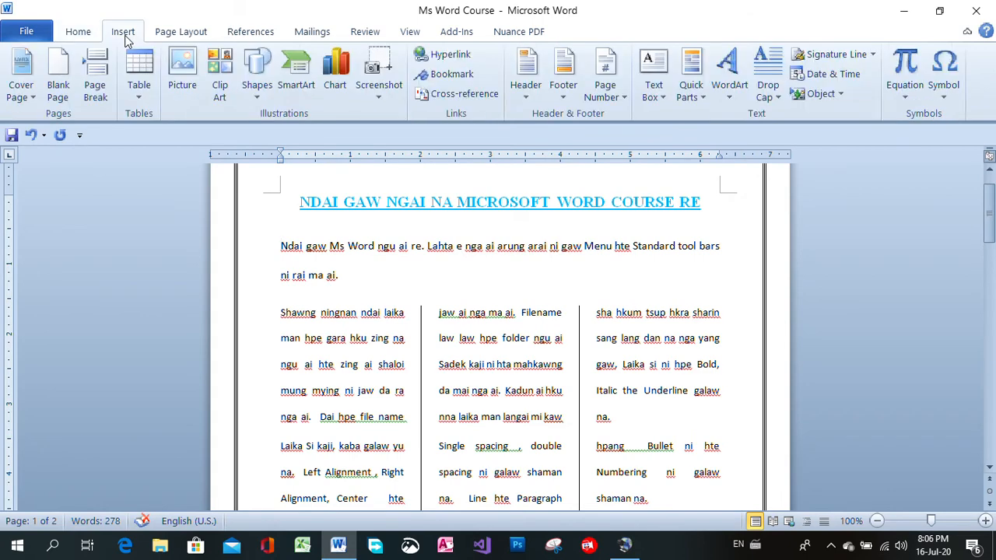
click(186, 70)
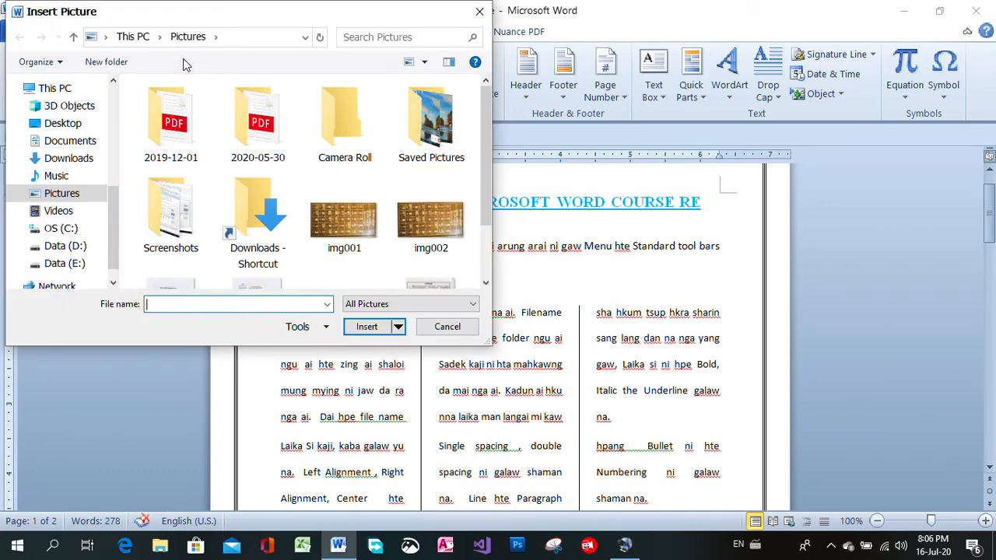
click(74, 123)
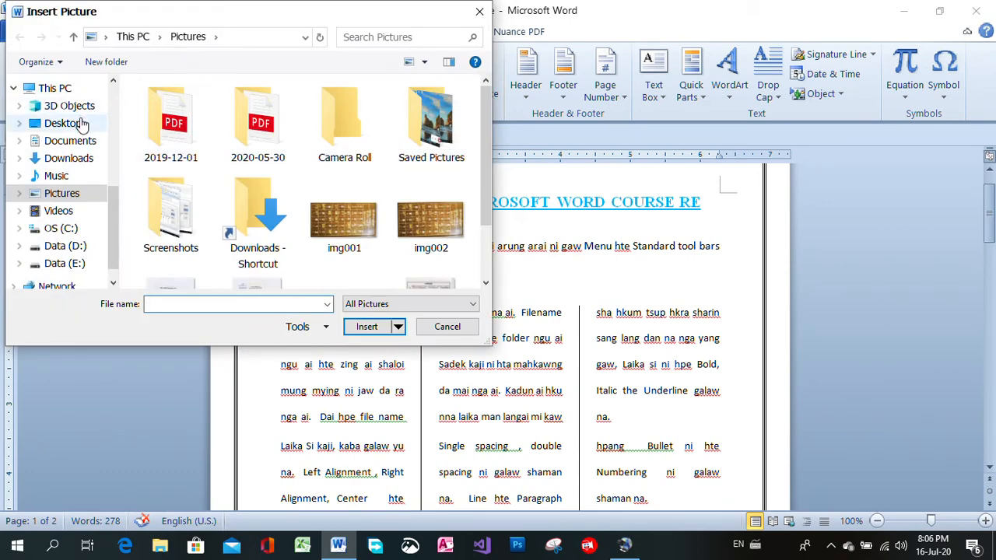
double_click(441, 137)
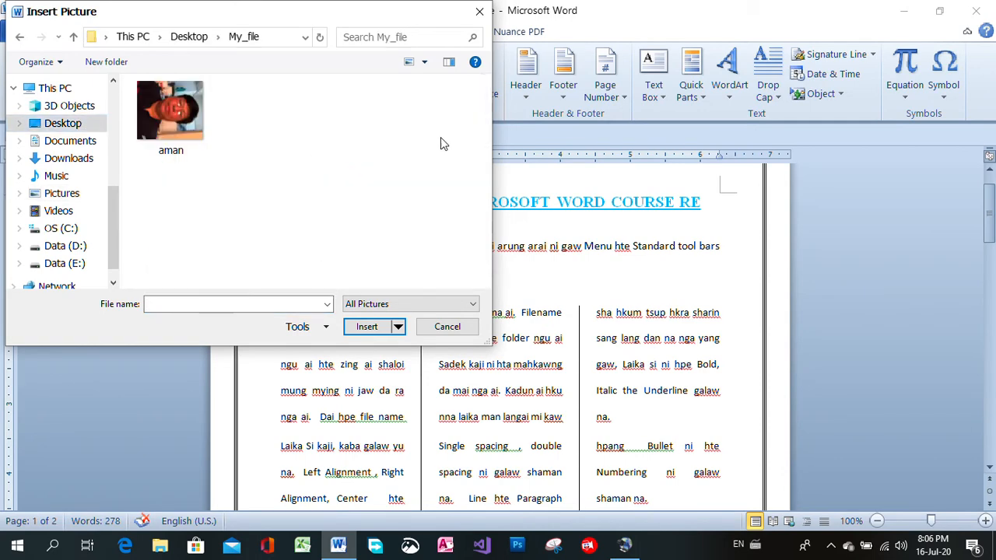
click(172, 109)
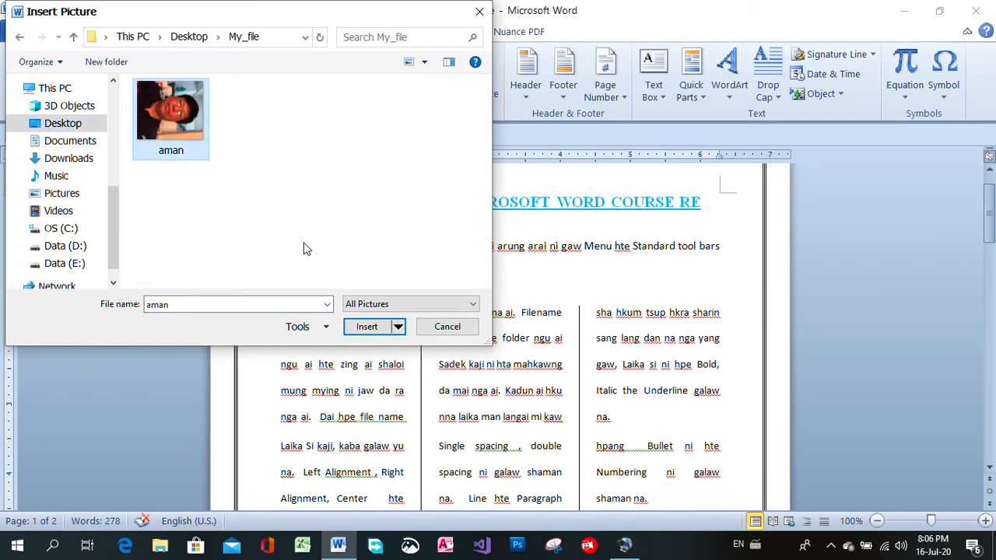
click(364, 333)
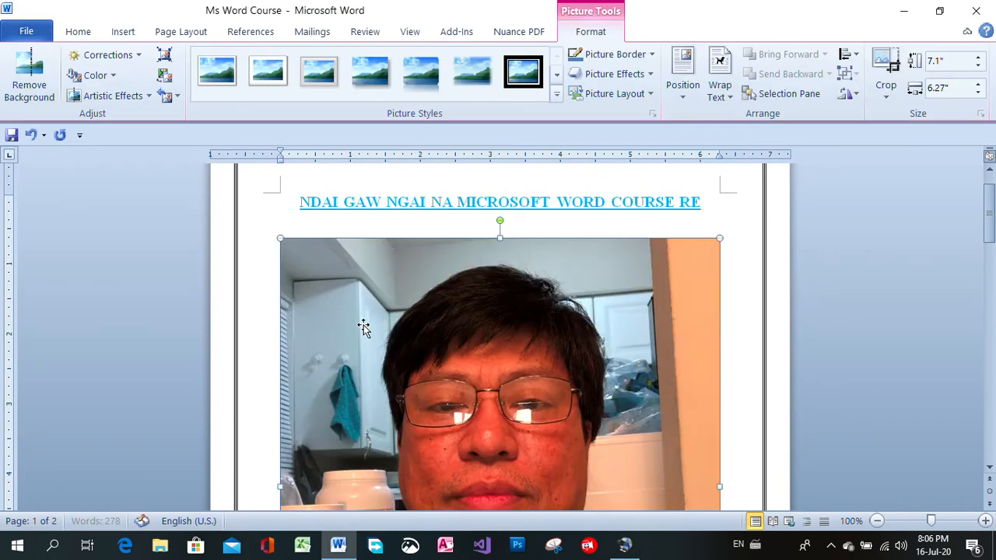
drag(990, 225, 990, 204)
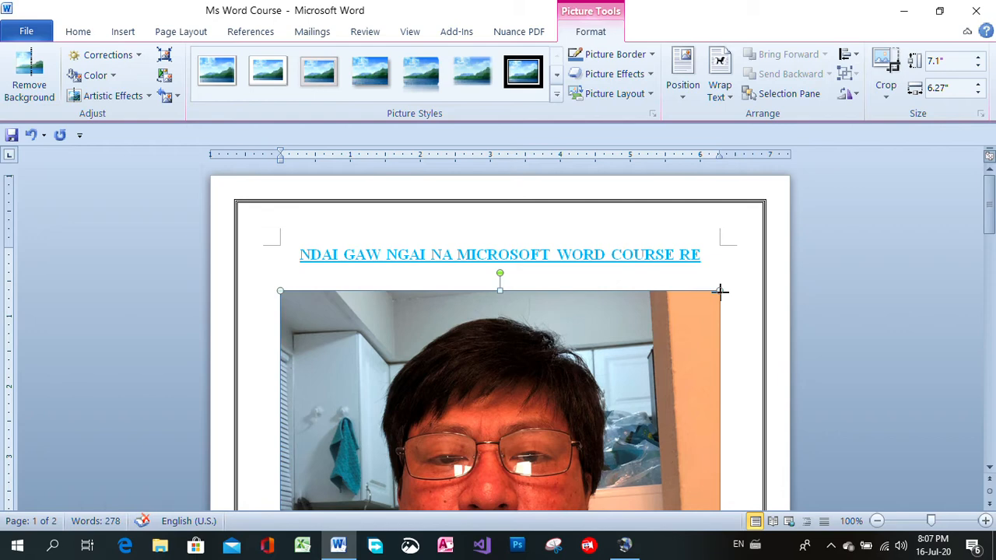
Shrink the inserted portrait picture to about 3.39" high and 3.42" wide
drag(720, 291, 524, 451)
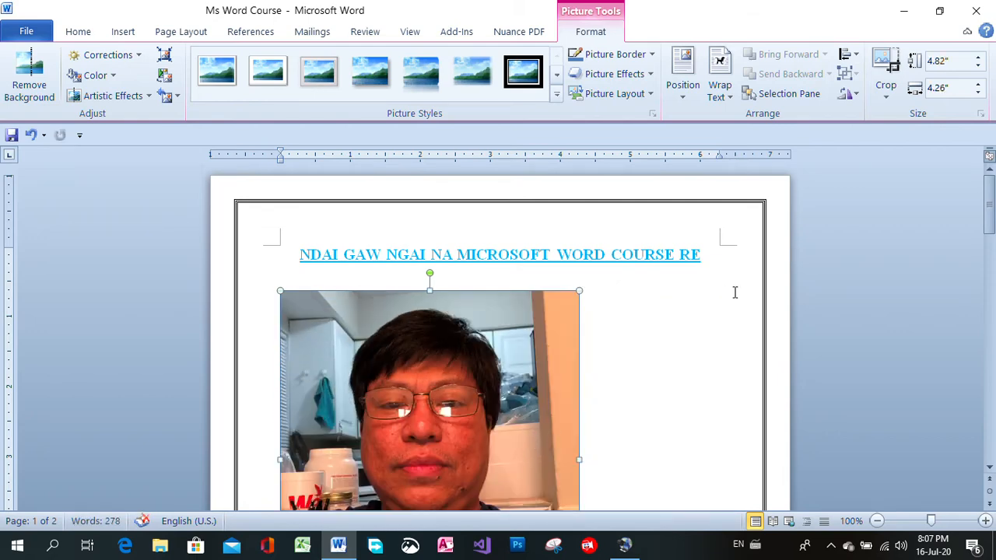
drag(989, 207, 989, 242)
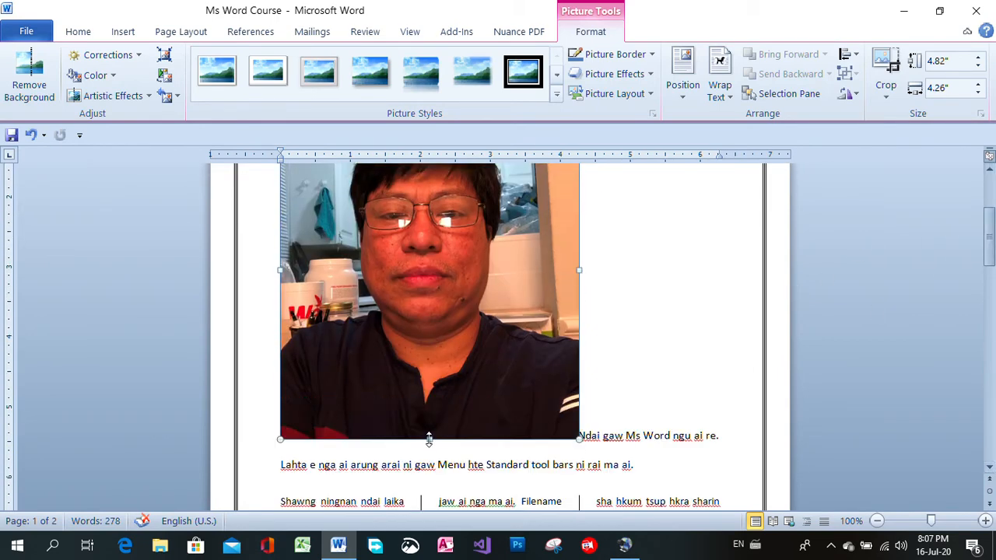
drag(429, 440, 445, 338)
mouse_move(989, 249)
mouse_down()
mouse_move(989, 222)
mouse_move(989, 235)
mouse_up()
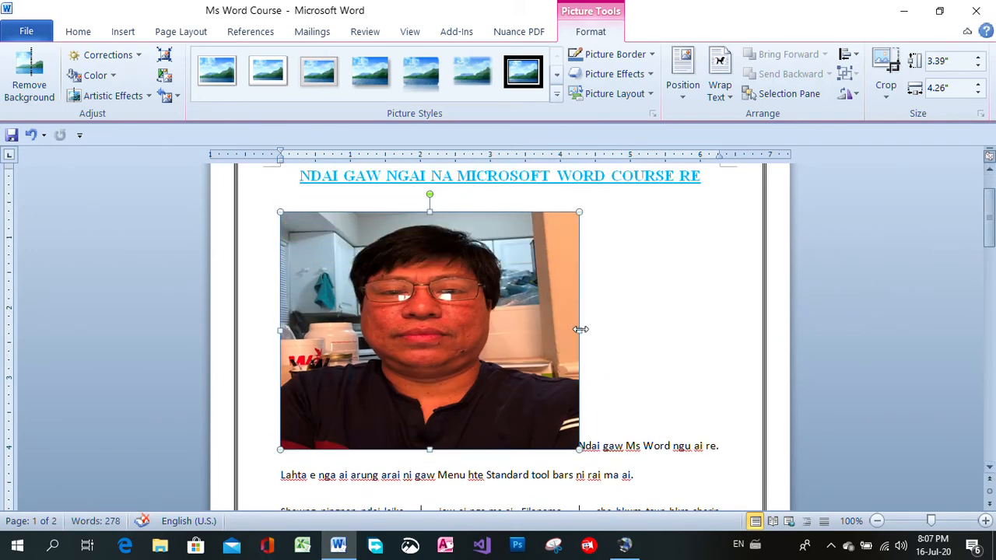
drag(579, 329, 523, 330)
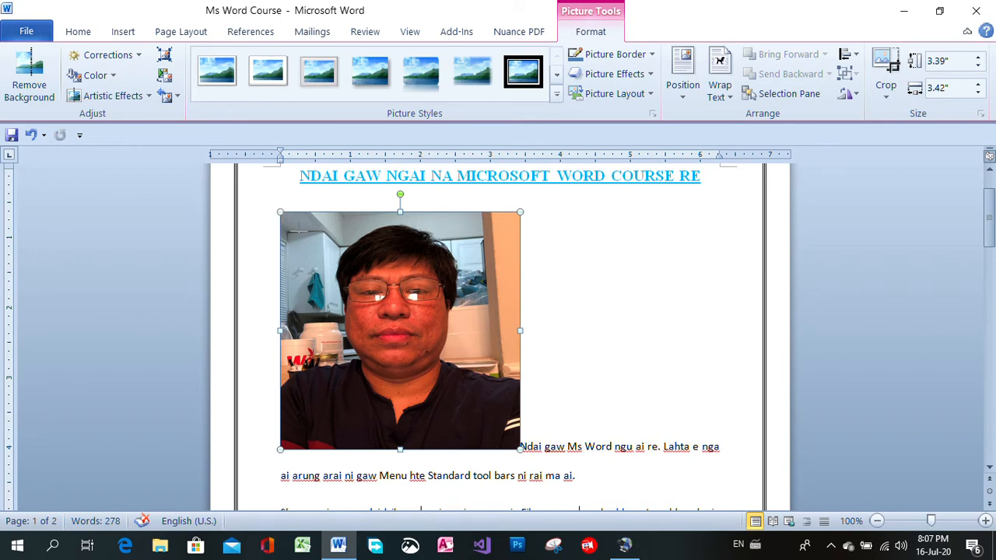
Reduce the portrait picture to about 1.13" high by 1" wide and move it inline into the middle of the first paragraph's opening line
drag(280, 212, 416, 313)
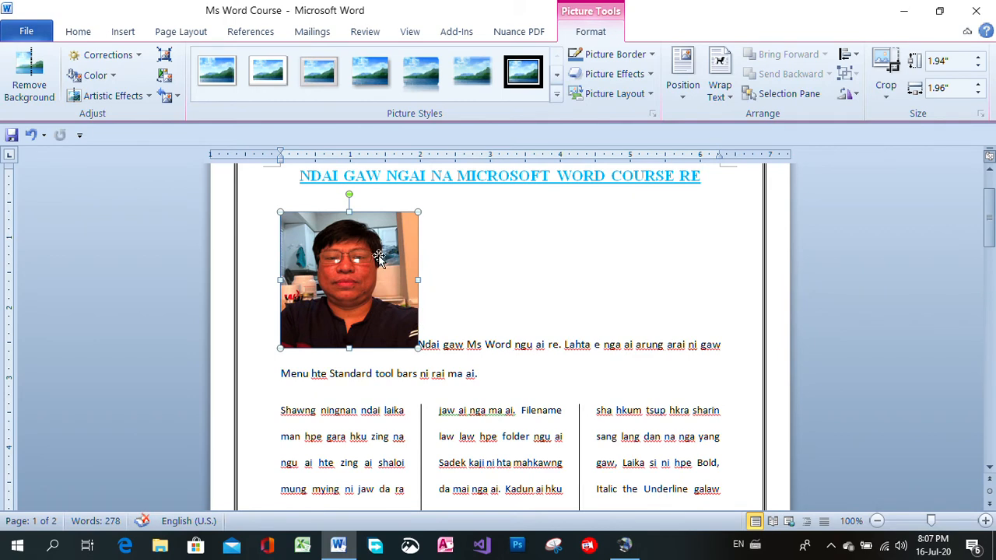
drag(375, 270, 372, 262)
drag(419, 212, 389, 237)
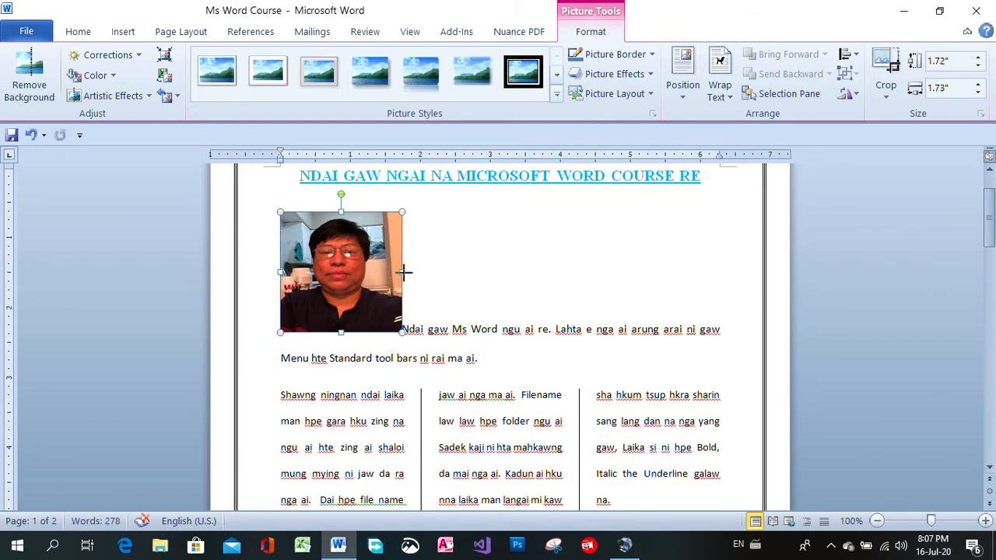
drag(403, 273, 511, 225)
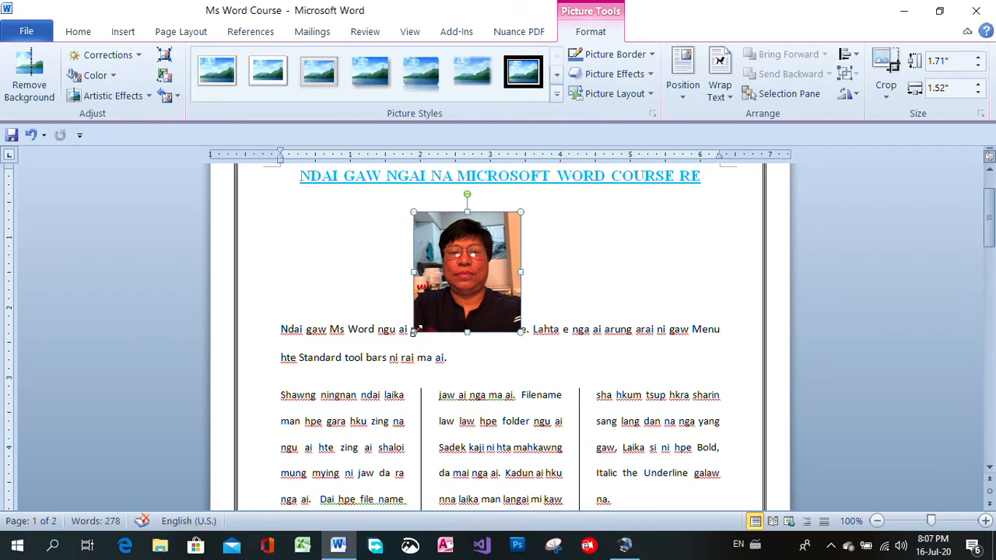
drag(414, 332, 434, 289)
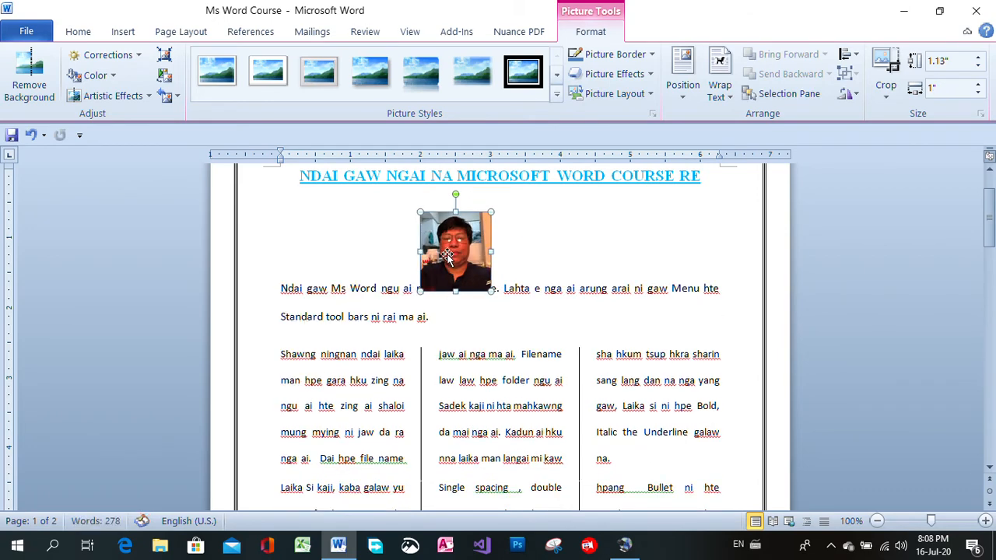
Set the portrait picture's text wrapping to Square
click(460, 241)
right_click(455, 248)
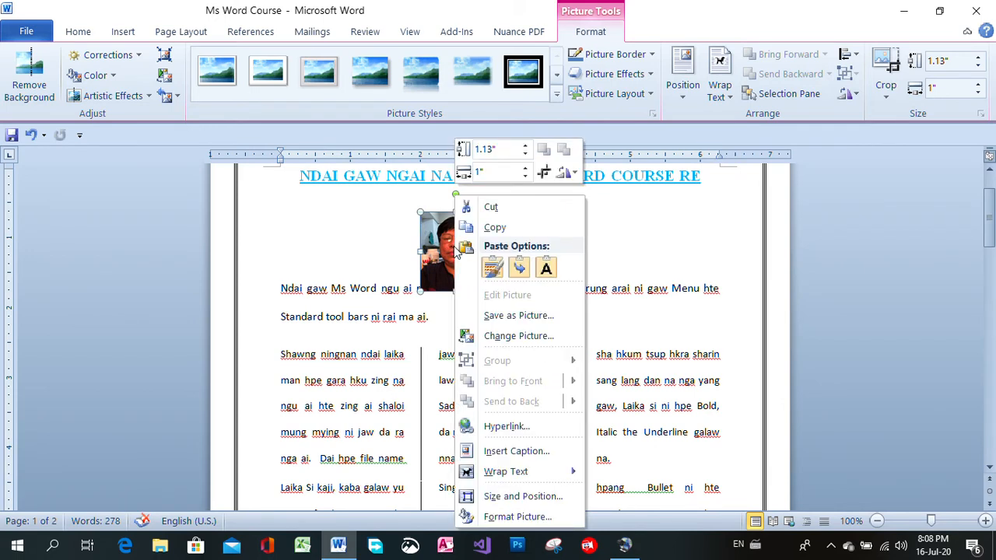
mouse_move(536, 476)
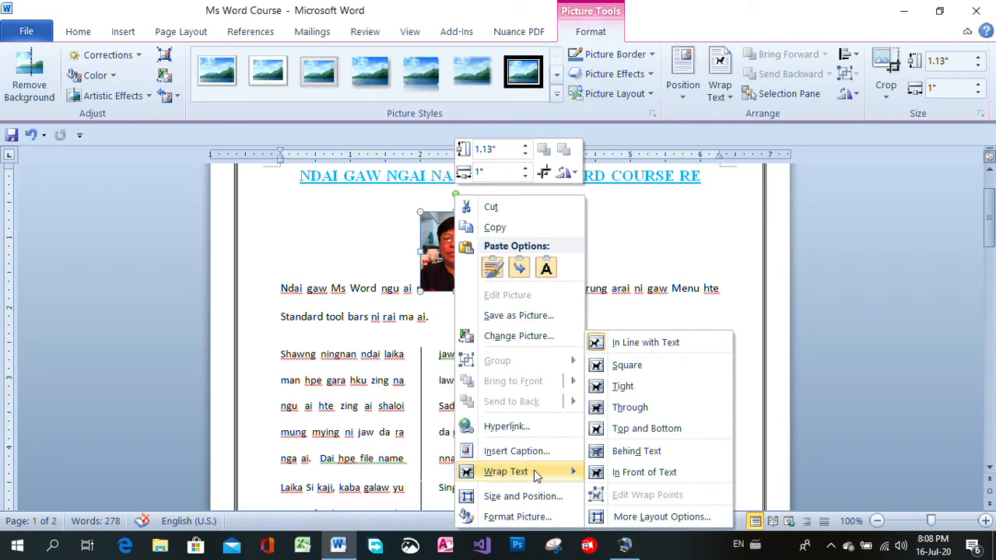
click(629, 472)
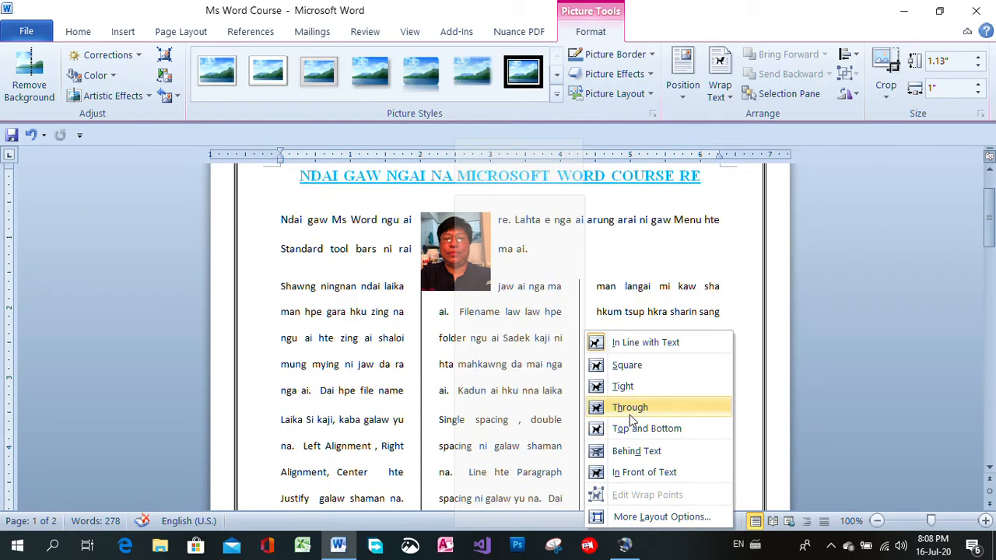
click(625, 365)
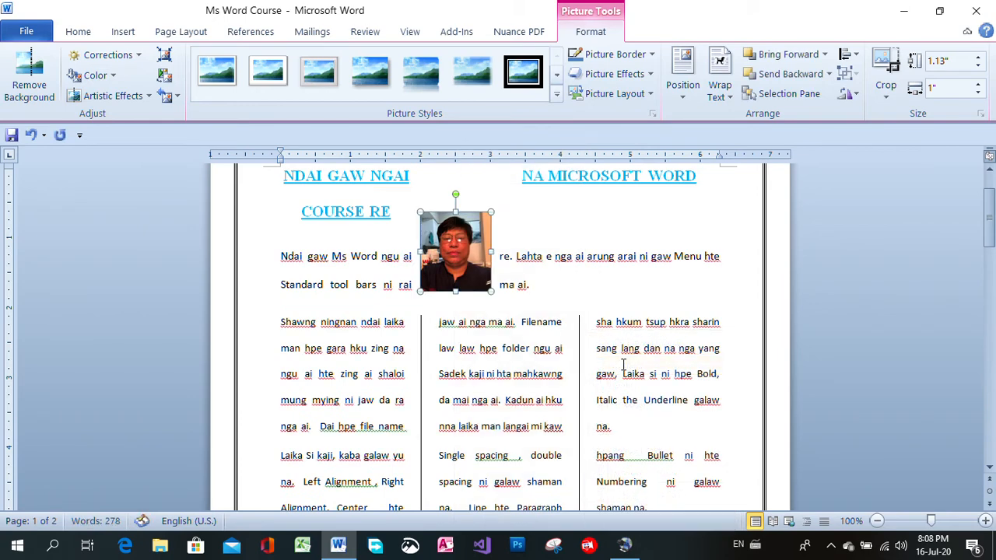
Move the portrait picture to the upper part of the middle text column and enlarge it to about 1.34" by 1.19"
drag(460, 239, 472, 356)
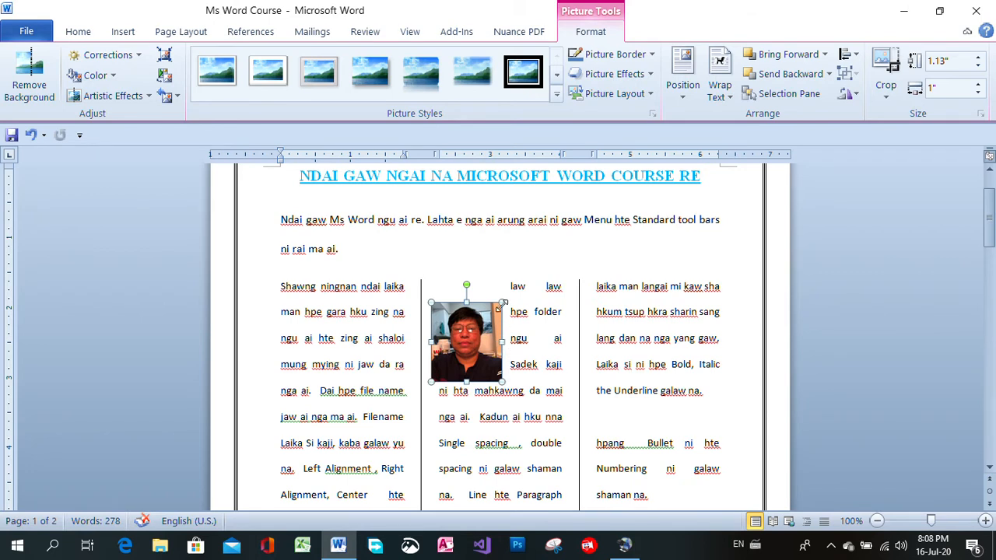
drag(502, 302, 514, 288)
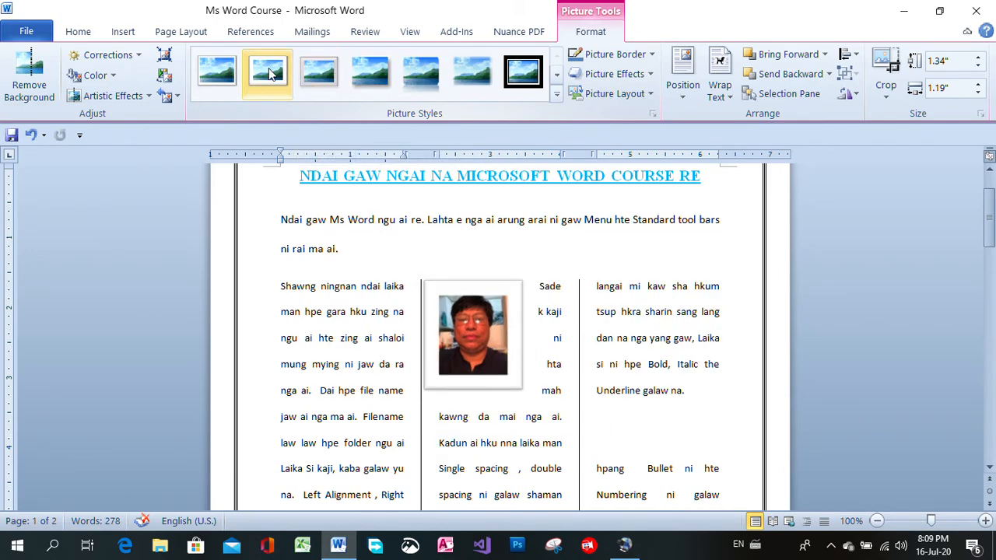
Browse the picture styles and apply the Rotated, White style to the portrait picture
click(557, 75)
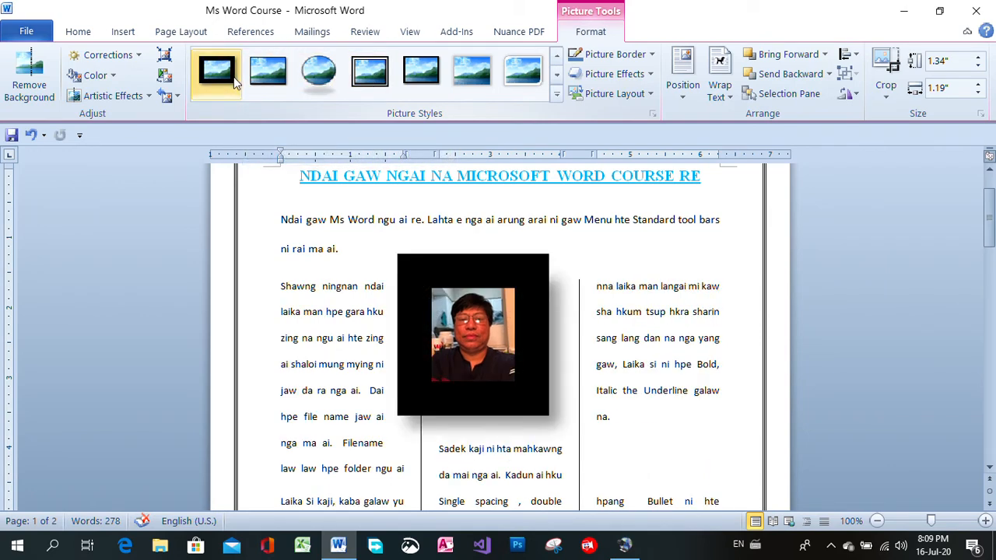
click(557, 75)
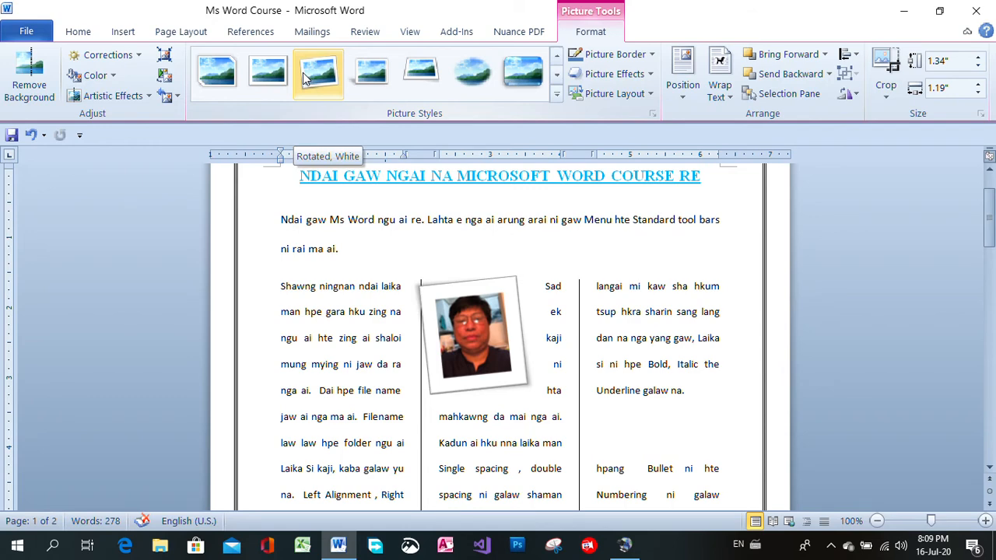
click(556, 74)
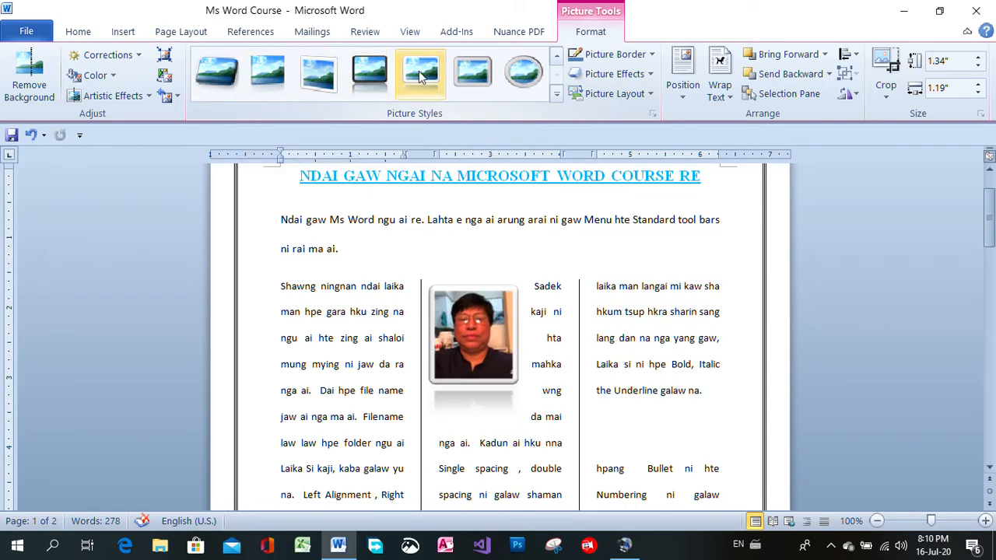
click(556, 58)
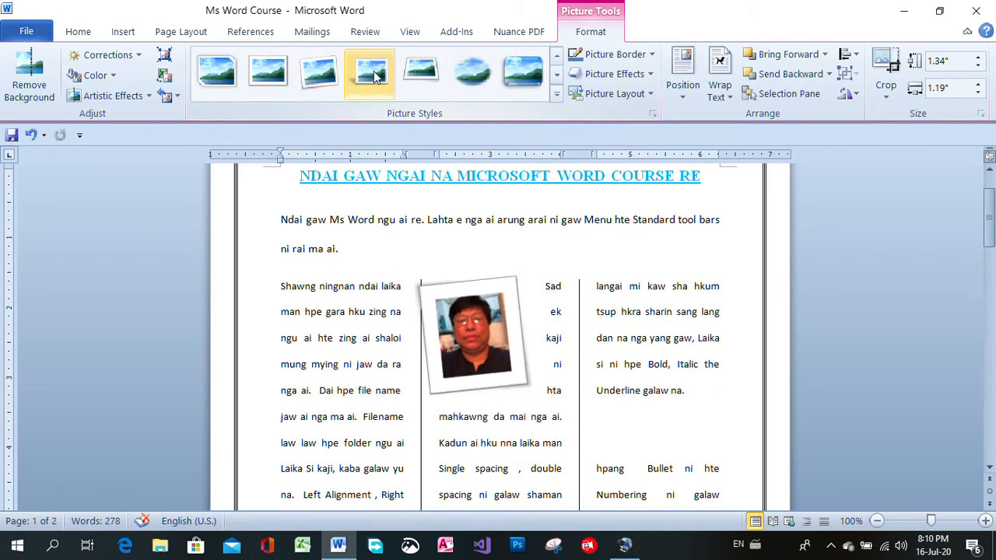
click(558, 61)
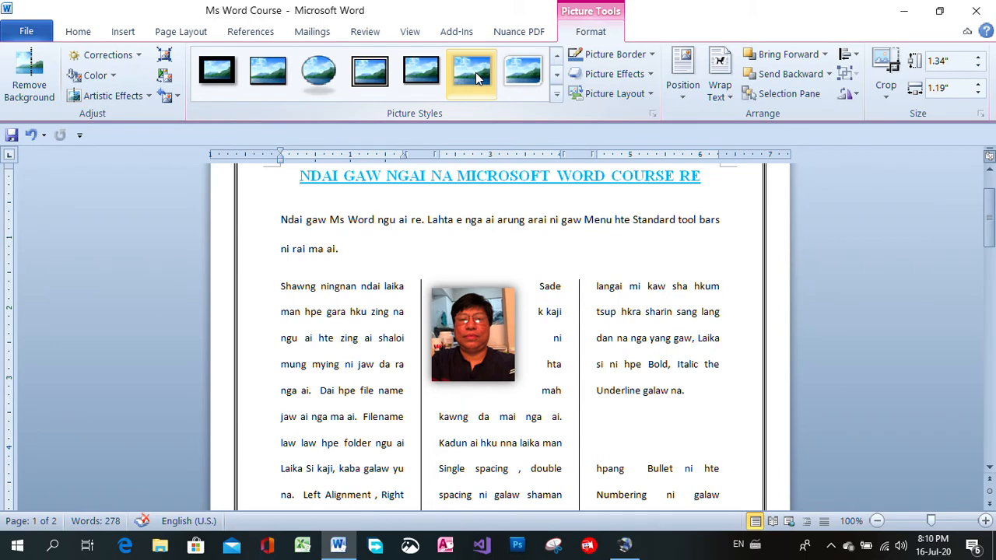
click(558, 60)
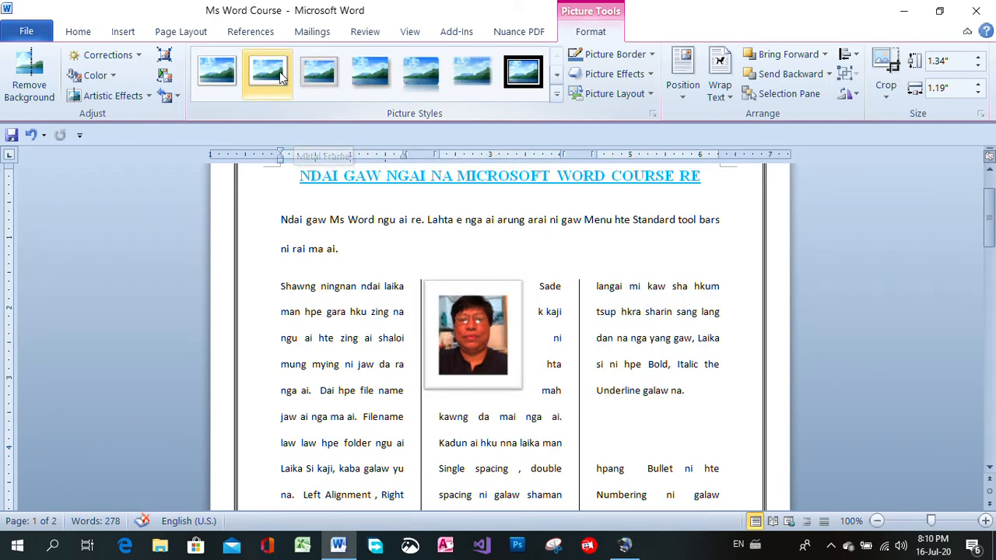
click(557, 74)
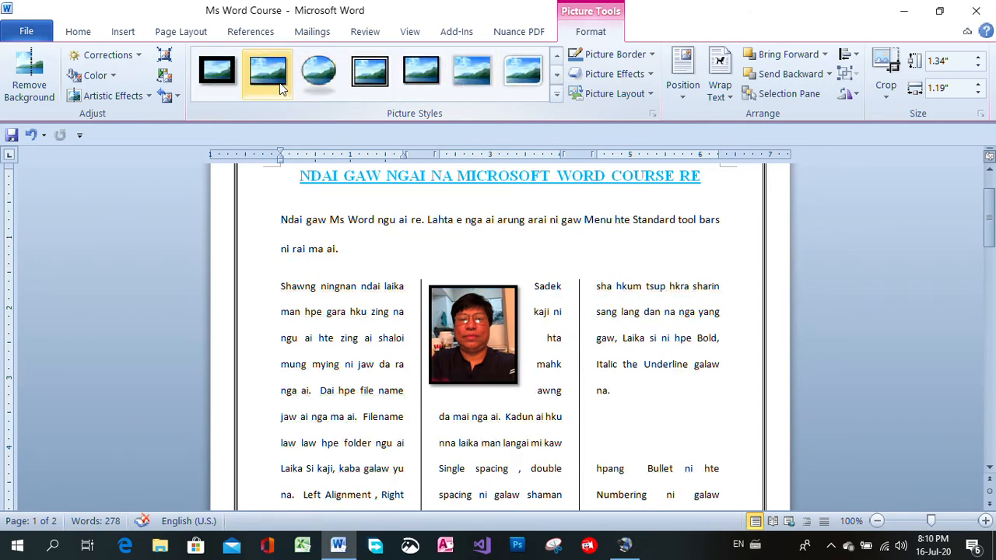
click(556, 74)
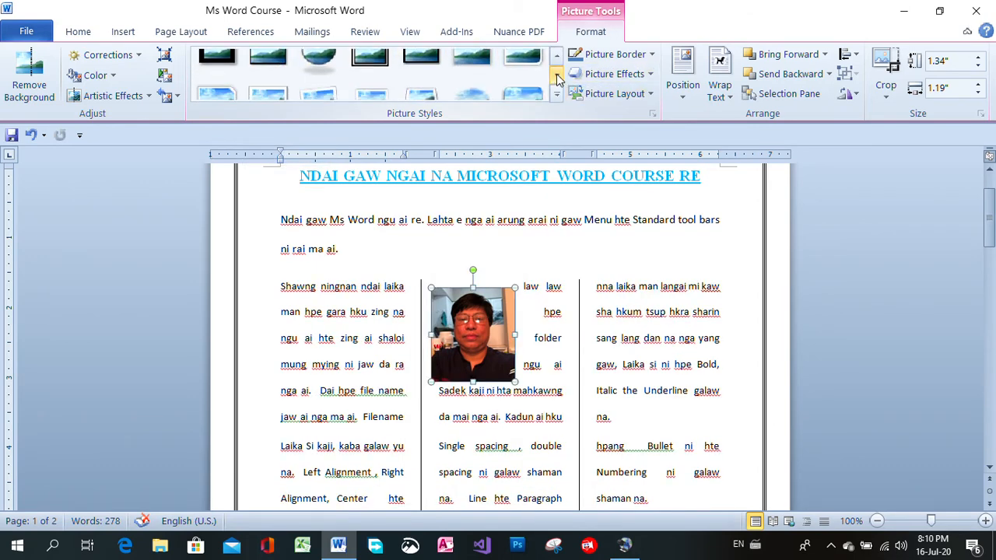
click(314, 76)
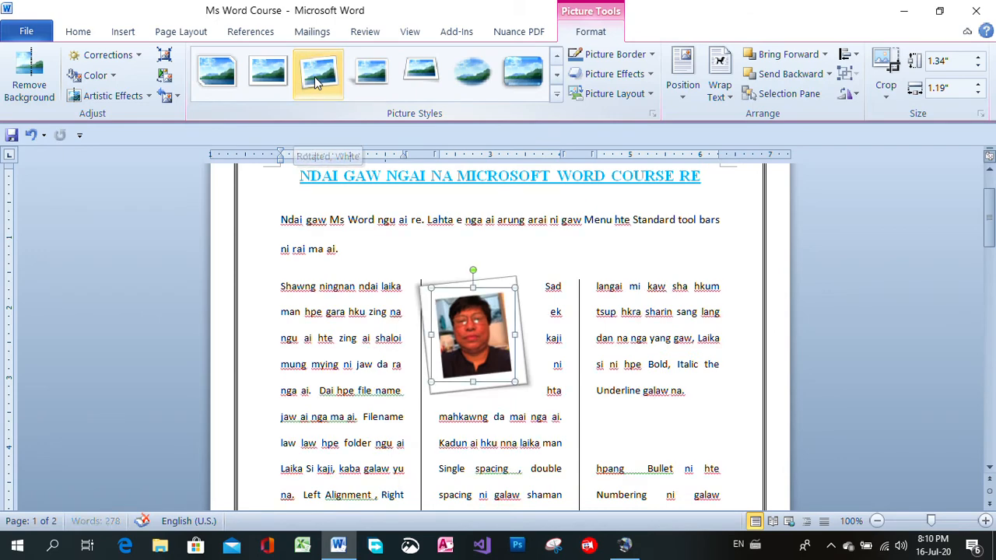
click(743, 230)
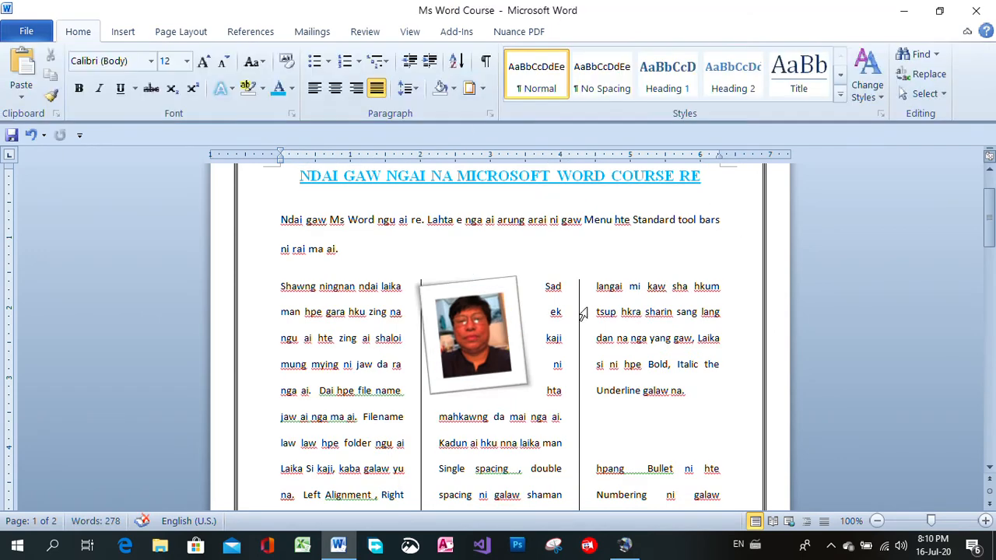
Move the framed portrait slightly up and toward the centre of the middle column, above its text
click(499, 282)
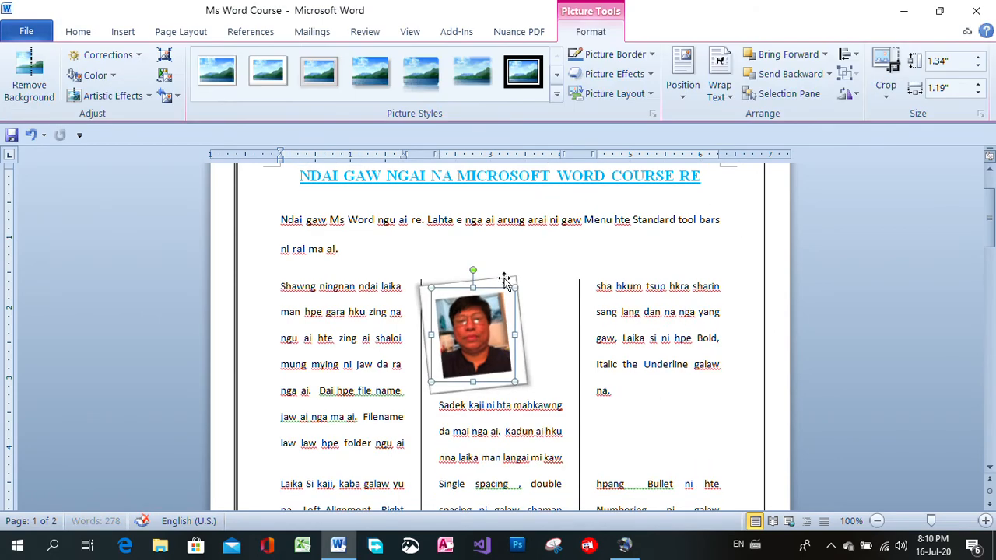
scroll(545, 311, down, 1)
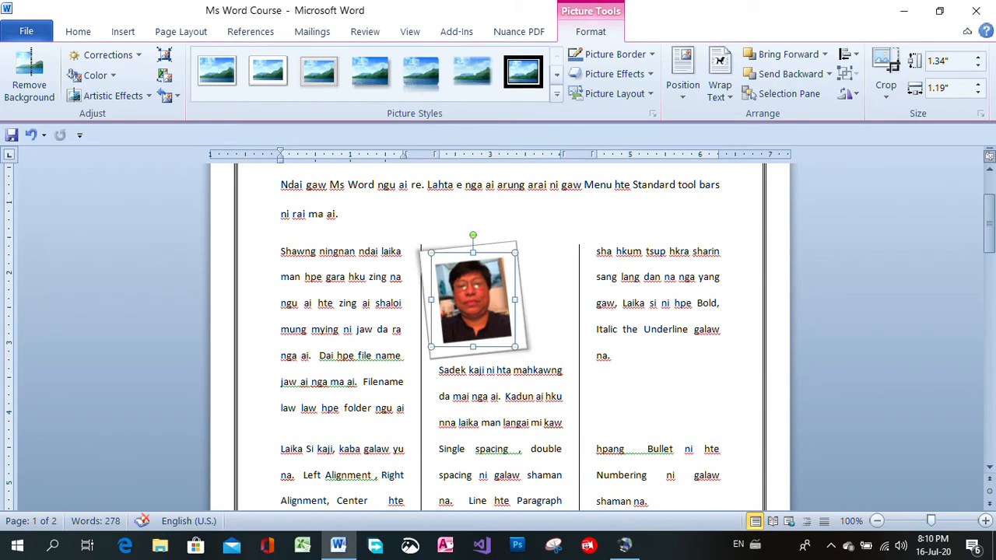
click(712, 374)
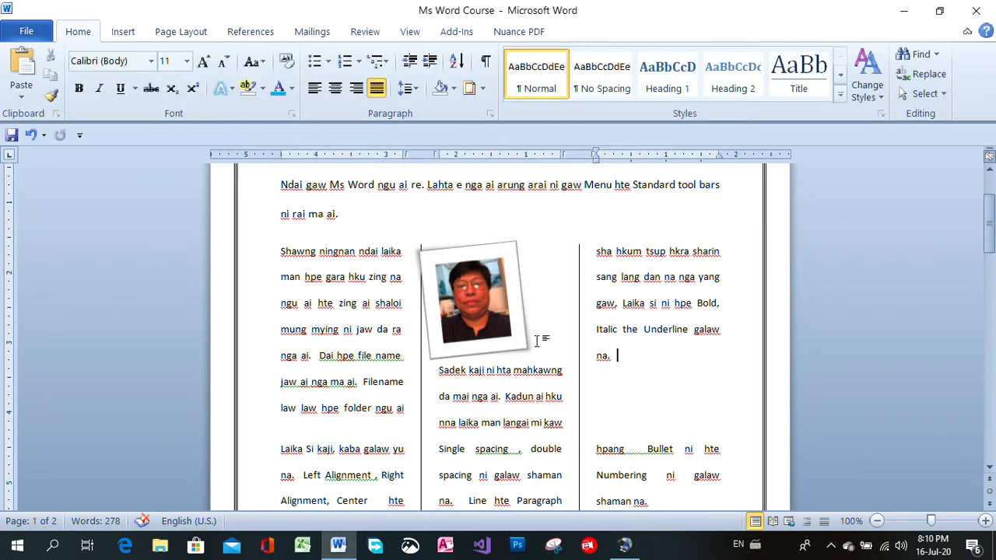
drag(521, 345, 536, 331)
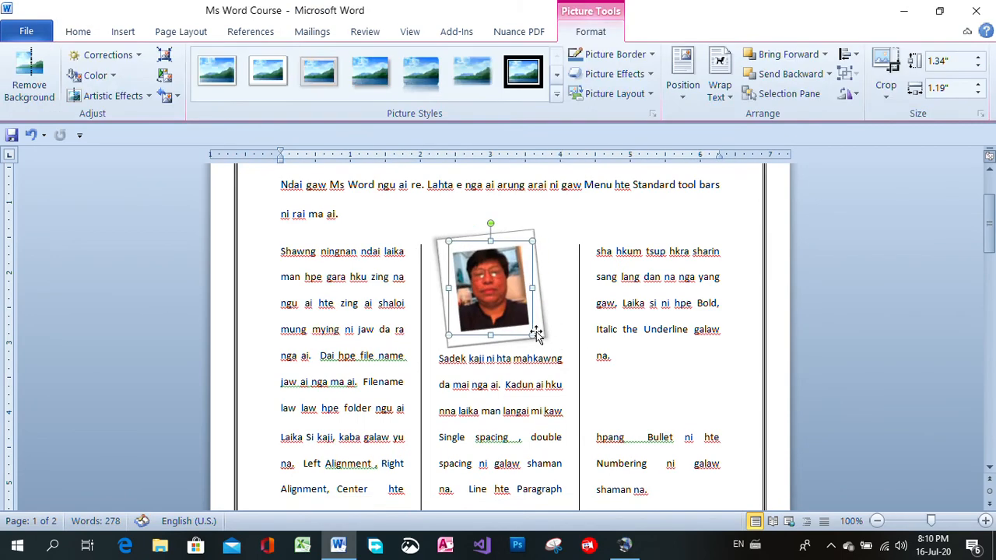
click(614, 233)
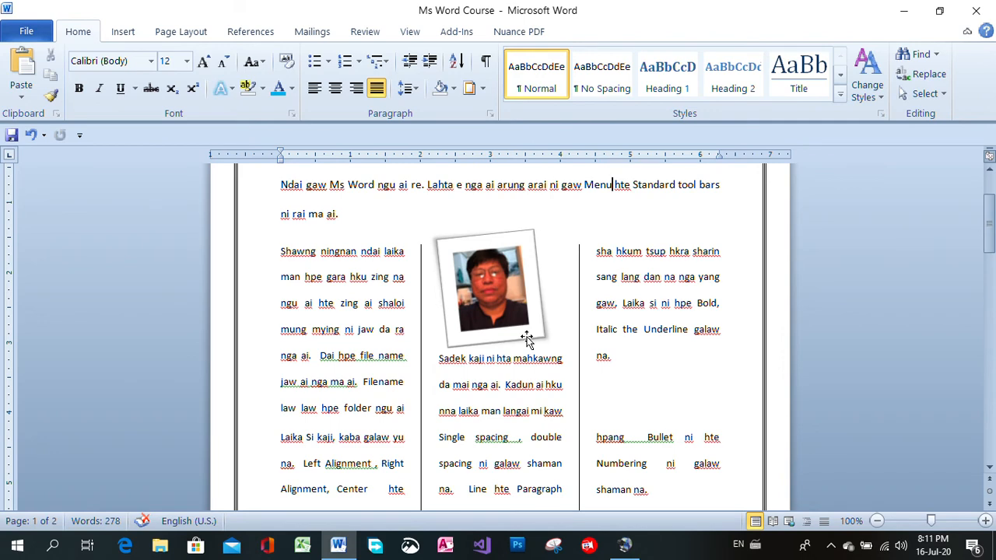
Search Clip Art without a keyword for all media file types, including Office.com content
mouse_move(990, 229)
mouse_down()
mouse_move(990, 299)
mouse_move(991, 219)
mouse_up()
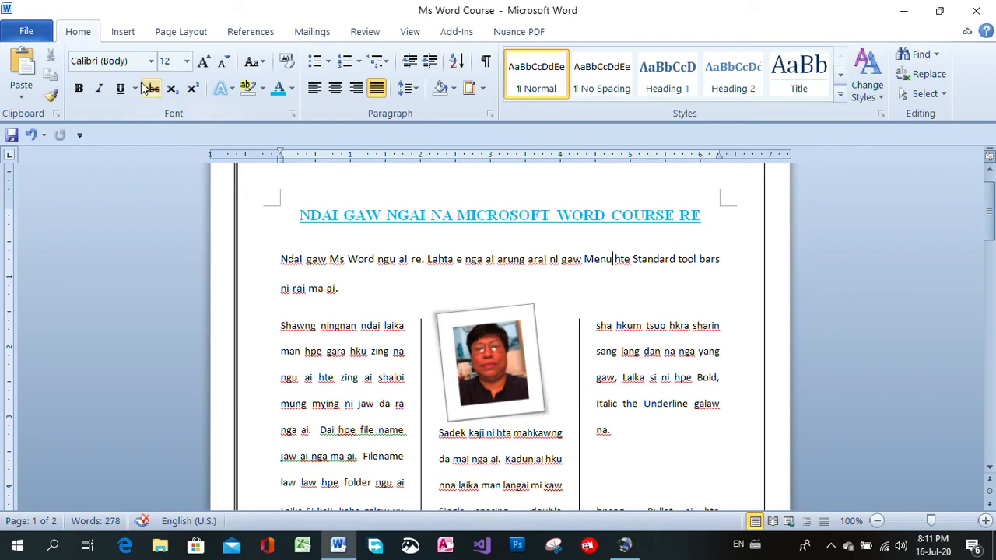
click(123, 34)
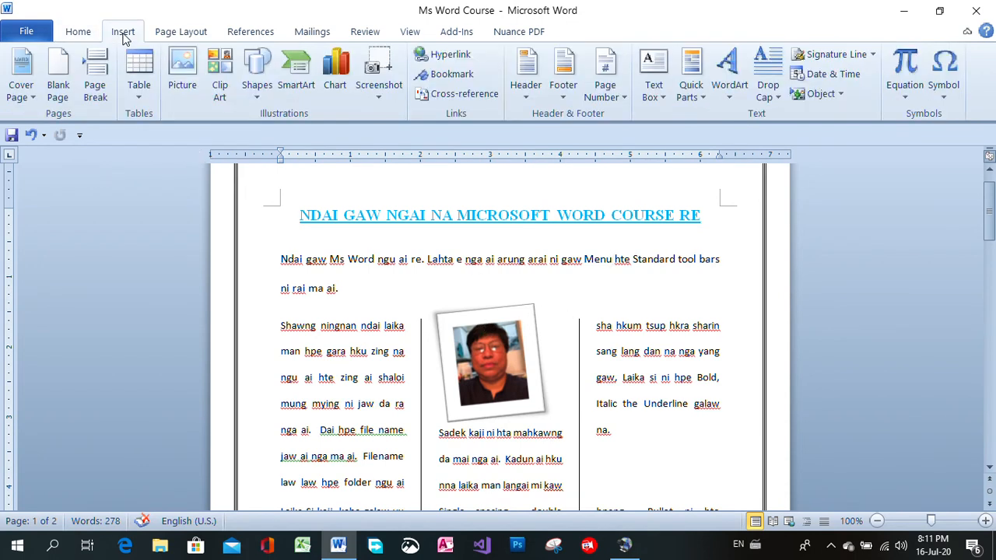
click(220, 86)
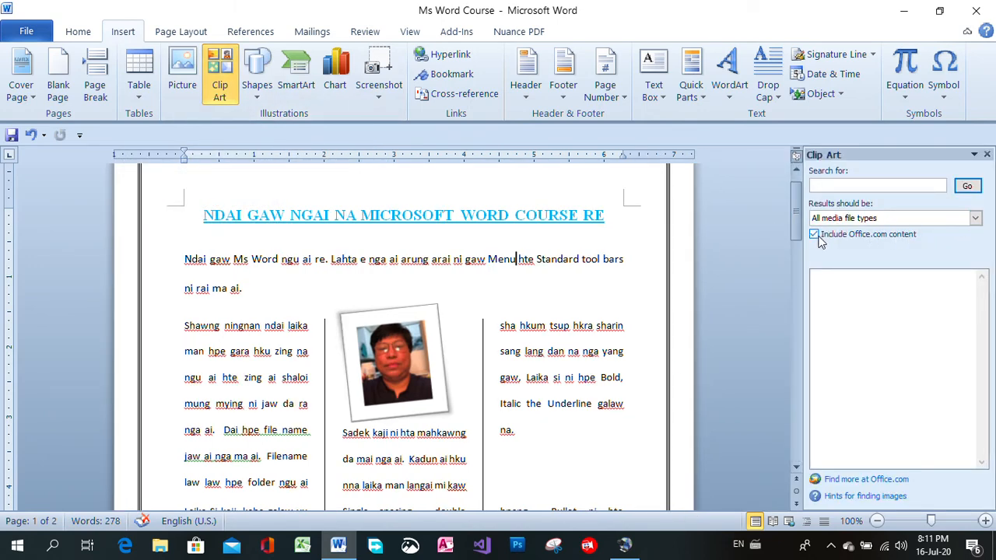
click(975, 219)
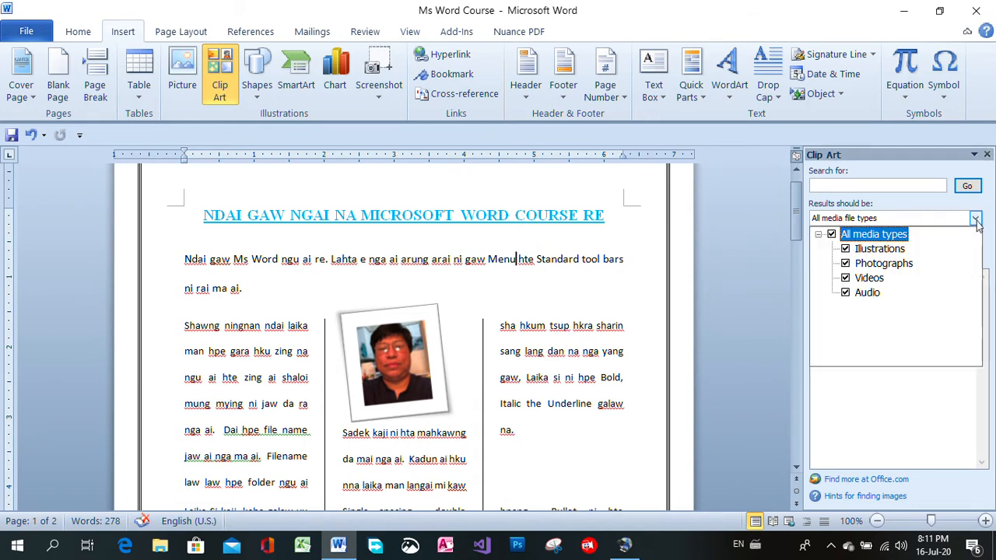
click(975, 220)
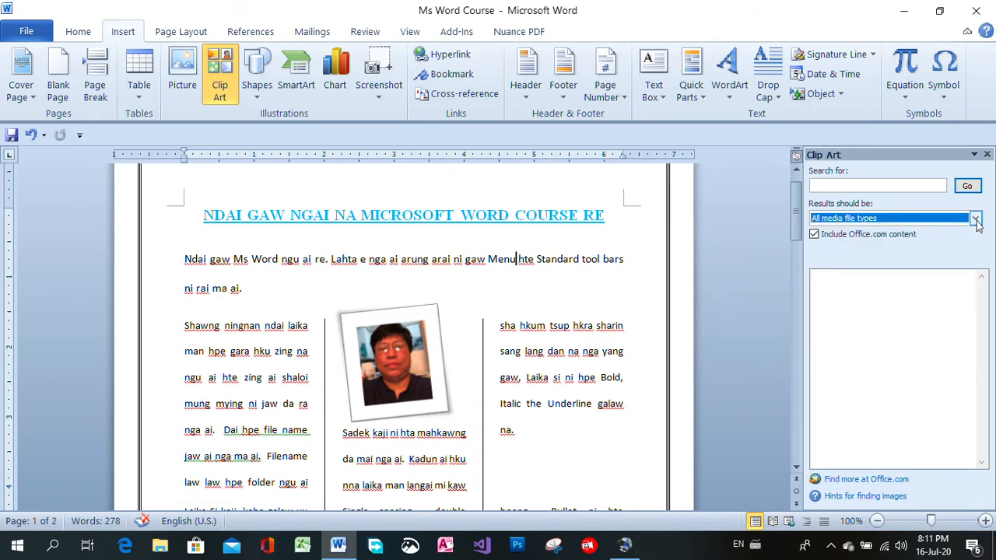
click(972, 189)
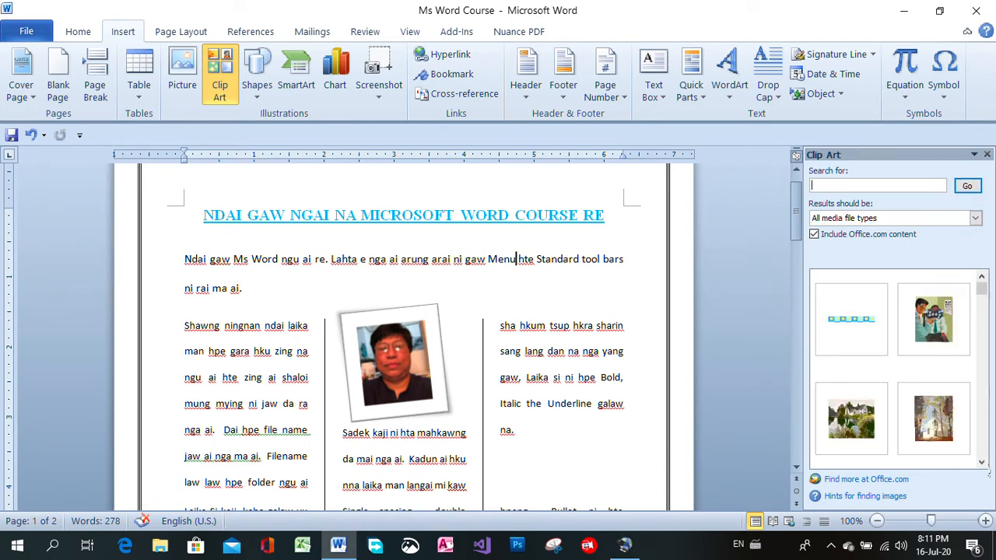
Browse the clip art results and insert the church-in-the-woods image below the text at the end of the third column's first section
click(982, 463)
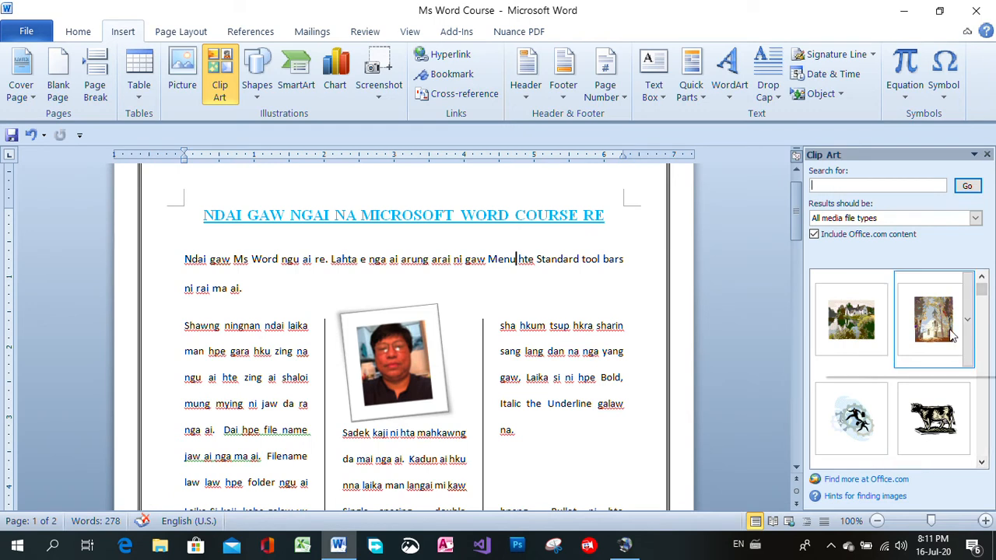
click(982, 280)
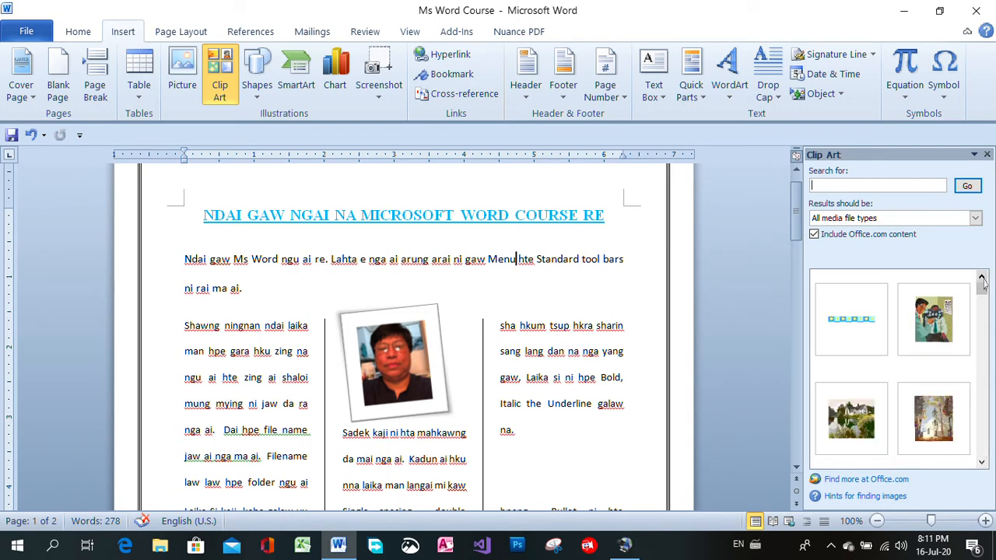
click(519, 453)
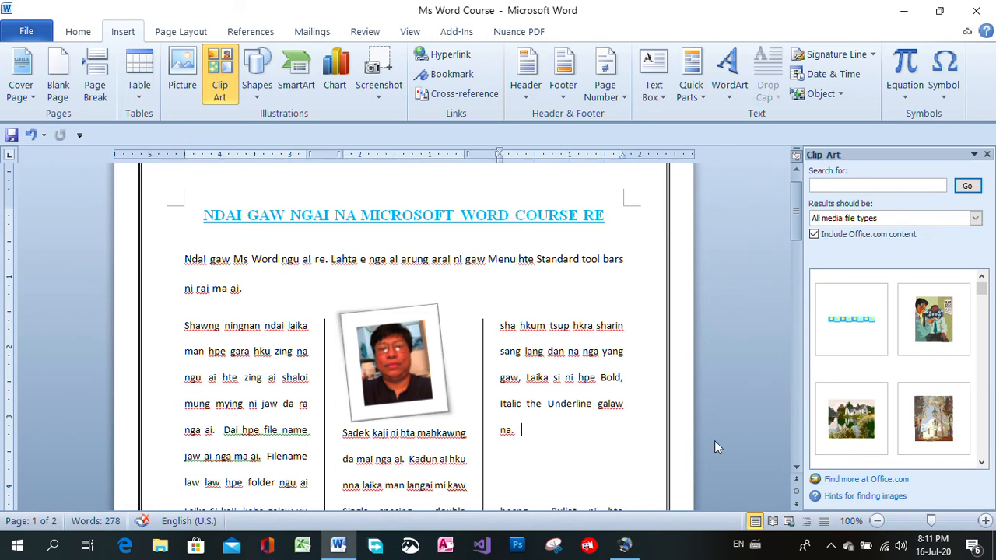
click(942, 419)
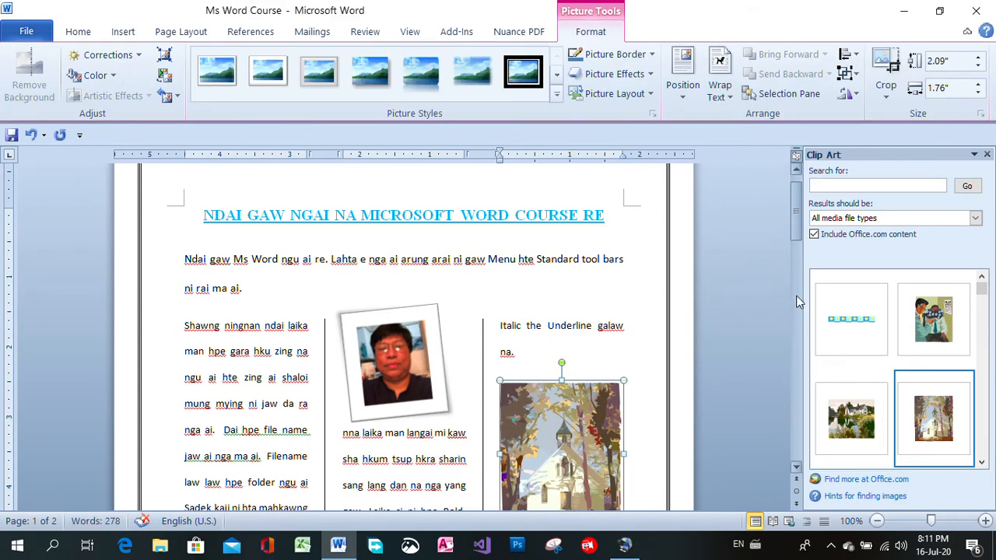
Resize the church clip art in the third column to about 1.63" high by 1.41" wide
drag(800, 222, 796, 259)
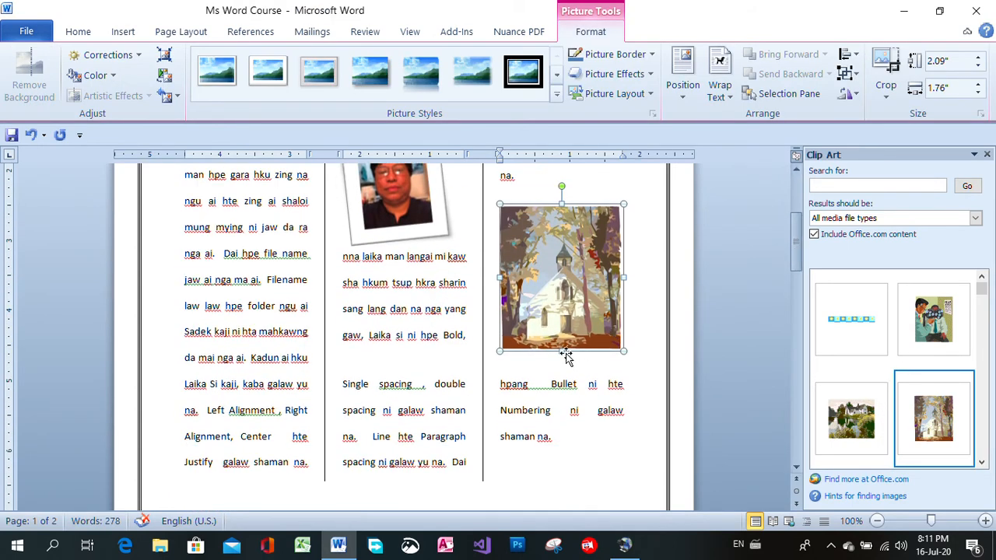
drag(561, 351, 561, 333)
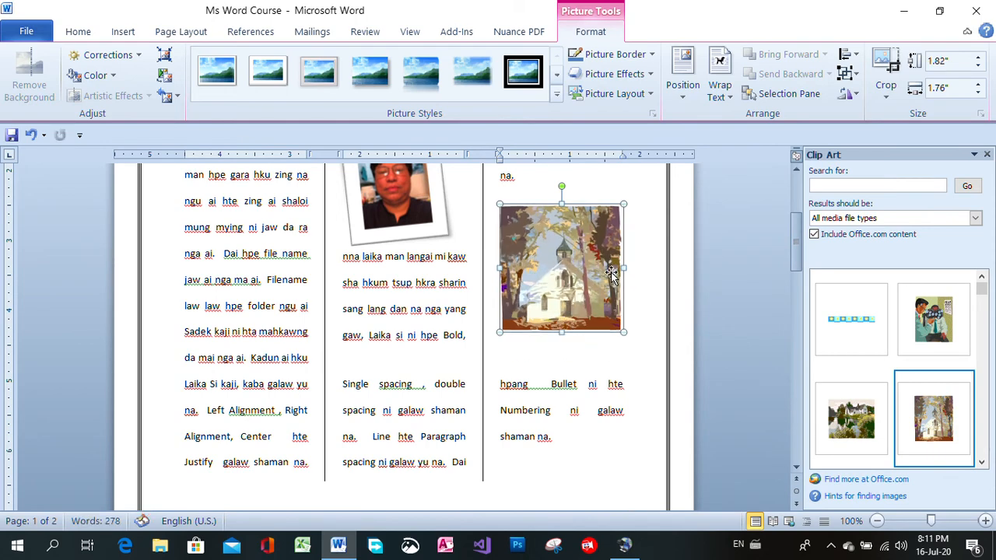
drag(625, 209, 599, 228)
drag(562, 284, 560, 267)
drag(600, 227, 597, 243)
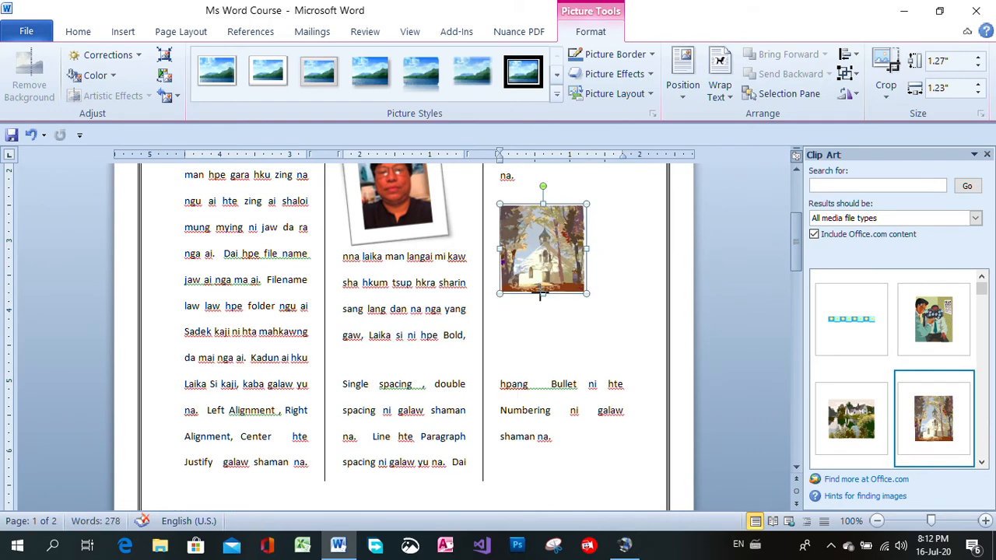
drag(541, 294, 543, 319)
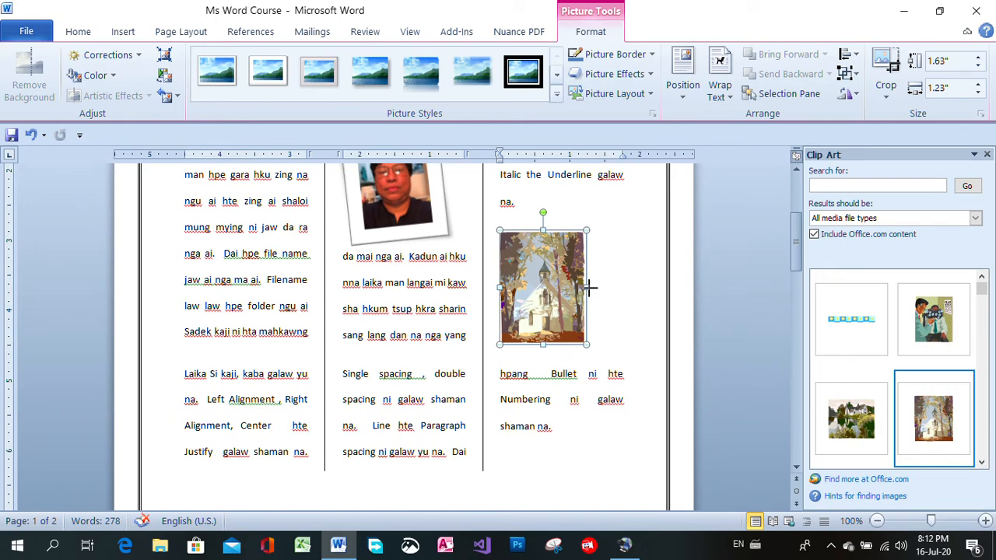
drag(590, 288, 600, 288)
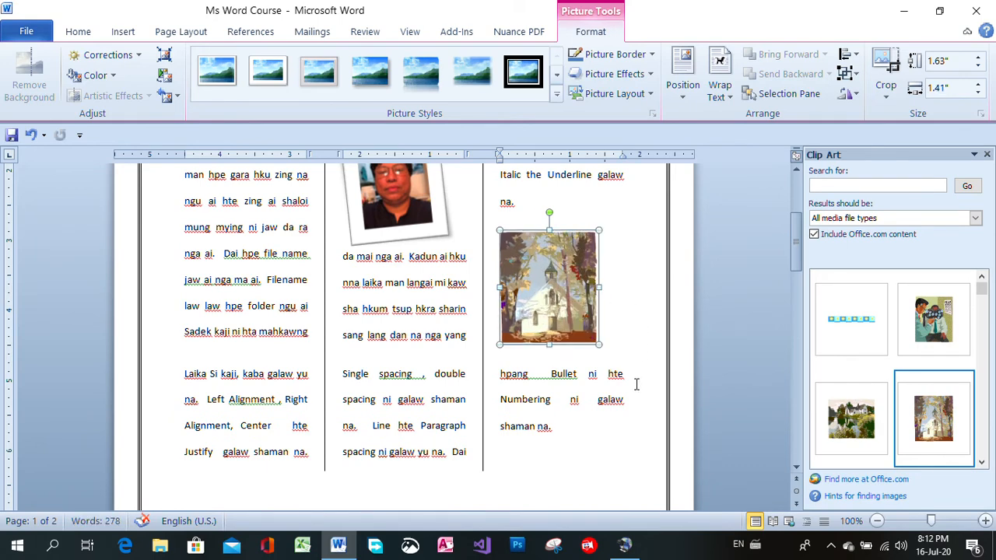
click(622, 456)
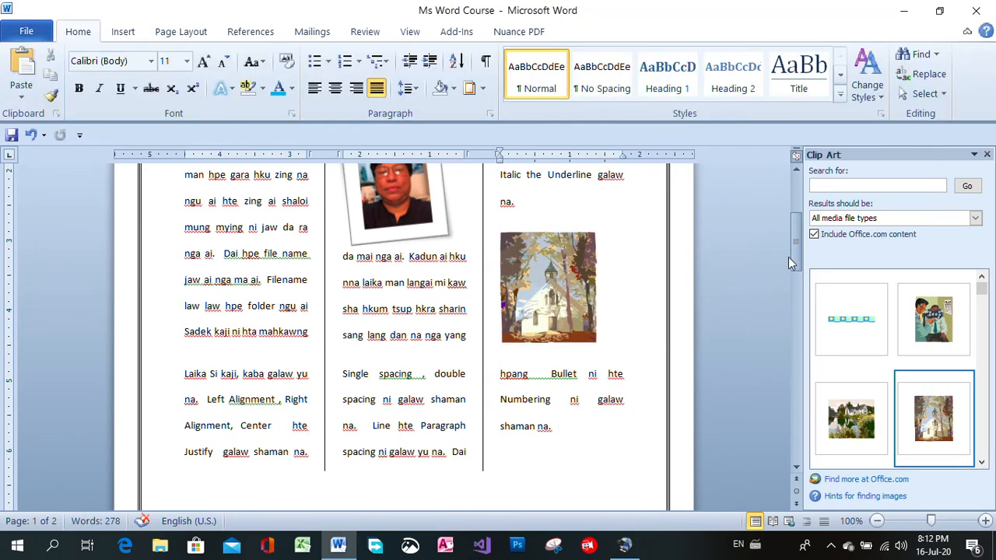
Insert the Eiffel Tower clip art in the blank area below the numbered list on page 2
drag(790, 261, 782, 374)
click(278, 279)
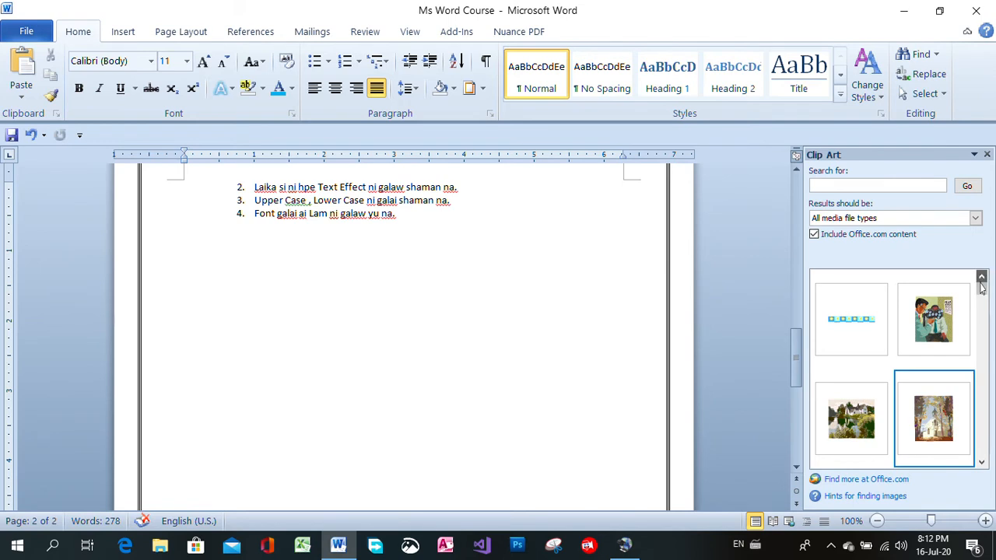
mouse_move(972, 427)
click(982, 463)
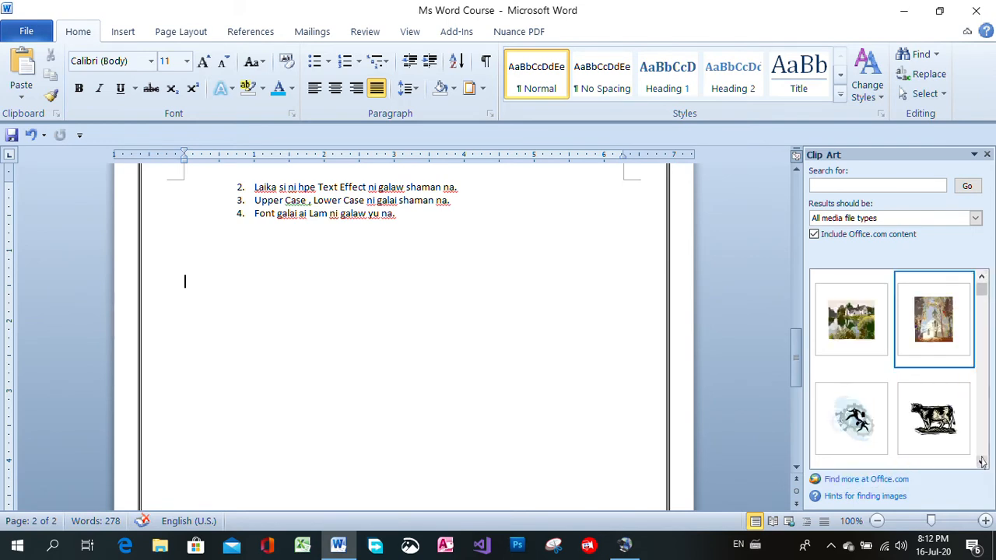
click(982, 462)
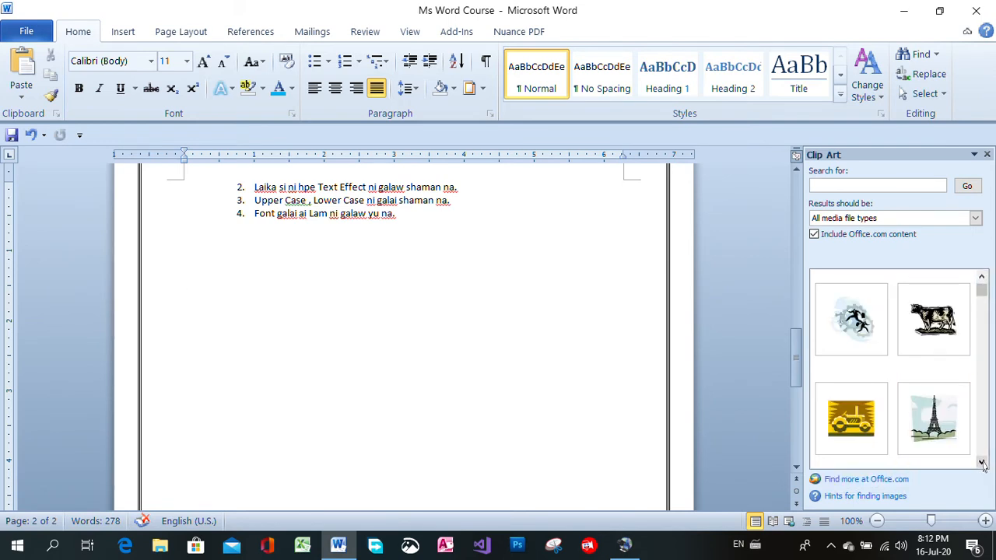
click(982, 462)
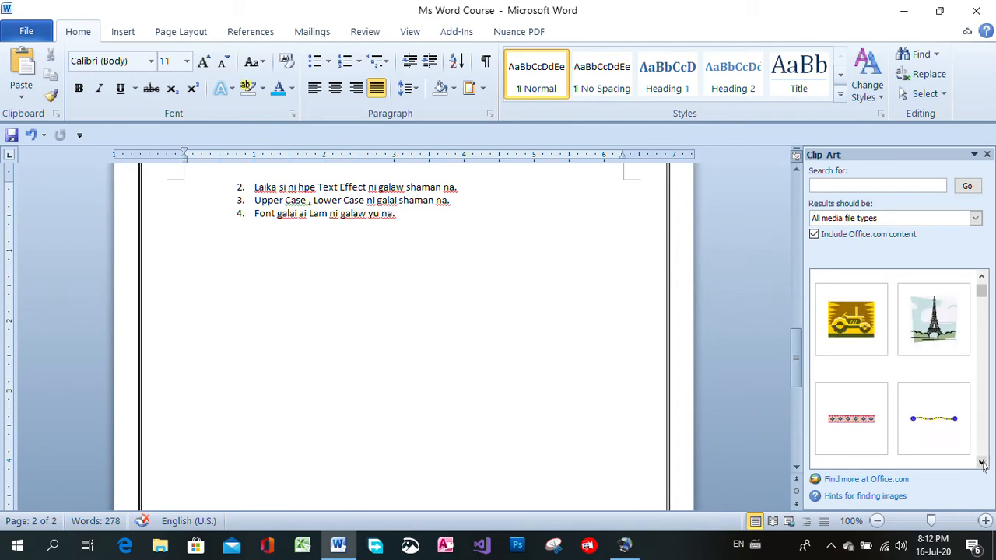
click(936, 331)
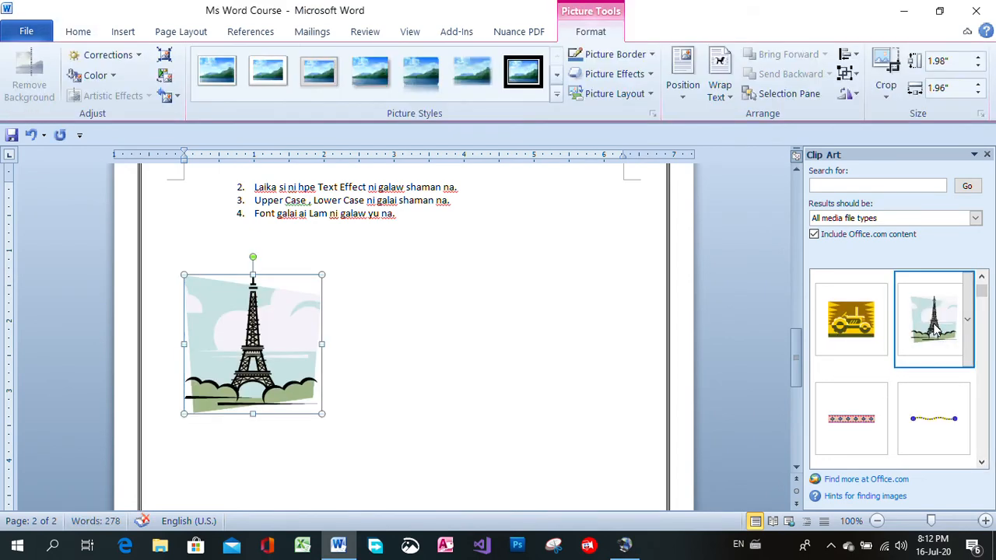
Insert the clip art of a woman working at a computer directly after the Eiffel Tower picture
click(418, 404)
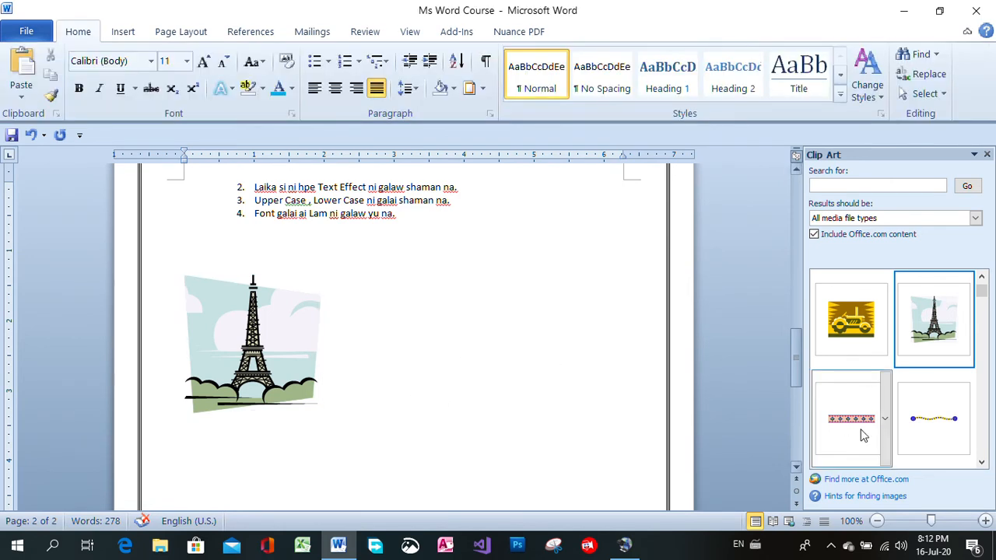
click(981, 462)
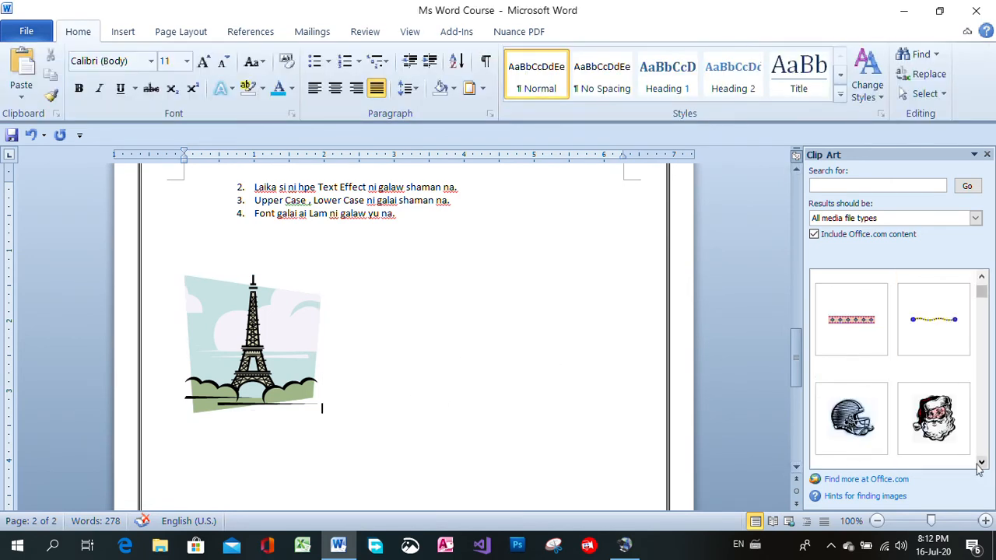
click(981, 462)
click(981, 462)
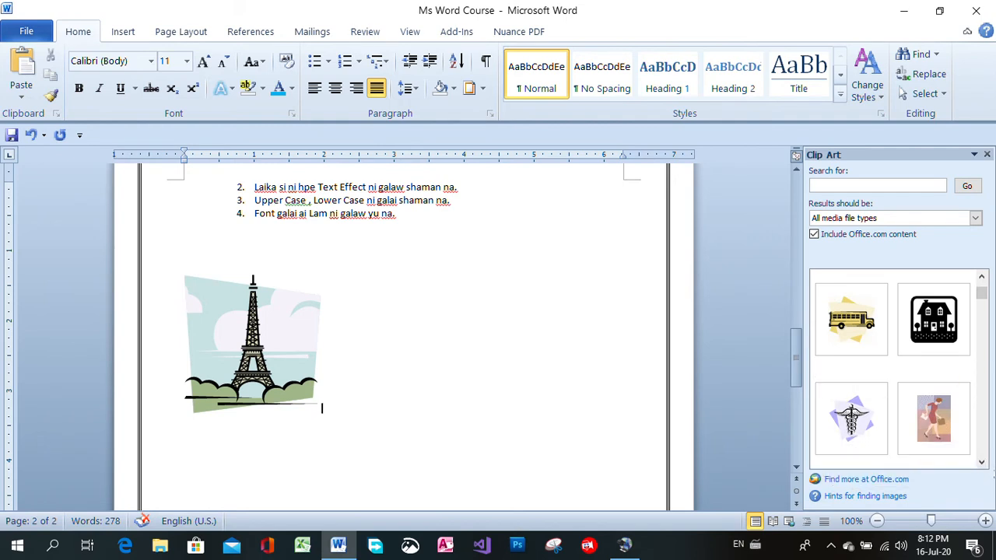
click(982, 463)
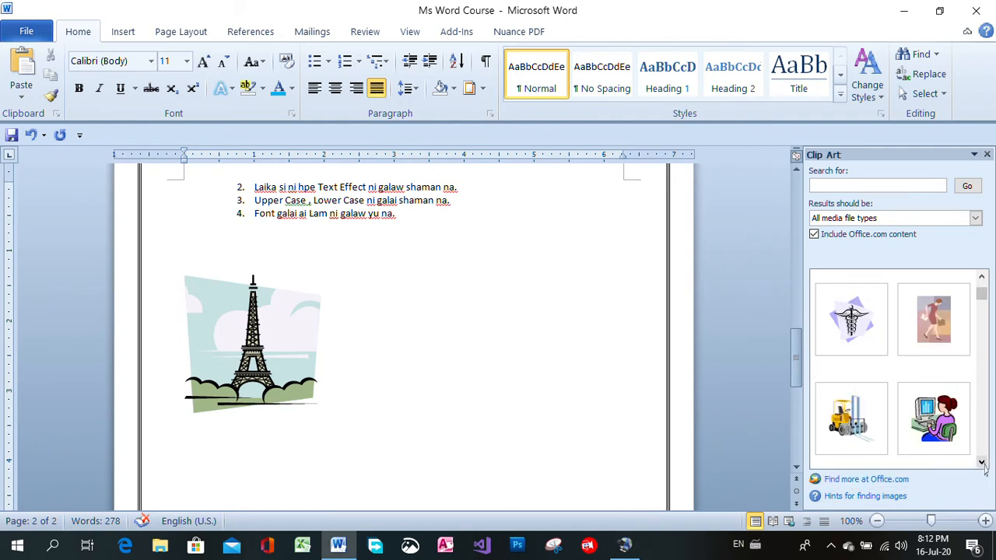
click(934, 420)
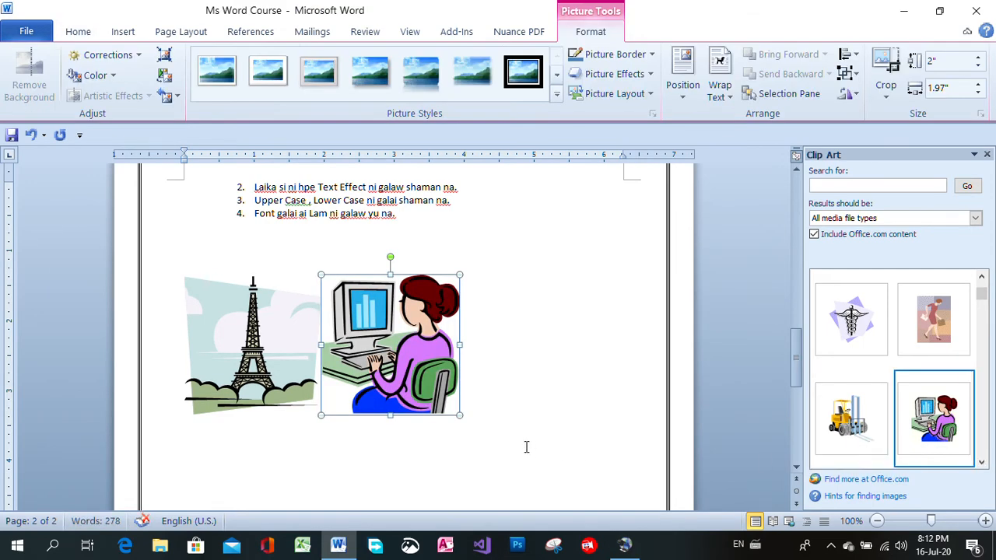
Insert the pagoda clip art on the same line, directly after the picture of the woman at the computer
click(499, 420)
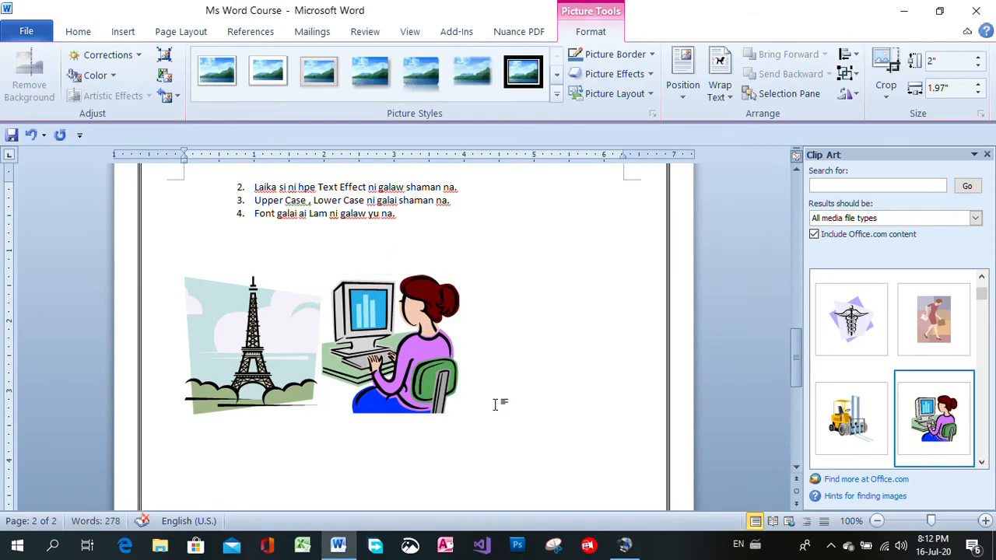
click(980, 465)
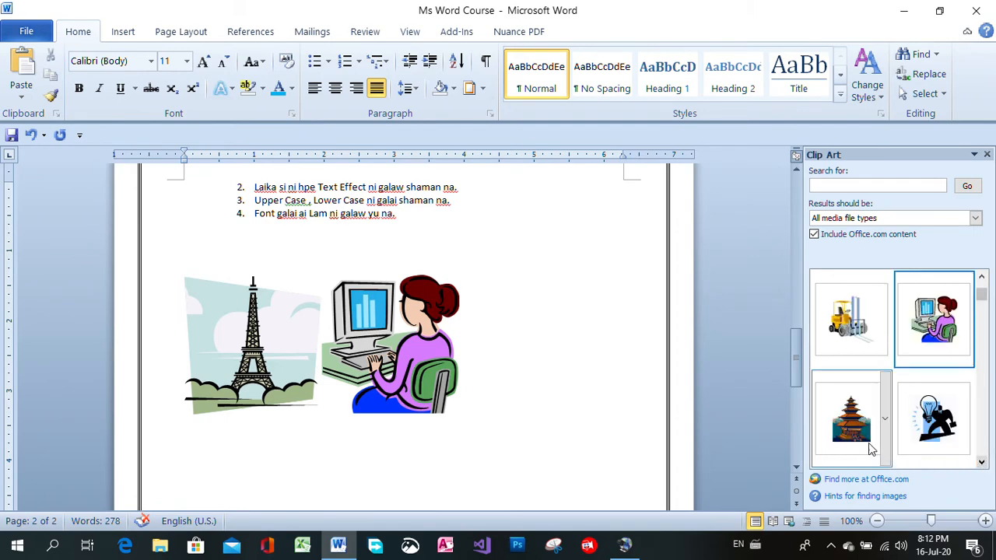
click(852, 418)
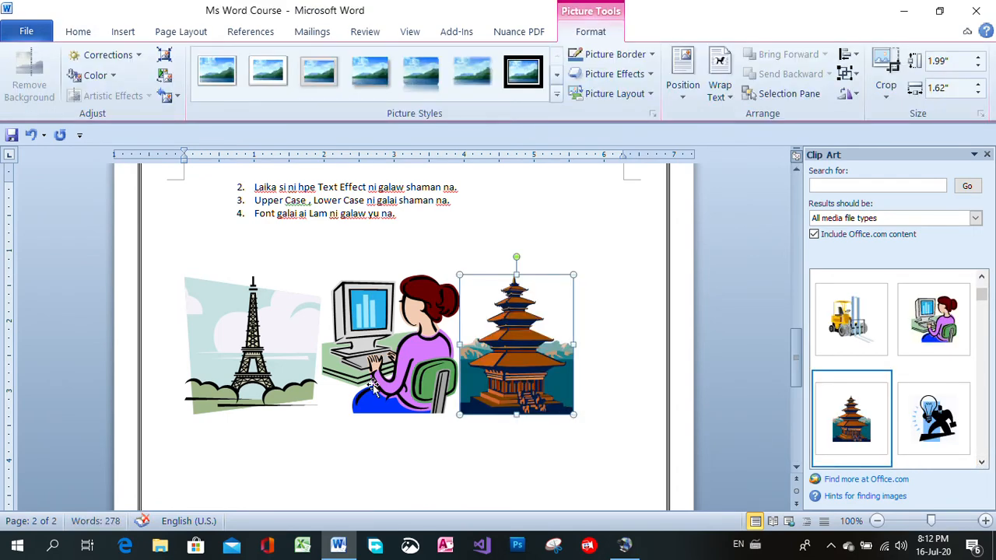
click(383, 467)
Apply the Double Frame, Black picture style to the pagoda clip art
click(330, 362)
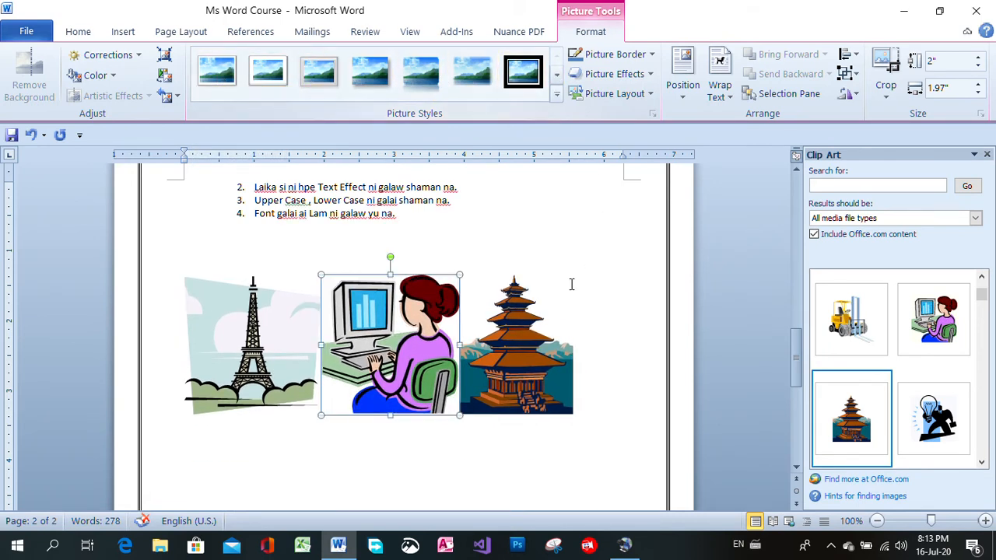
click(531, 322)
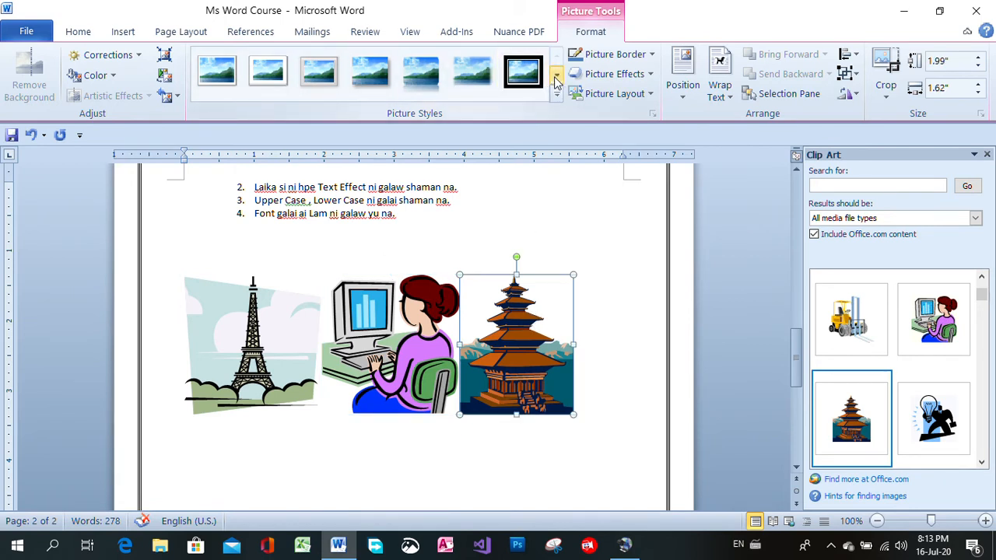
click(528, 78)
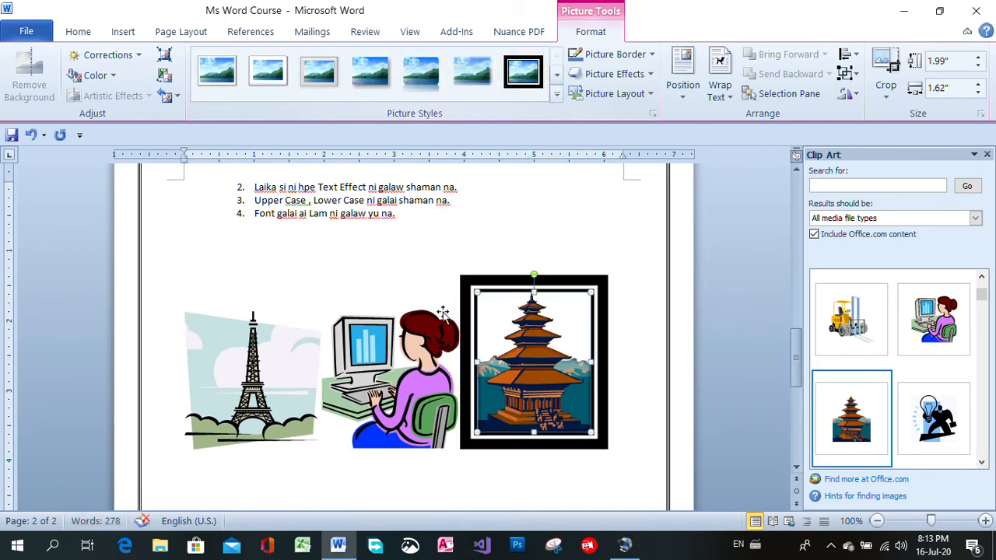
Browse the picture styles and give the woman-at-computer clip art the white frame with rounded diagonal corners
click(391, 332)
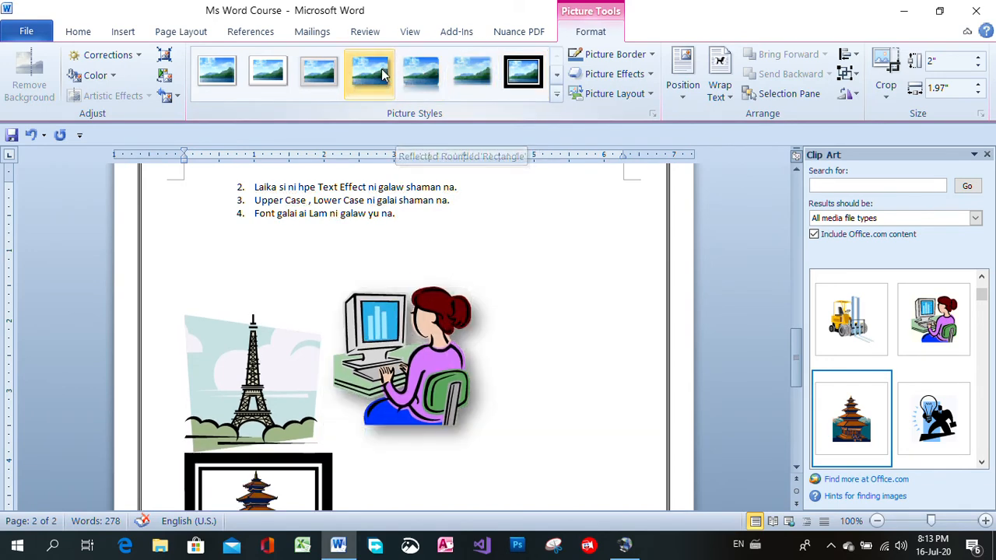
click(512, 74)
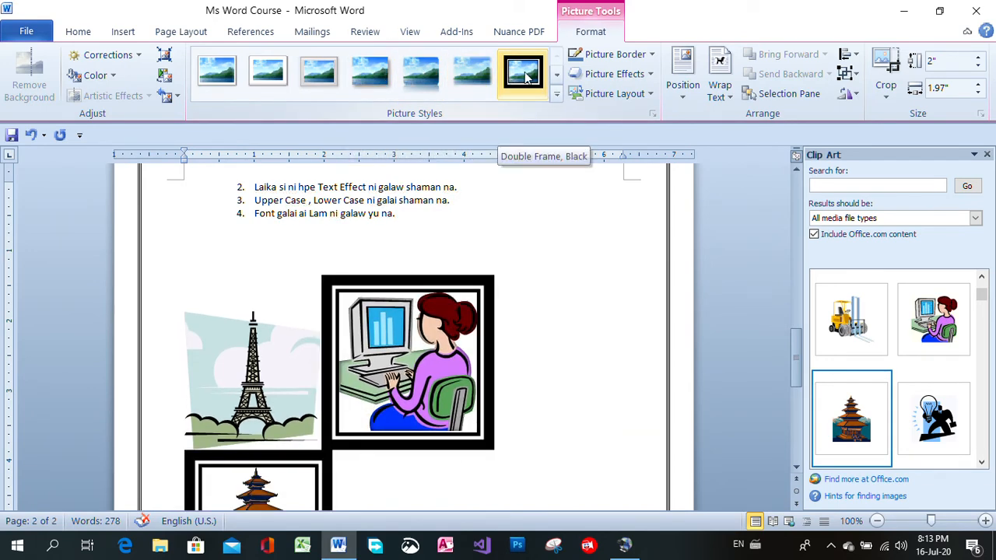
click(556, 75)
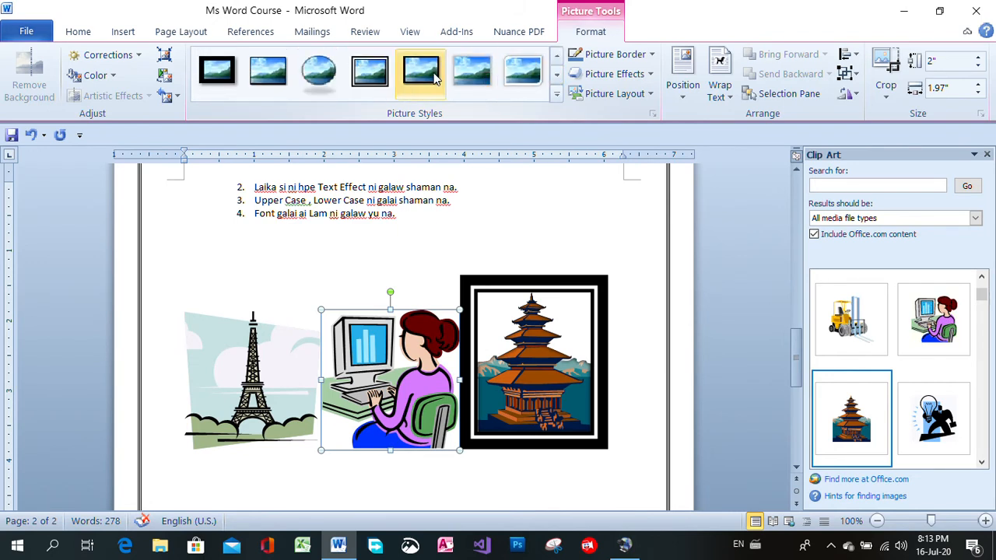
click(511, 76)
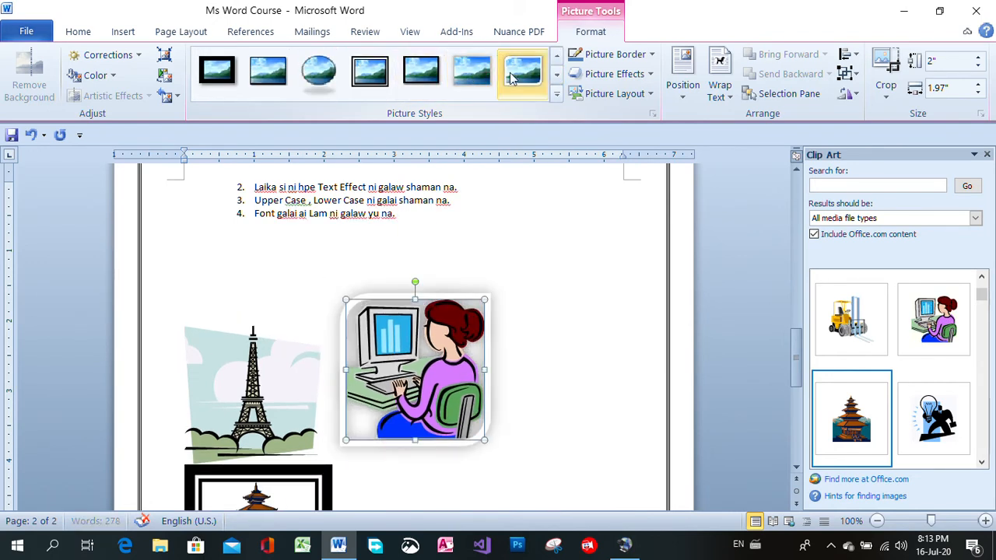
Browse the picture styles and give the Eiffel Tower clip art the thin, simple black frame
click(217, 382)
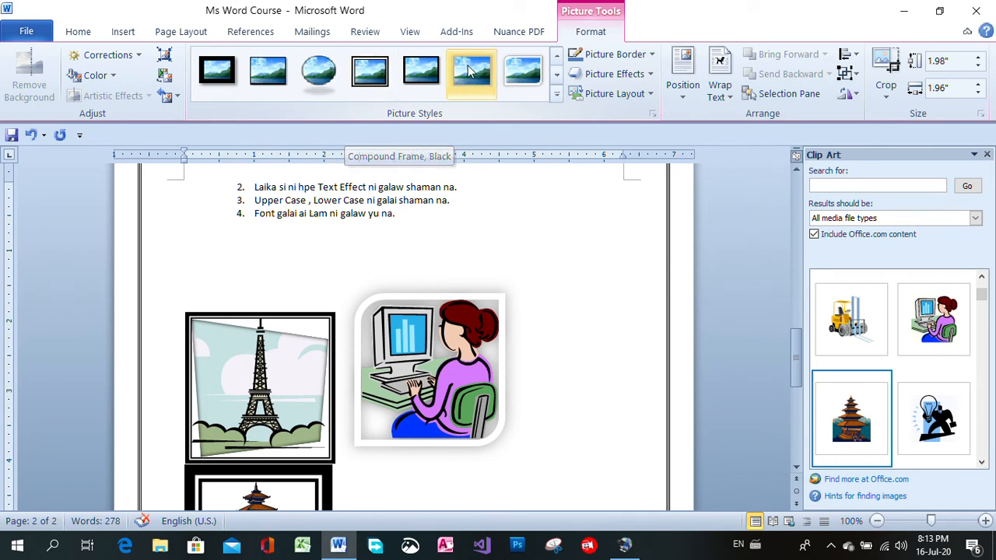
click(560, 59)
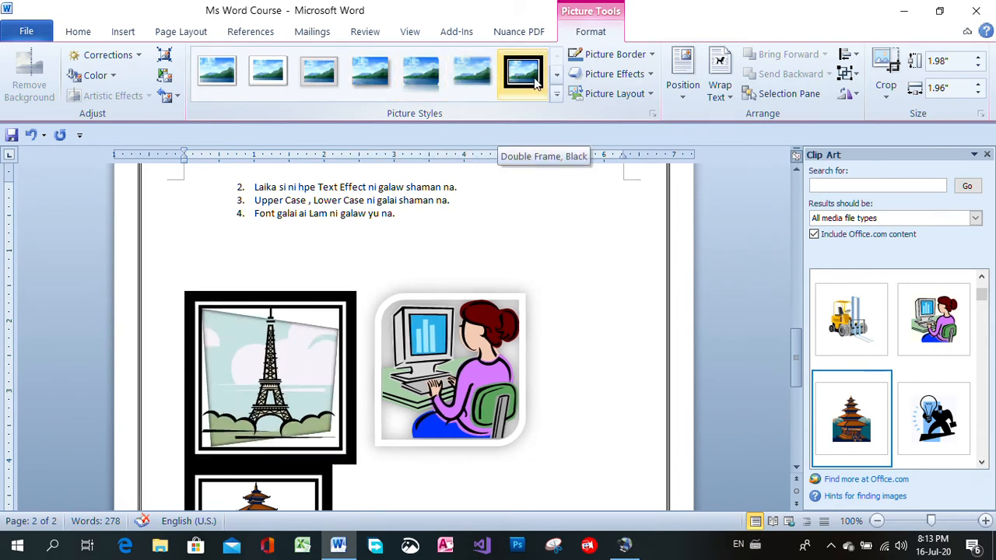
click(557, 76)
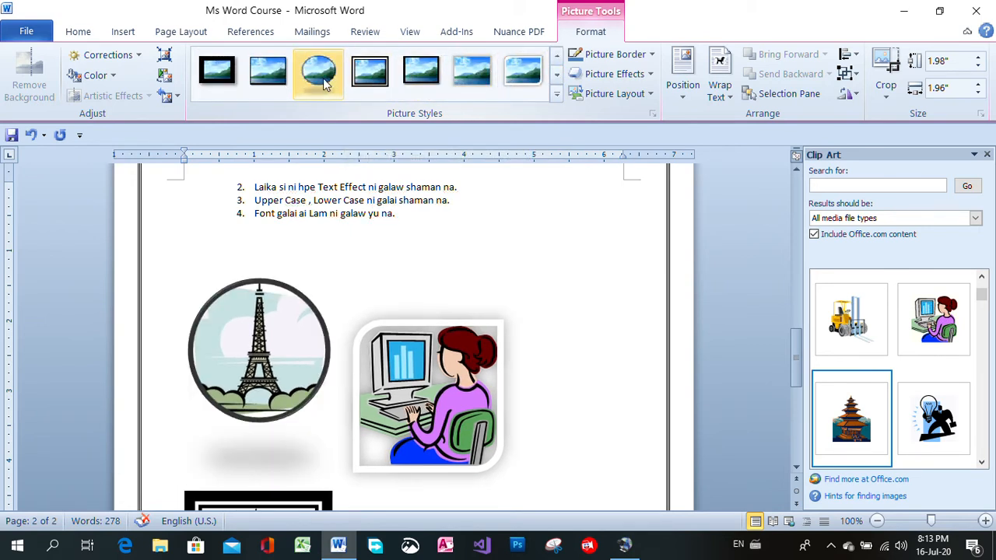
click(641, 261)
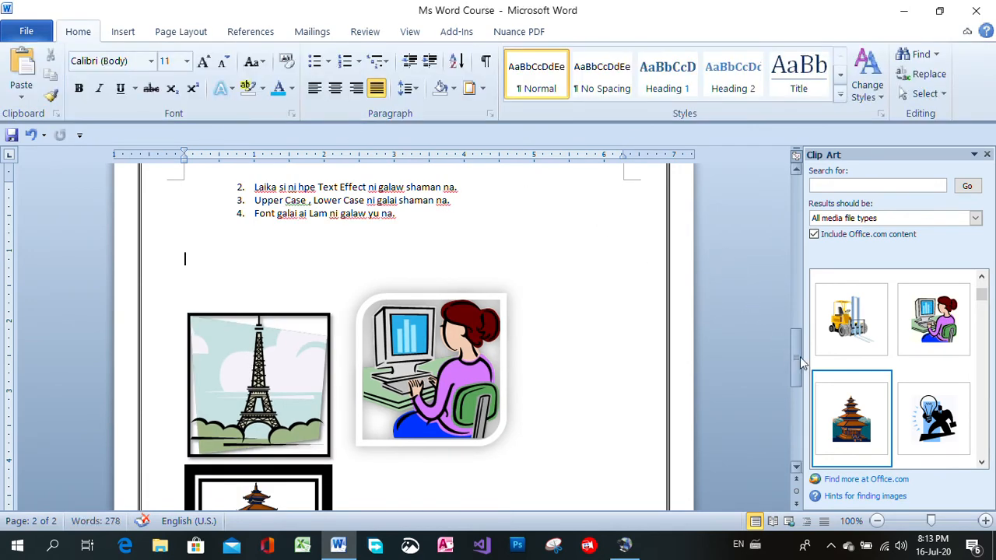
drag(794, 372, 789, 328)
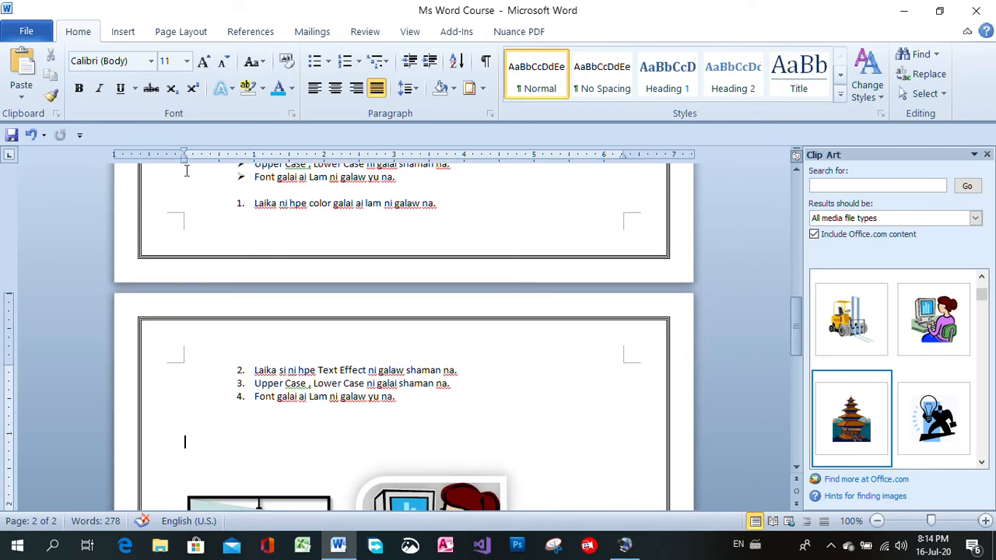
Add blank lines above the numbered list so that the whole list moves onto page 2
click(410, 185)
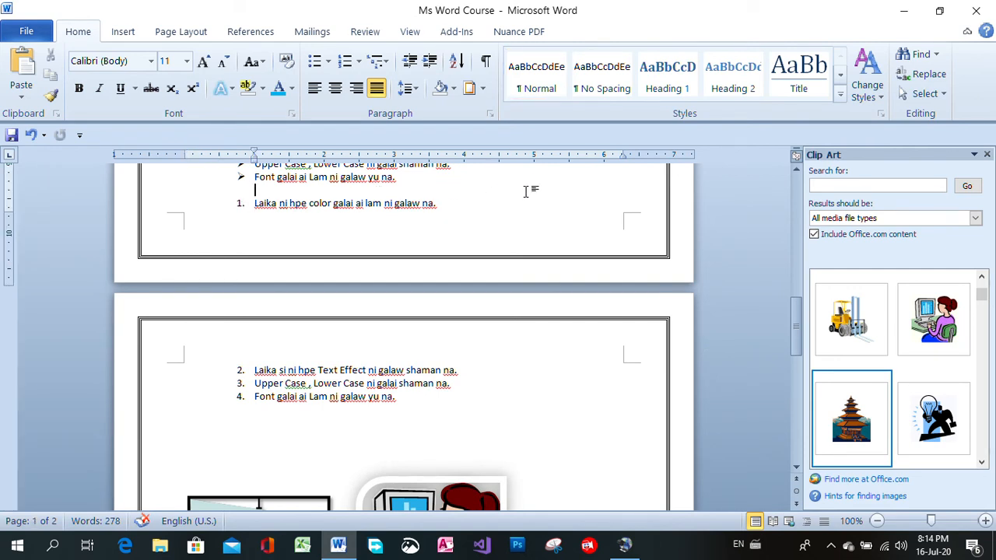
key(Return)
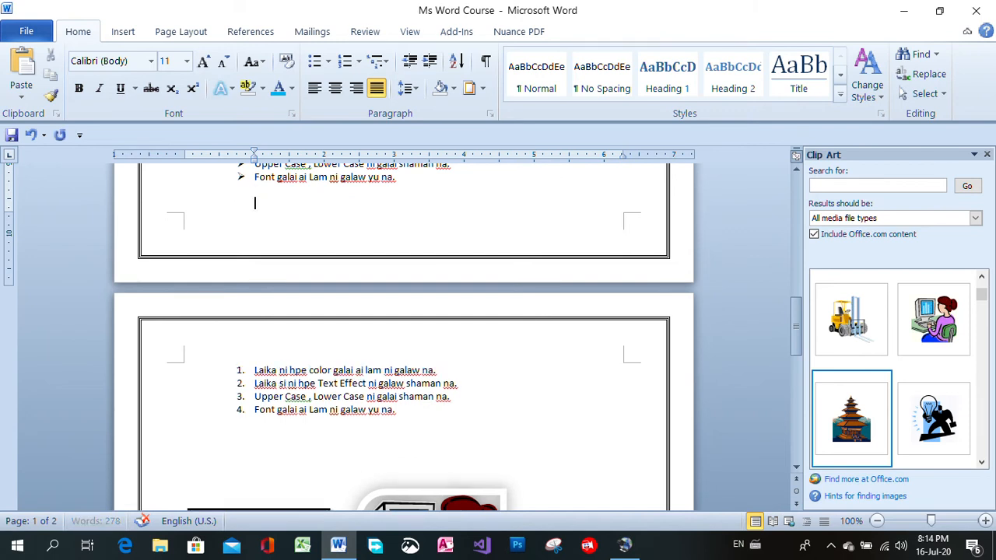
key(Return)
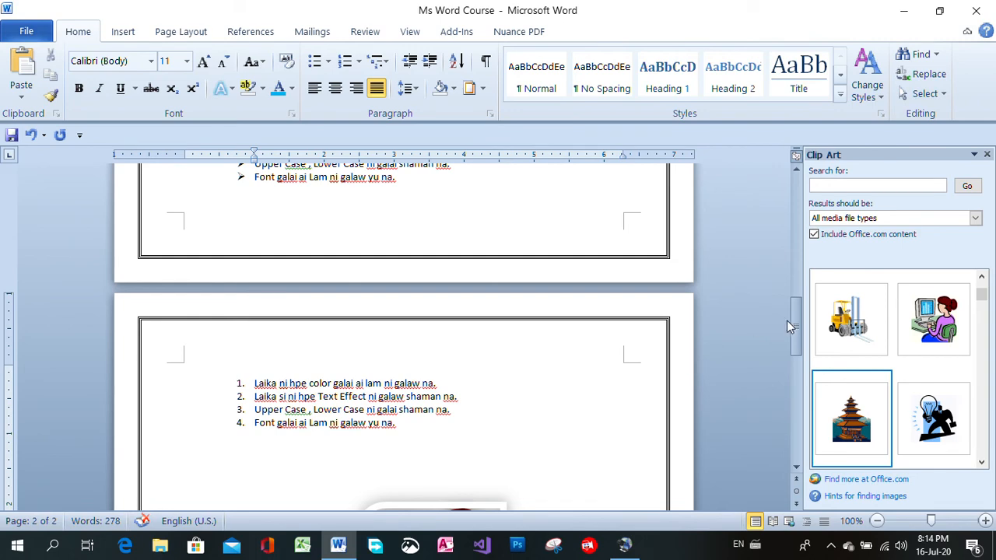
drag(792, 329, 794, 355)
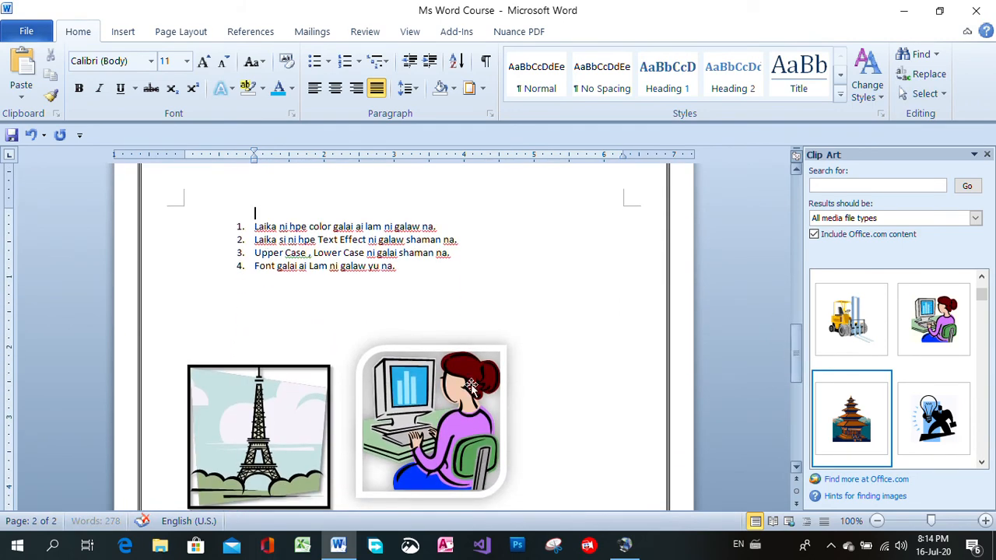
click(251, 296)
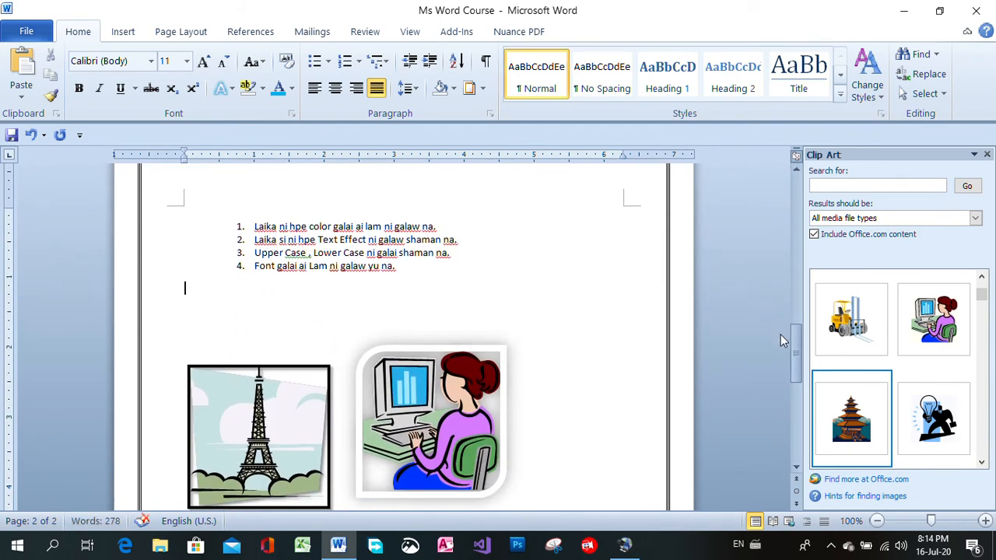
Delete and retype the "e" after "Lahta" in the opening paragraph, and delete neighbouring characters as trial edits
drag(793, 346, 781, 192)
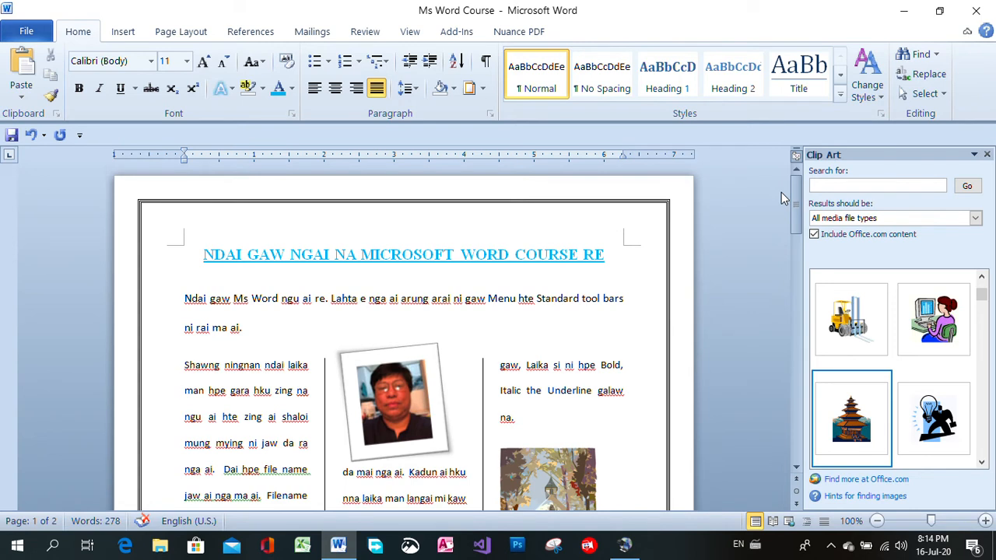
click(375, 302)
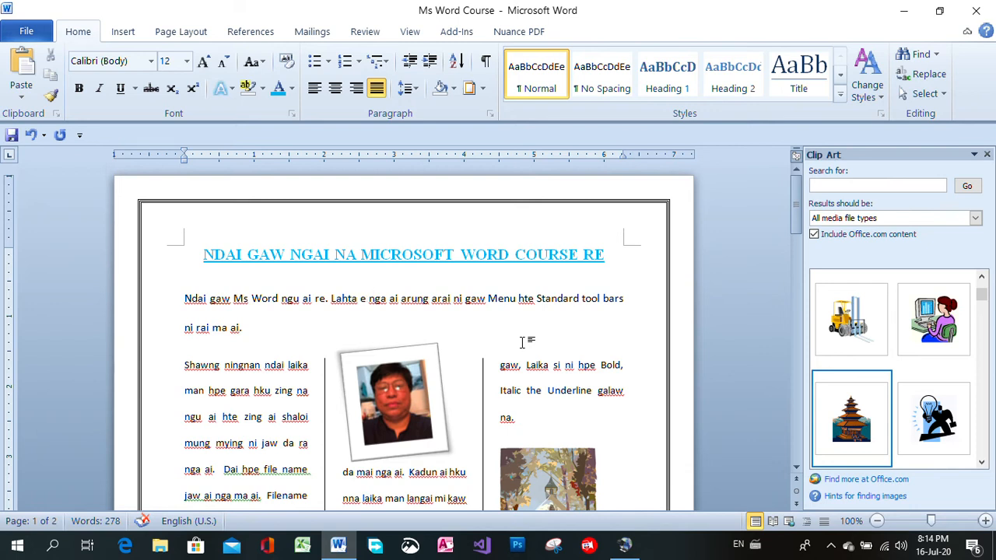
key(BackSpace)
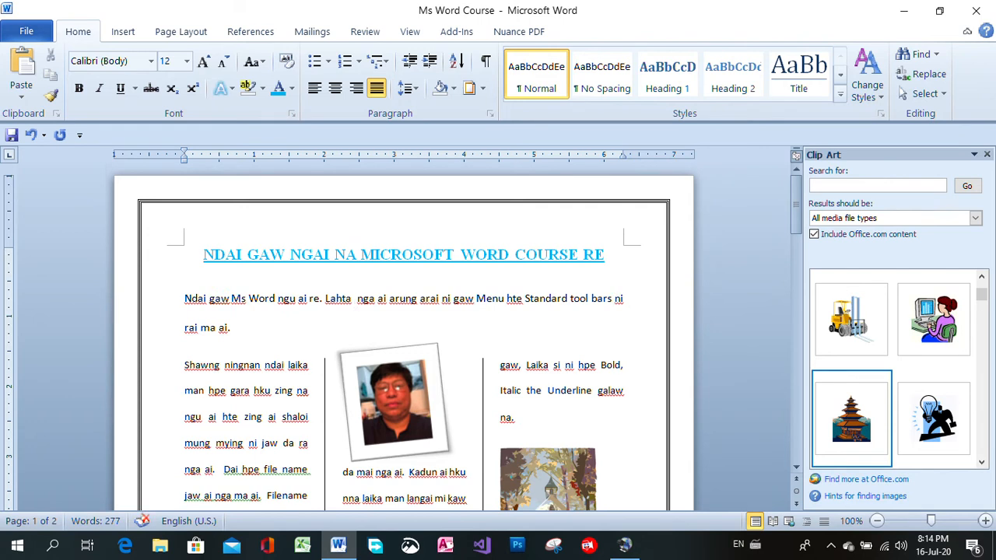
text(e)
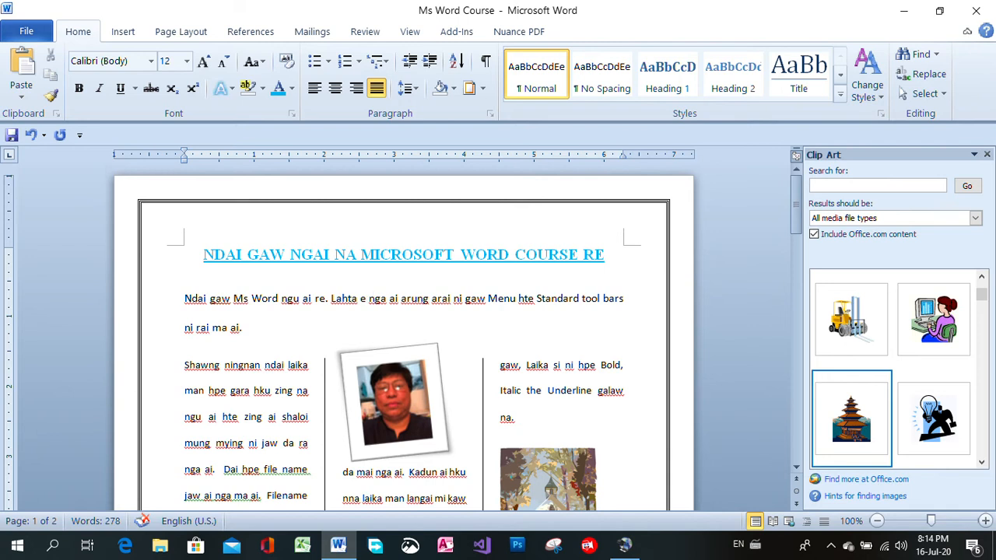
key(BackSpace)
key(BackSpace)
key(BackSpace)
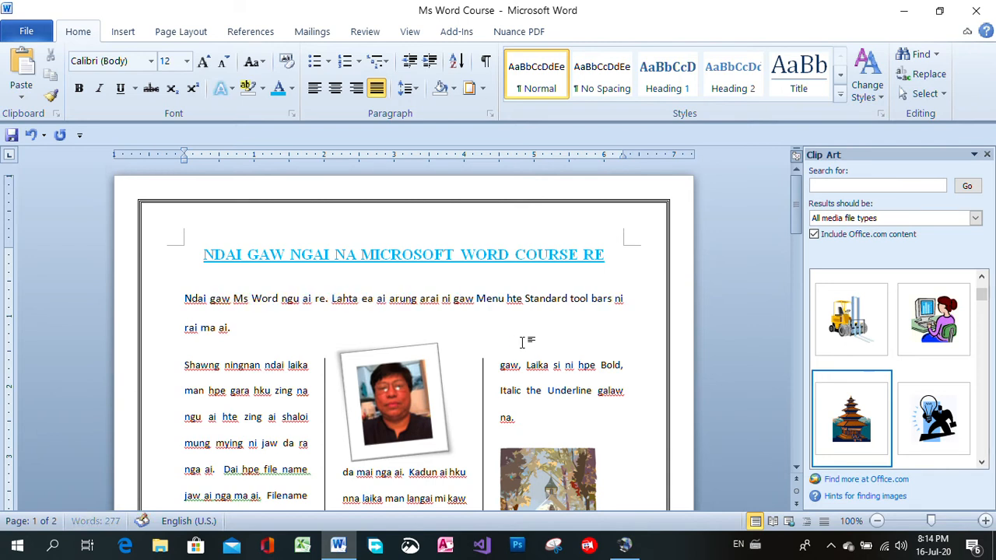
key(Delete)
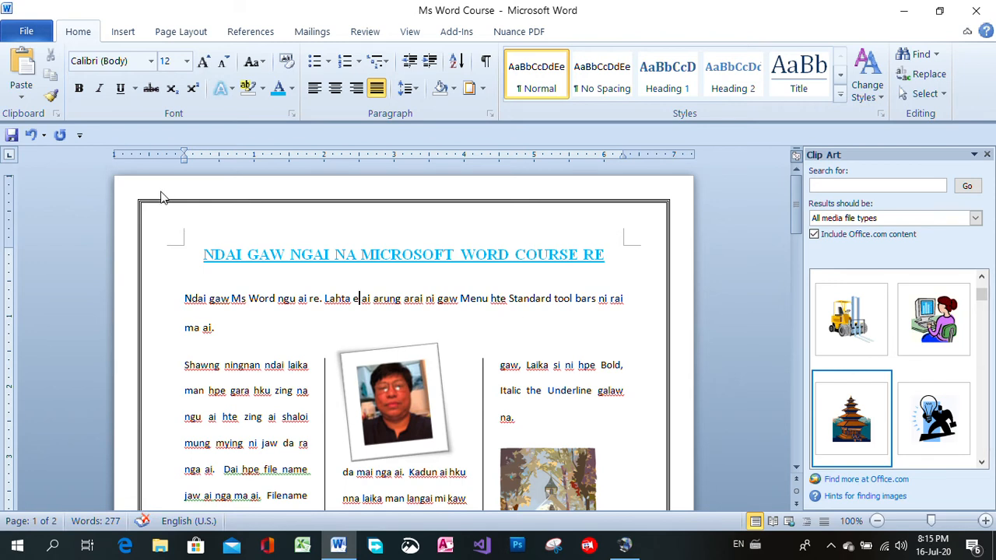
Undo the trial deletions in the opening paragraph, redo several of them, and undo them again to restore the text
click(30, 137)
click(29, 136)
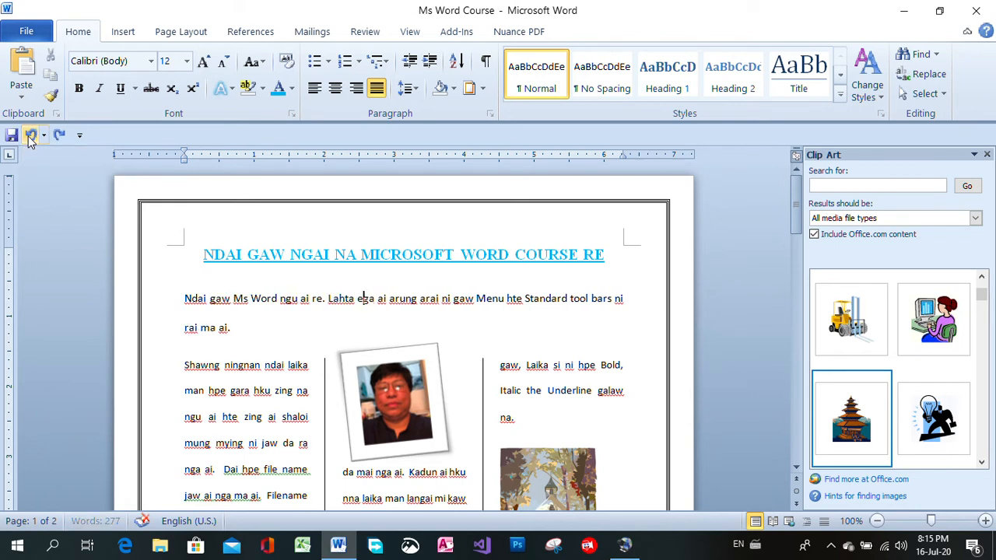
click(30, 136)
click(30, 136)
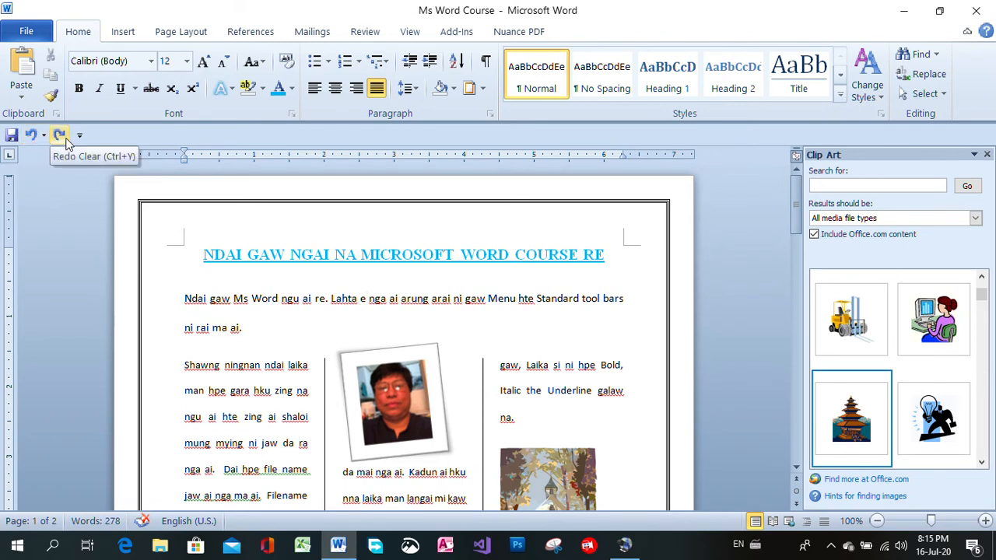
click(66, 143)
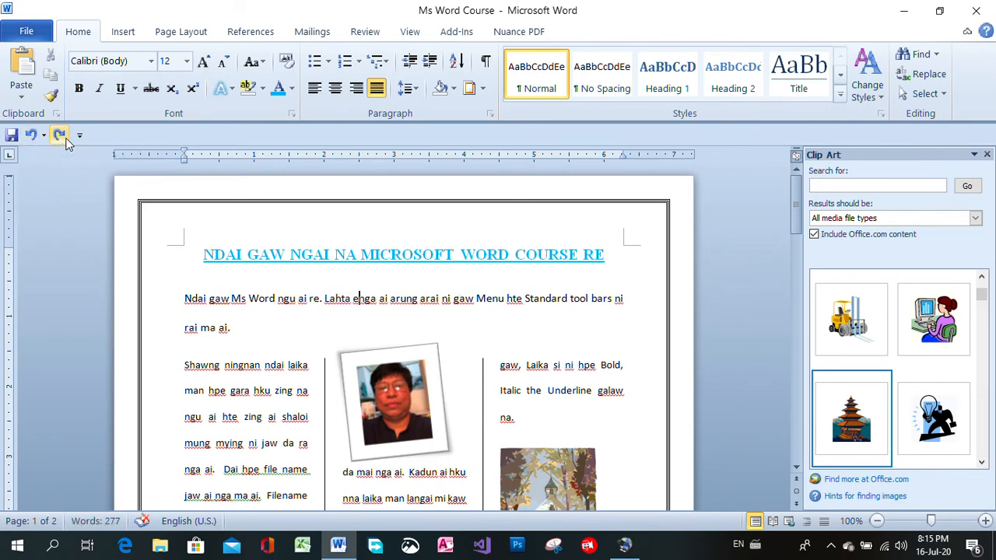
click(66, 142)
click(66, 143)
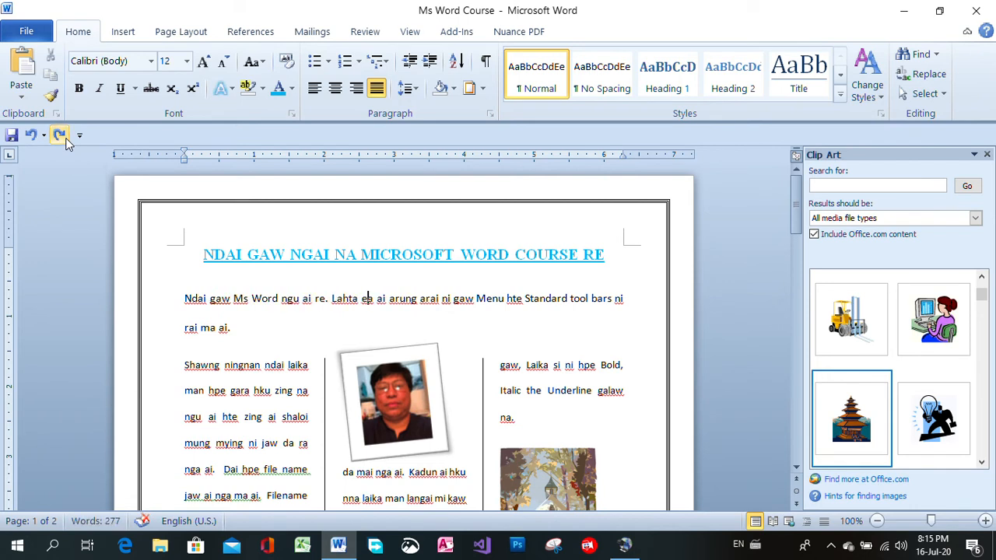
click(29, 141)
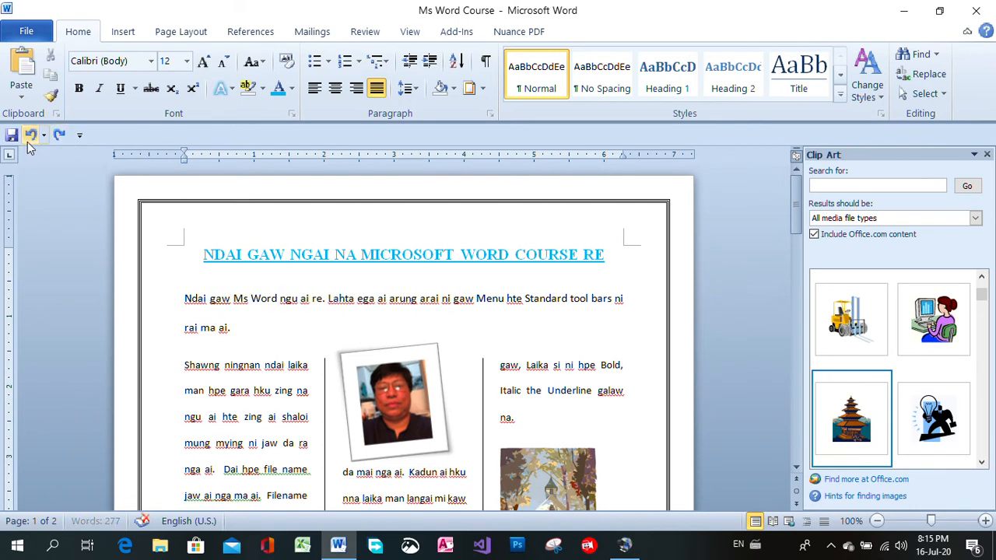
click(29, 142)
click(29, 141)
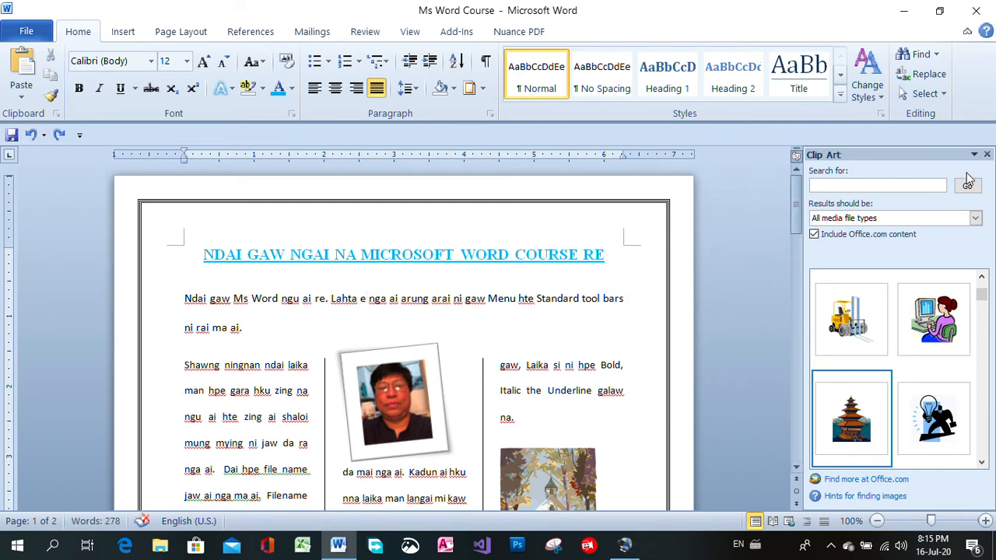
Close the Clip Art pane and insert the built-in Alphabet header into the document
click(987, 154)
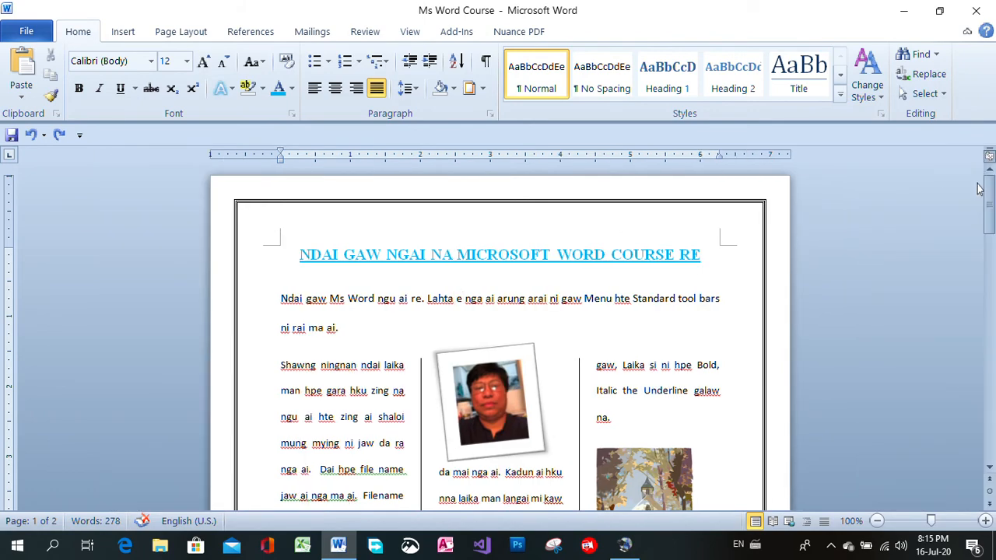
mouse_move(991, 202)
mouse_down()
mouse_move(990, 430)
mouse_move(990, 186)
mouse_up()
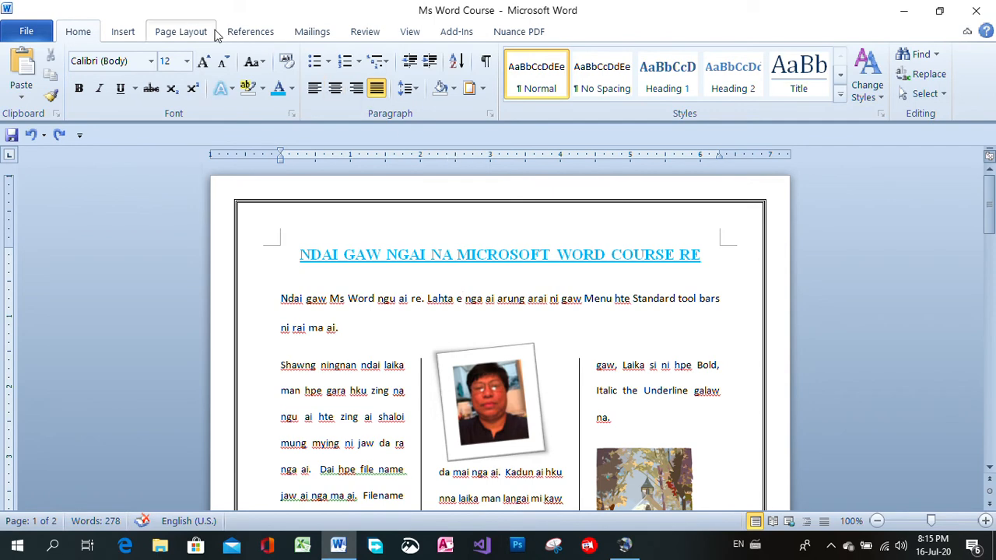
click(181, 32)
click(133, 32)
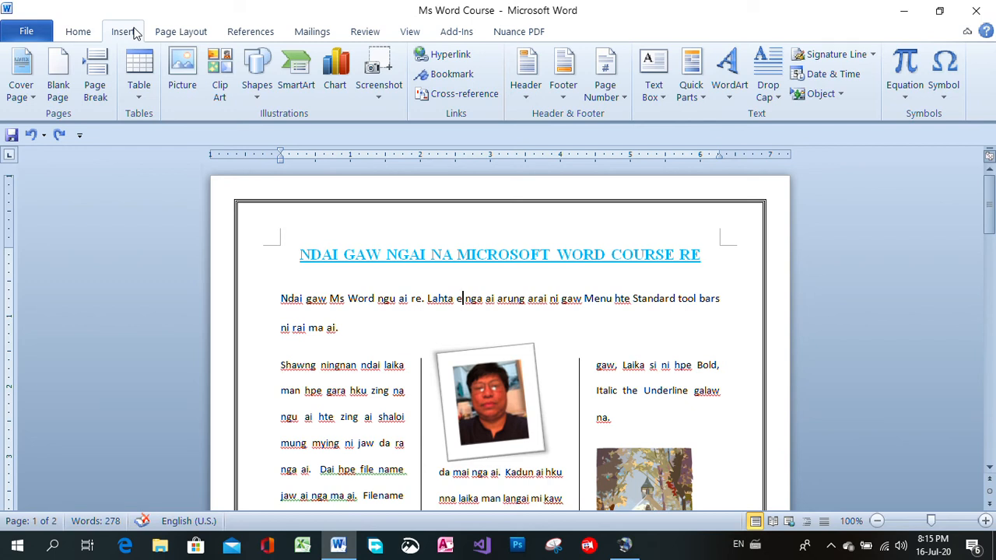
click(526, 97)
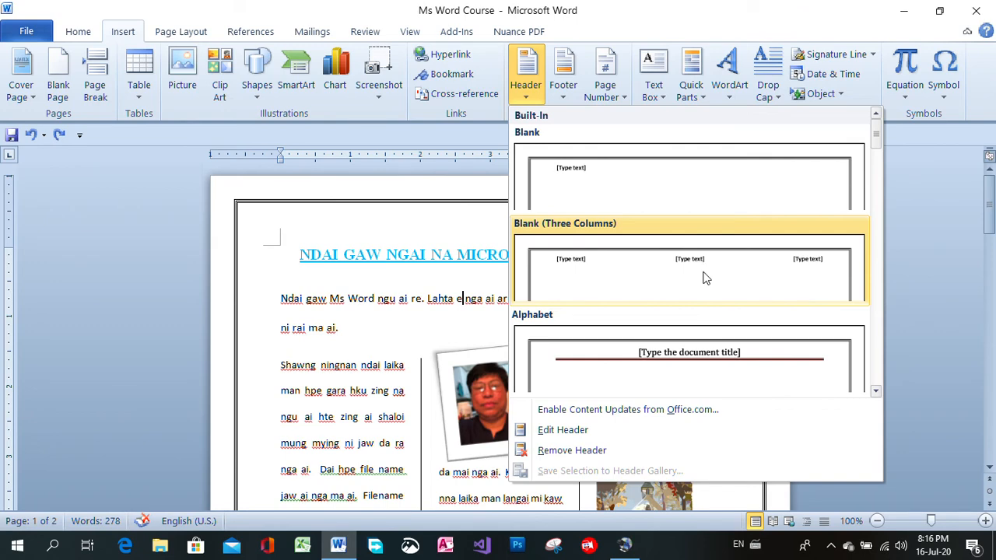
click(704, 375)
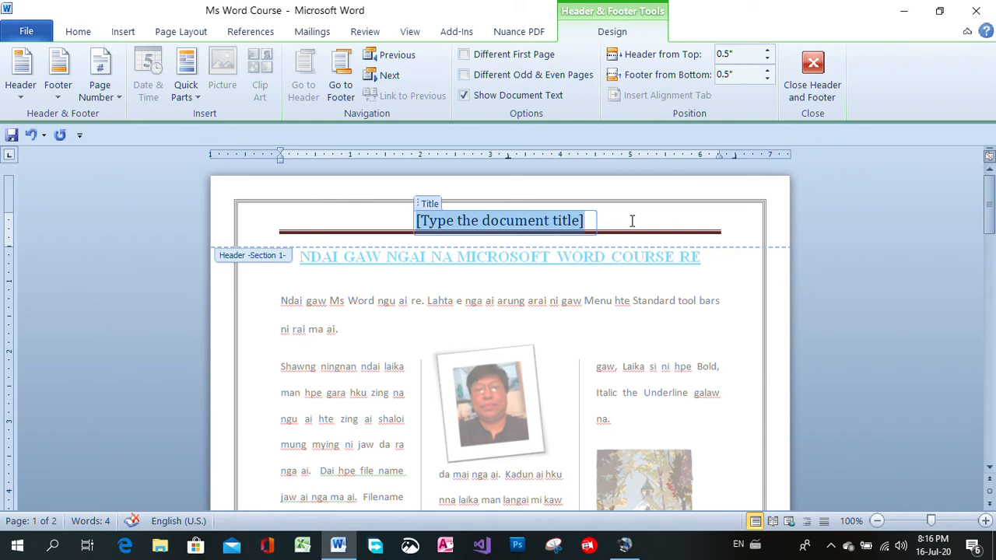
Enter "This is Microsoft word" as the header's document title and return to the body text
text(T)
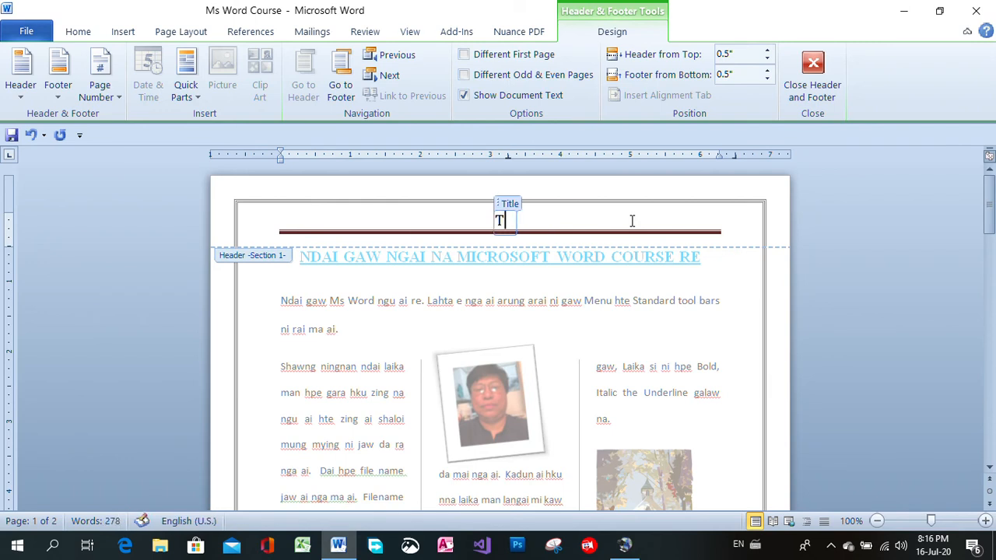
text(his is )
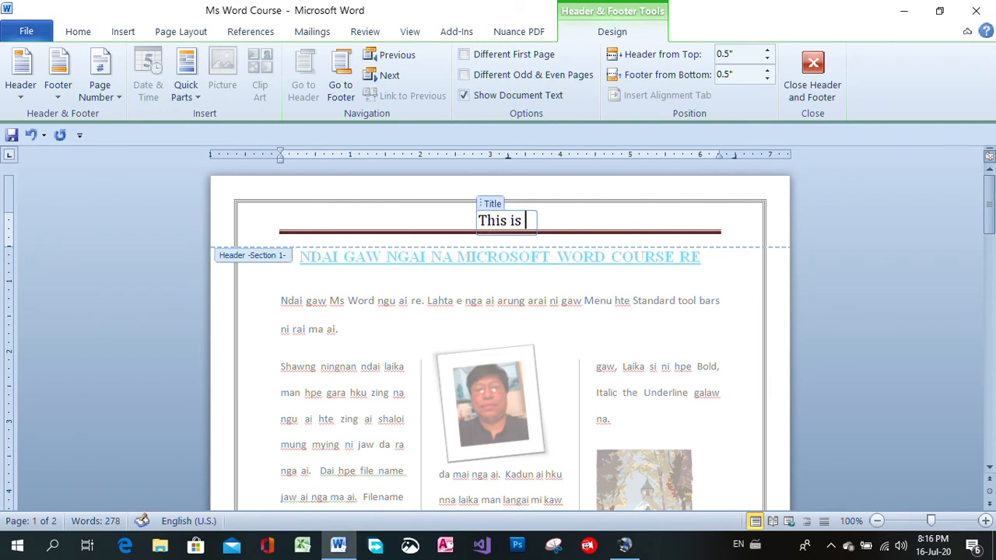
text(Micross)
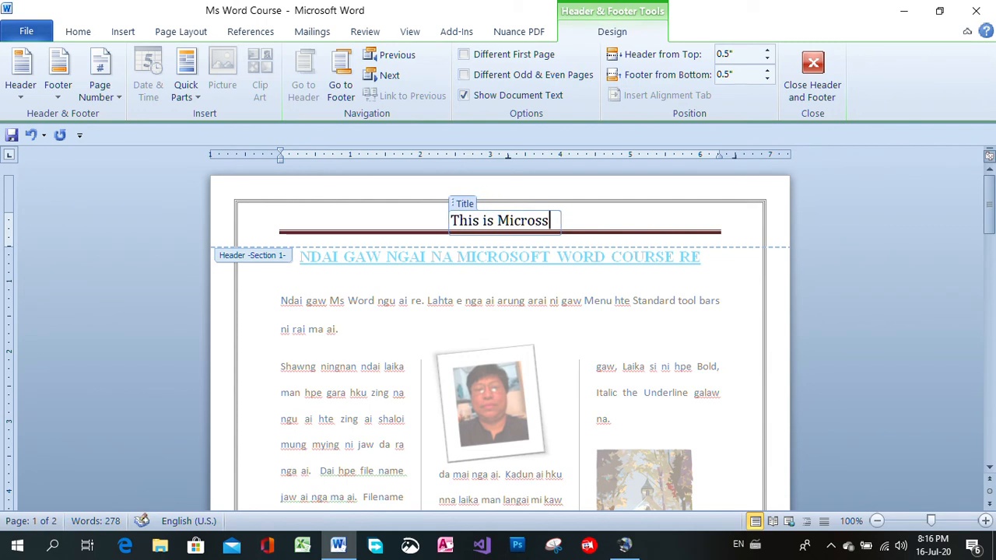
key(BackSpace)
text(of)
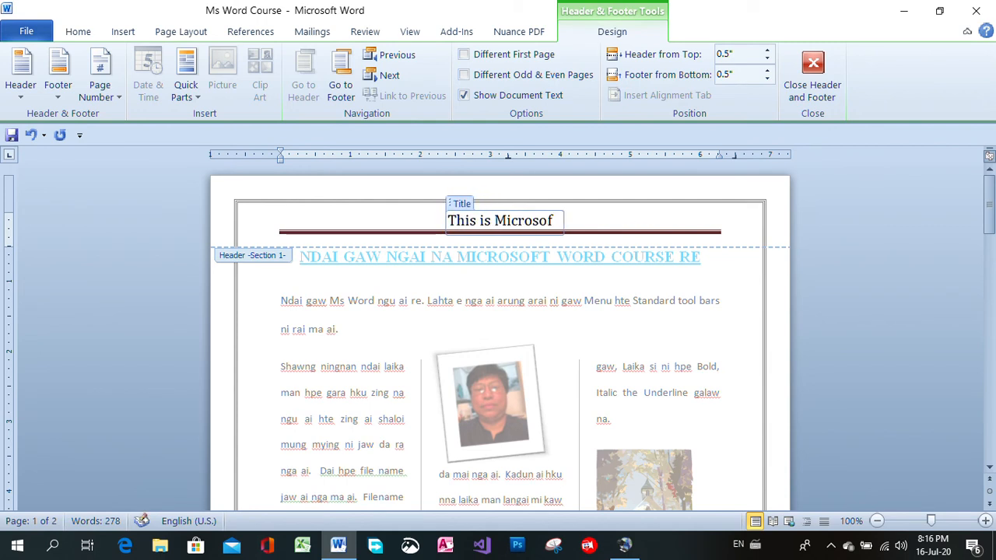
text(t word)
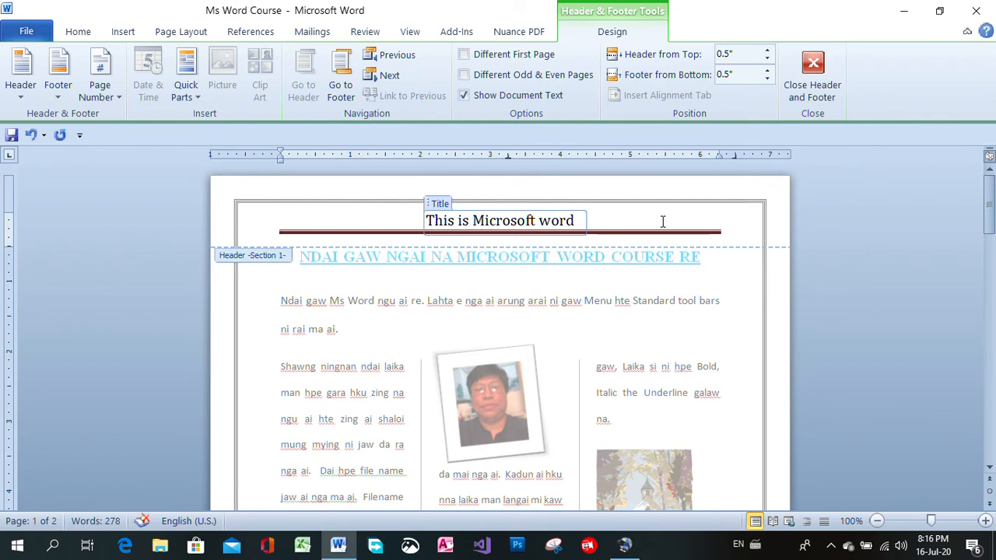
double_click(714, 388)
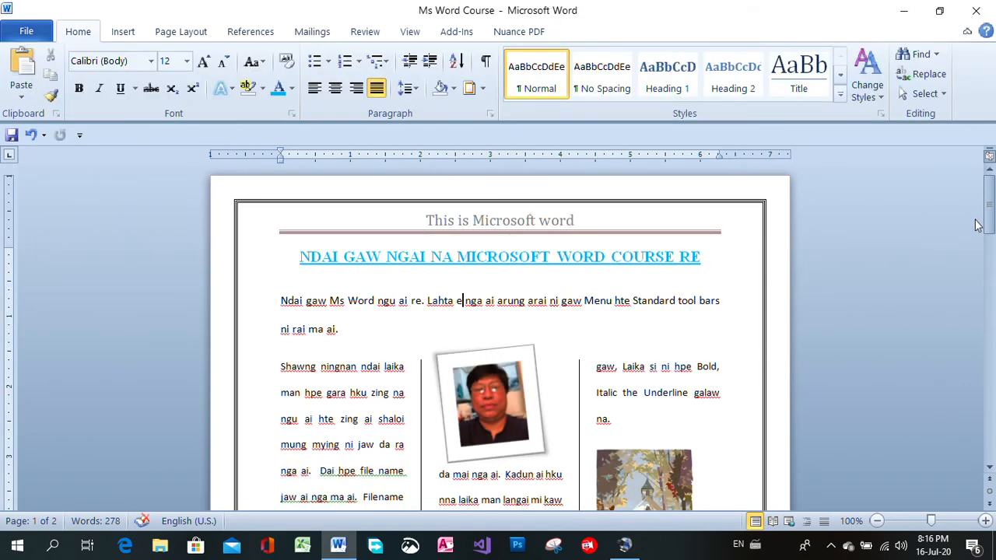
Check the header on page 2 and insert the built-in Alphabet footer with text and page number
drag(988, 209, 989, 285)
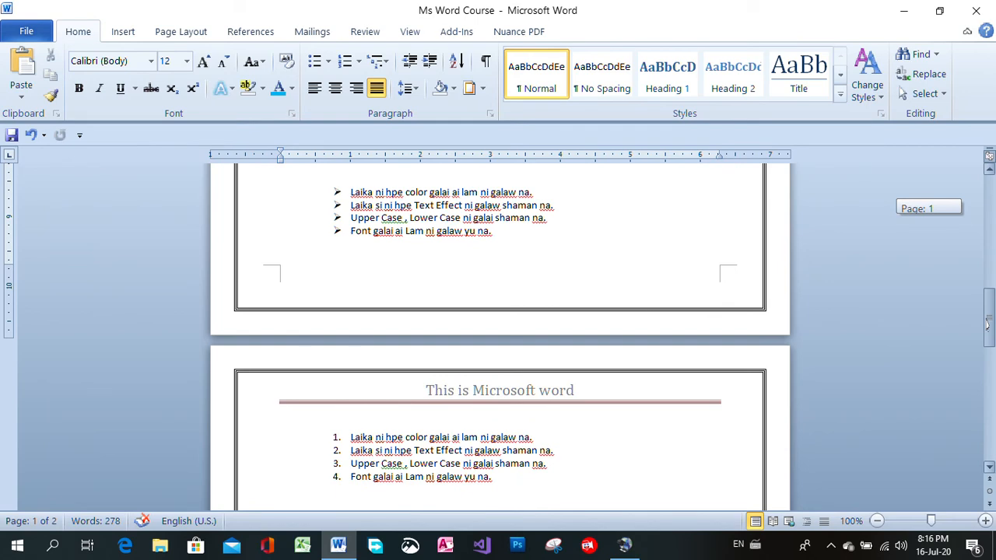
drag(988, 325, 989, 234)
double_click(627, 217)
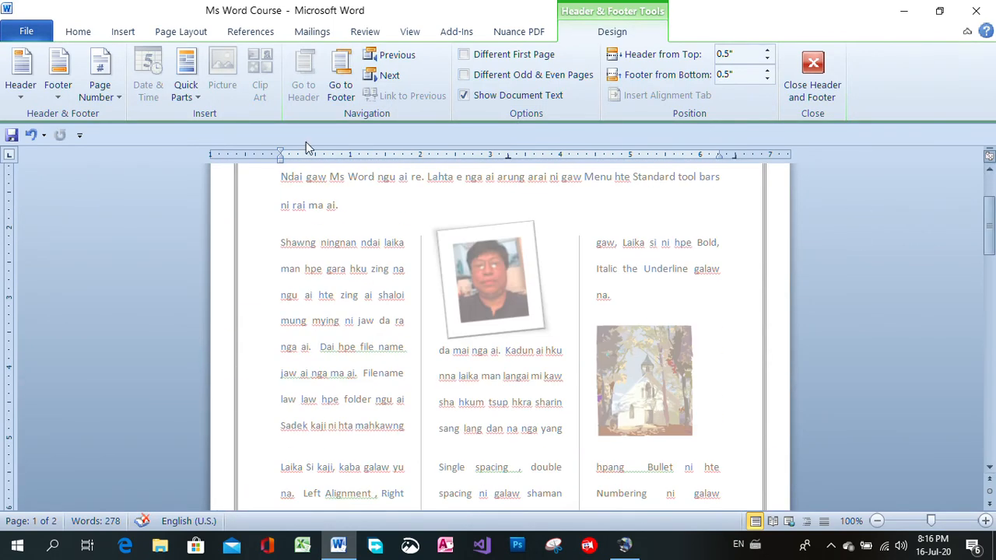
click(125, 35)
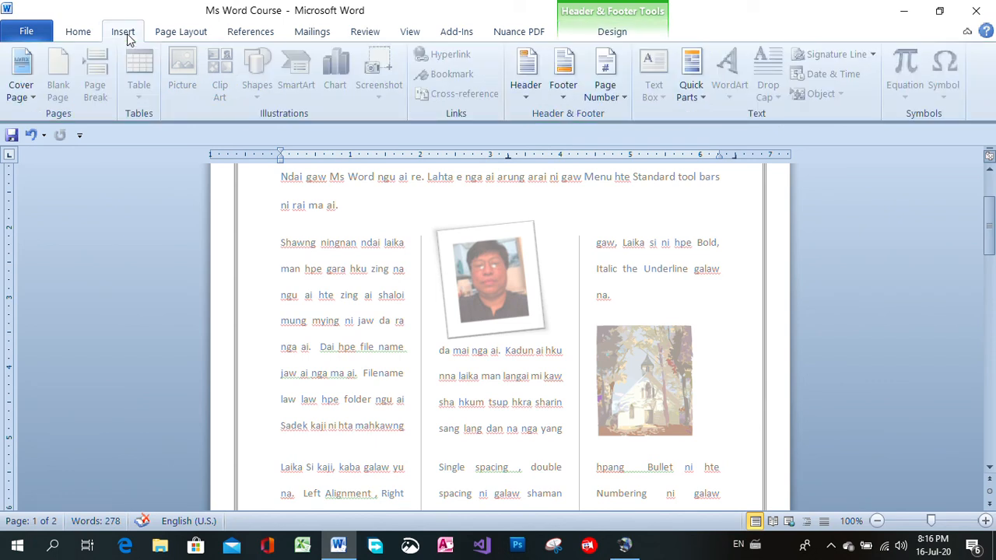
click(563, 73)
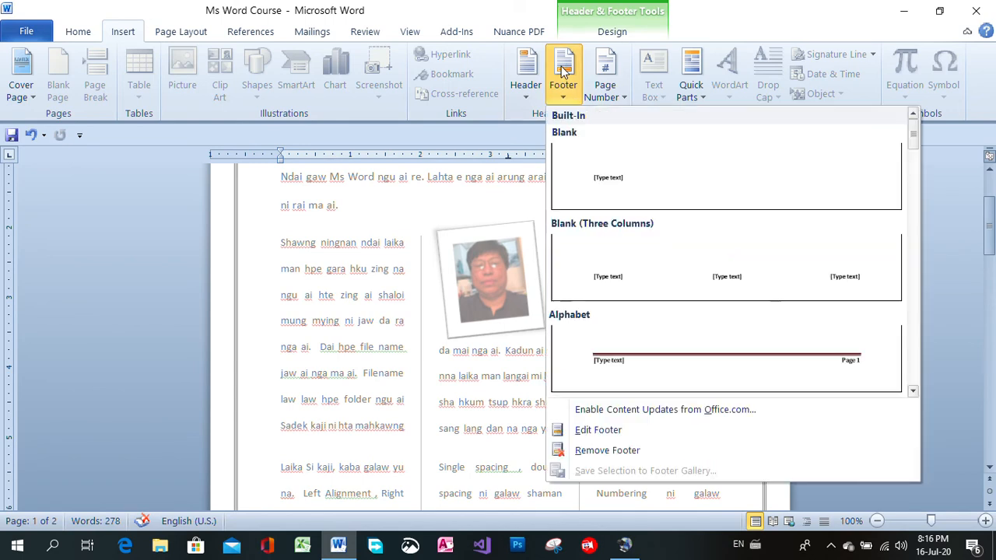
click(763, 362)
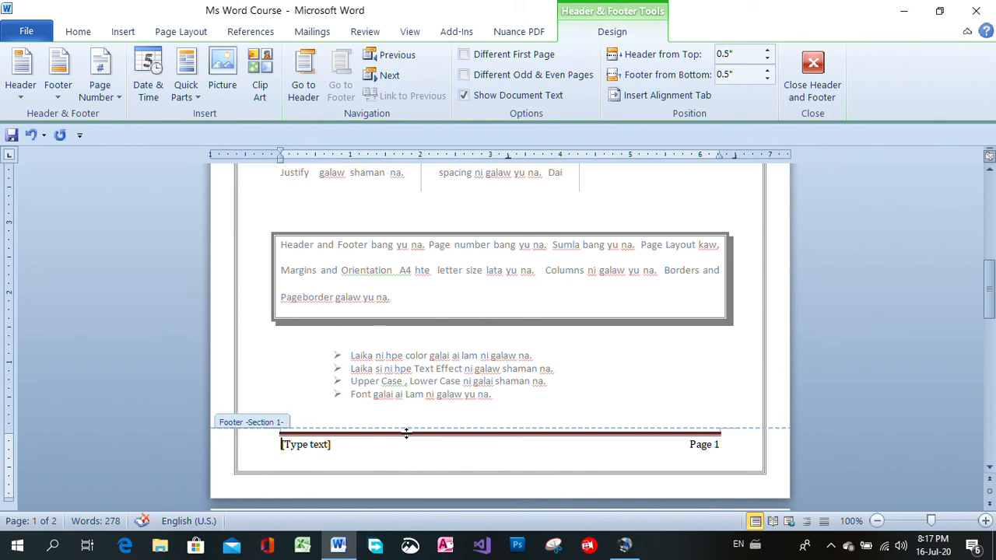
Replace the footer's text placeholder with "Basic Course" and return to the body text
text(Basic)
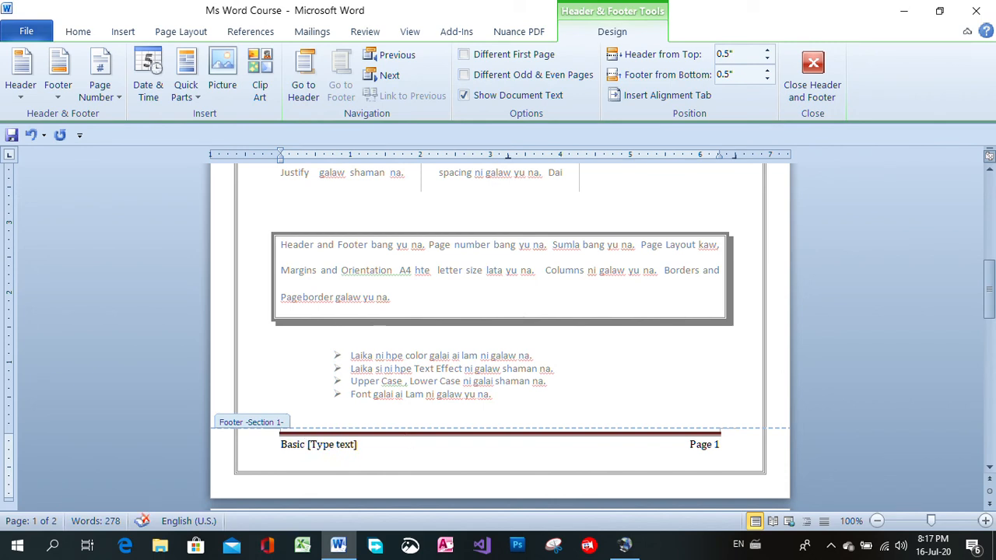
text( co)
key(BackSpace)
key(BackSpace)
text(Course)
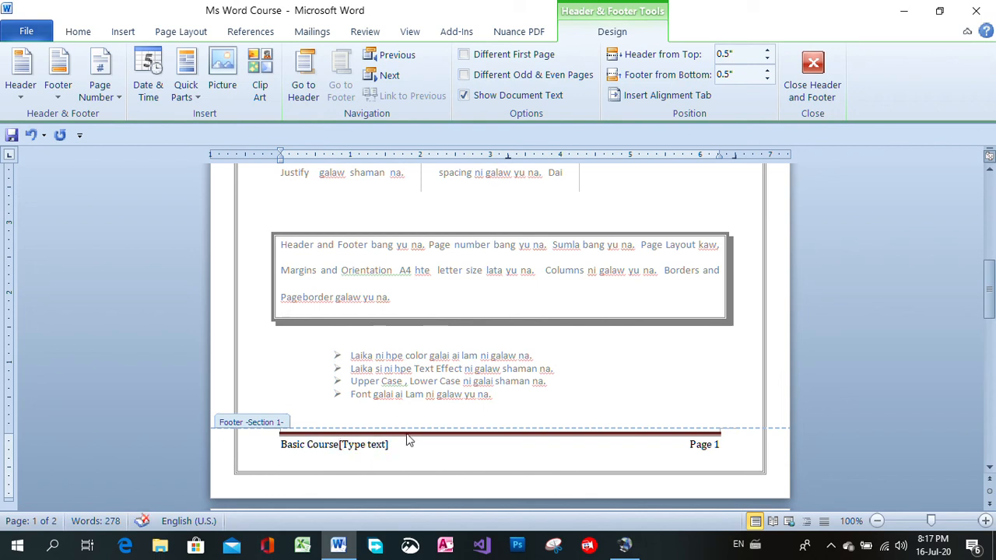
key(Delete)
key(Delete)
triple_click(708, 445)
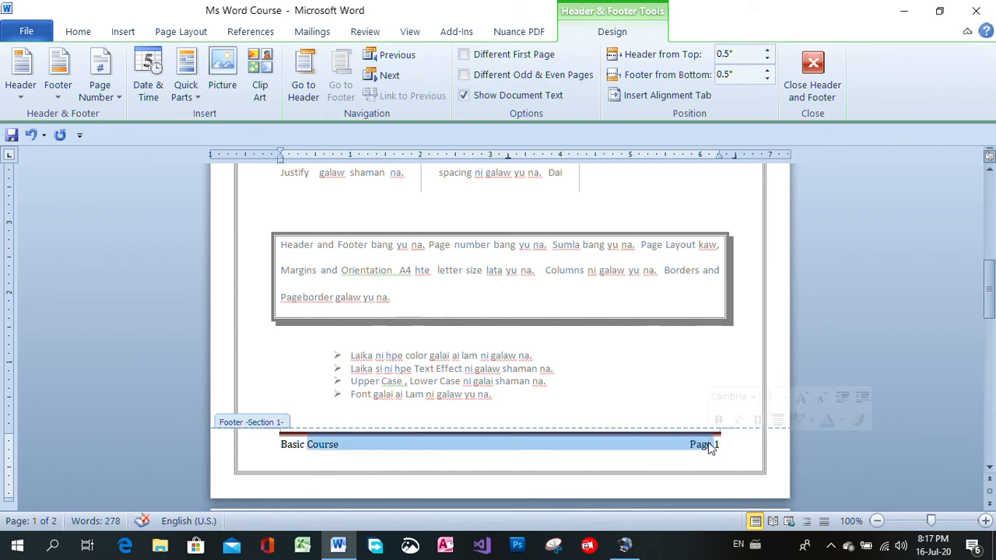
click(723, 444)
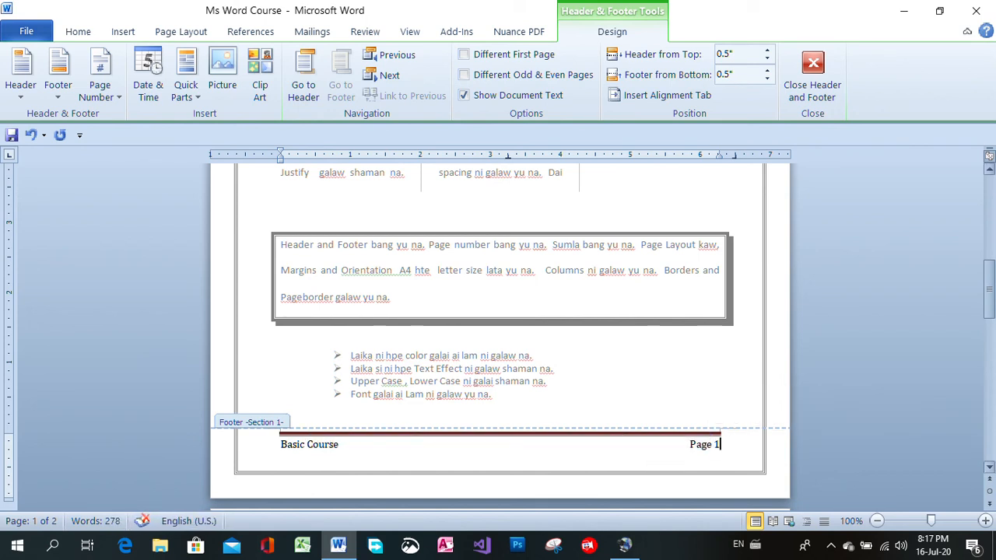
drag(989, 290, 989, 206)
double_click(782, 294)
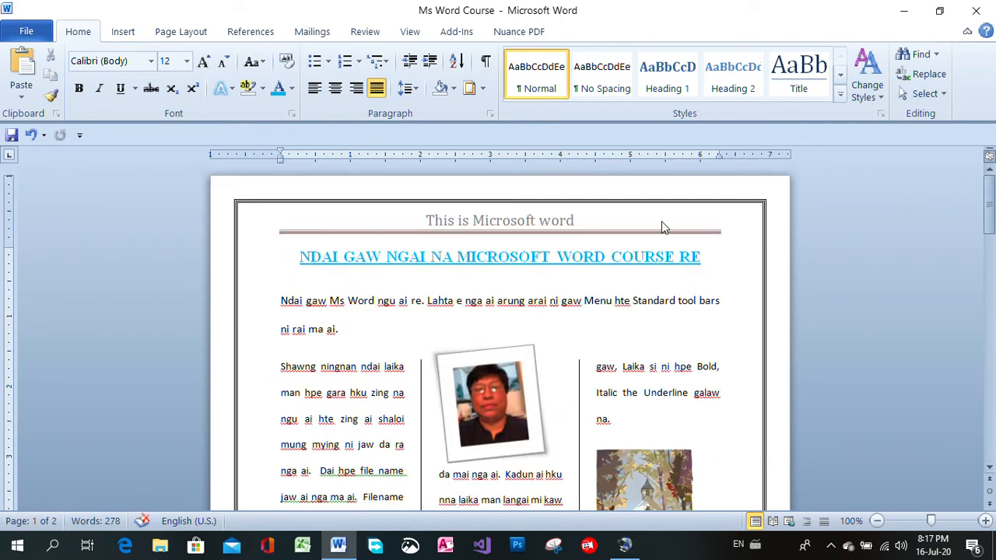
Insert the Plain Number 3 page number at the top of the page, and undo the insertion
click(130, 33)
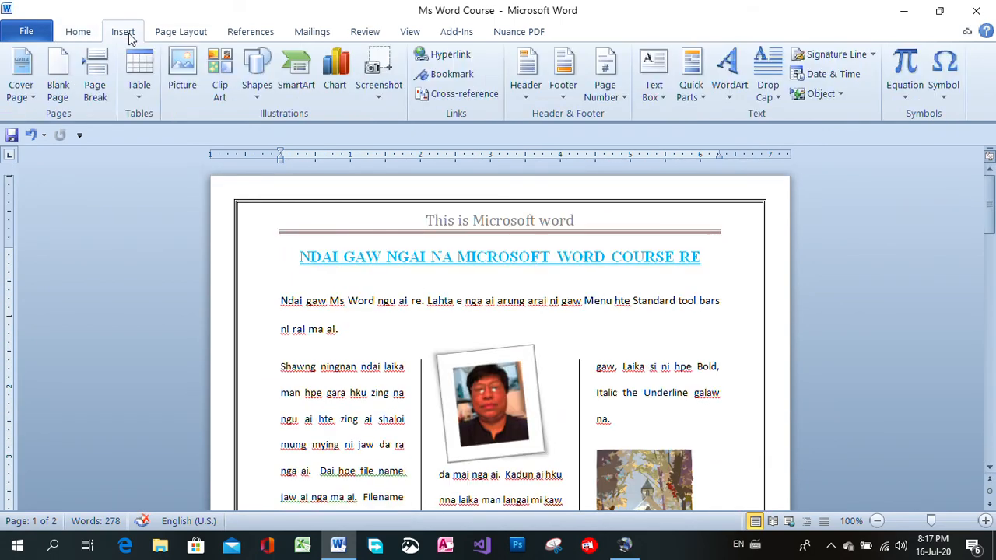
click(626, 101)
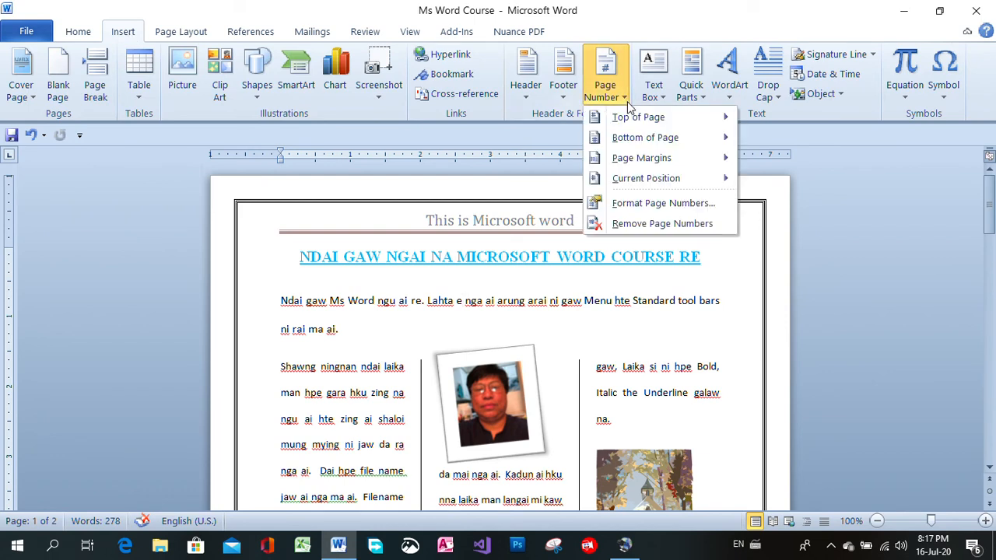
mouse_move(641, 123)
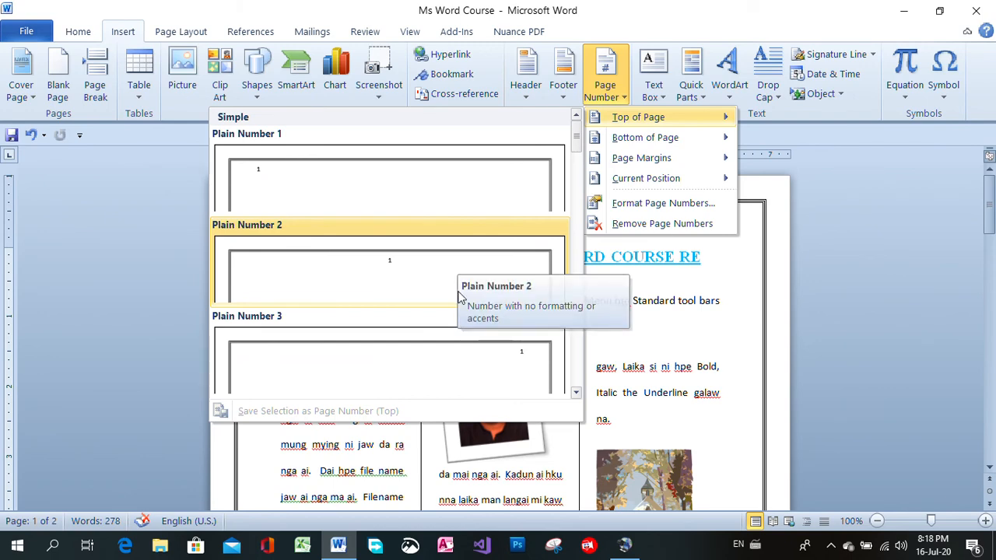
click(493, 362)
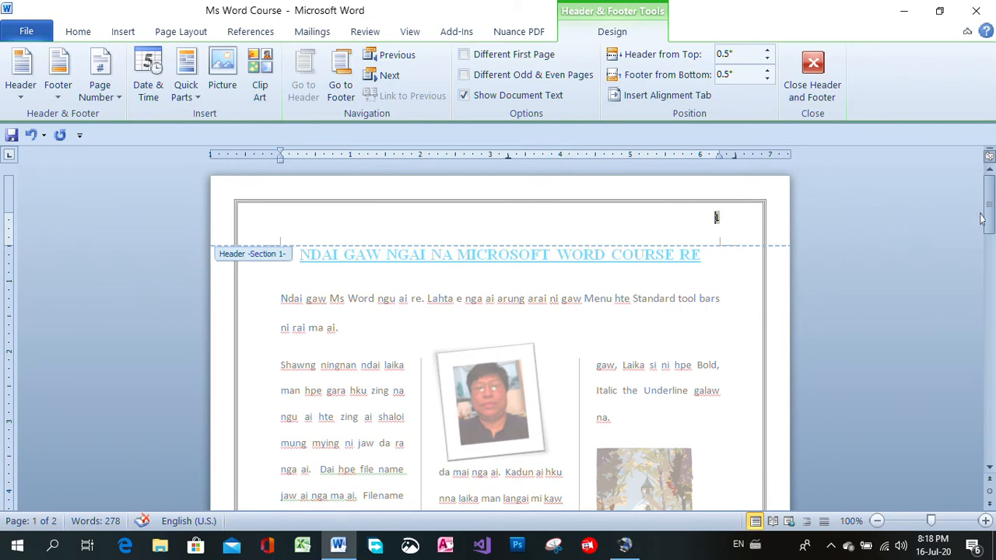
mouse_move(987, 218)
mouse_down()
mouse_move(987, 354)
mouse_move(987, 218)
mouse_up()
click(31, 140)
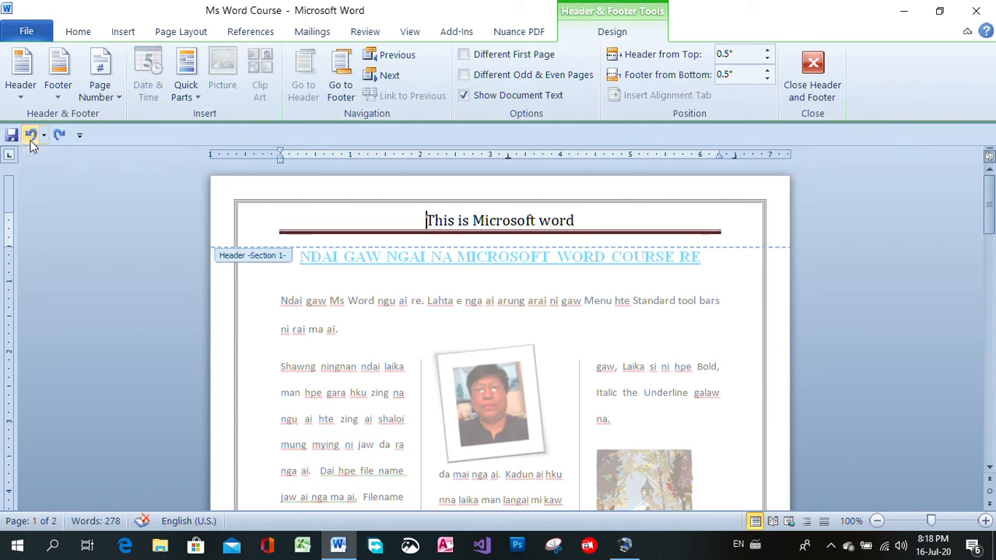
Check the header and footer across both pages and return to the body text
drag(989, 206, 989, 323)
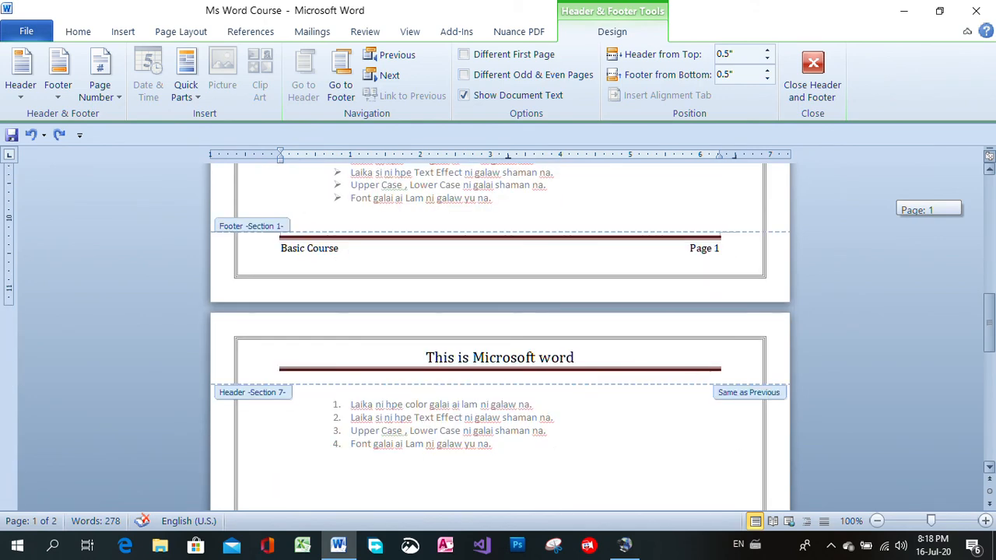
drag(989, 323, 989, 206)
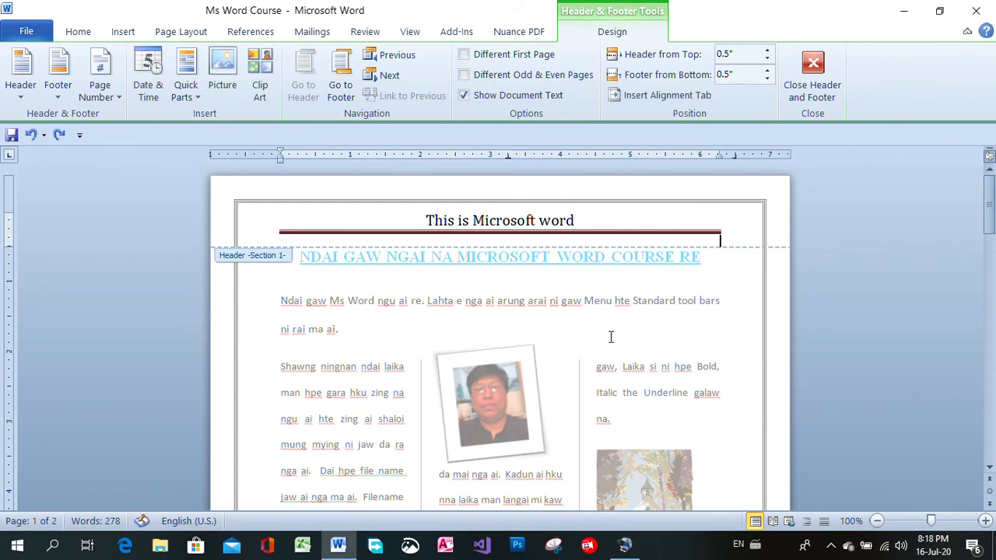
double_click(756, 324)
double_click(262, 291)
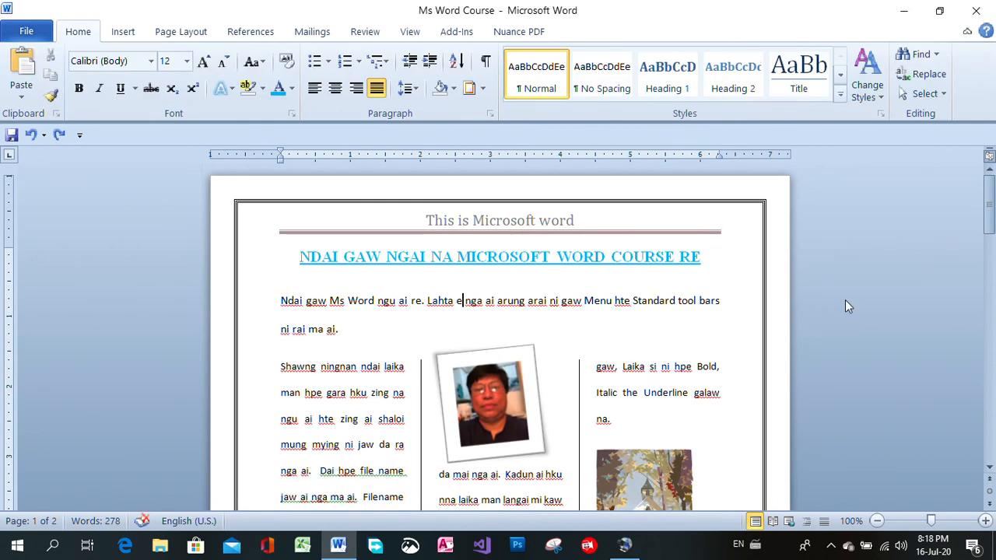
Save the Ms Word Course document
mouse_move(988, 220)
mouse_down()
mouse_move(989, 424)
mouse_move(988, 216)
mouse_up()
click(11, 136)
mouse_move(983, 197)
mouse_down()
mouse_move(983, 420)
mouse_move(983, 203)
mouse_up()
Open the print settings, try the Canon MF3010 printer and switch back to EPSON L360 Series
click(28, 32)
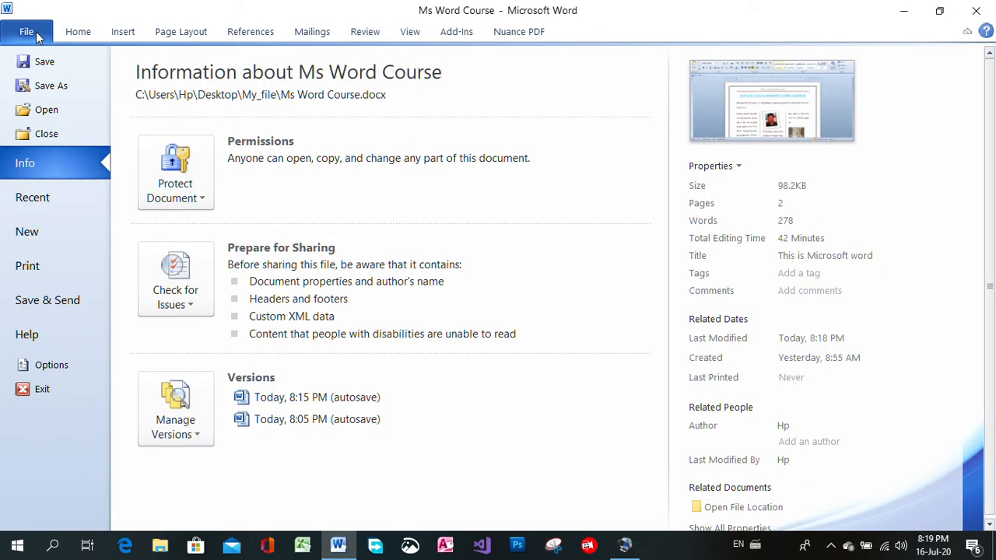
click(74, 267)
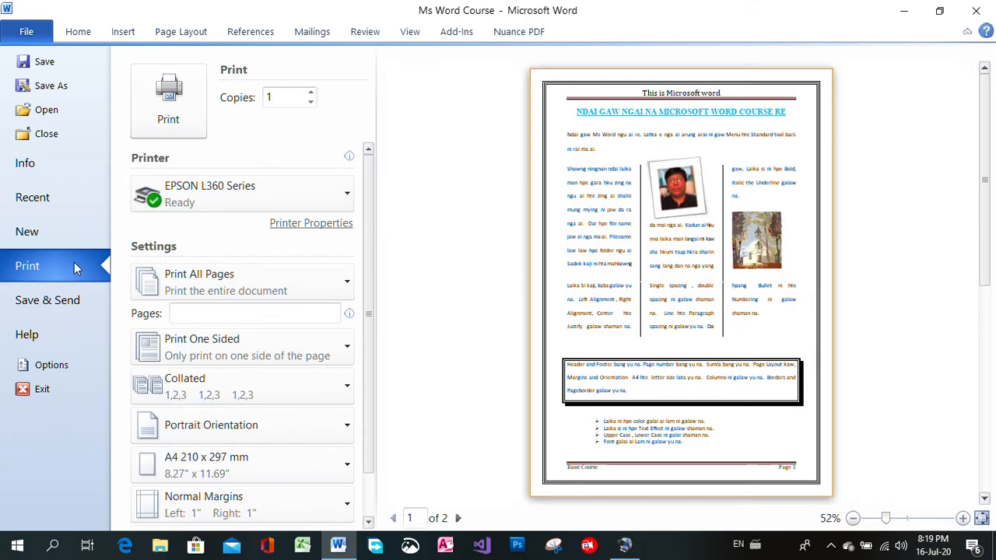
mouse_move(345, 204)
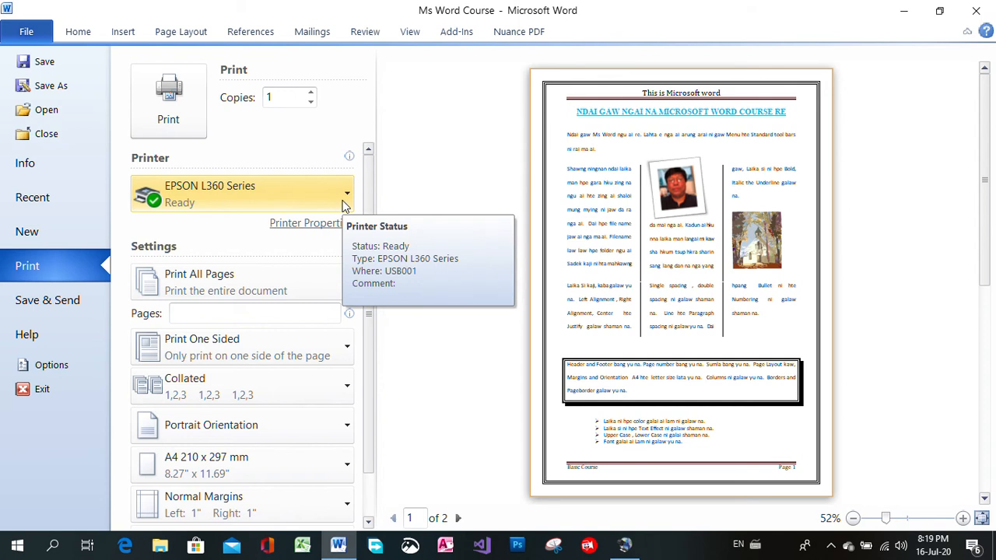
click(345, 205)
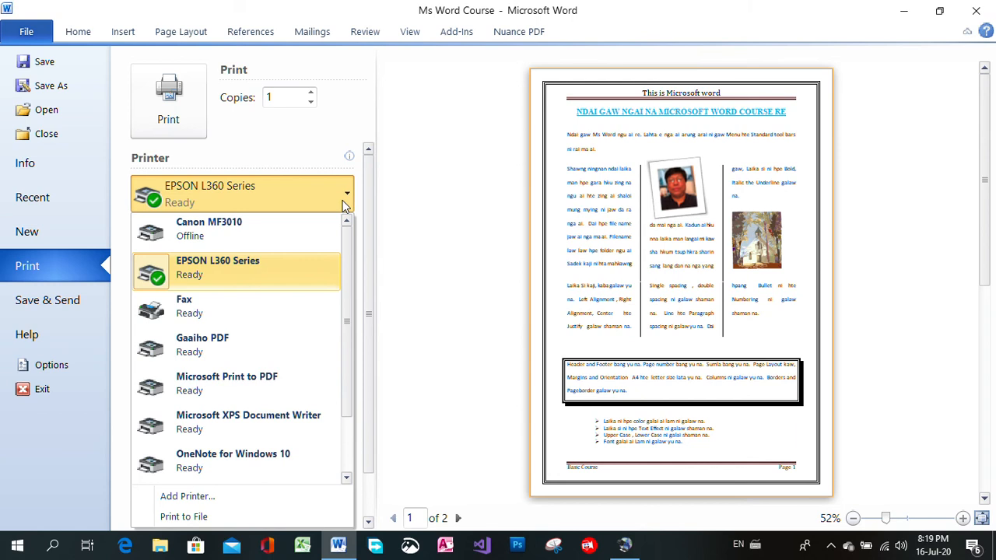
click(269, 223)
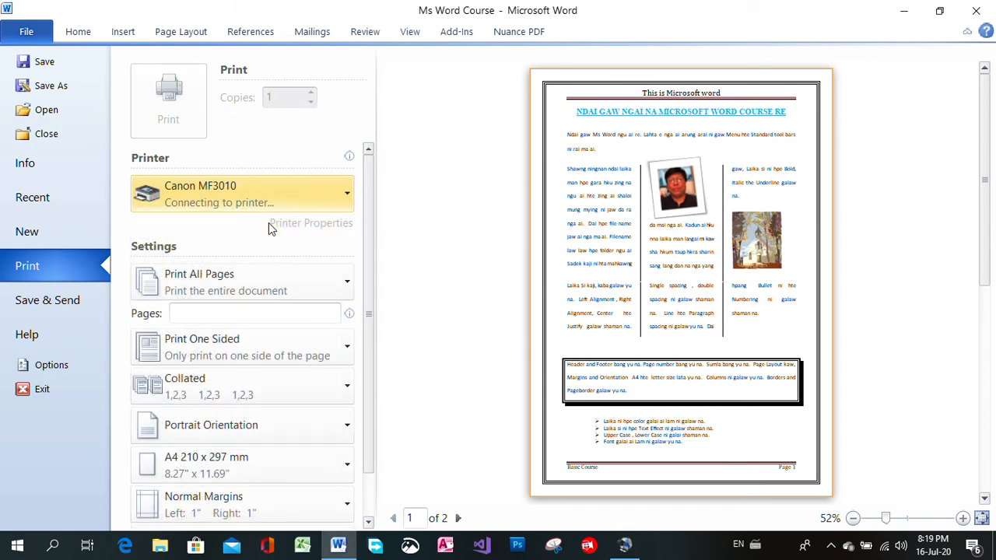
click(322, 199)
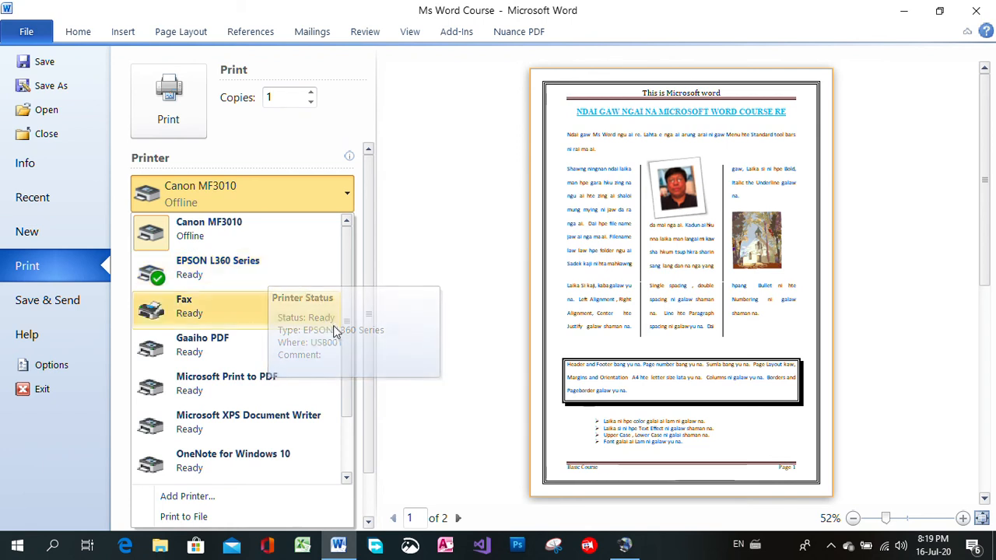
drag(345, 350, 374, 281)
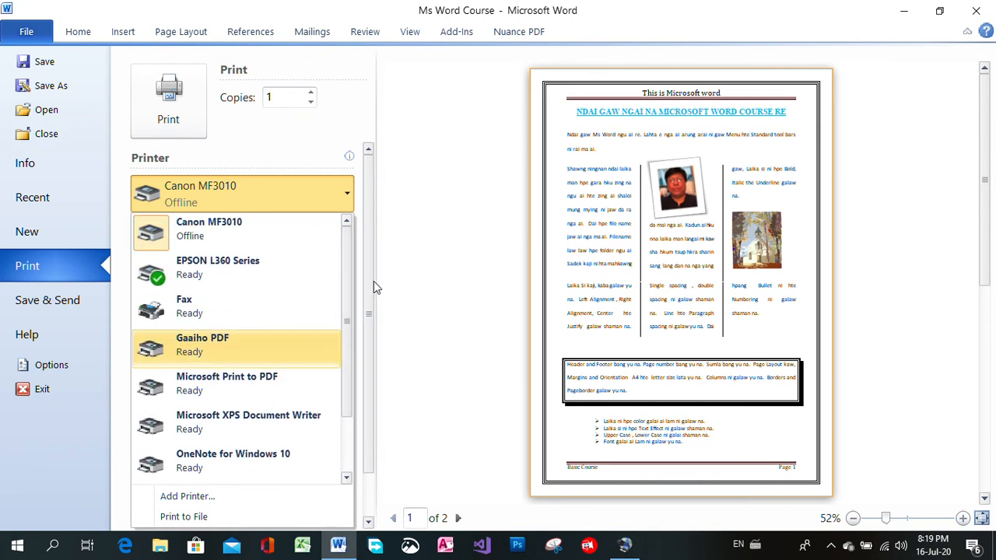
click(228, 273)
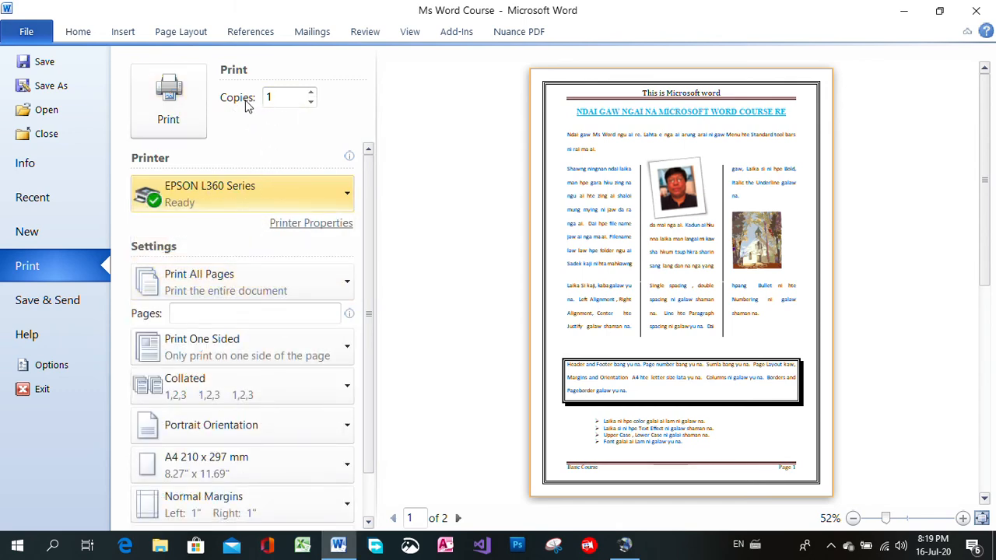
Raise the number of print copies and bring it back to 1
click(310, 93)
click(311, 93)
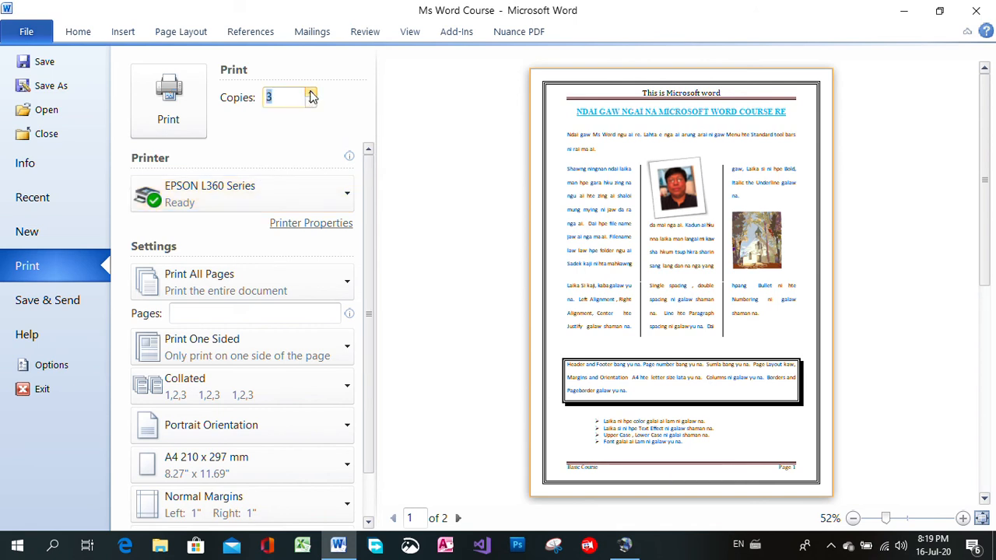
click(310, 93)
click(287, 119)
click(310, 103)
click(310, 103)
click(309, 103)
click(309, 103)
click(337, 117)
Look through the print preview and print one copy of the document
drag(984, 395, 985, 220)
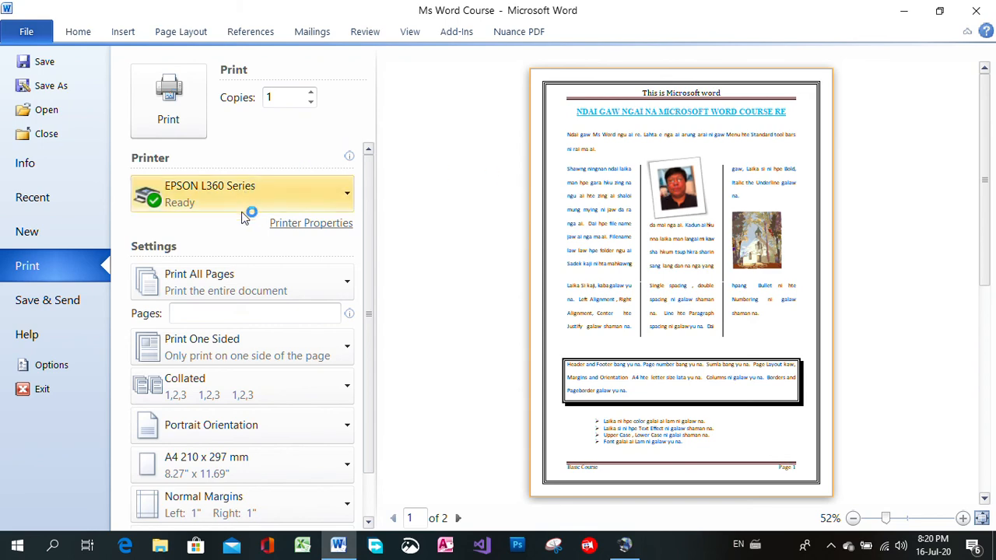
drag(982, 211, 984, 331)
drag(988, 397, 986, 187)
click(171, 117)
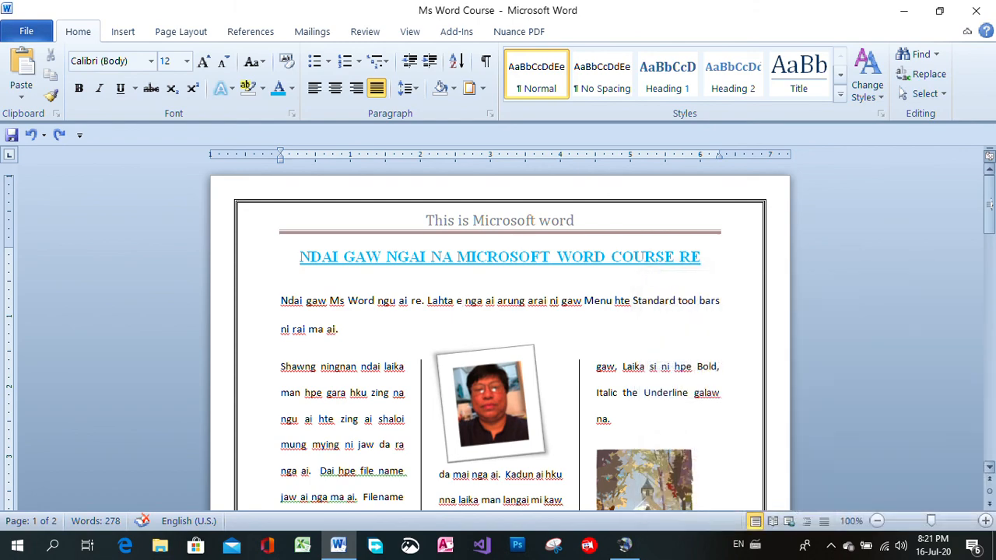
Preview the line spacing choices for the opening paragraph without applying any
mouse_move(989, 204)
mouse_down()
mouse_move(987, 432)
mouse_move(988, 194)
mouse_move(989, 432)
mouse_move(989, 206)
mouse_up()
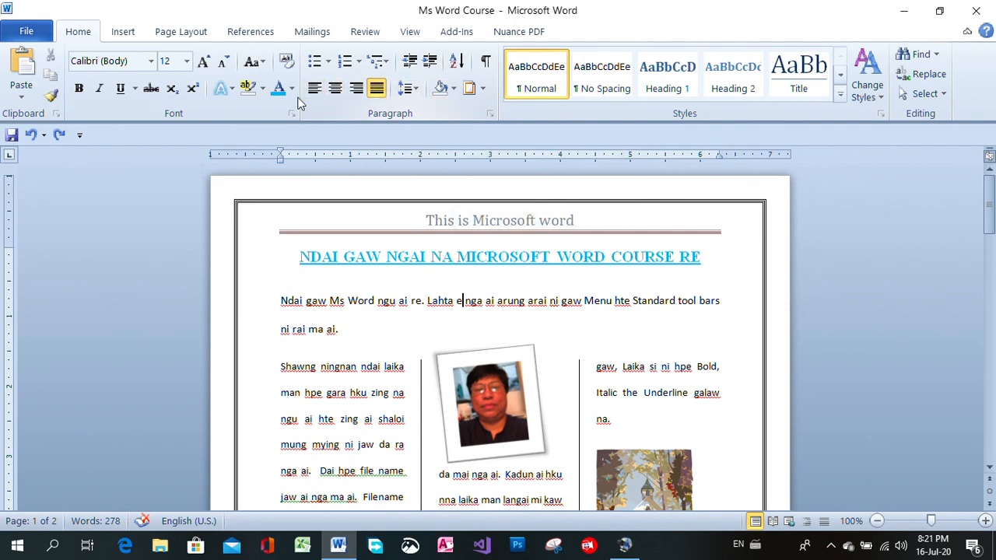
click(416, 91)
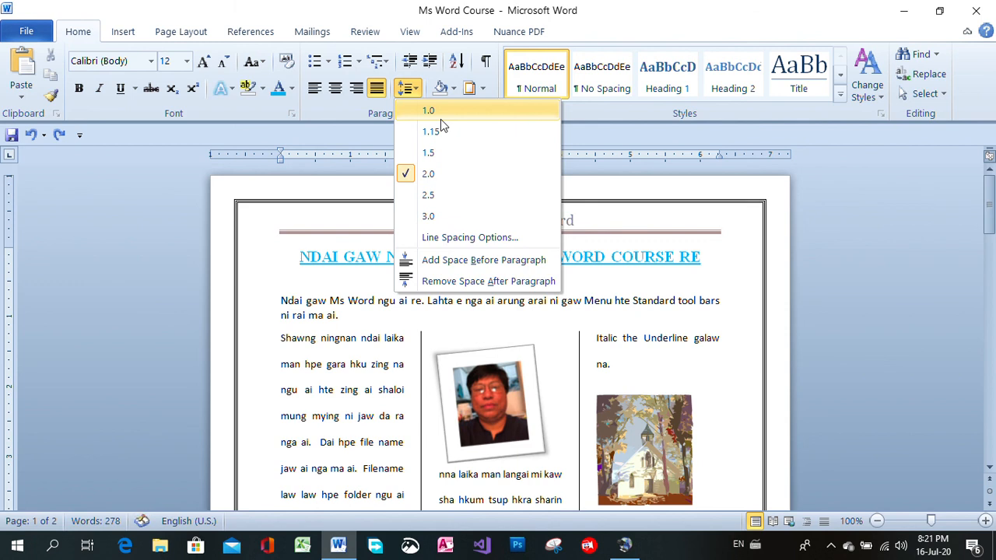
click(786, 193)
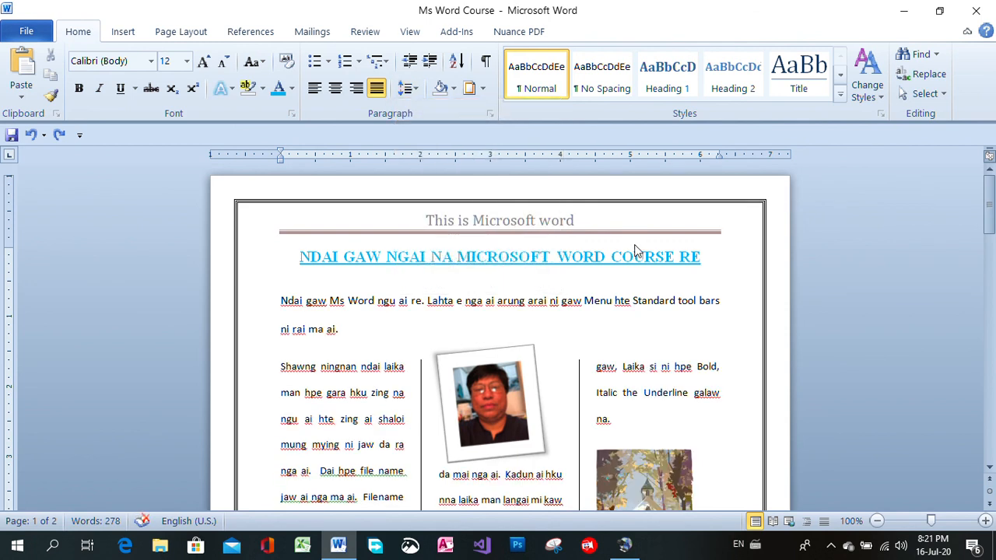
Enter "1." before the opening paragraph and "2" before the first column's text
mouse_move(990, 207)
mouse_down()
mouse_move(990, 368)
mouse_move(990, 201)
mouse_up()
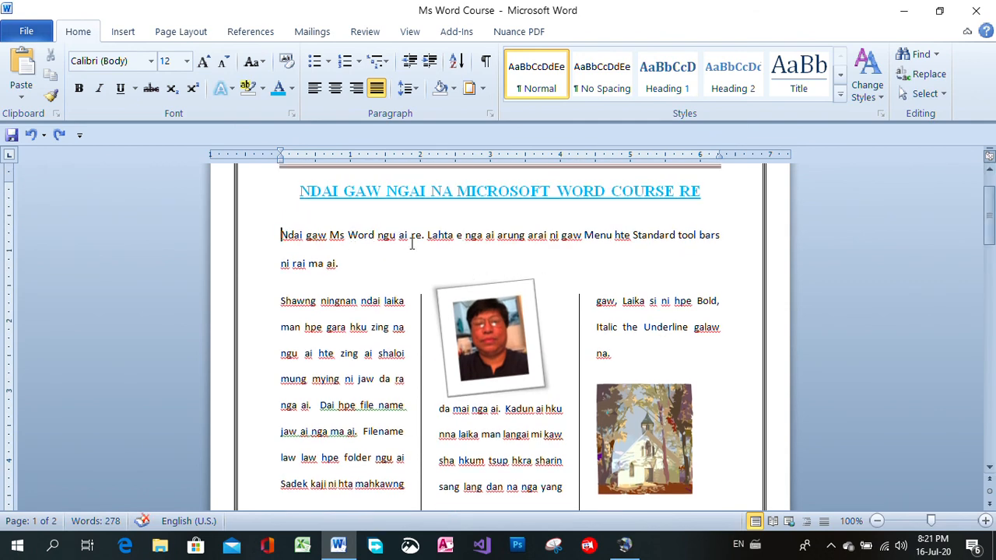
text(1)
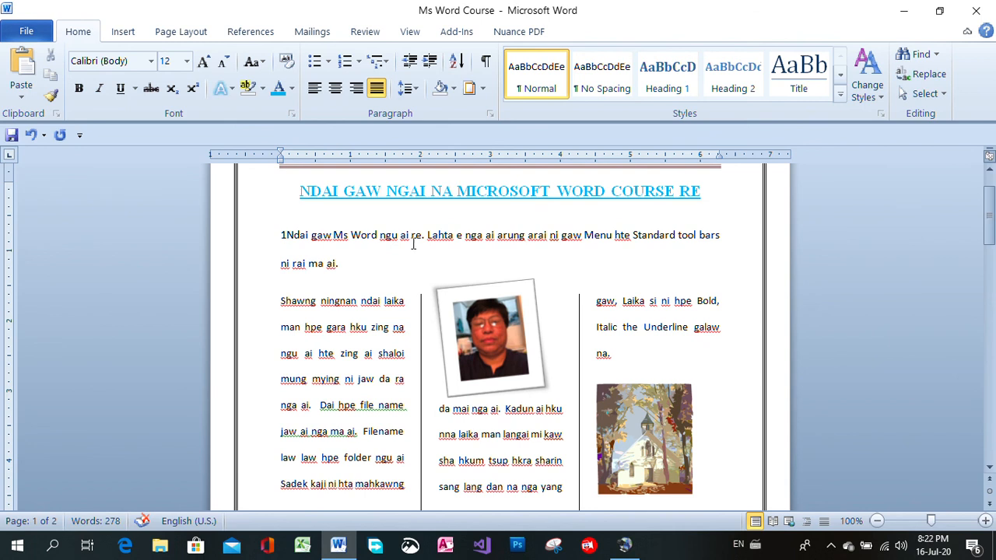
text(.)
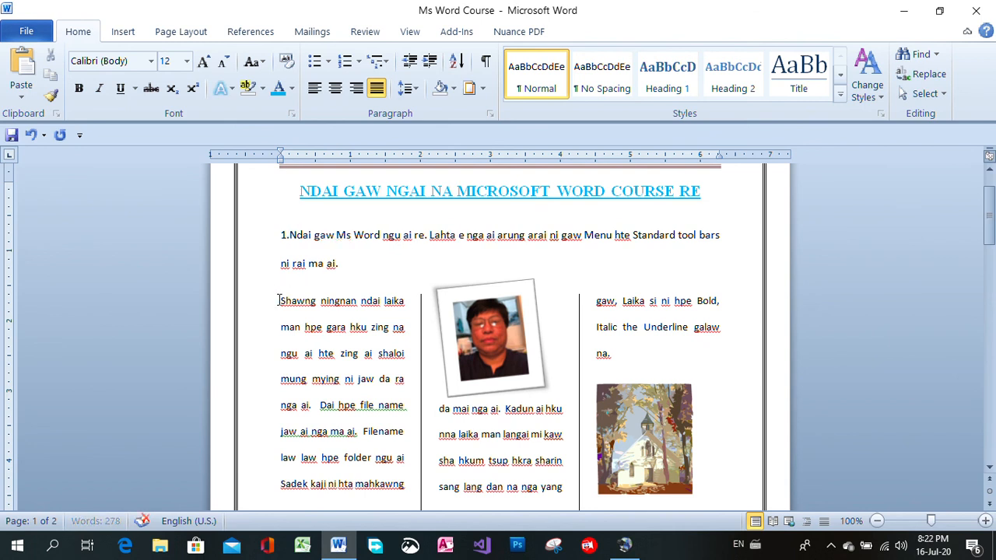
click(280, 301)
text(2)
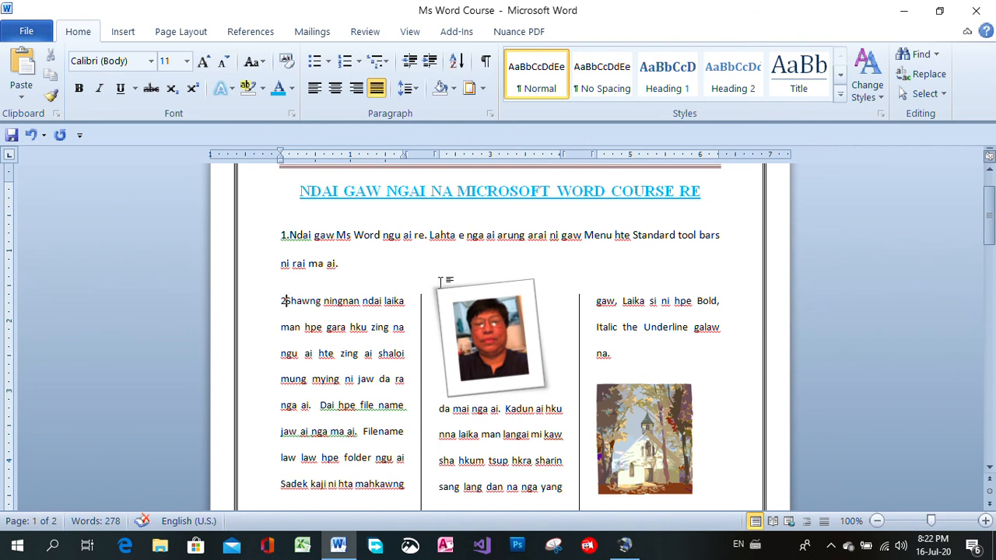
Delete the trial numbering in front of the first column's text and the opening paragraph
key(BackSpace)
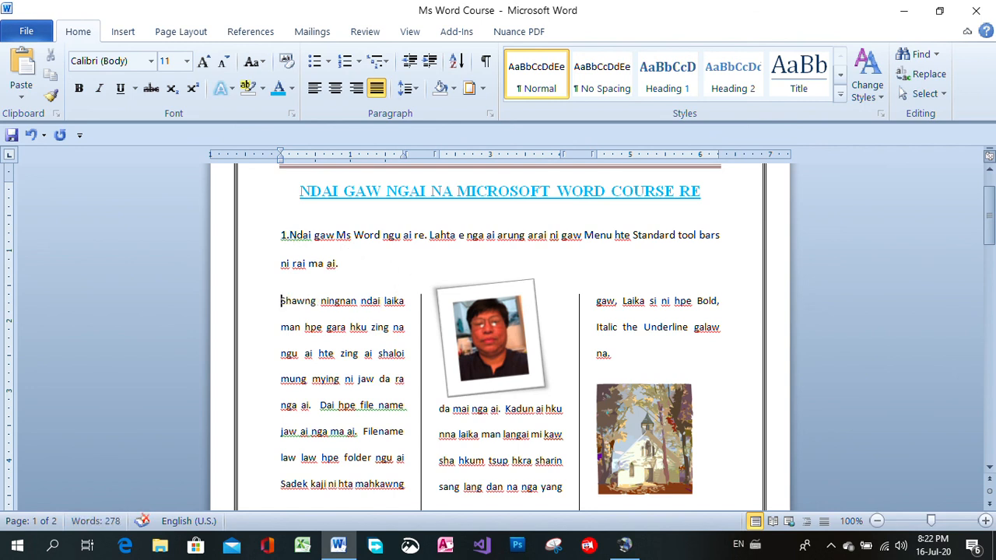
key(Up)
key(Up)
key(Delete)
key(Delete)
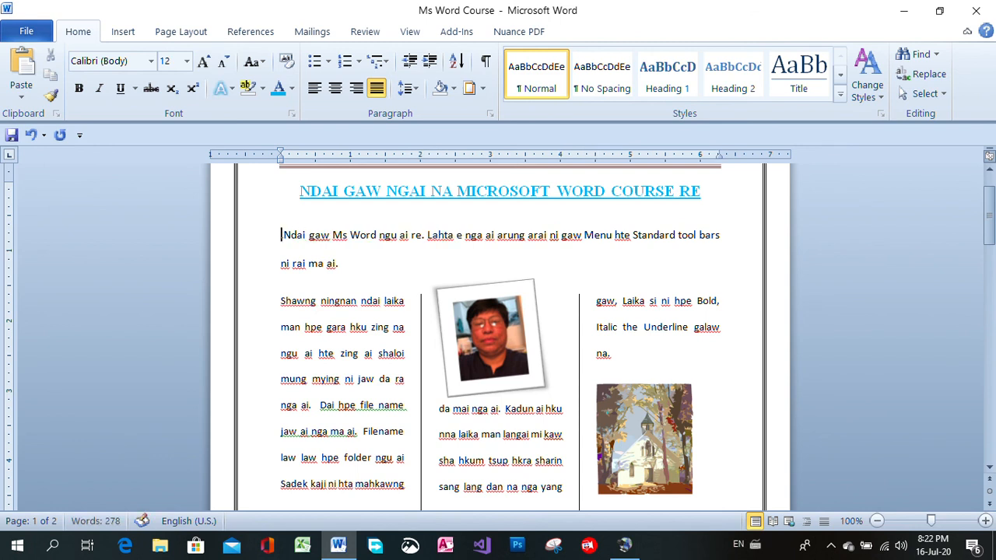
key(Left)
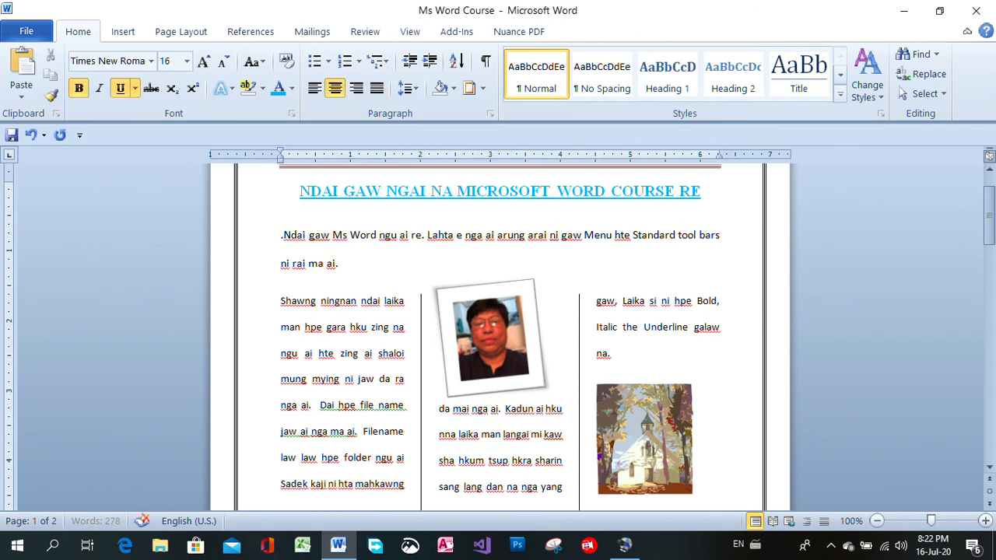
click(278, 242)
key(Delete)
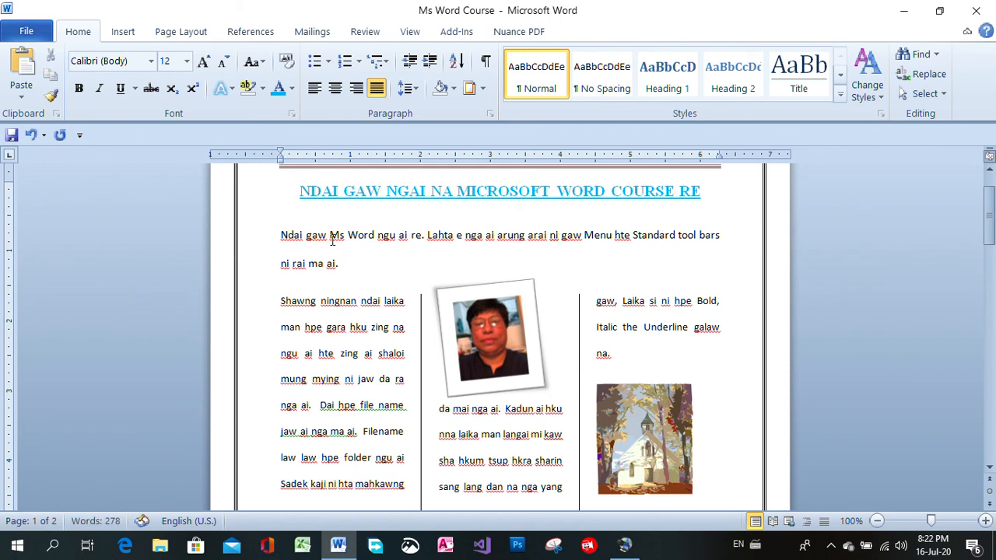
Save the Ms Word Course document and return to the beginning of its first page
click(11, 136)
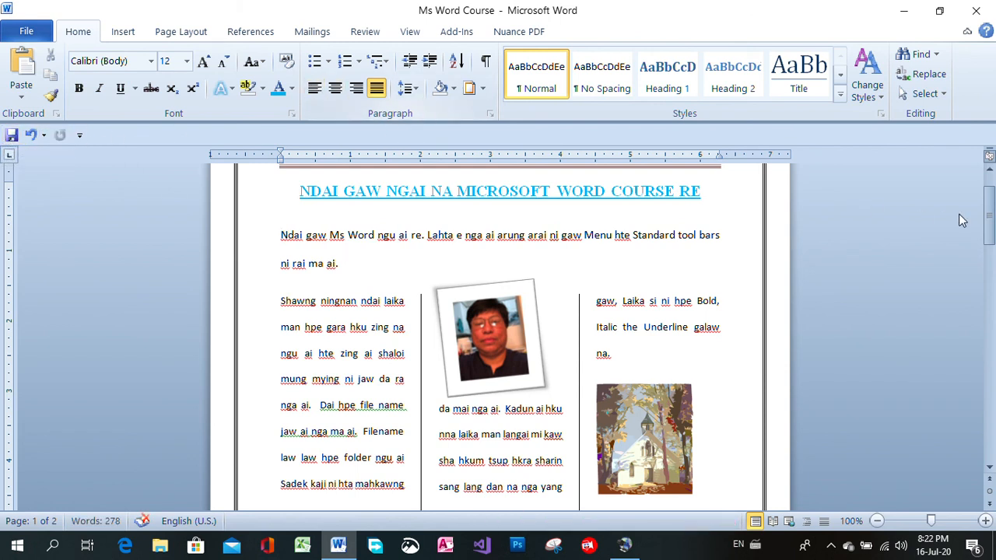
mouse_move(989, 217)
mouse_down()
mouse_move(990, 413)
mouse_move(989, 204)
mouse_up()
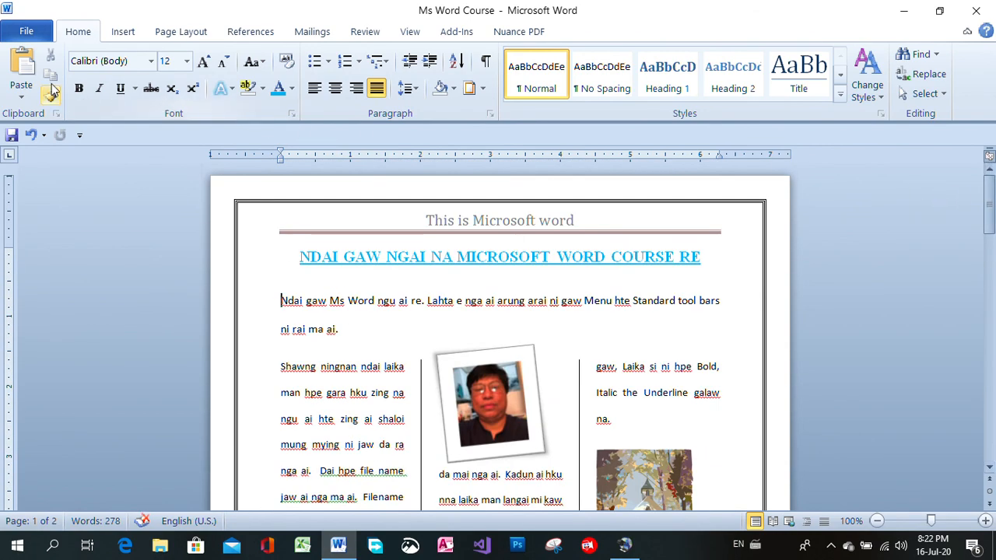
Restore the document window to its smaller size, move it slightly on the desktop, and maximize it again
click(939, 11)
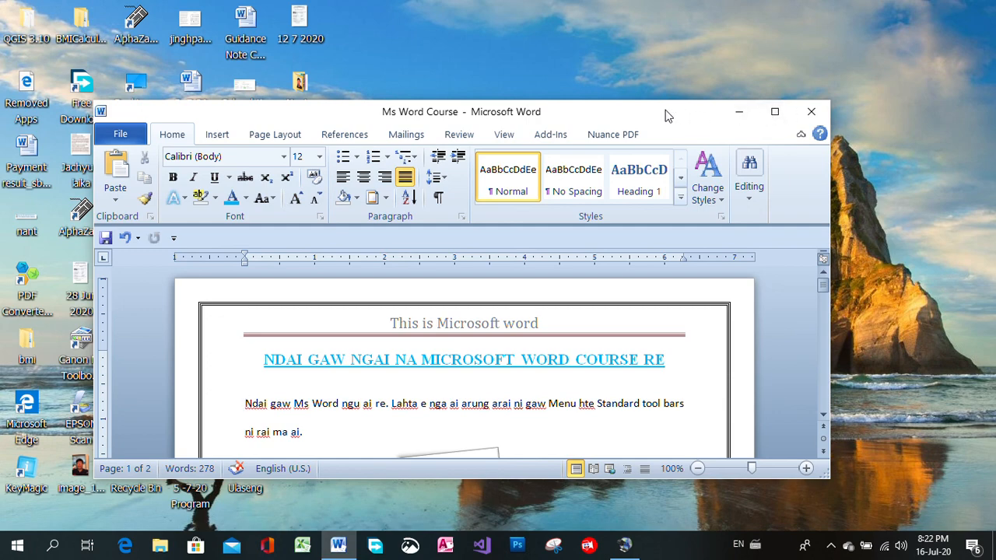
drag(667, 111, 695, 81)
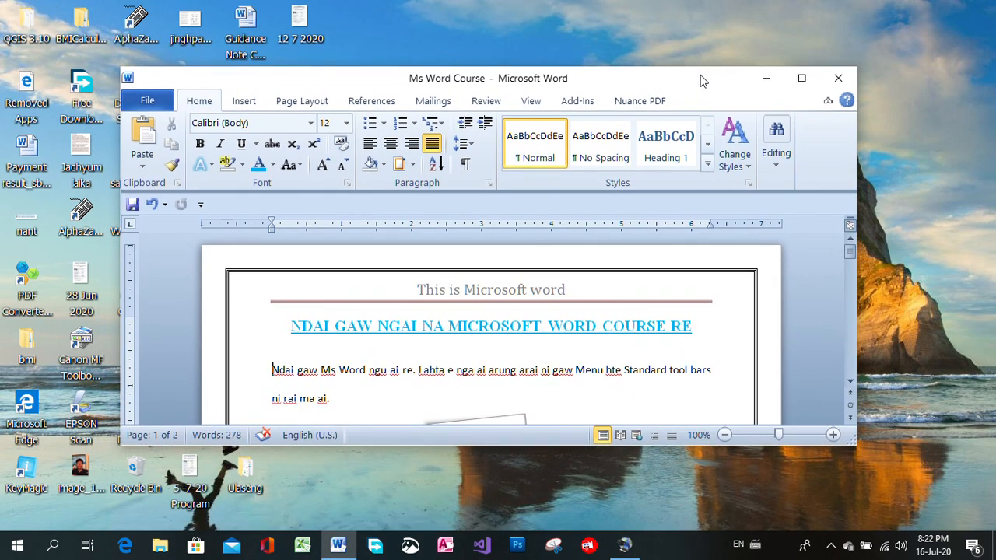
click(802, 79)
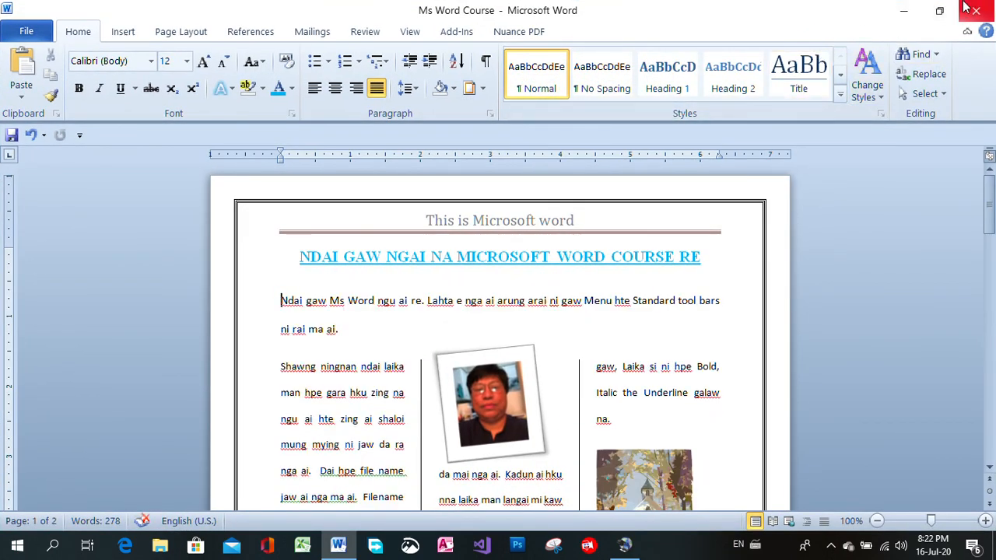
Minimize the document to accept automatic update checking for the EPSON L360 Series, and return to the Ms Word Course document
click(907, 17)
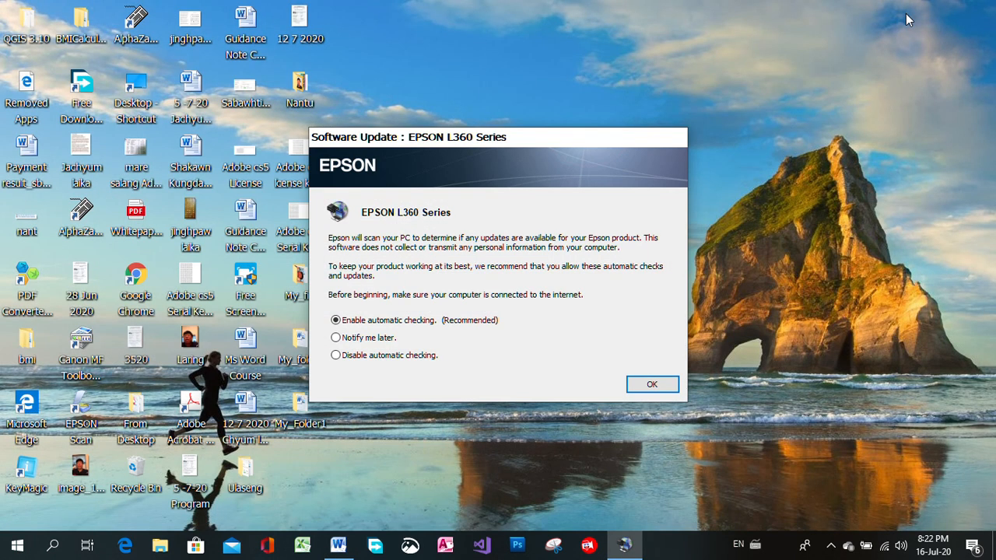
click(666, 386)
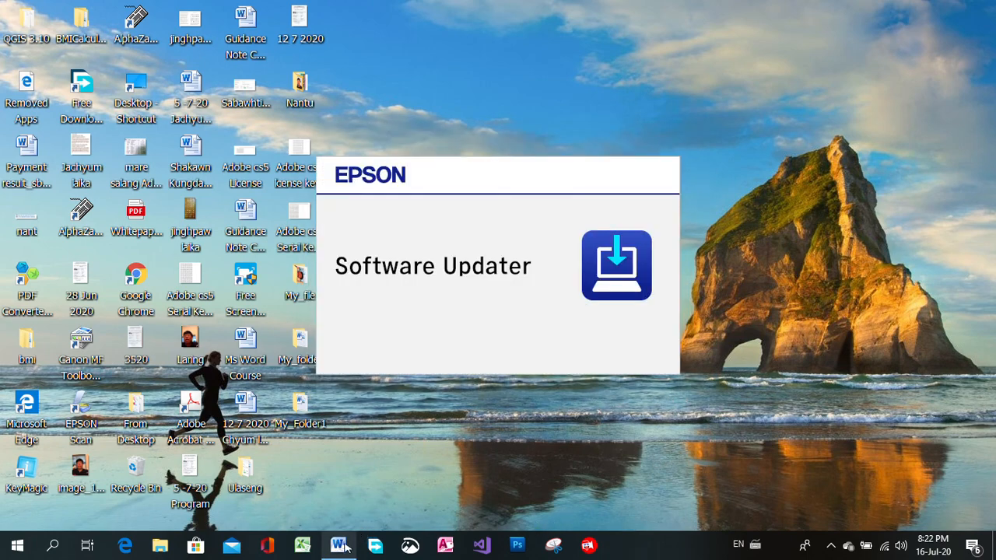
click(339, 544)
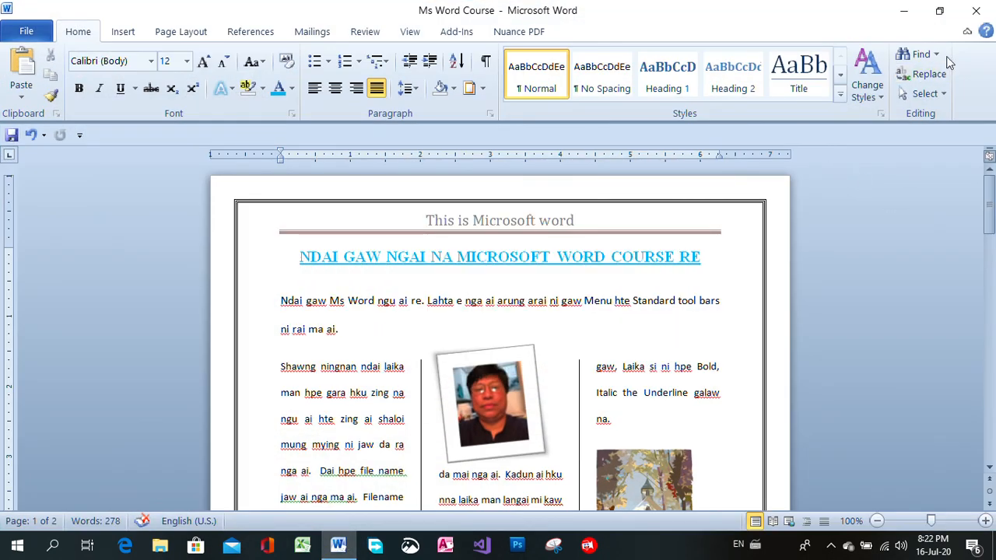
Collapse and expand the ribbon several times, leaving it expanded
click(968, 31)
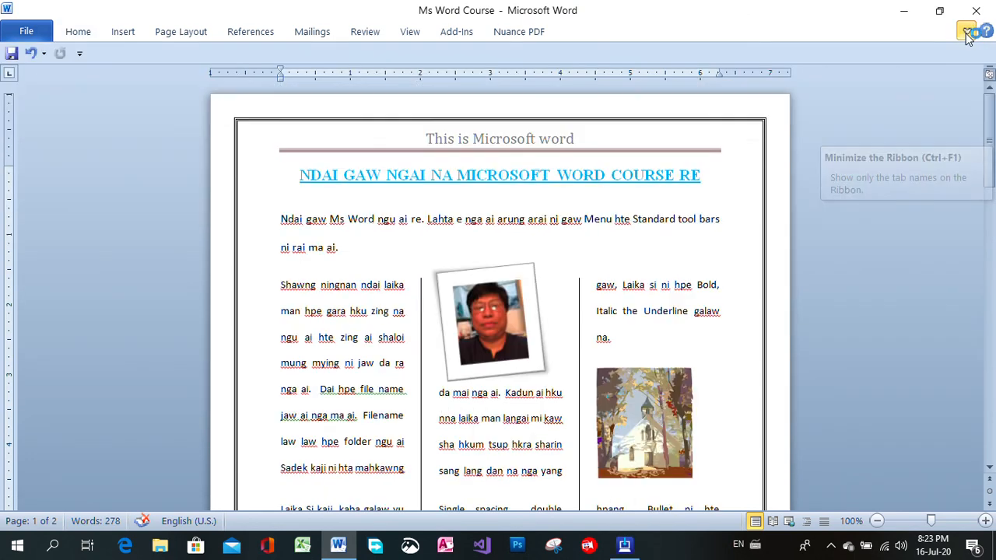
click(966, 35)
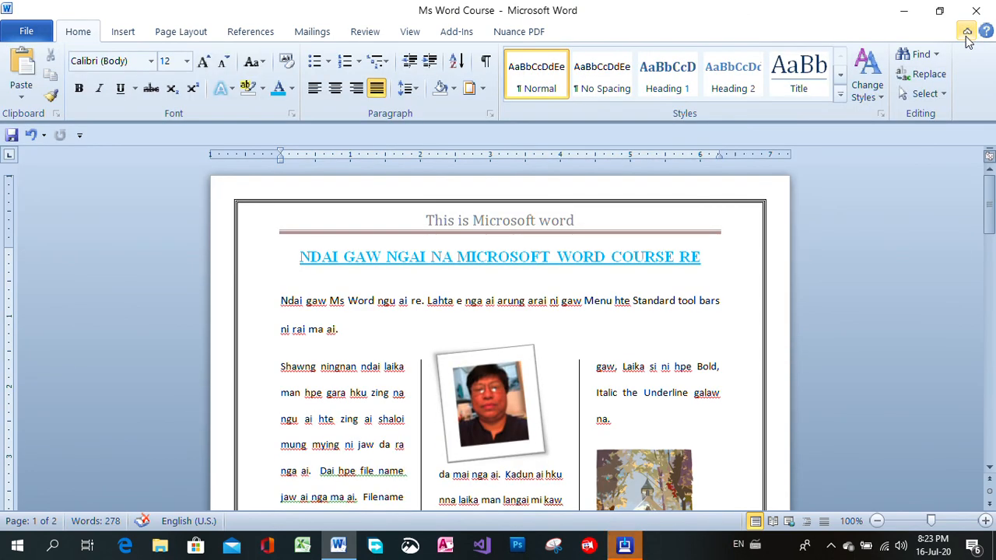
click(966, 34)
click(966, 34)
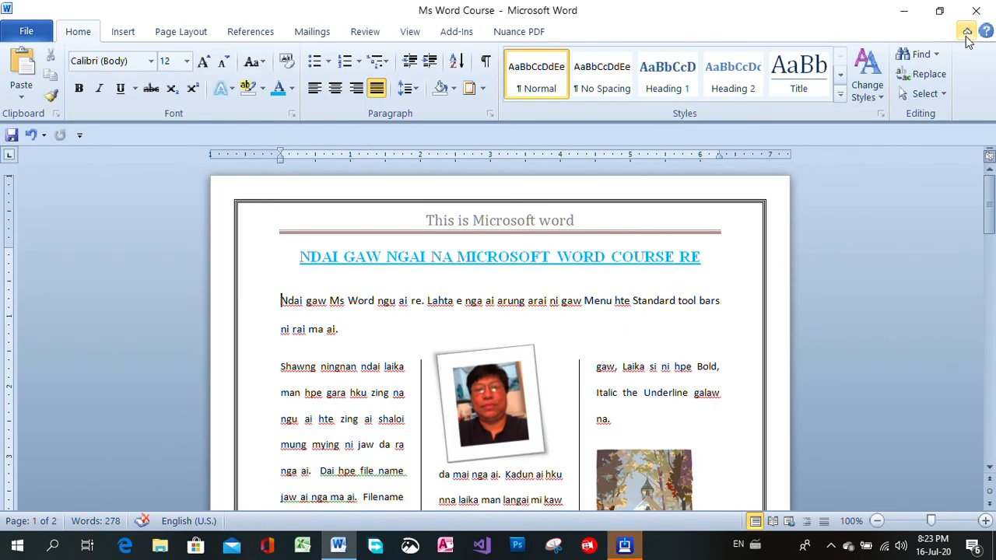
click(967, 34)
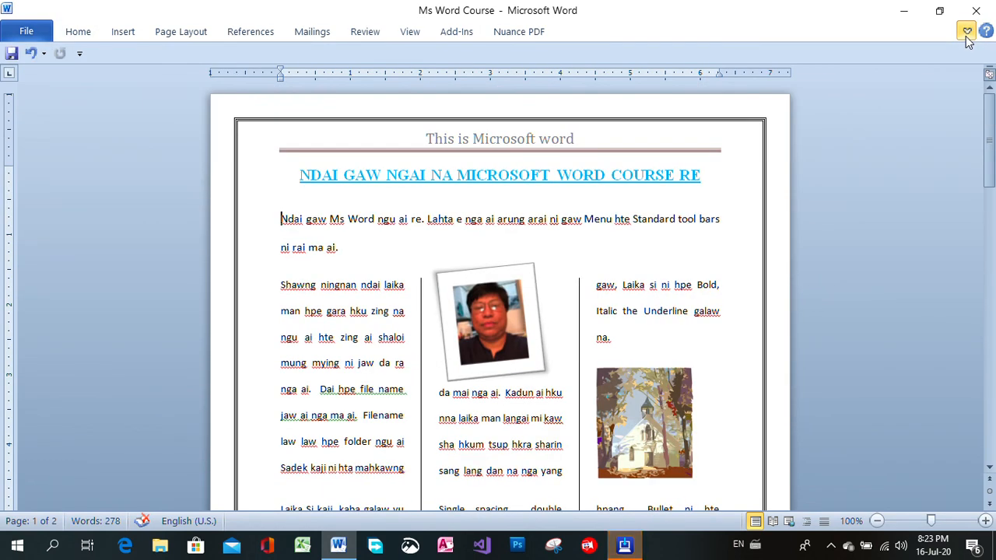
click(968, 33)
click(967, 34)
click(967, 34)
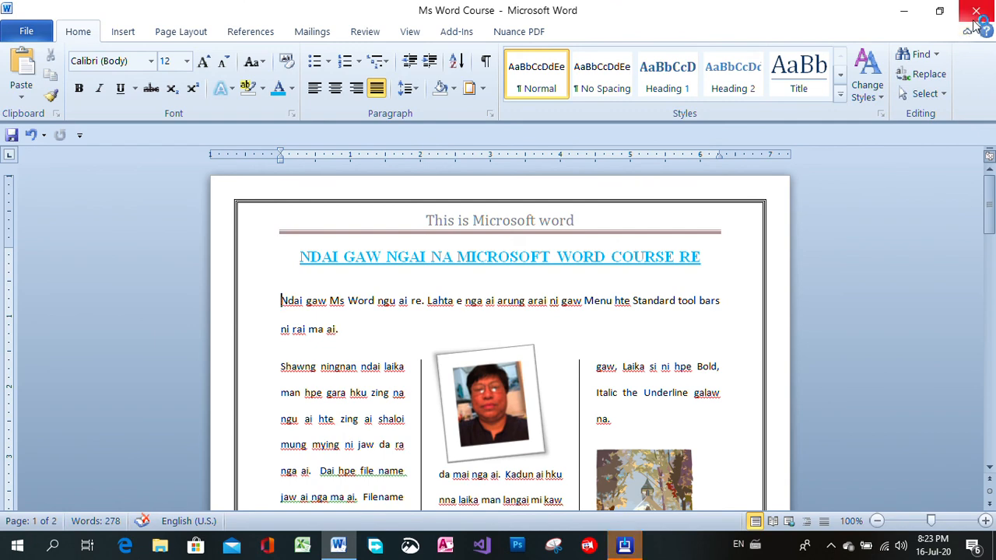
Exit the Epson Software Updater without installing any software, keeping the document's file options open
click(26, 33)
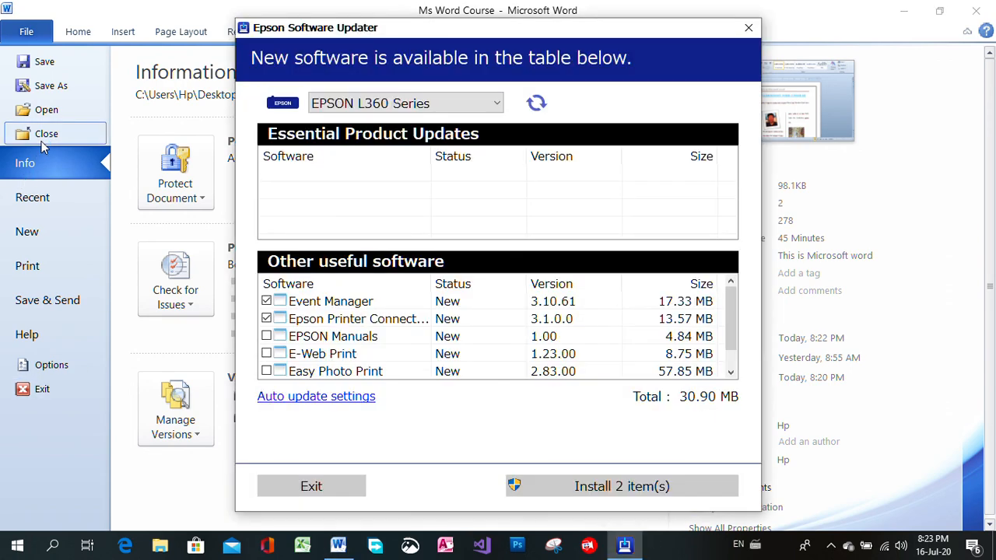
click(758, 35)
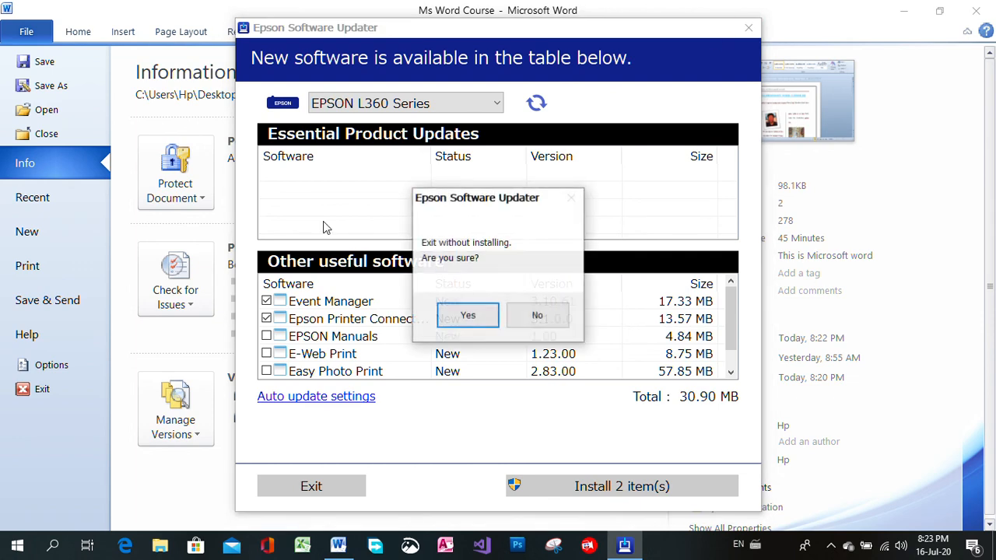
click(465, 315)
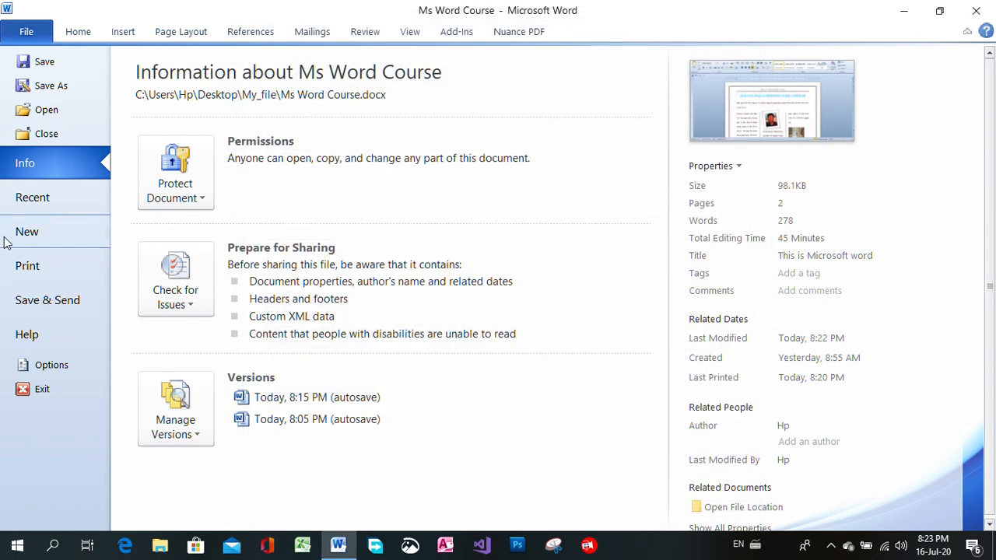
Close the Ms Word Course document and quit Word
click(27, 136)
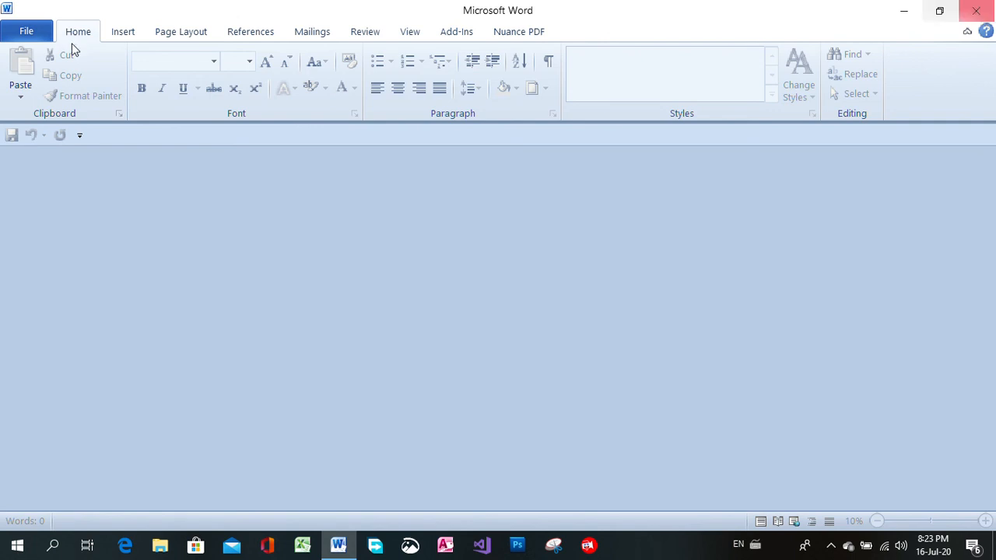
click(17, 35)
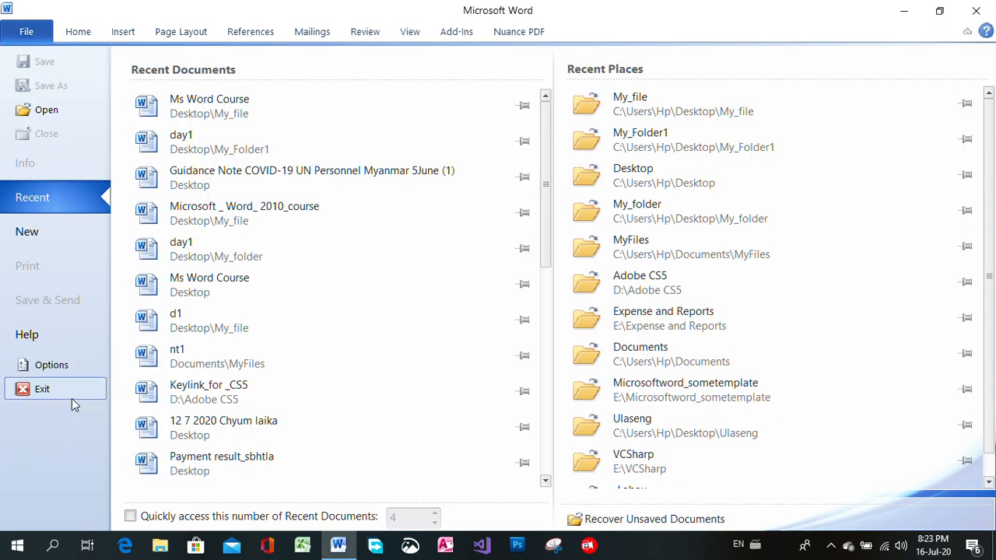
click(977, 11)
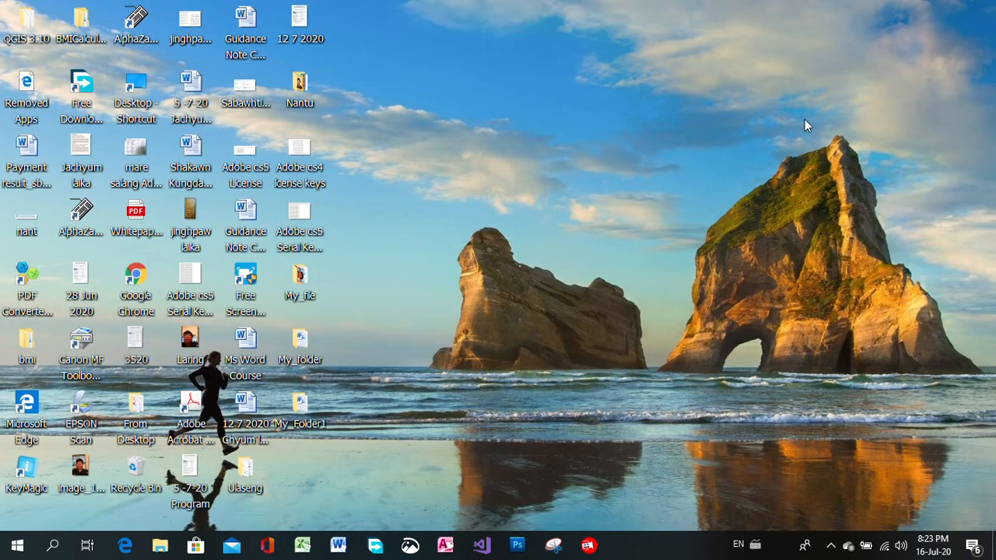